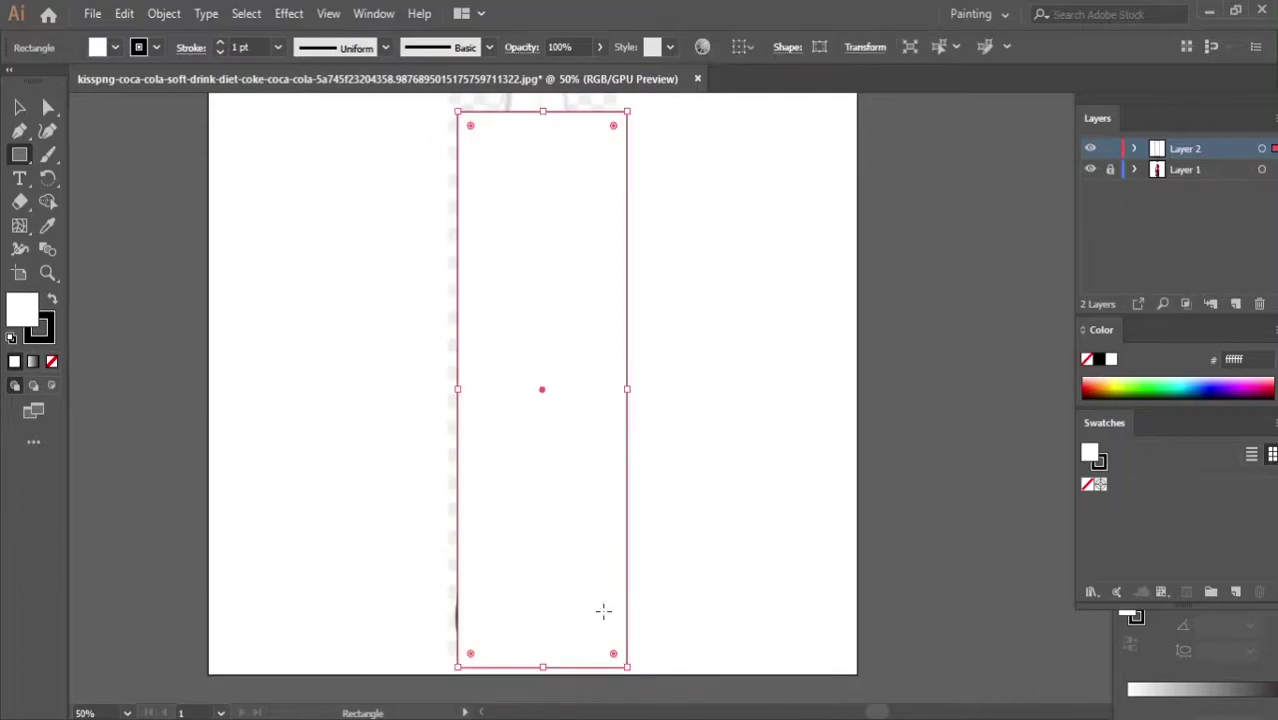
# Switch to Outline view and zoom in so the bottle photo shows through the rectangle
pyautogui.hotkey('ctrl', 'y')
pyautogui.keyDown('alt'); pyautogui.scroll(5, 442, 400); pyautogui.keyUp('alt')
pyautogui.scroll(-3, 442, 400)
pyautogui.scroll(-3, 442, 400)
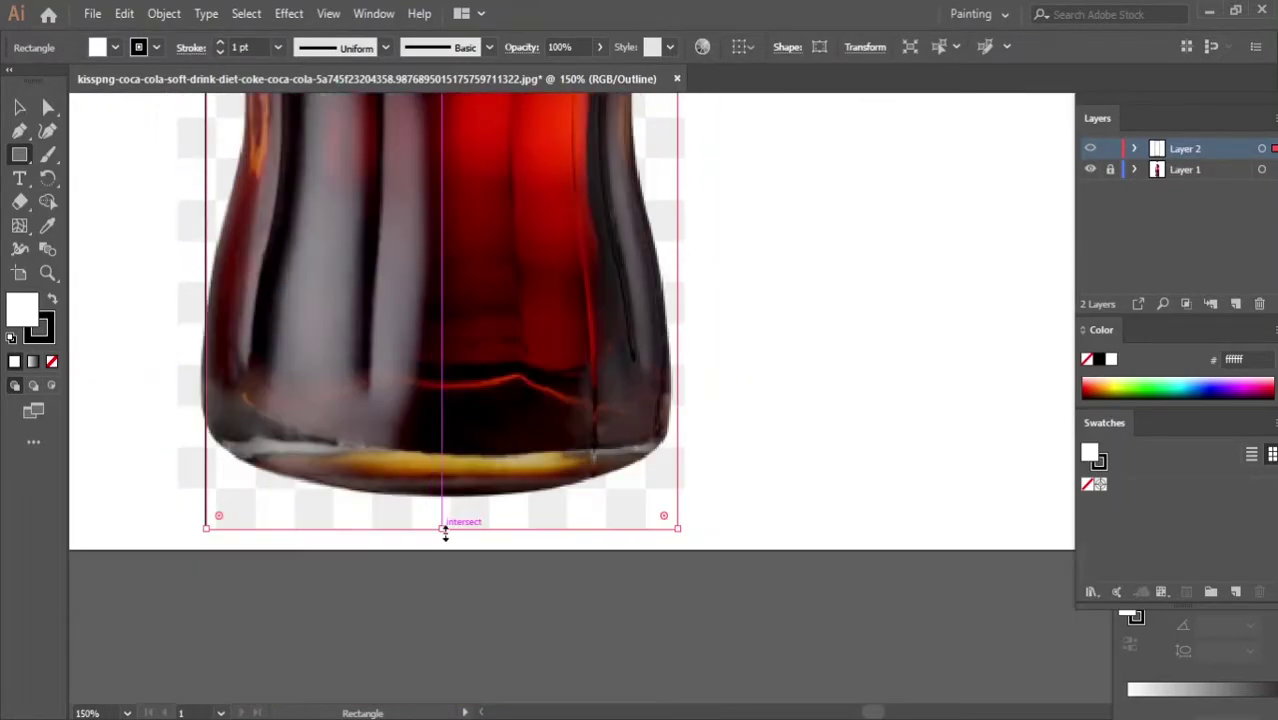
pyautogui.scroll(2, 273, 487)
pyautogui.keyDown('alt'); pyautogui.scroll(-5, 273, 487); pyautogui.keyUp('alt')
pyautogui.keyDown('alt'); pyautogui.scroll(2, 363, 118); pyautogui.keyUp('alt')
pyautogui.keyDown('alt'); pyautogui.scroll(2, 363, 118); pyautogui.keyUp('alt')
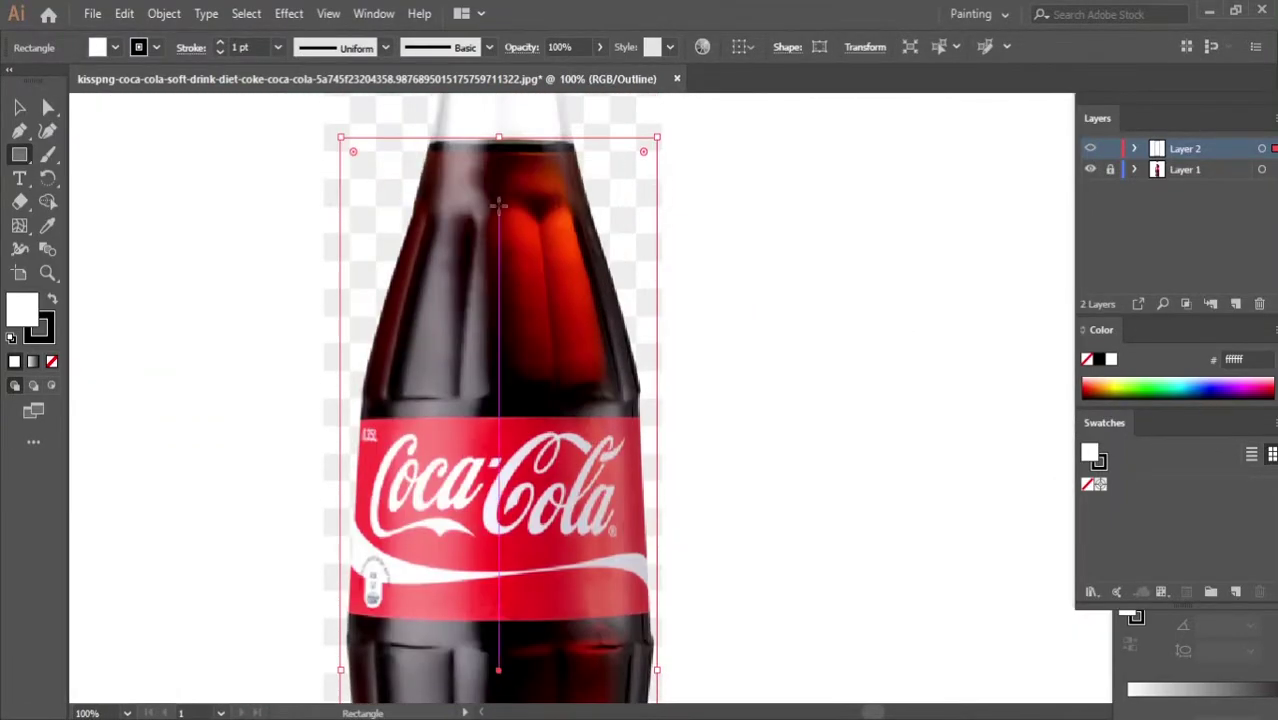
# Convert the rectangle to a gradient mesh and add horizontal rows across the neck and body
pyautogui.press('u')
pyautogui.click(350, 140)
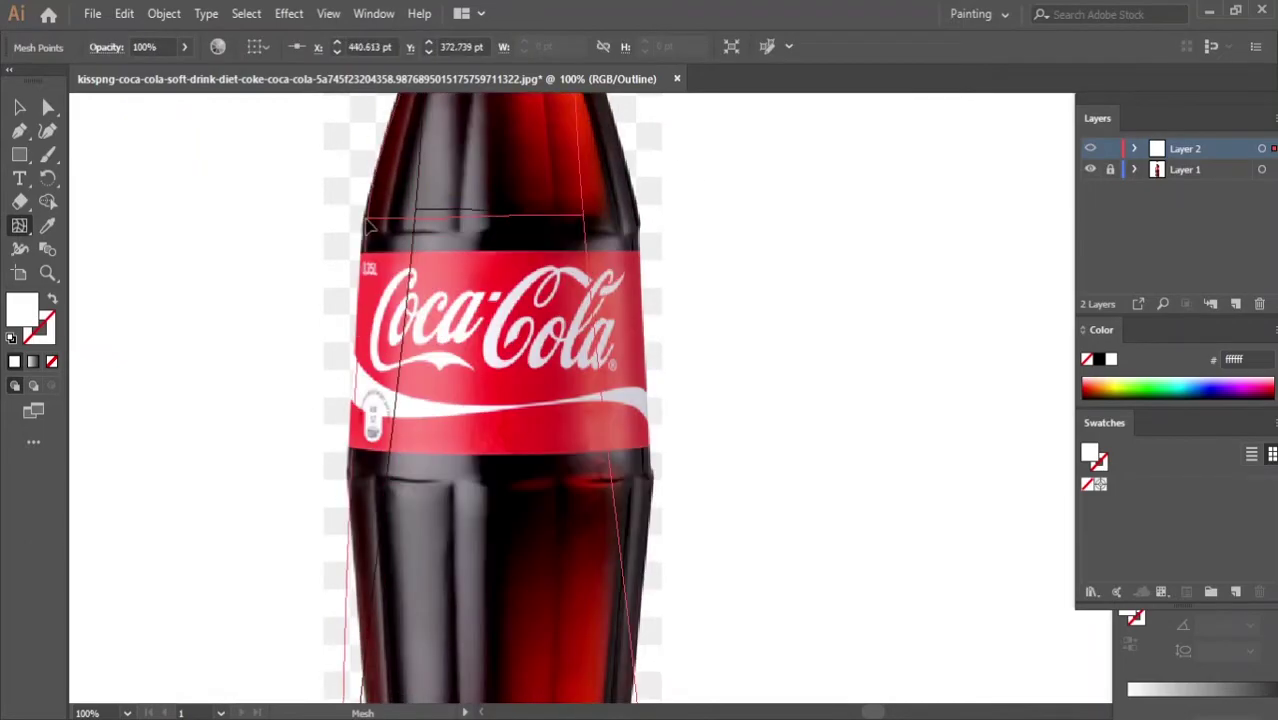
pyautogui.scroll(-3, 357, 427)
pyautogui.click(357, 427)
pyautogui.scroll(-3, 665, 343)
pyautogui.scroll(-2, 643, 334)
pyautogui.click(643, 337)
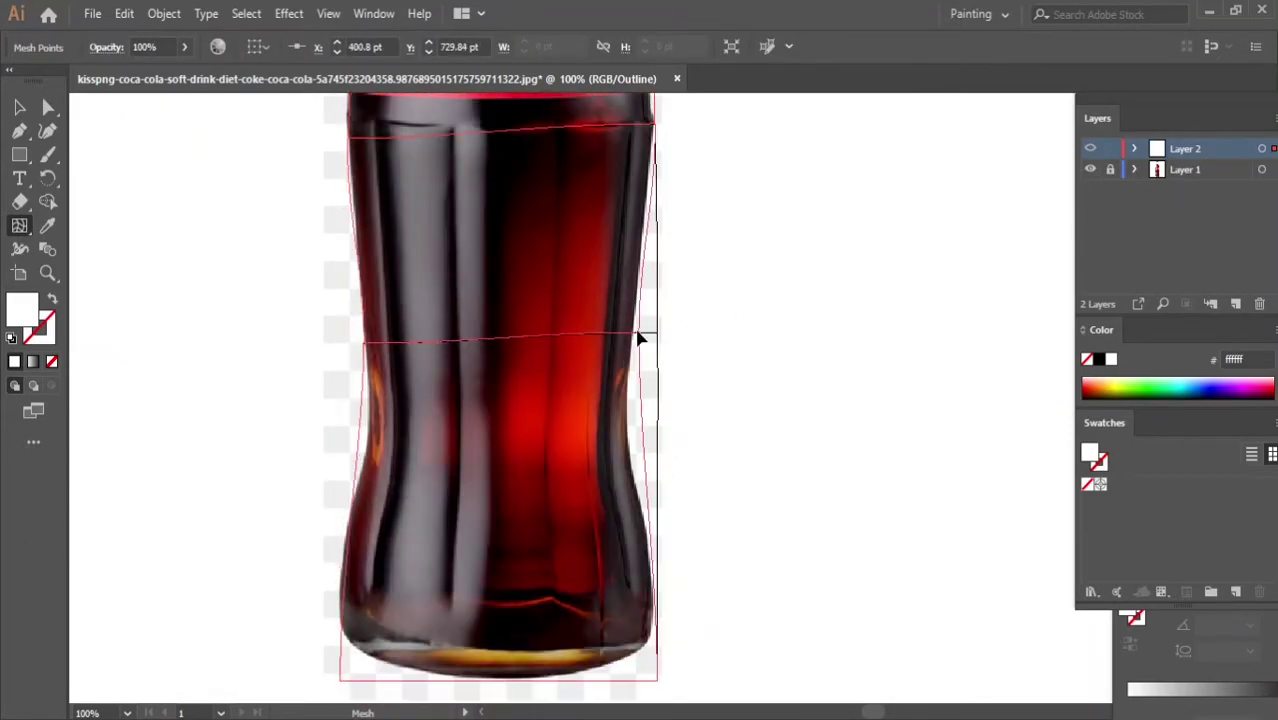
pyautogui.scroll(2, 651, 357)
pyautogui.scroll(3, 645, 315)
pyautogui.scroll(2, 696, 239)
pyautogui.keyDown('alt'); pyautogui.scroll(3, 964, 363); pyautogui.keyUp('alt')
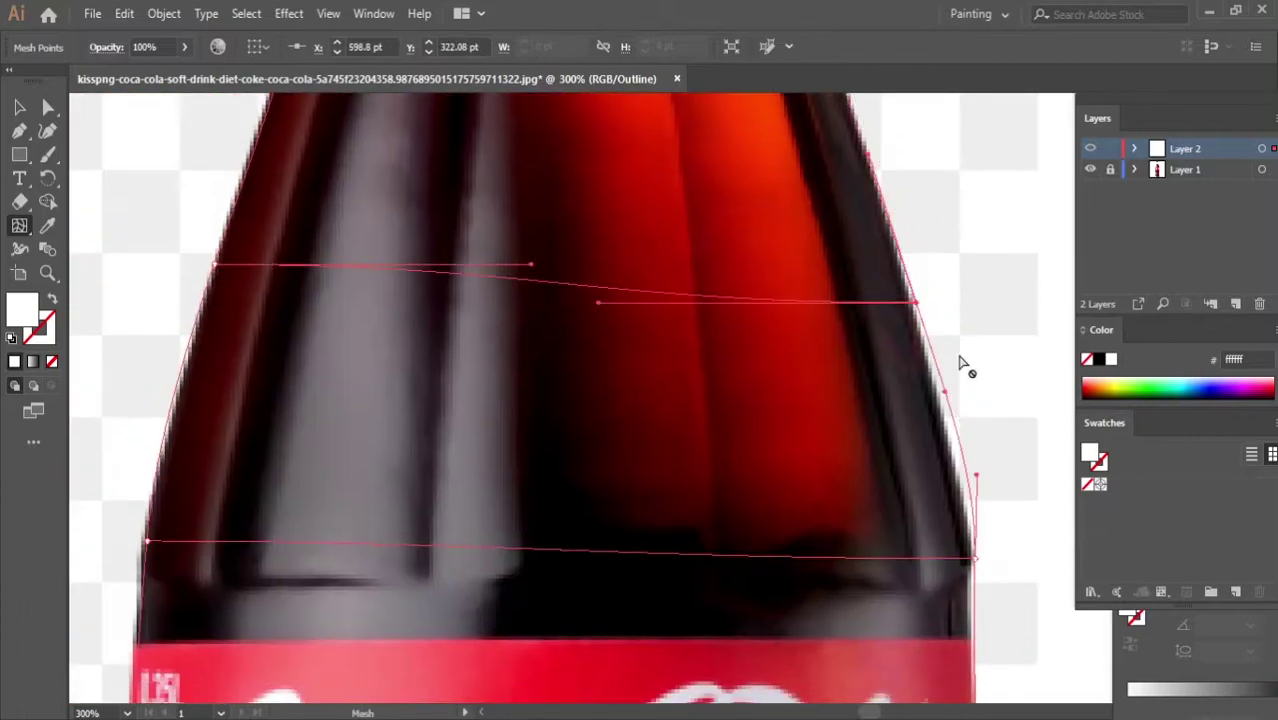
pyautogui.scroll(-2, 1004, 305)
pyautogui.scroll(2, 978, 310)
pyautogui.scroll(-5, 978, 310)
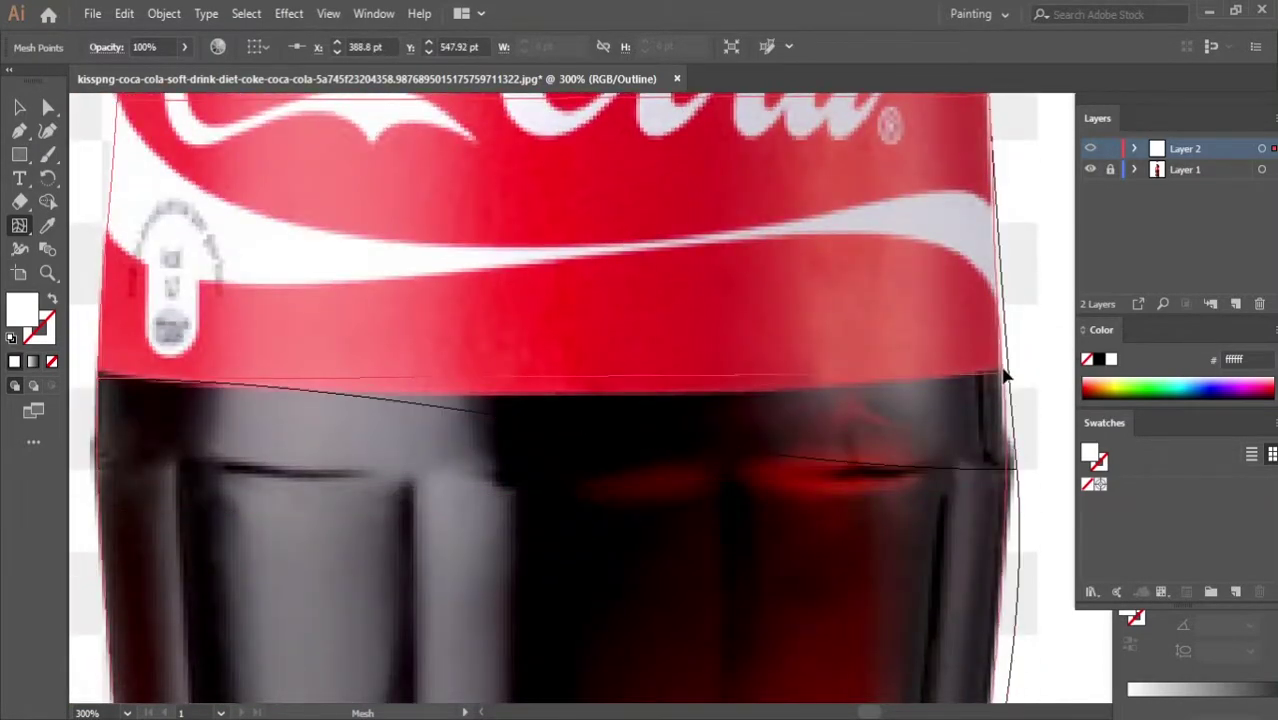
# Add mesh rows along the label's bottom edge, the lower body and near the base
pyautogui.click(1004, 371)
pyautogui.scroll(-2, 1020, 228)
pyautogui.scroll(-5, 305, 354)
pyautogui.click(143, 365)
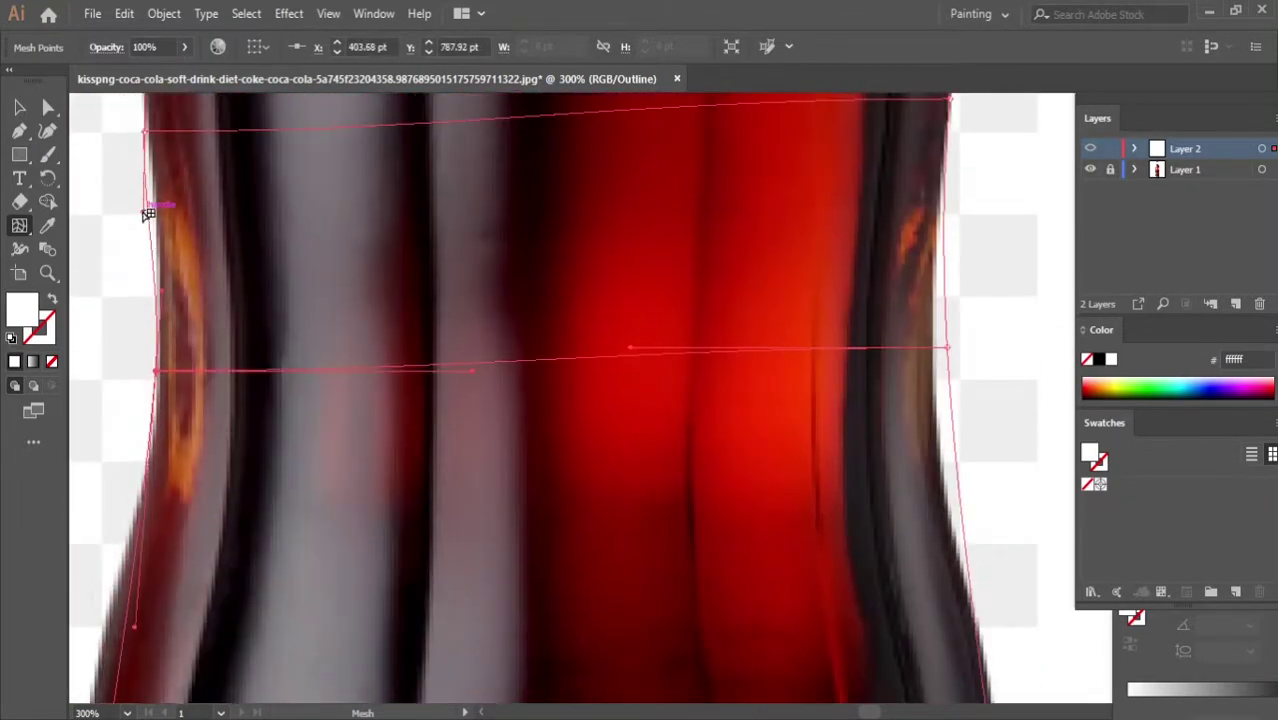
pyautogui.scroll(-3, 171, 234)
pyautogui.scroll(3, 147, 495)
pyautogui.click(147, 495)
pyautogui.scroll(-3, 965, 381)
pyautogui.scroll(-3, 955, 300)
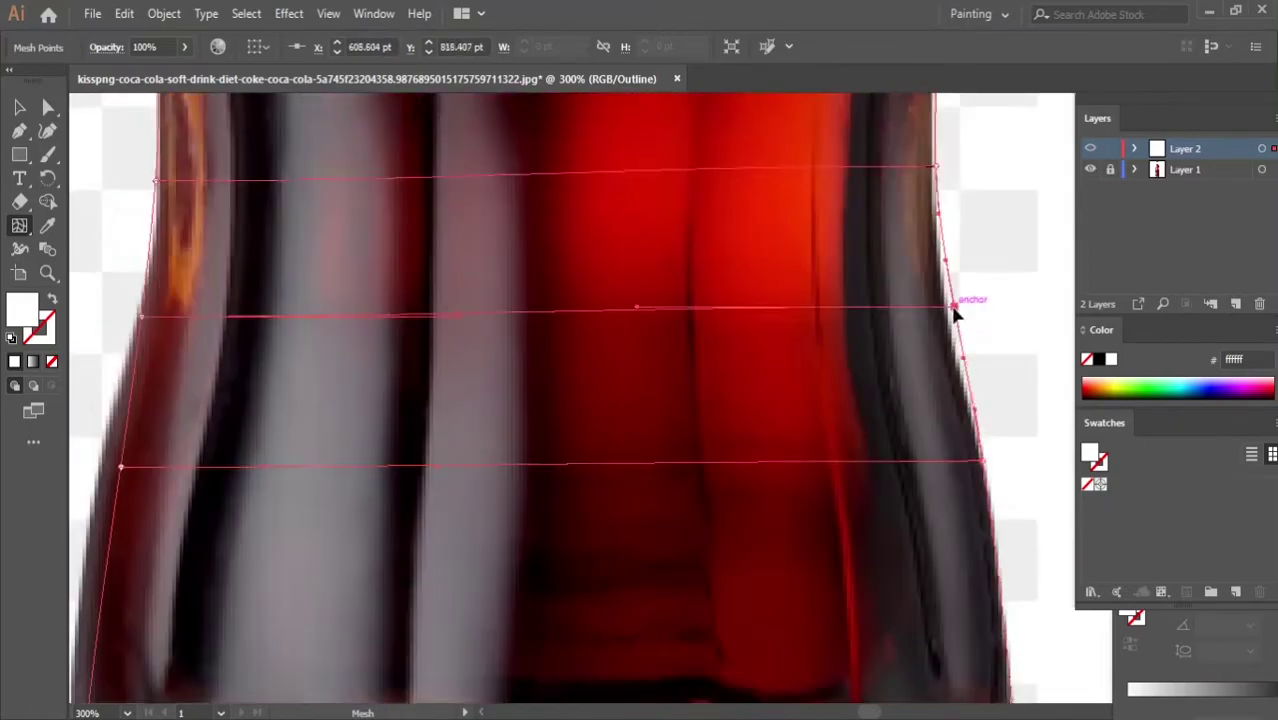
pyautogui.hscroll(-3, 408, 206)
pyautogui.scroll(-3, 338, 222)
pyautogui.click(338, 218)
pyautogui.scroll(-3, 338, 222)
pyautogui.hscroll(3, 736, 319)
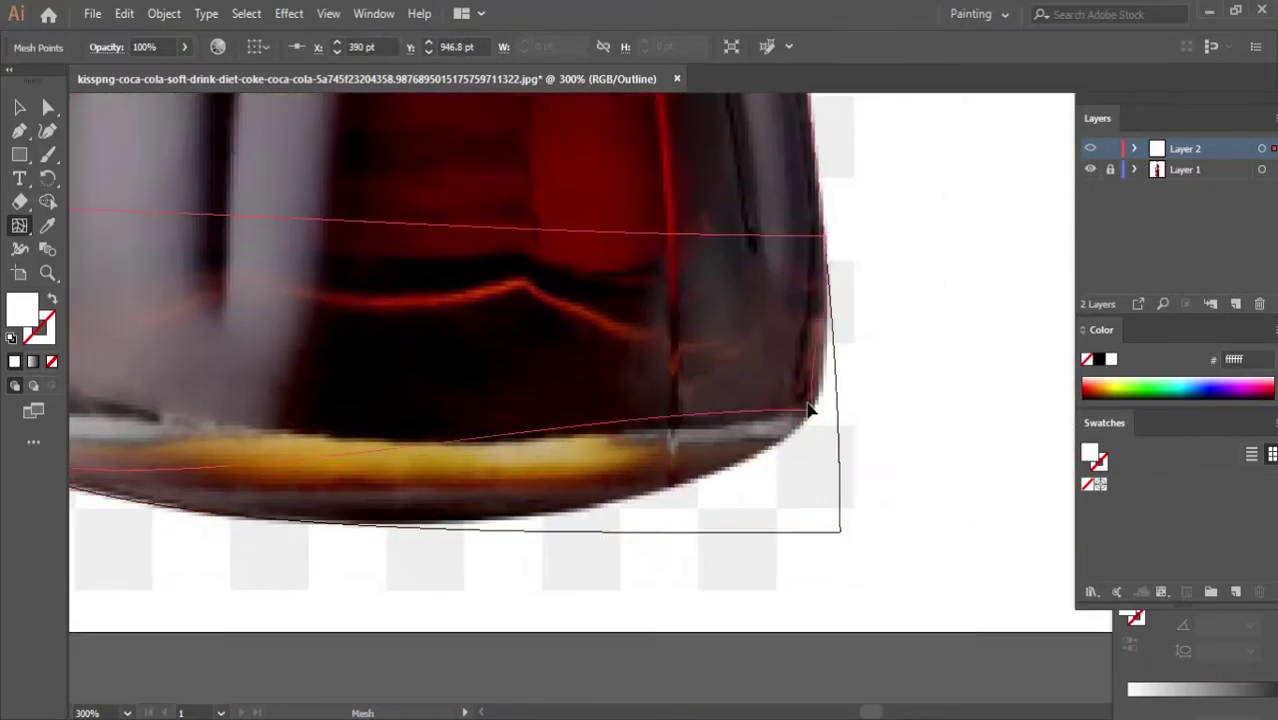
# Select a right-edge mesh point and bend the top mesh line to match the rim
pyautogui.click(827, 380)
pyautogui.scroll(-2, 304, 560)
pyautogui.scroll(3, 304, 560)
pyautogui.scroll(3, 685, 214)
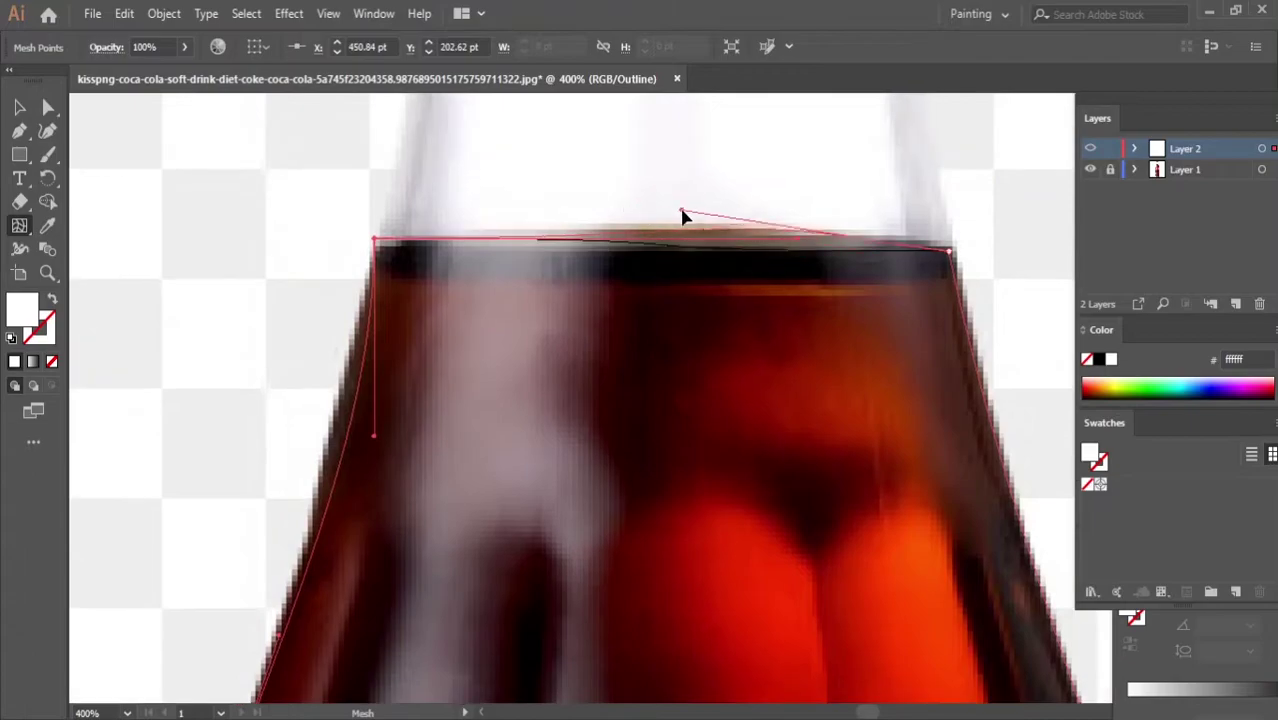
pyautogui.moveTo(685, 214); pyautogui.dragTo(650, 209)
pyautogui.scroll(-3, 390, 222)
pyautogui.scroll(3, 985, 228)
pyautogui.scroll(-3, 941, 242)
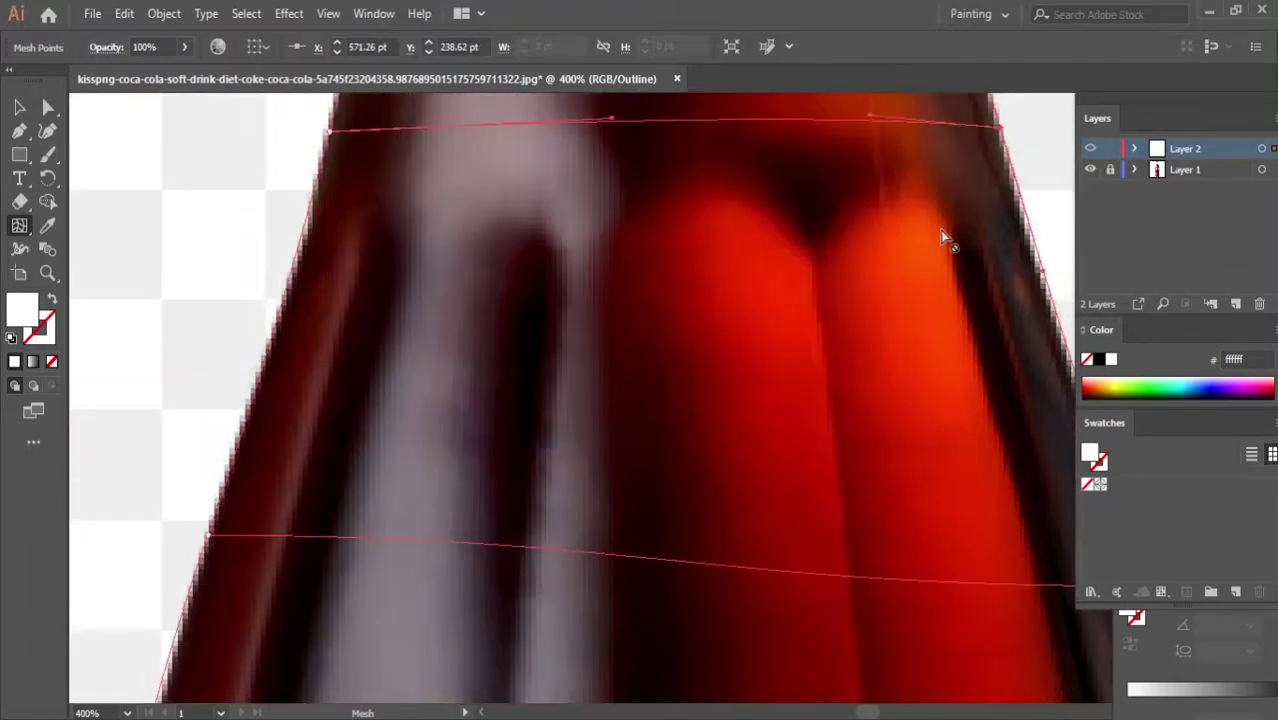
pyautogui.hscroll(3, 513, 491)
pyautogui.hscroll(3, 668, 443)
pyautogui.scroll(-5, 668, 443)
pyautogui.scroll(5, 919, 191)
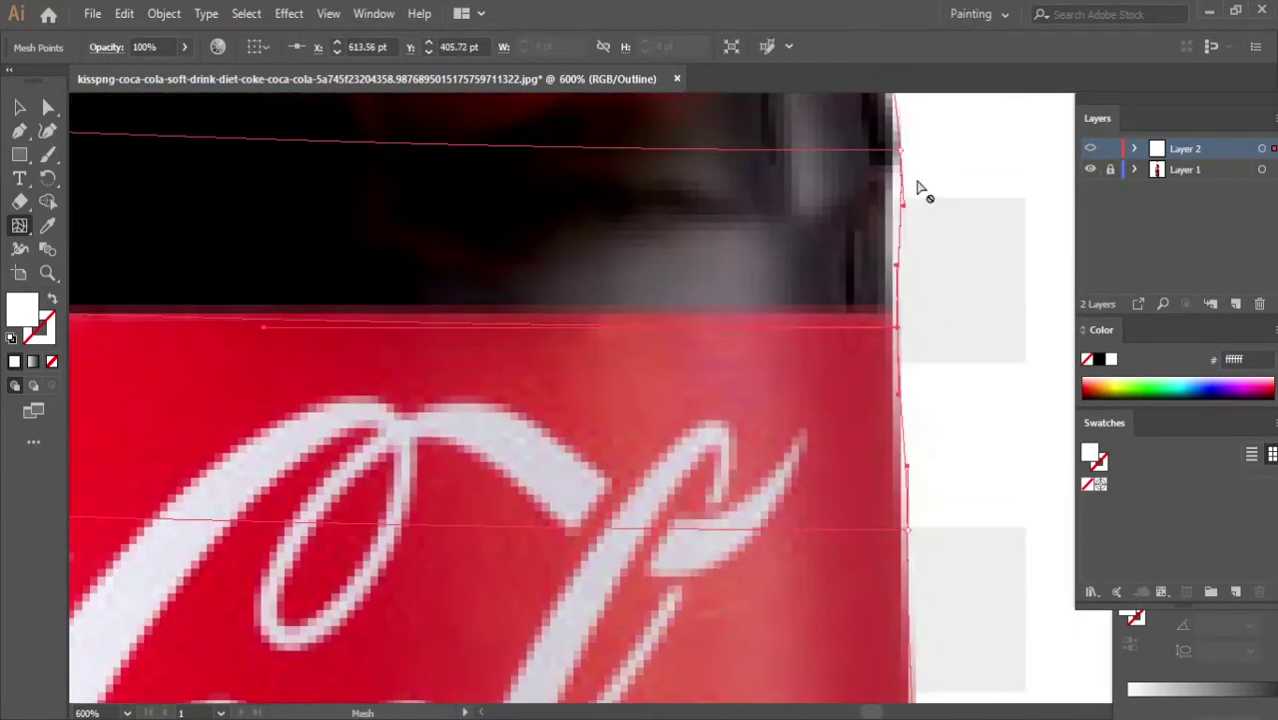
pyautogui.scroll(-3, 904, 245)
pyautogui.scroll(-3, 611, 154)
pyautogui.scroll(3, 611, 154)
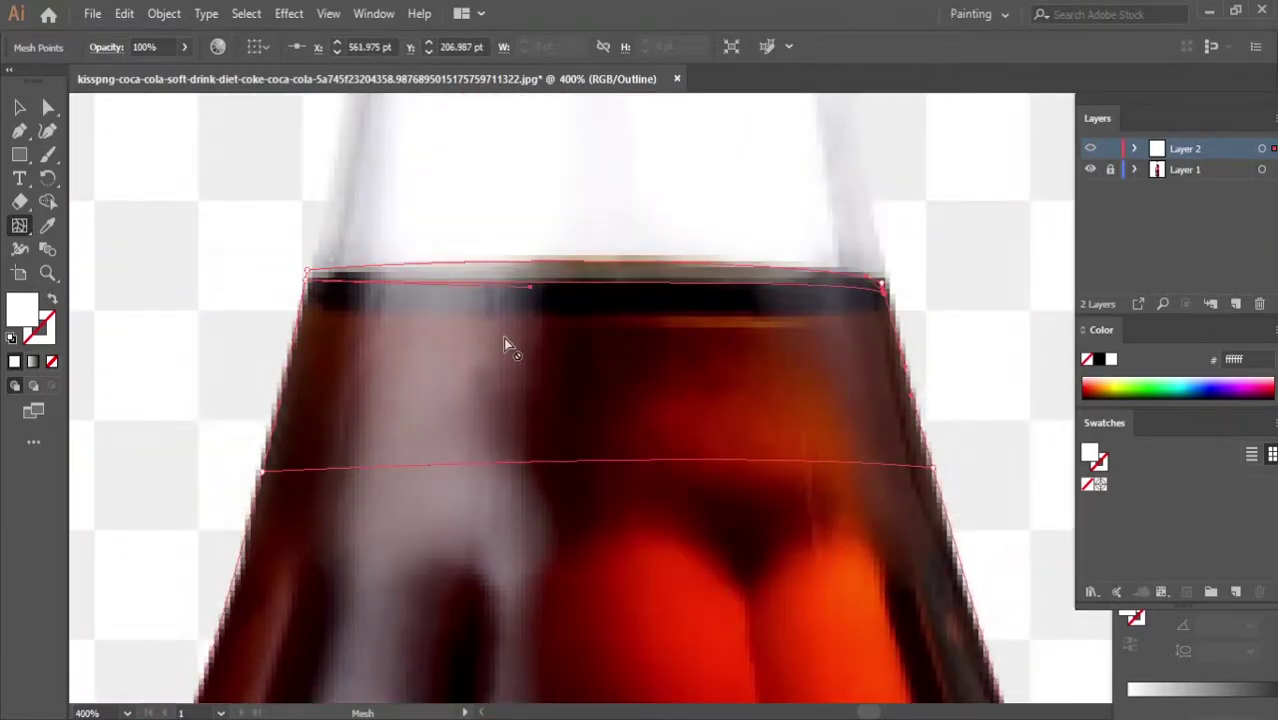
pyautogui.scroll(-3, 328, 465)
pyautogui.scroll(-3, 200, 371)
# Add vertical mesh lines through the neck highlight and just above the label
pyautogui.scroll(-1, 456, 223)
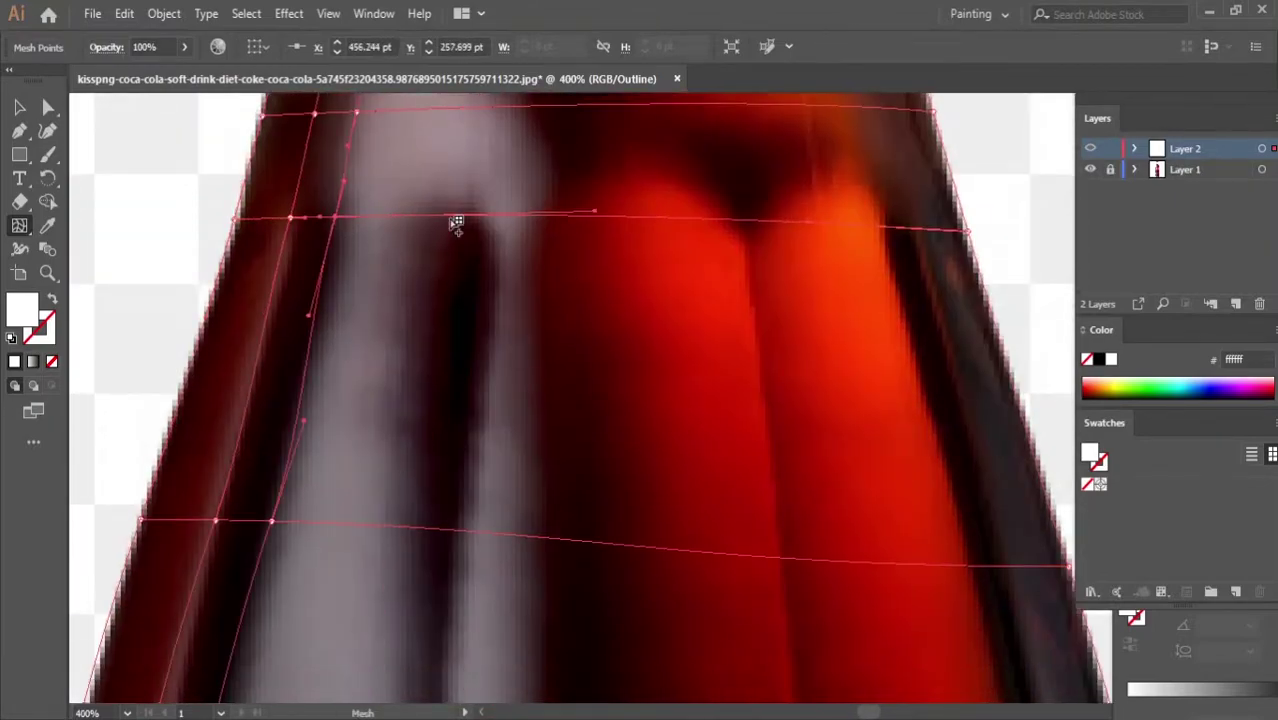
pyautogui.click(456, 223)
pyautogui.scroll(2, 462, 318)
pyautogui.scroll(-2, 462, 318)
pyautogui.scroll(-2, 435, 543)
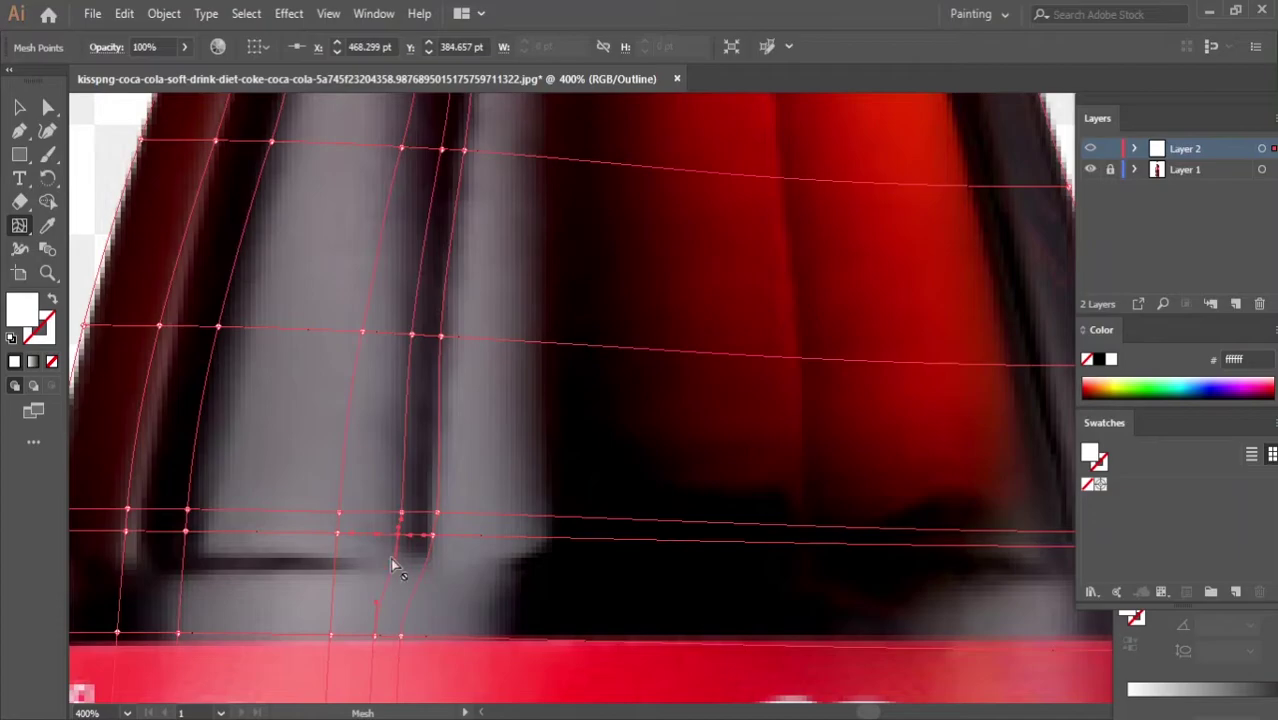
pyautogui.click(555, 565)
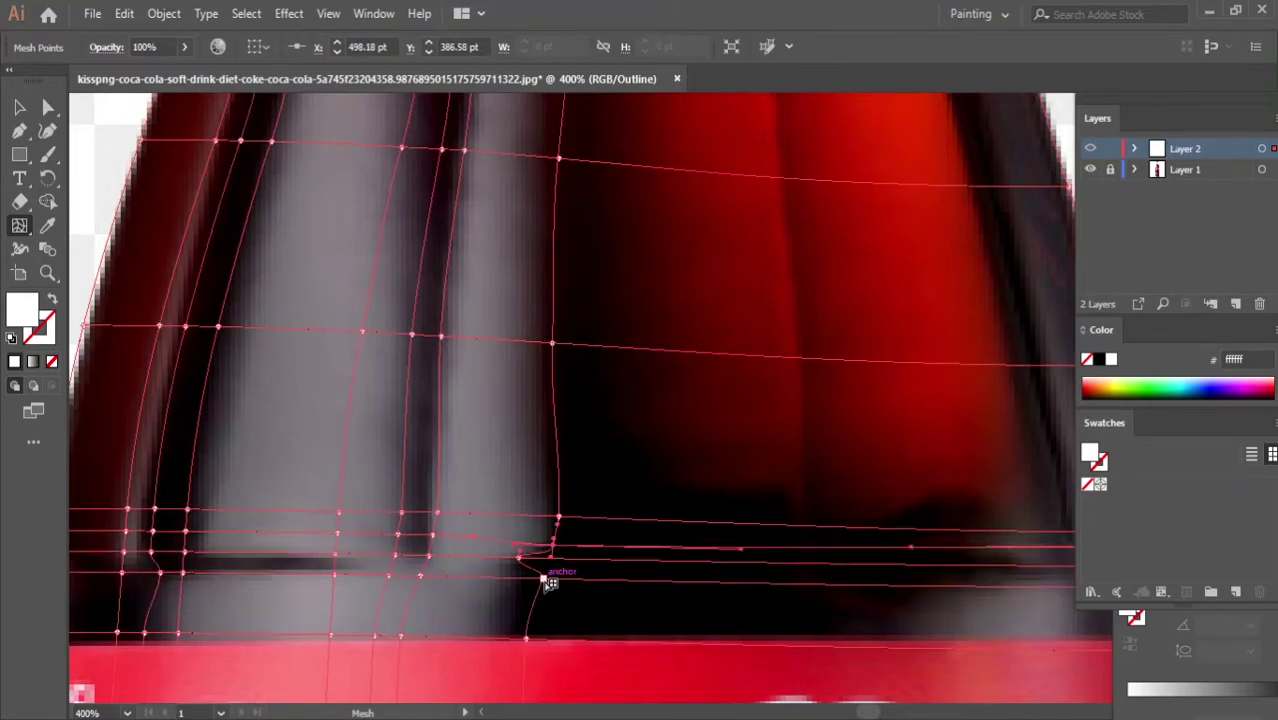
pyautogui.scroll(3, 251, 408)
pyautogui.scroll(3, 487, 287)
# Drag mesh points so the new lines follow the shoulder highlight
pyautogui.moveTo(487, 287); pyautogui.dragTo(402, 599)
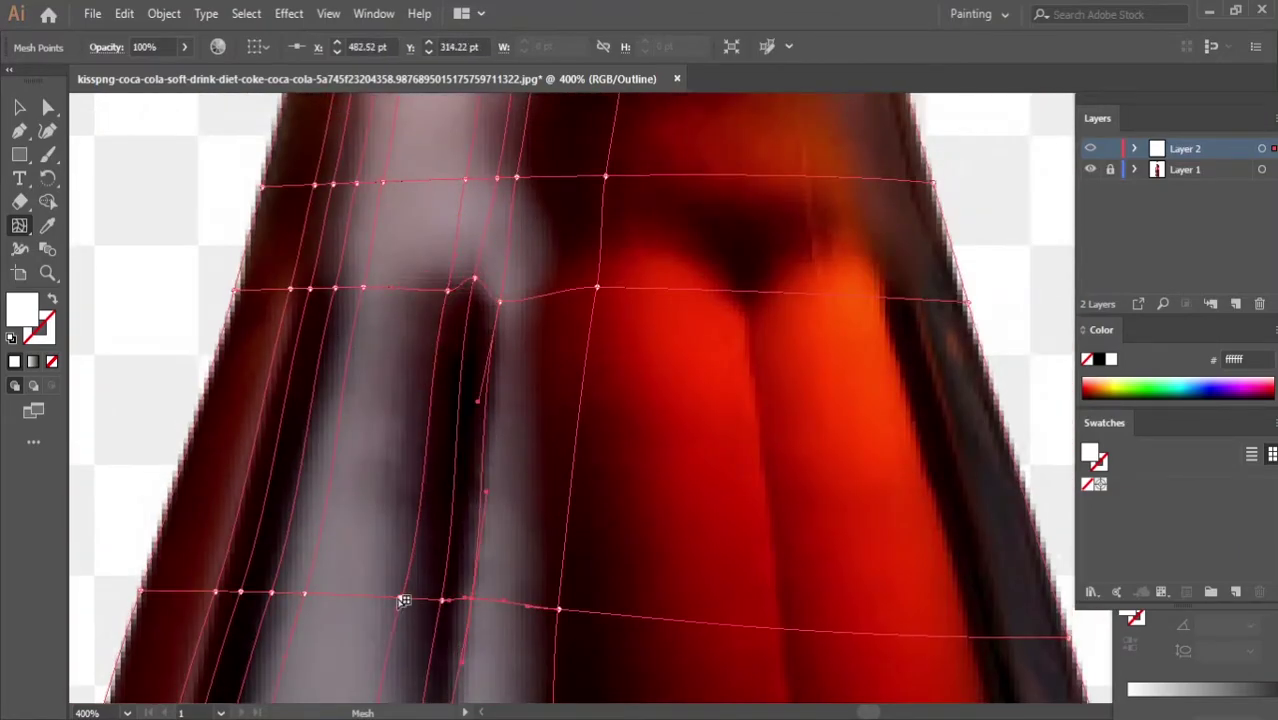
pyautogui.scroll(-2, 417, 322)
pyautogui.scroll(-1, 444, 425)
pyautogui.scroll(1, 444, 425)
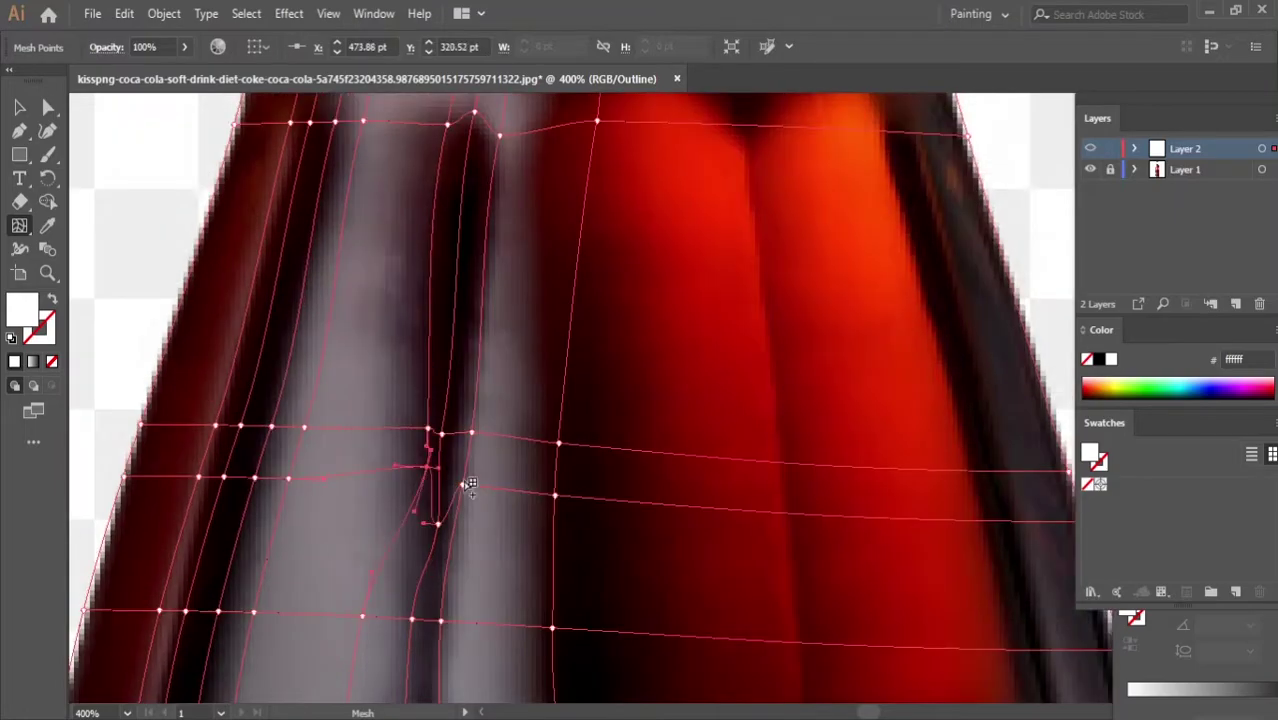
pyautogui.moveTo(440, 430); pyautogui.dragTo(456, 200)
pyautogui.scroll(1, 456, 200)
pyautogui.scroll(-1, 596, 222)
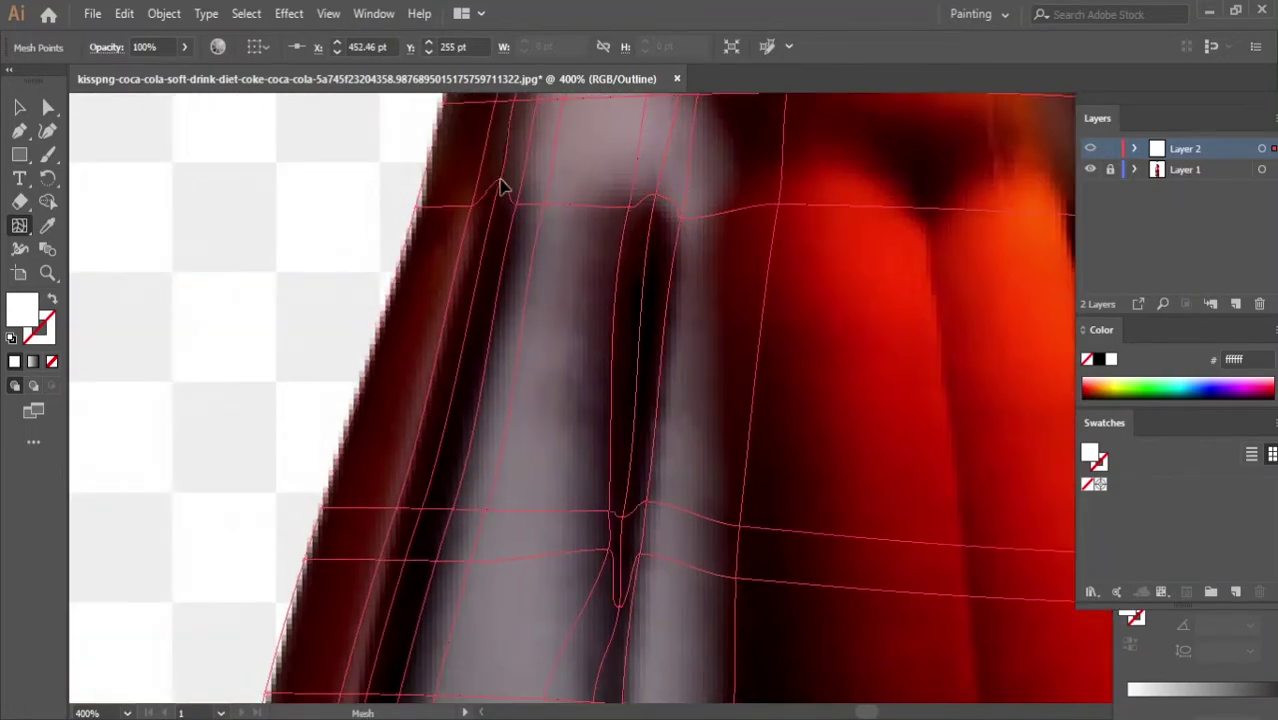
pyautogui.scroll(-2, 444, 428)
pyautogui.scroll(2, 444, 428)
# Add more mesh lines through the red area and near the neck's top rim
pyautogui.click(815, 508)
pyautogui.scroll(-2, 833, 497)
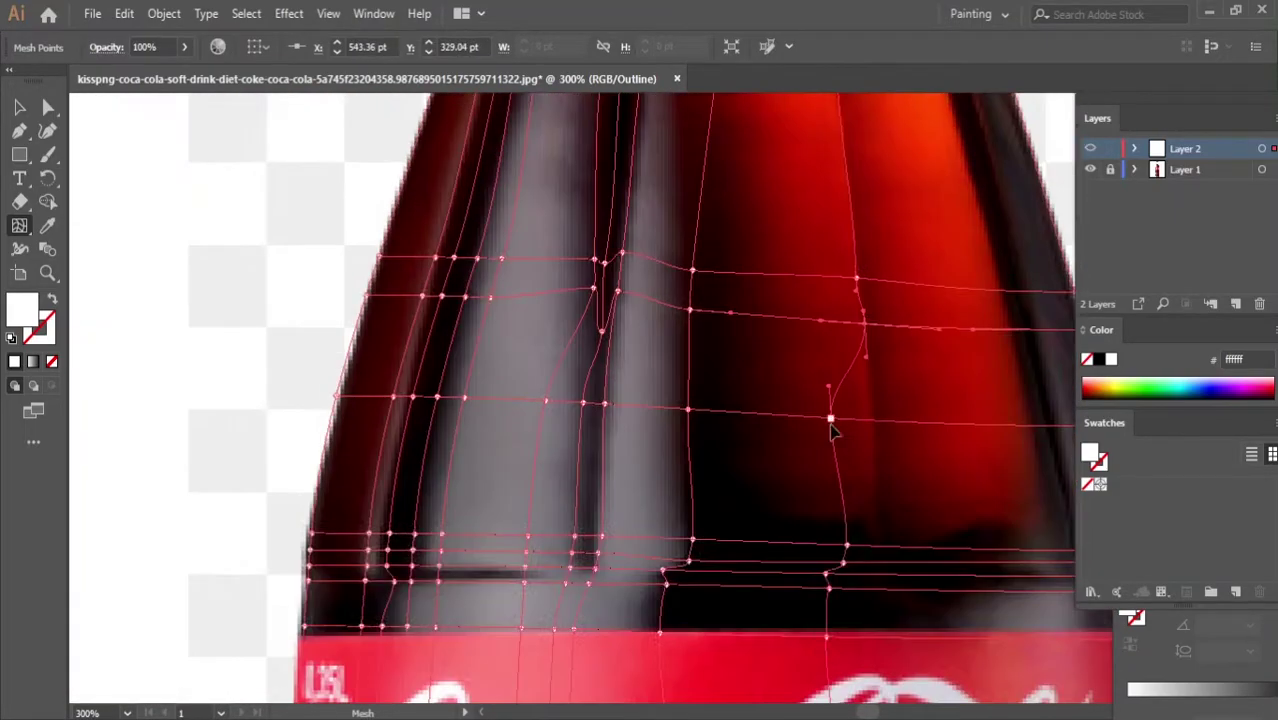
pyautogui.scroll(-1, 833, 497)
pyautogui.scroll(1, 833, 497)
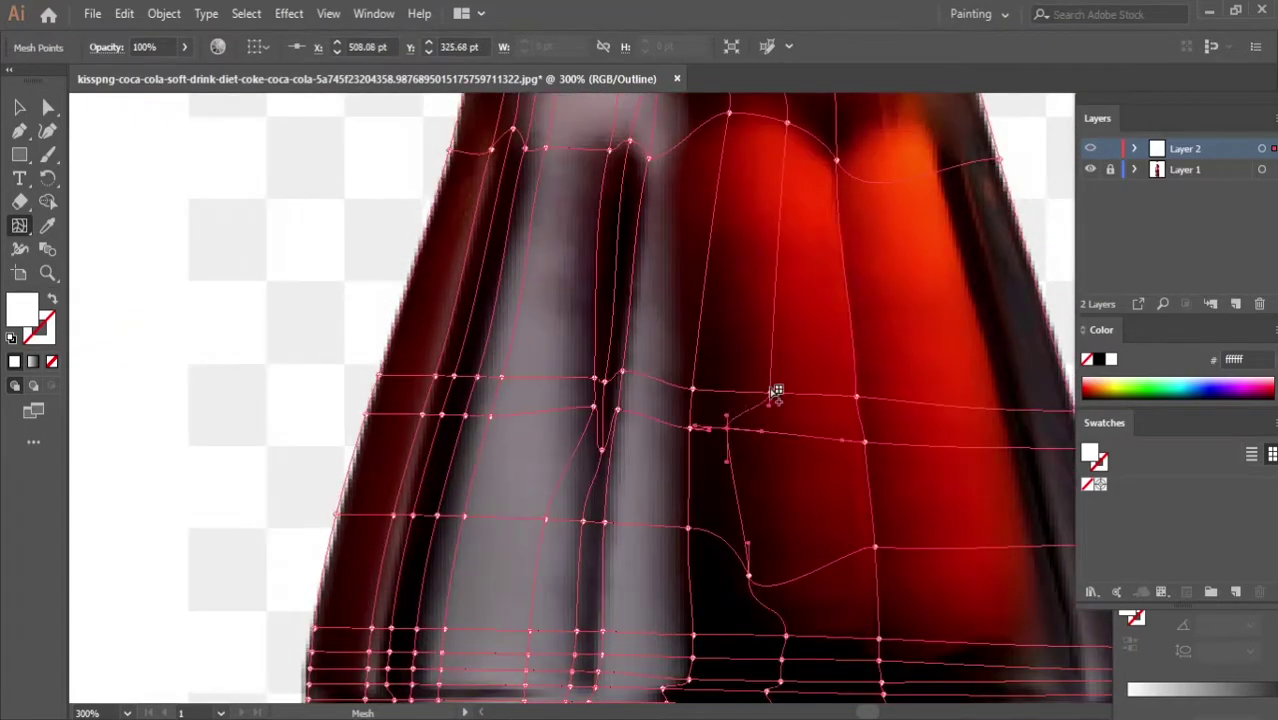
pyautogui.scroll(2, 775, 393)
pyautogui.scroll(2, 698, 385)
pyautogui.scroll(2, 650, 240)
pyautogui.click(673, 305)
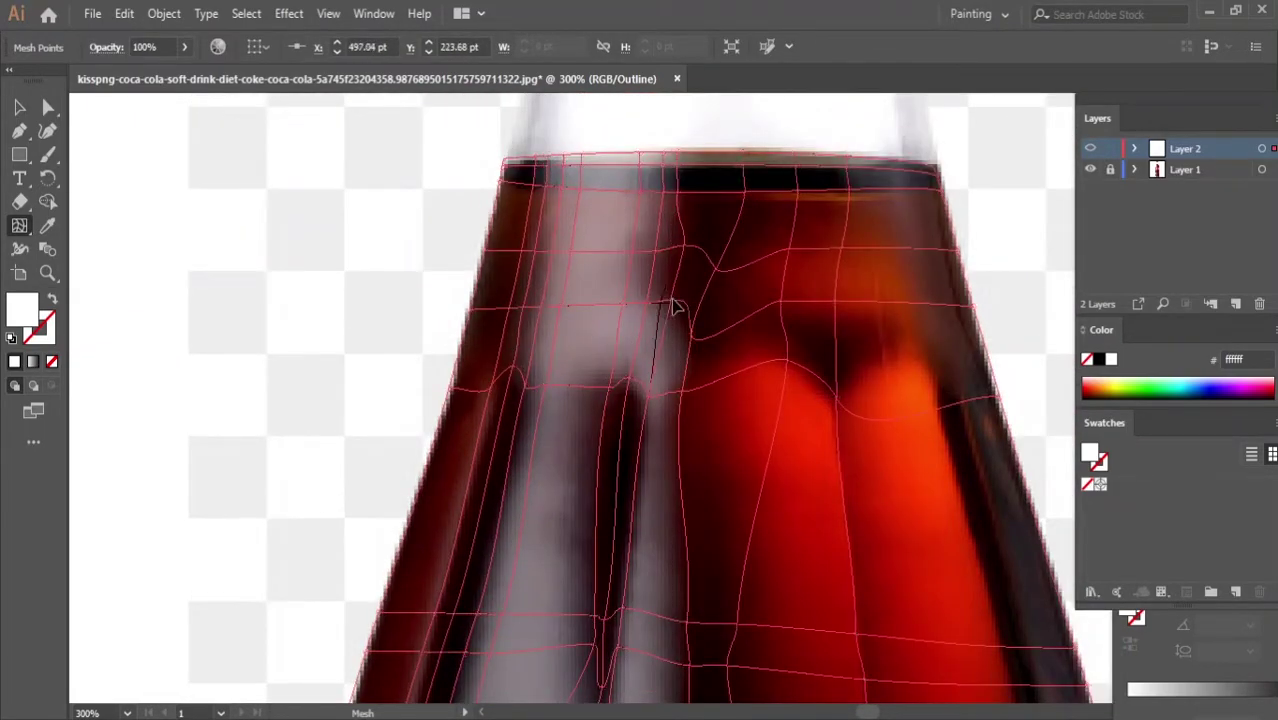
pyautogui.scroll(-2, 938, 228)
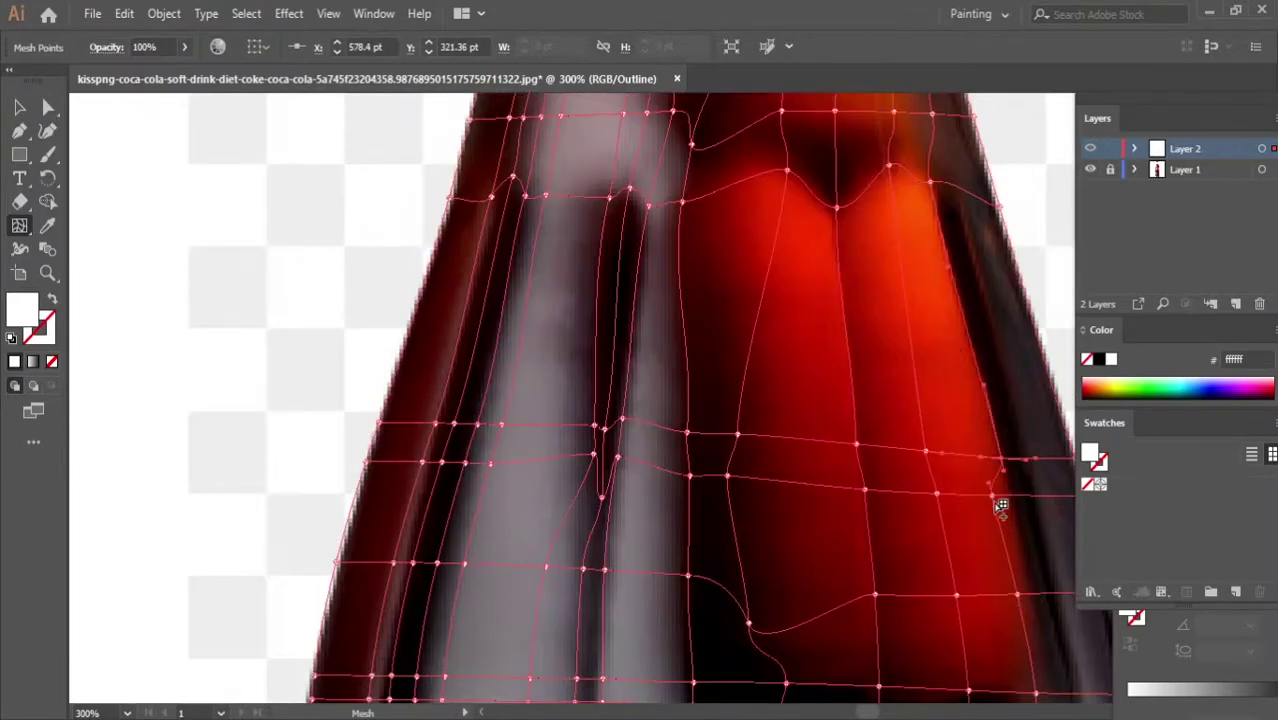
pyautogui.scroll(-2, 1001, 506)
pyautogui.hscroll(3, 930, 331)
pyautogui.scroll(2, 551, 523)
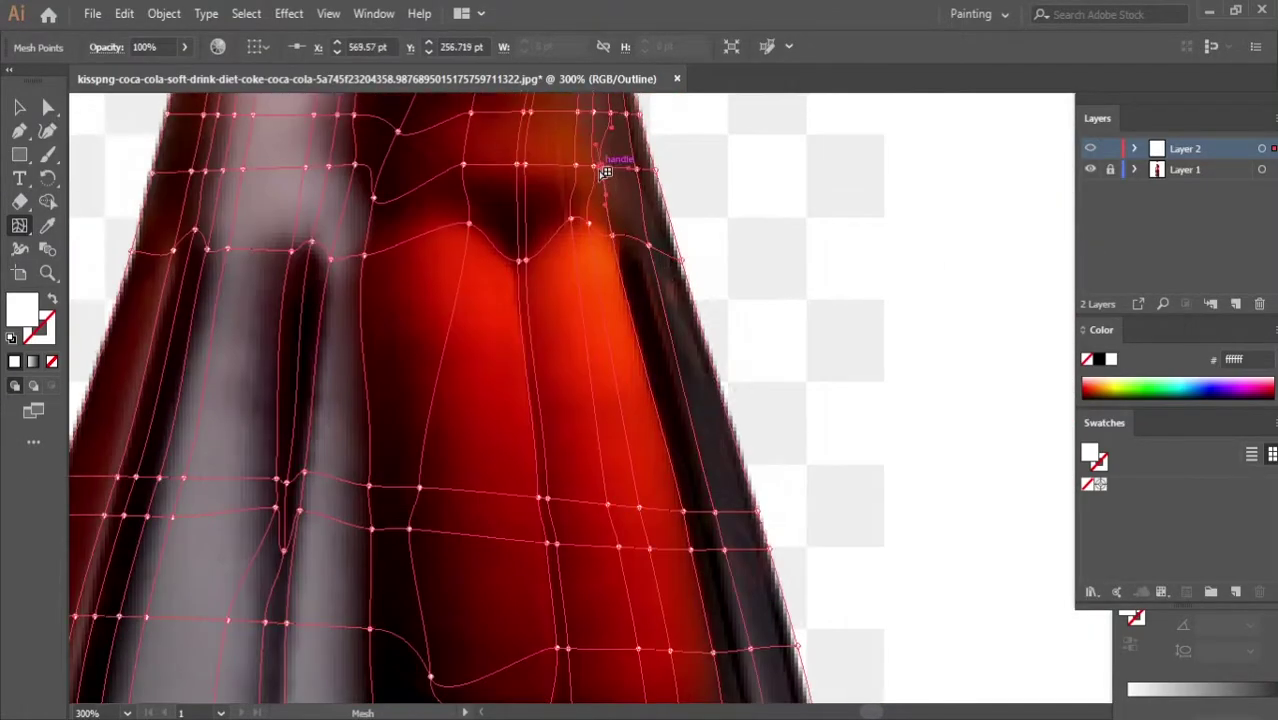
pyautogui.scroll(2, 605, 172)
pyautogui.scroll(-3, 534, 200)
pyautogui.scroll(-3, 500, 294)
# Bend the body's vertical mesh lines along the red highlight toward the lower row
pyautogui.hscroll(-2, 697, 330)
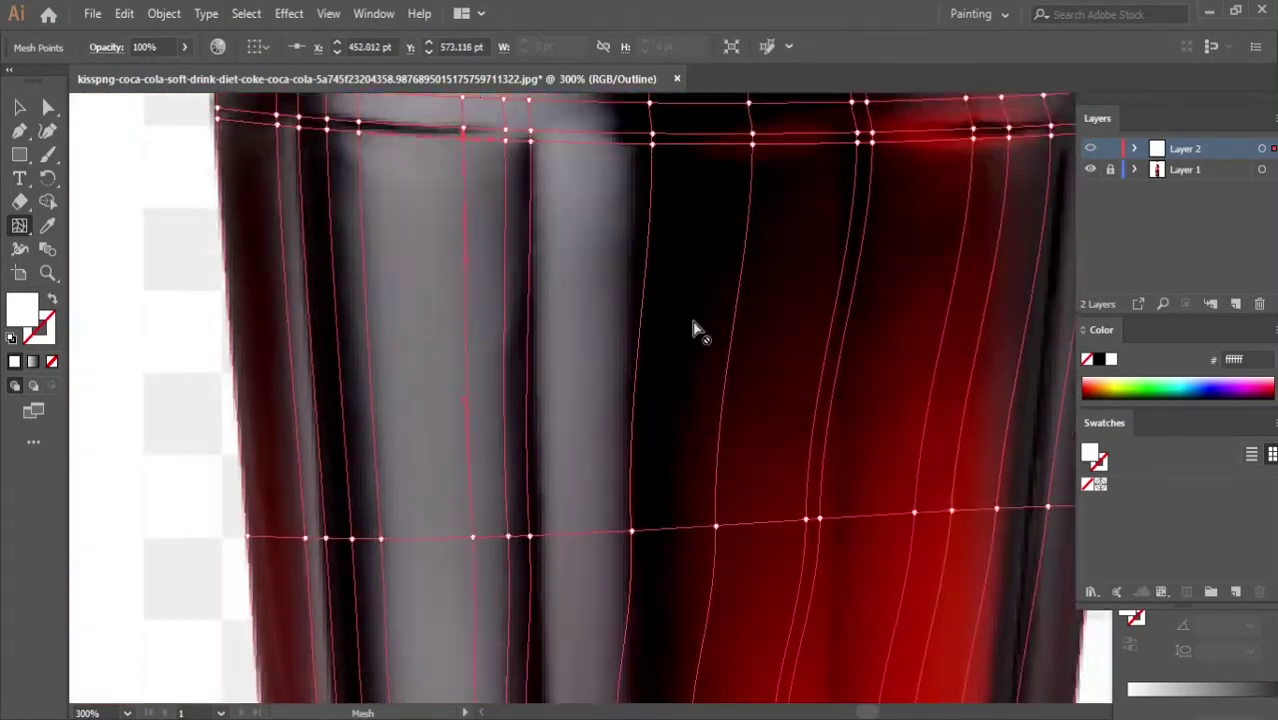
pyautogui.scroll(-3, 697, 330)
pyautogui.scroll(-2, 688, 471)
pyautogui.scroll(1, 628, 337)
pyautogui.scroll(3, 665, 288)
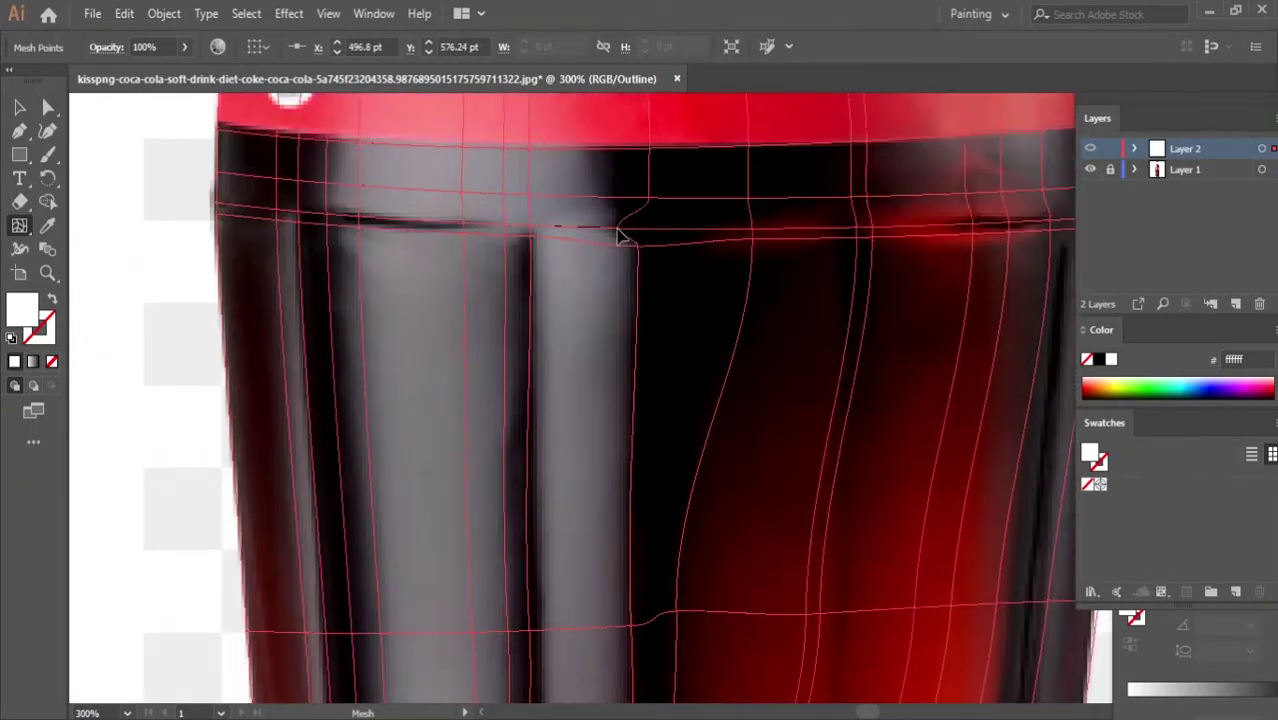
pyautogui.scroll(-1, 548, 385)
pyautogui.scroll(-2, 548, 479)
pyautogui.scroll(-2, 494, 505)
pyautogui.scroll(1, 492, 366)
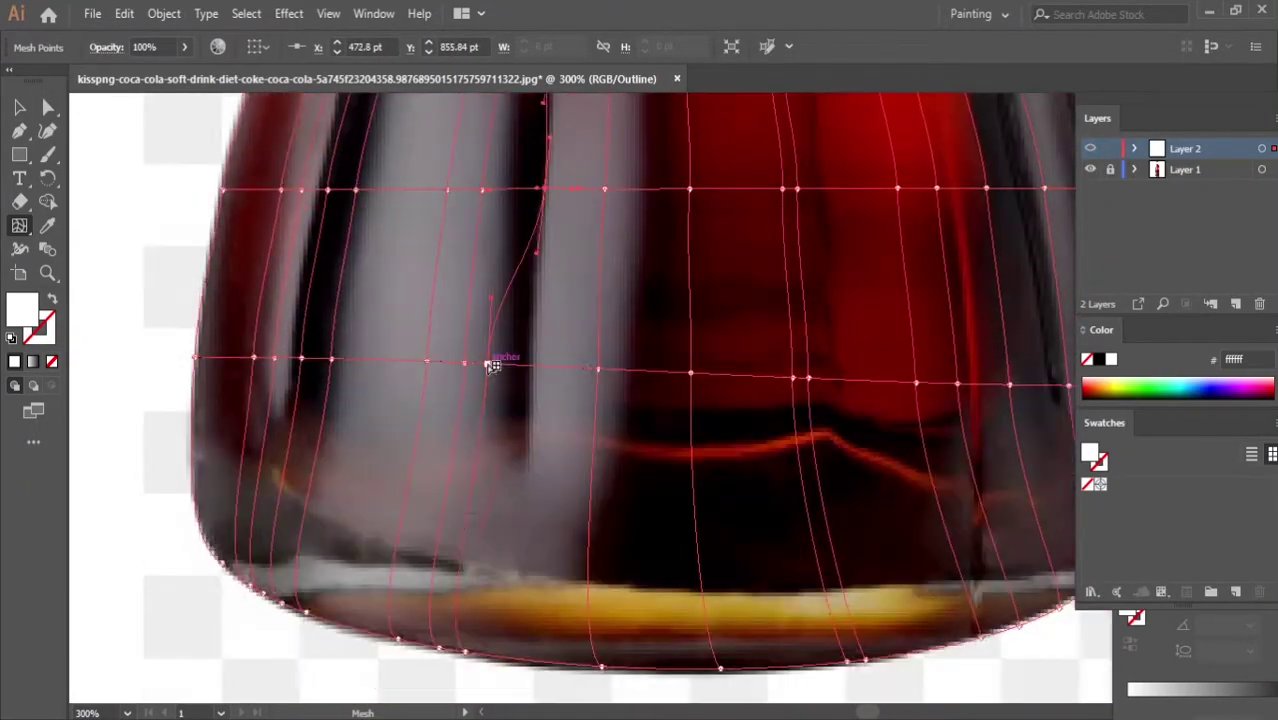
pyautogui.scroll(1, 508, 443)
pyautogui.scroll(1, 513, 520)
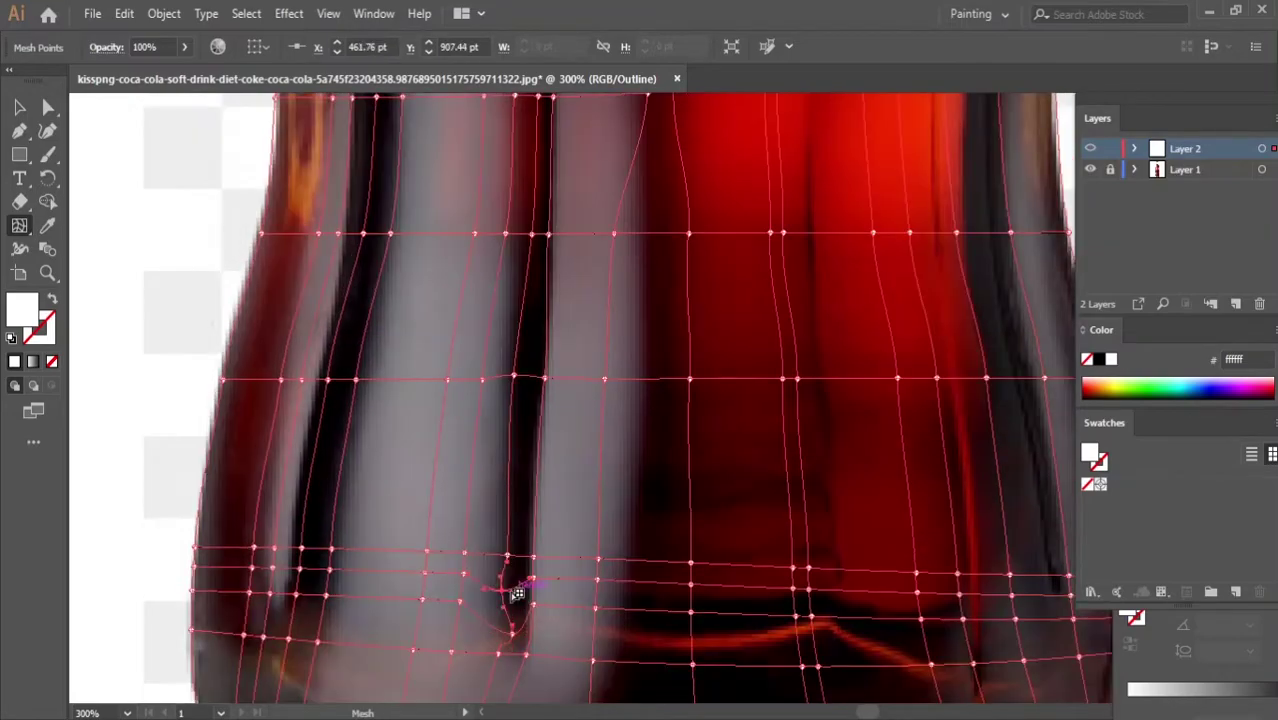
pyautogui.scroll(2, 530, 400)
pyautogui.scroll(-1, 369, 368)
pyautogui.scroll(3, 369, 368)
pyautogui.moveTo(841, 191); pyautogui.dragTo(829, 541)
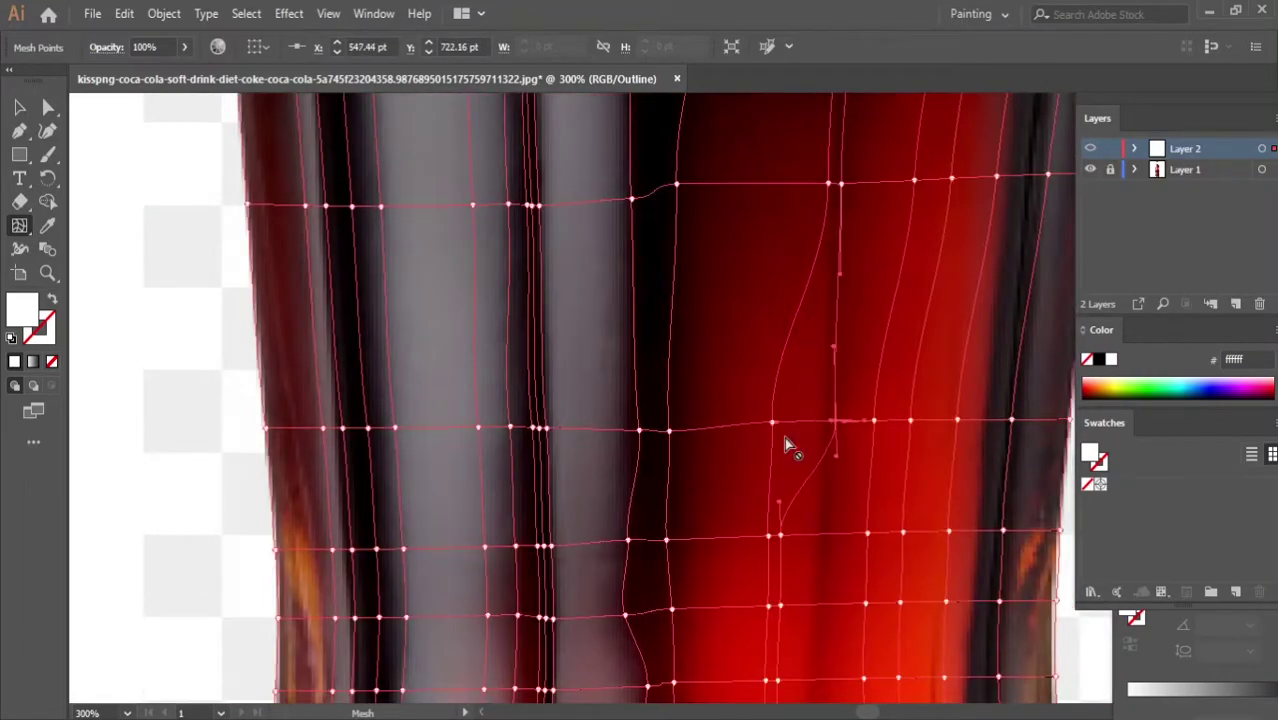
pyautogui.scroll(-1, 815, 600)
pyautogui.moveTo(770, 308); pyautogui.dragTo(813, 499)
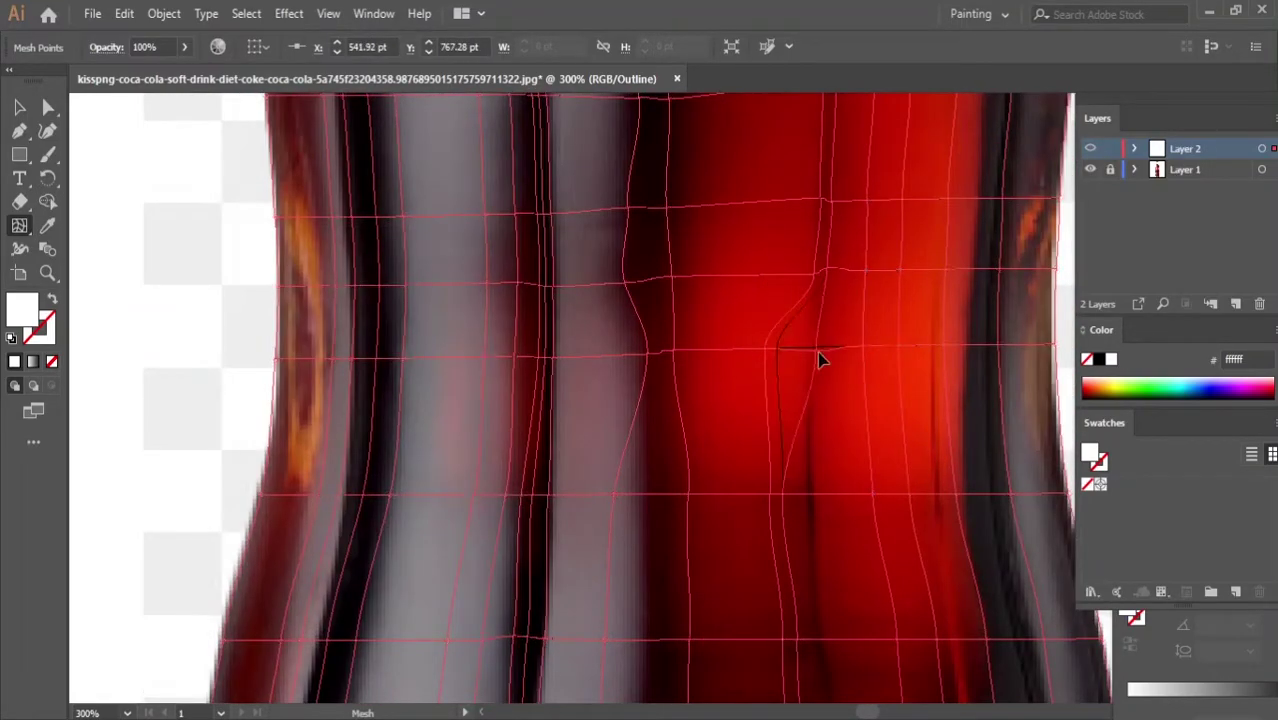
pyautogui.scroll(-1, 813, 499)
pyautogui.moveTo(785, 260); pyautogui.dragTo(820, 456)
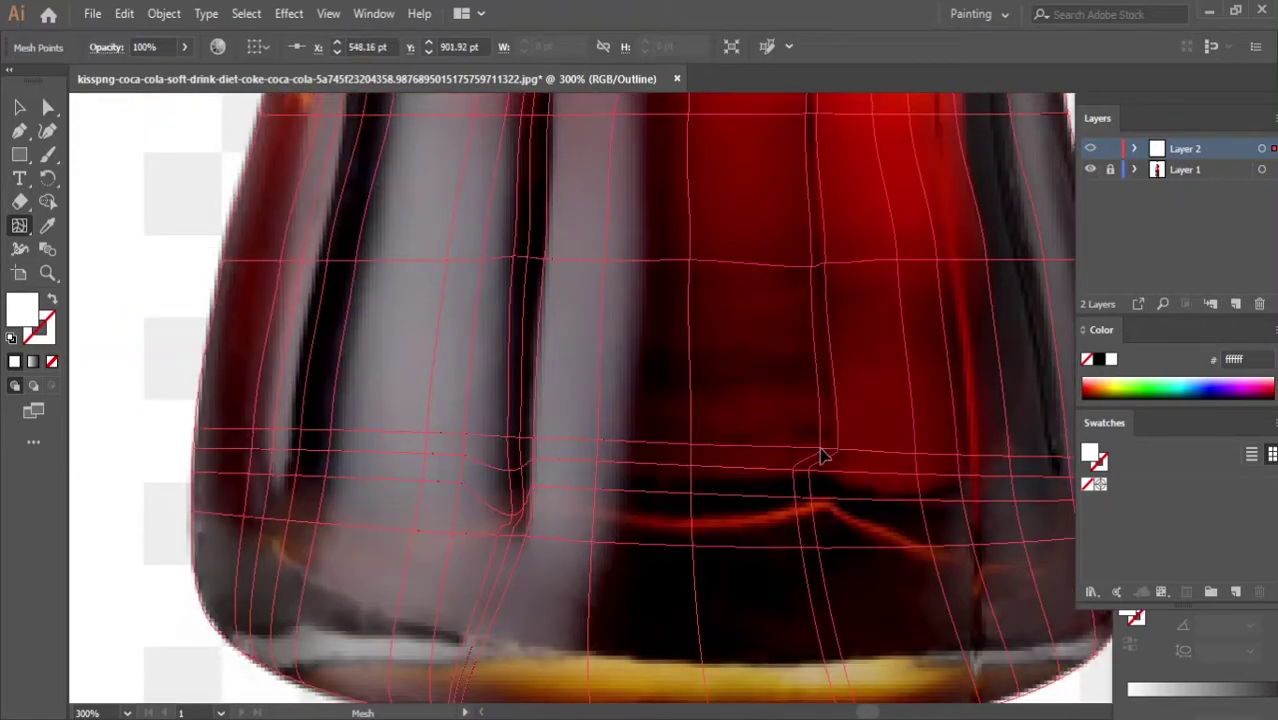
# Add a mesh row near the base and stretch its points along the yellow base band
pyautogui.click(694, 467)
pyautogui.scroll(5, 684, 447)
pyautogui.scroll(-3, 684, 447)
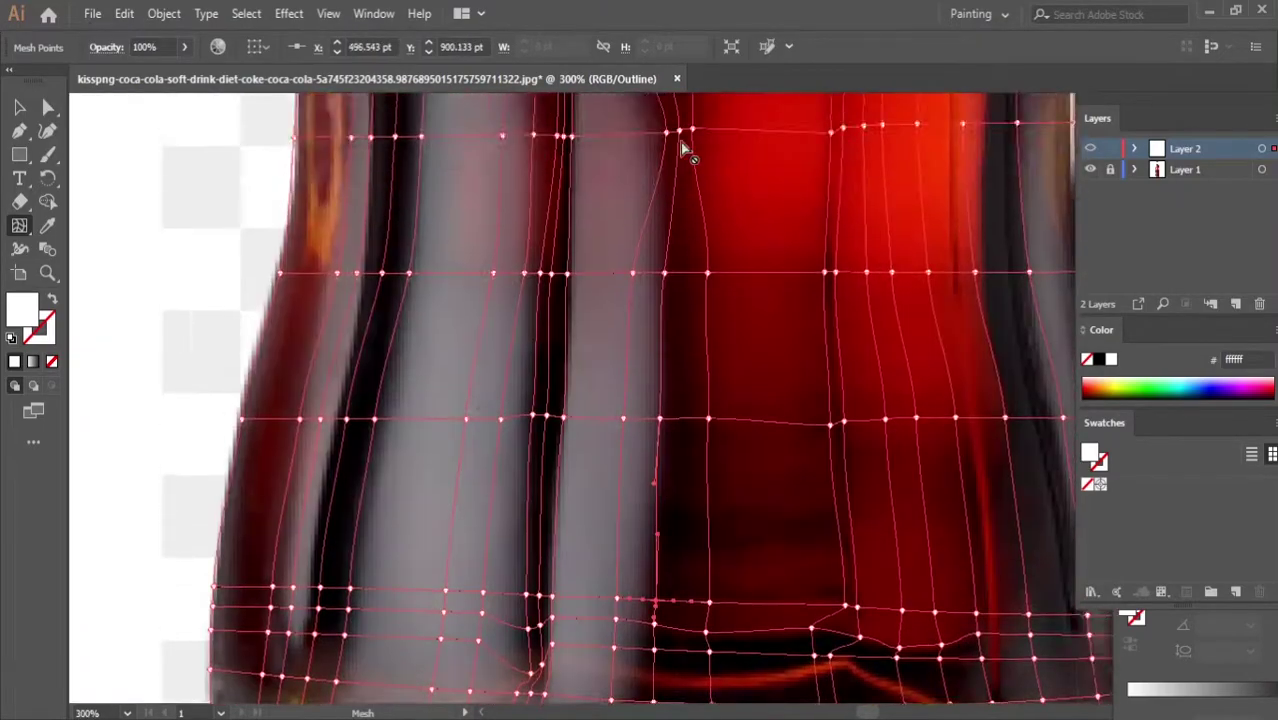
pyautogui.scroll(-2, 614, 594)
pyautogui.click(614, 594)
pyautogui.scroll(-2, 628, 499)
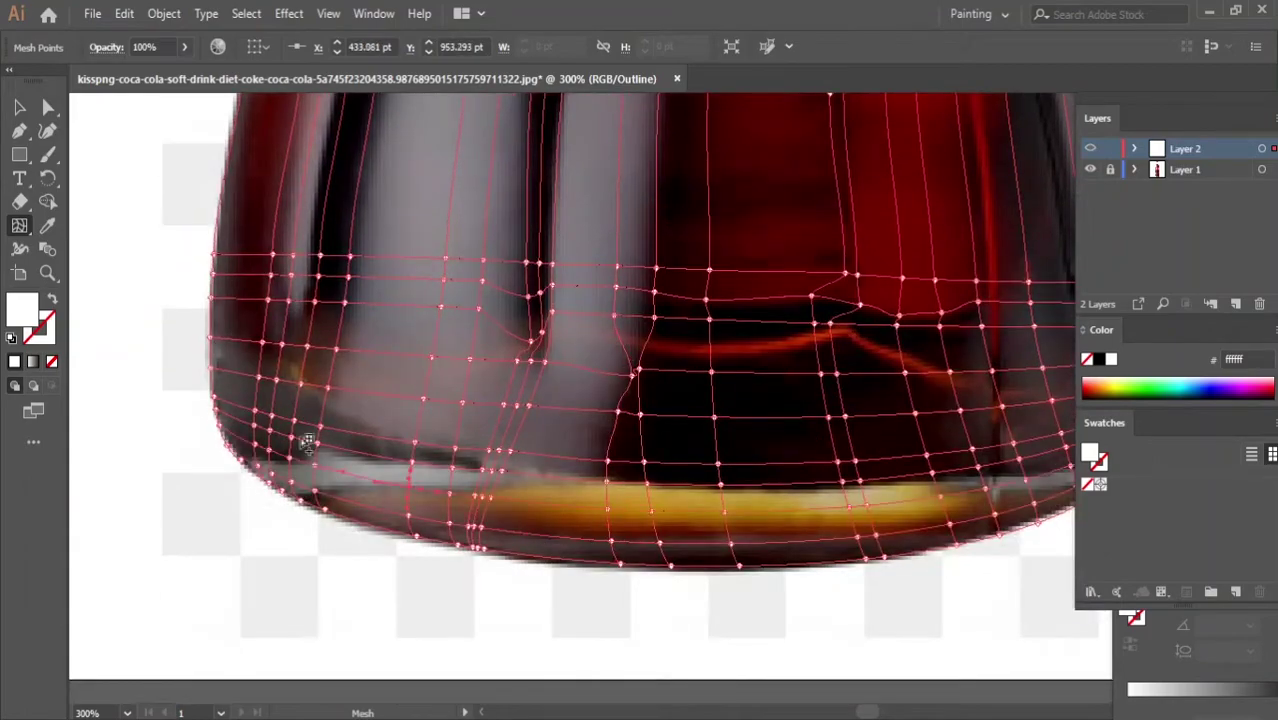
pyautogui.moveTo(352, 502); pyautogui.dragTo(400, 502)
pyautogui.moveTo(851, 507); pyautogui.dragTo(980, 487)
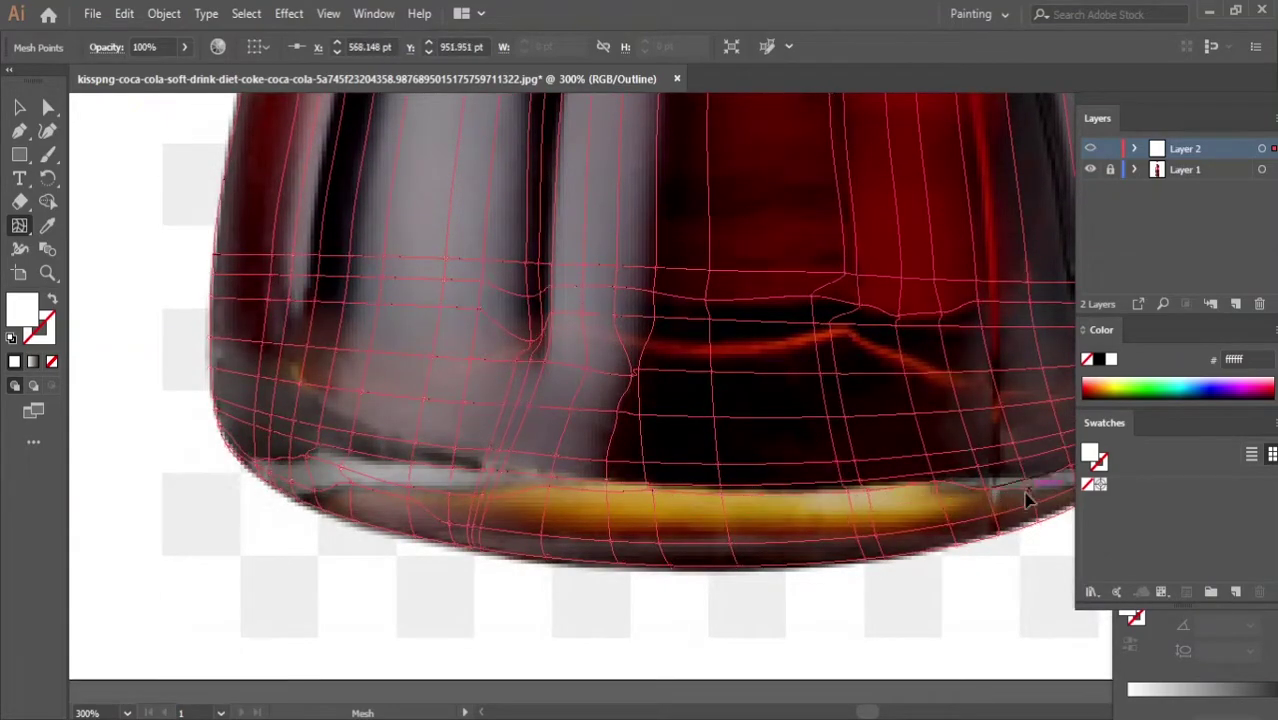
# Move the base's left mesh point up to follow the bottle's curve
pyautogui.scroll(1, 300, 430)
pyautogui.click(277, 428)
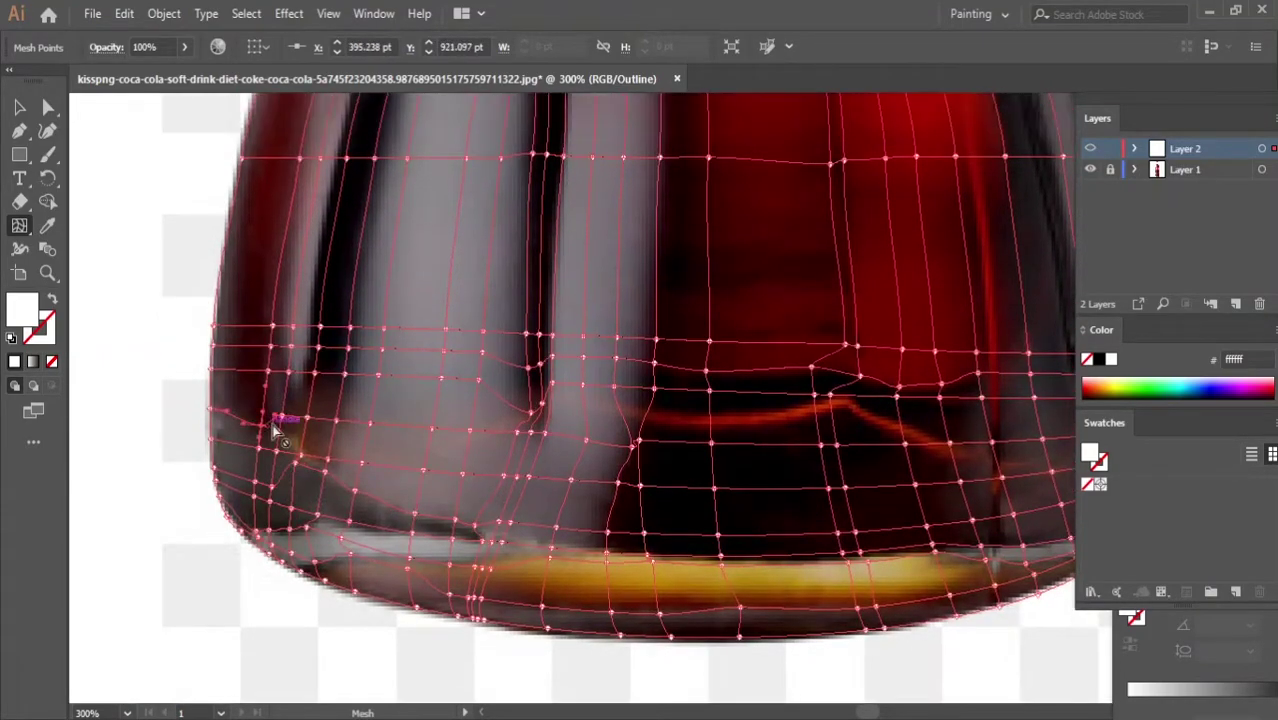
pyautogui.moveTo(318, 362); pyautogui.dragTo(290, 170)
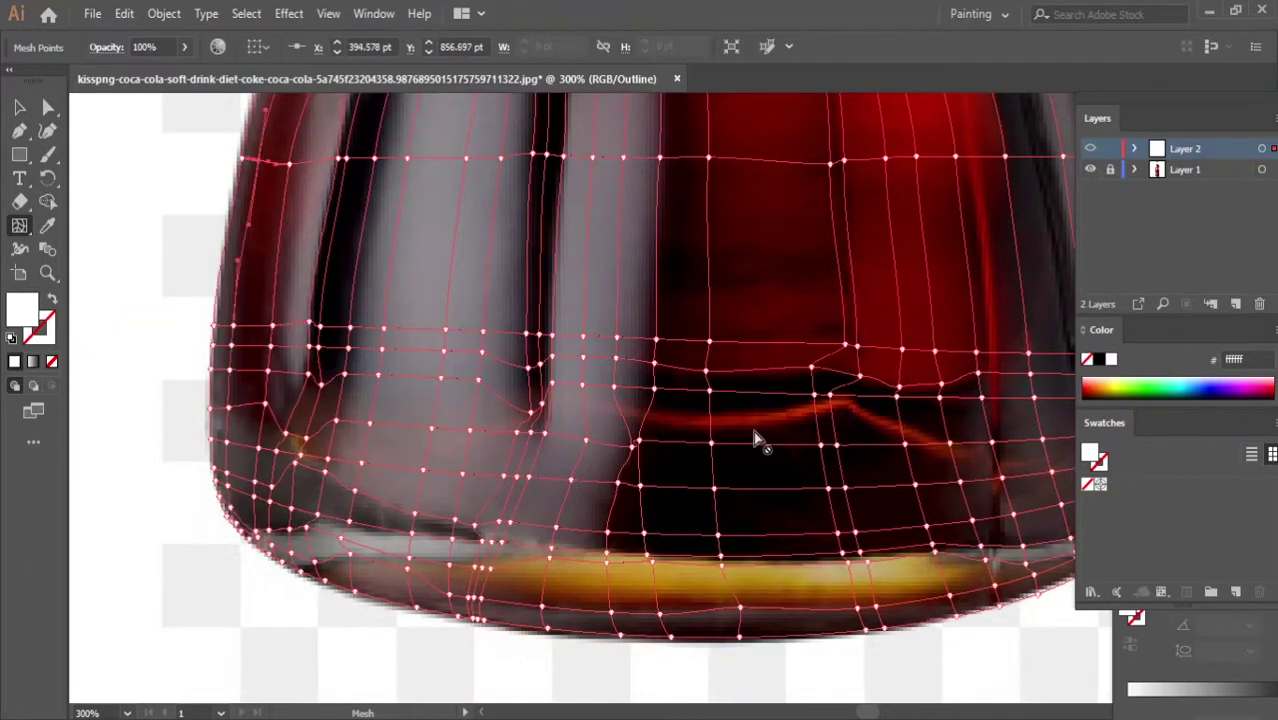
pyautogui.scroll(6, 700, 420)
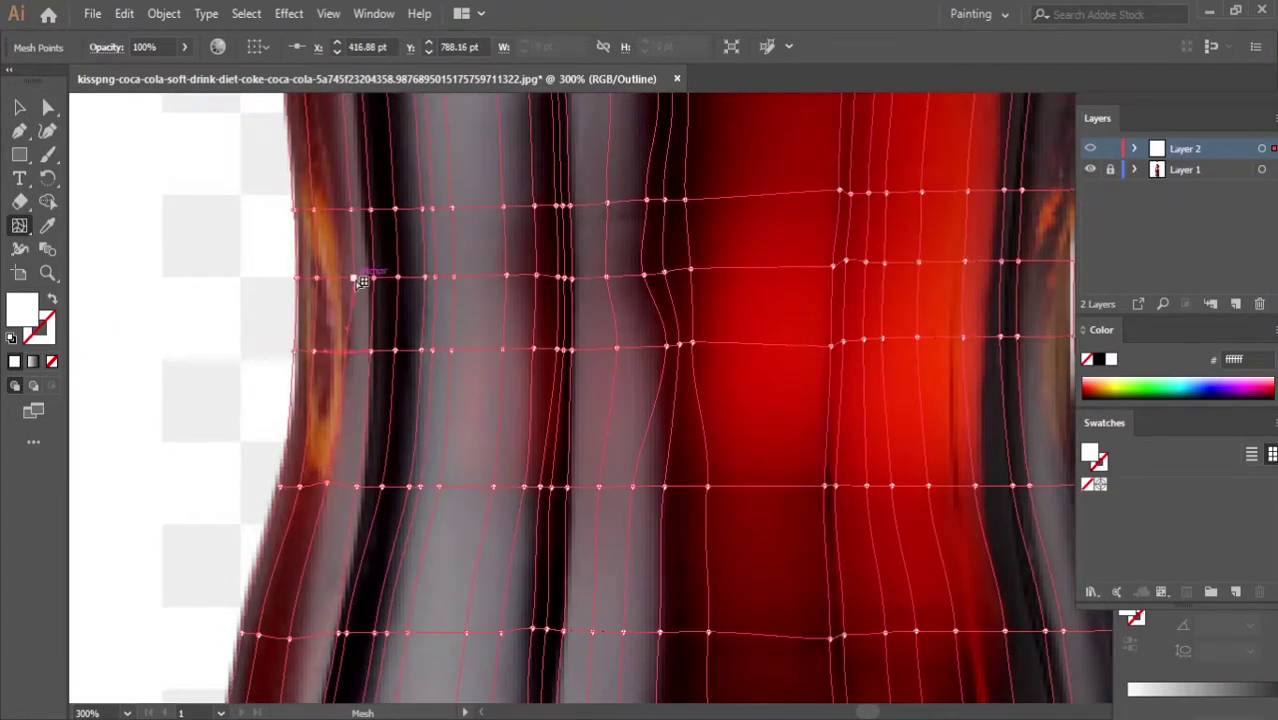
pyautogui.scroll(-3, 810, 428)
pyautogui.scroll(-3, 928, 430)
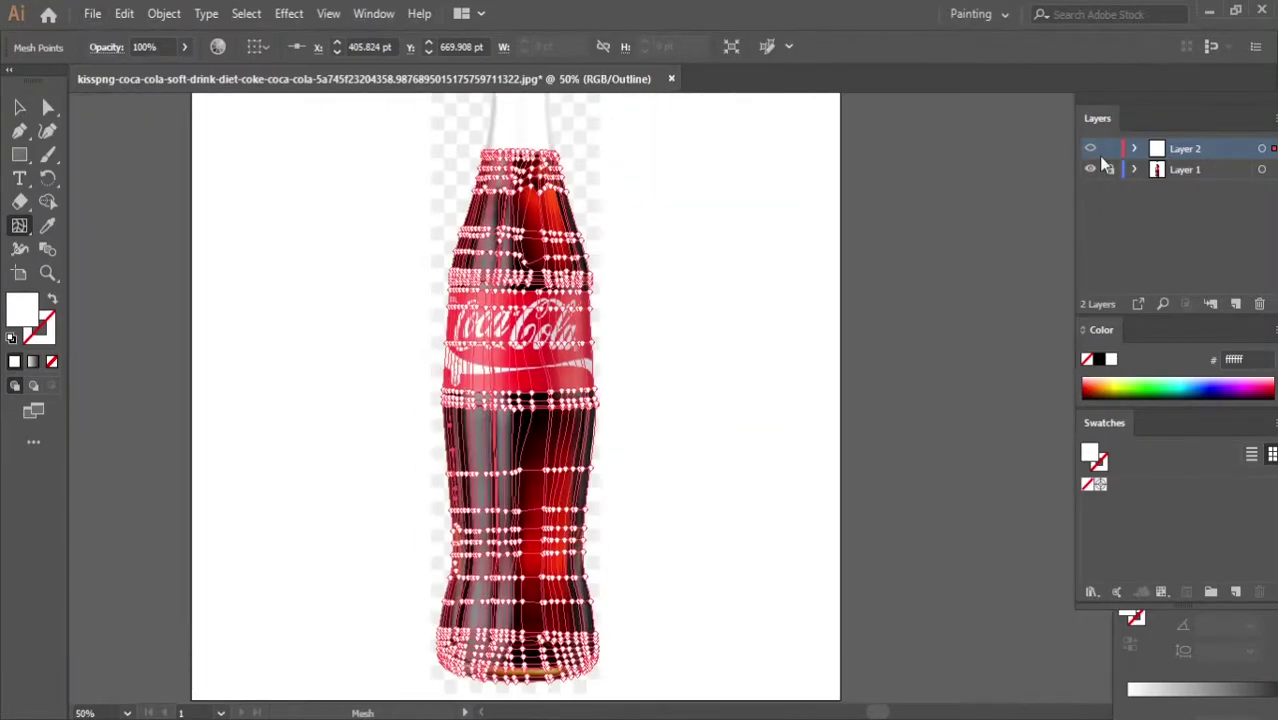
pyautogui.scroll(5, 571, 490)
pyautogui.scroll(-5, 827, 564)
pyautogui.keyDown('ctrl'); pyautogui.click(1091, 149); pyautogui.keyUp('ctrl')
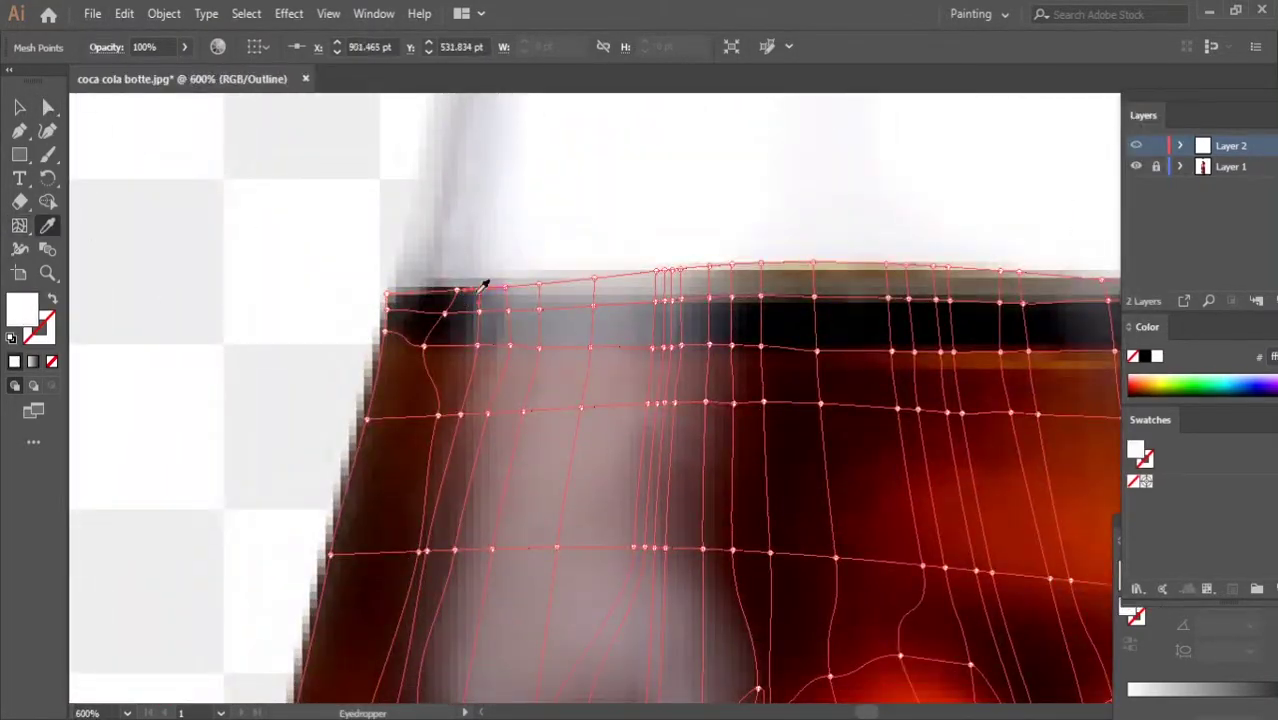
# Colour the first top-rim mesh points with grey and rim shades sampled from the photo
pyautogui.click(483, 286)
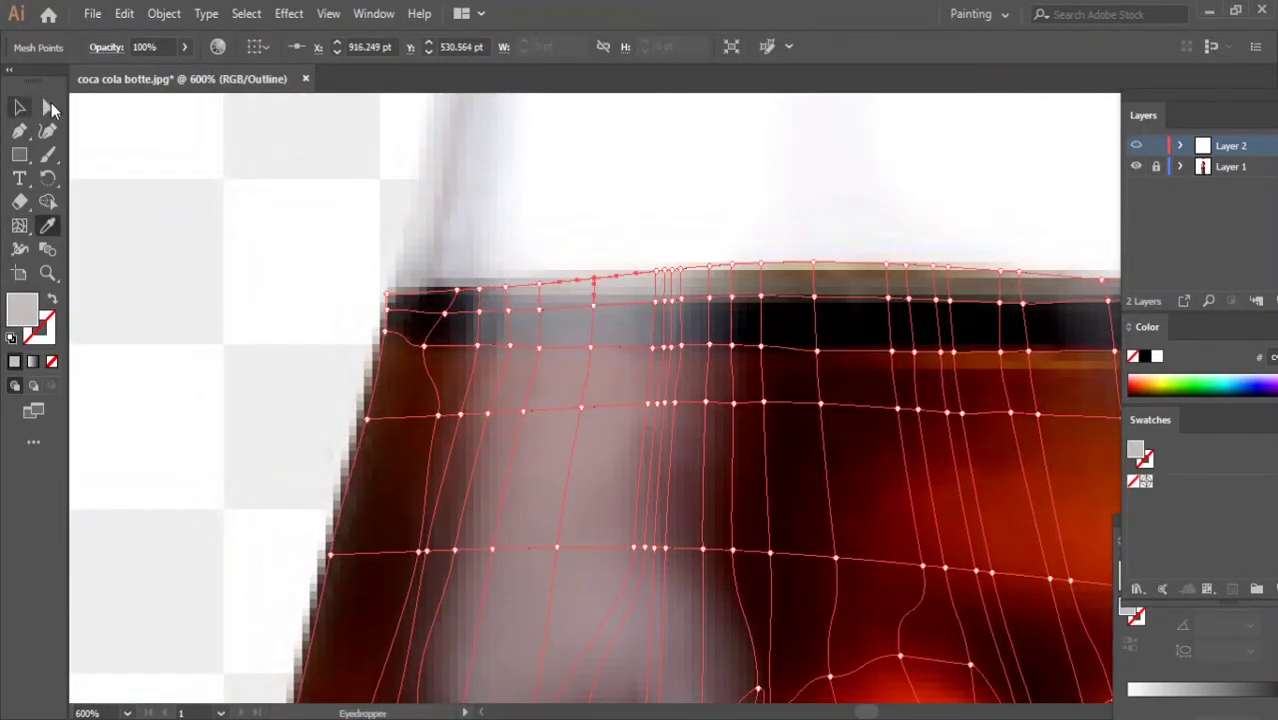
pyautogui.click(51, 107)
pyautogui.click(672, 271)
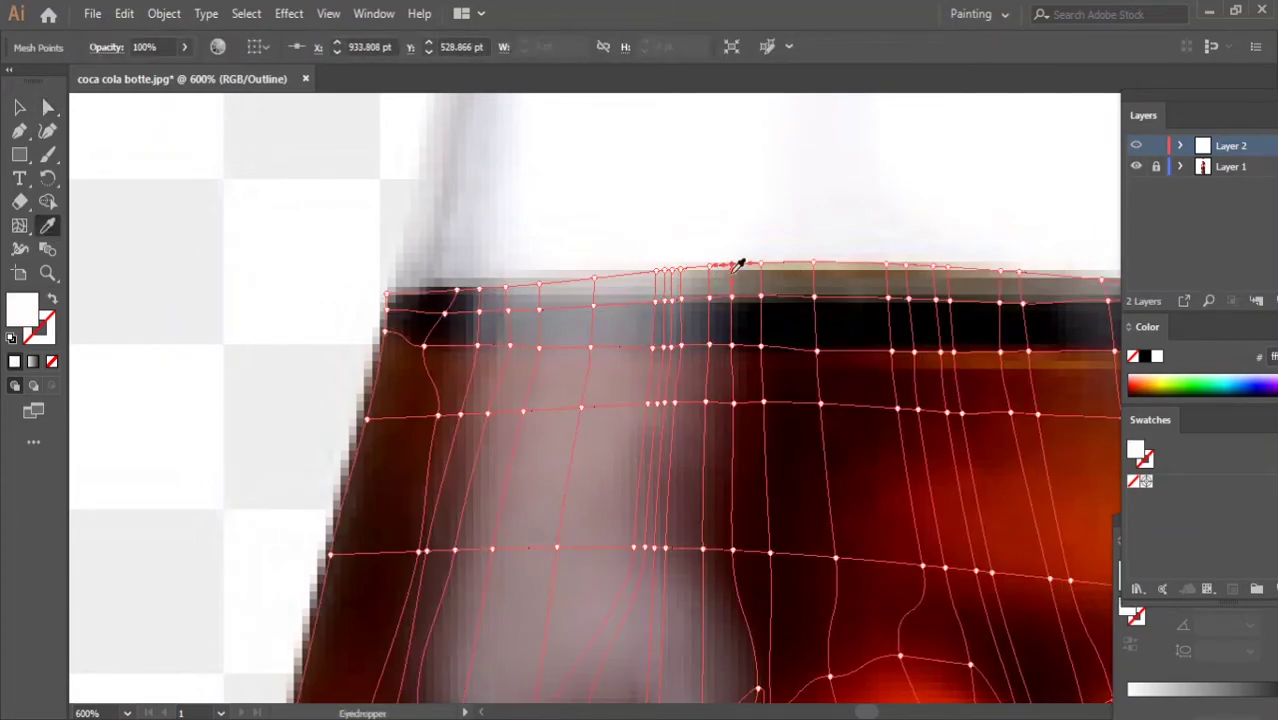
pyautogui.click(47, 228)
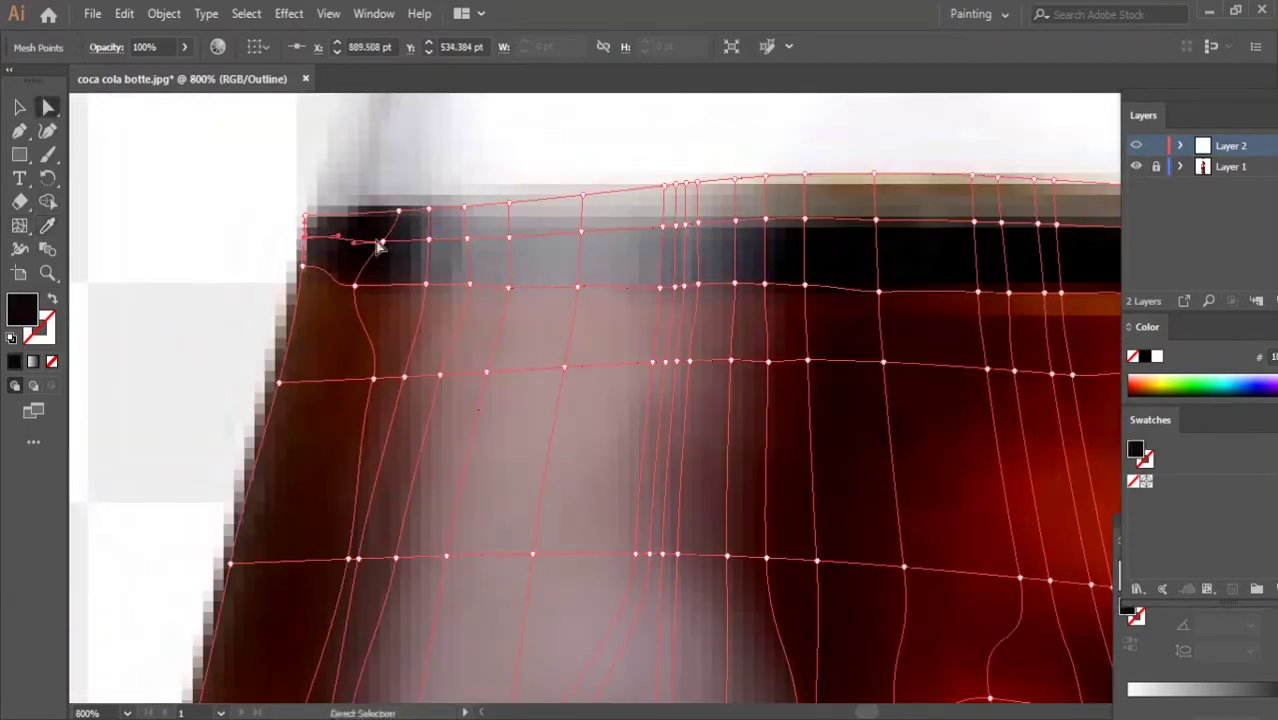
pyautogui.click(332, 253)
# Sample a colour onto another top-rim mesh point and reposition a point along the rim row
pyautogui.click(47, 107)
pyautogui.click(675, 228)
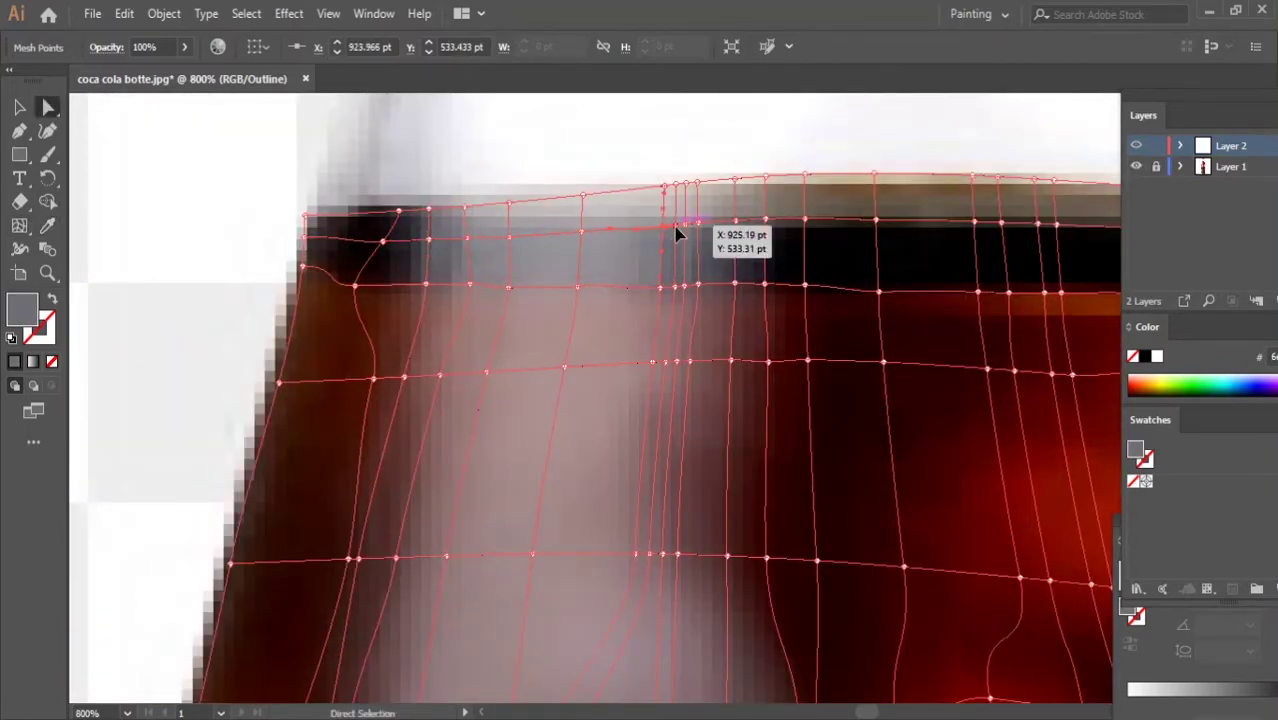
pyautogui.click(47, 228)
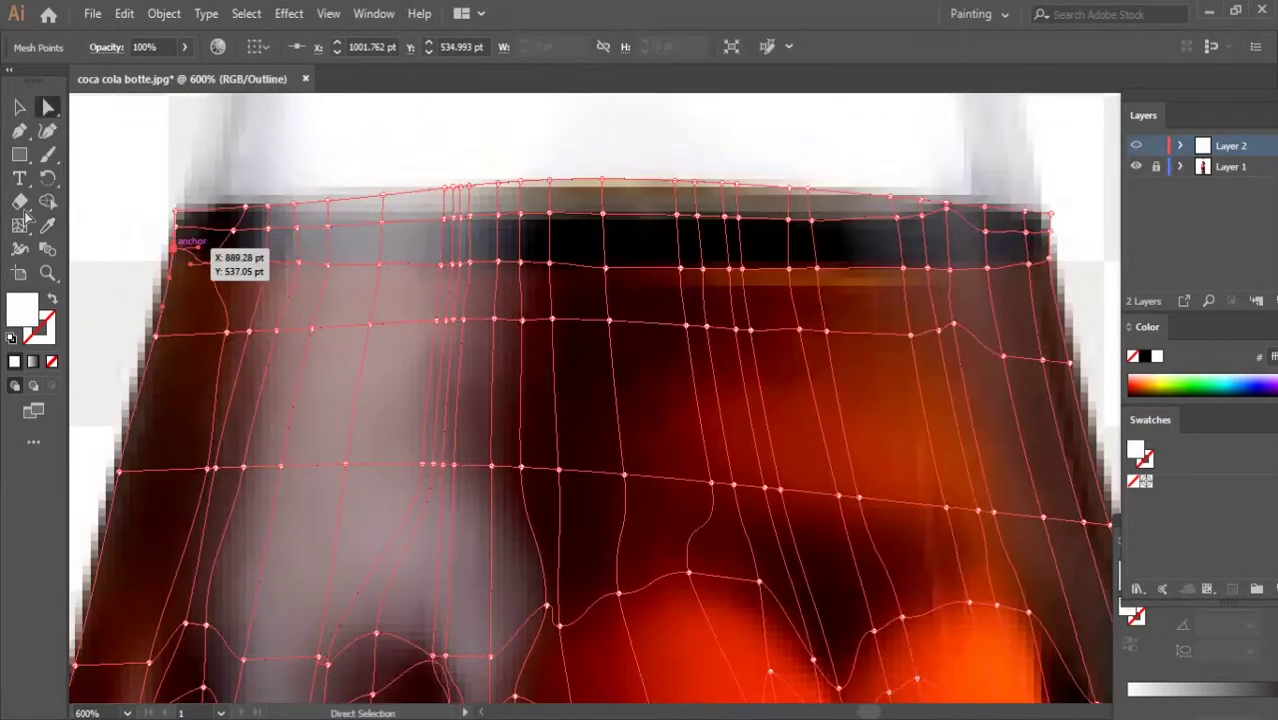
pyautogui.click(47, 108)
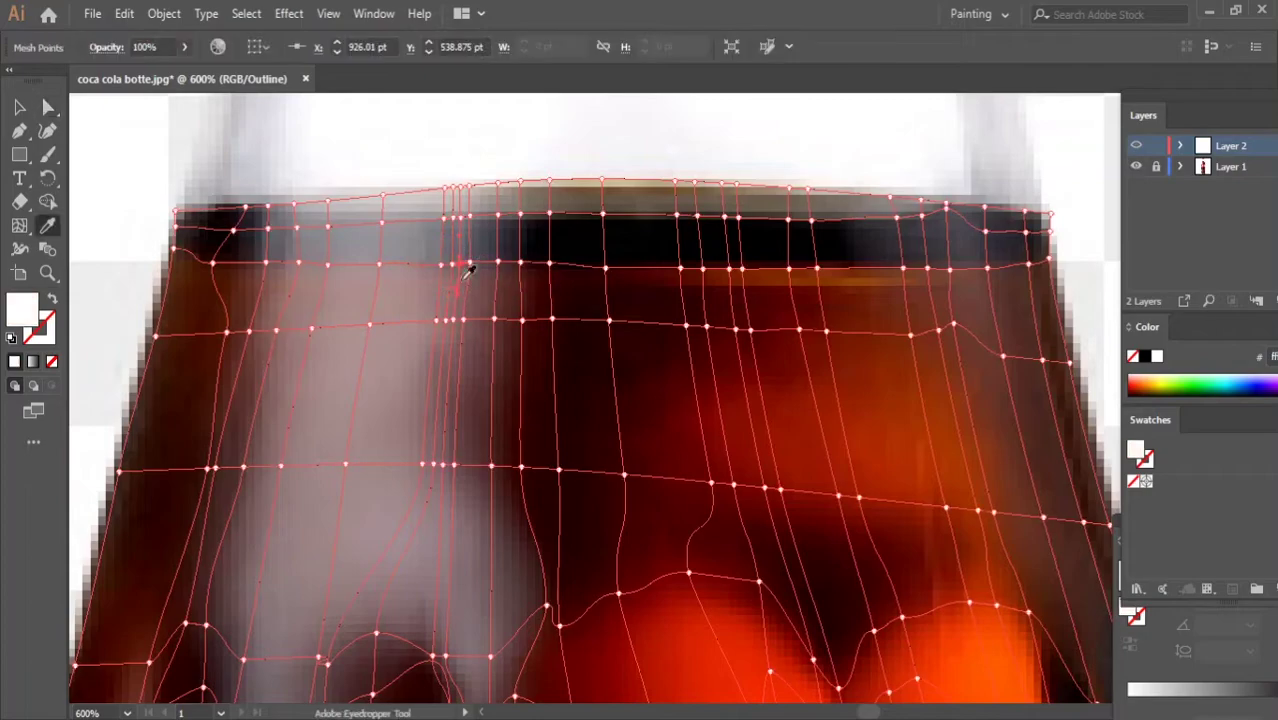
pyautogui.press('a')
pyautogui.moveTo(497, 262); pyautogui.dragTo(730, 268)
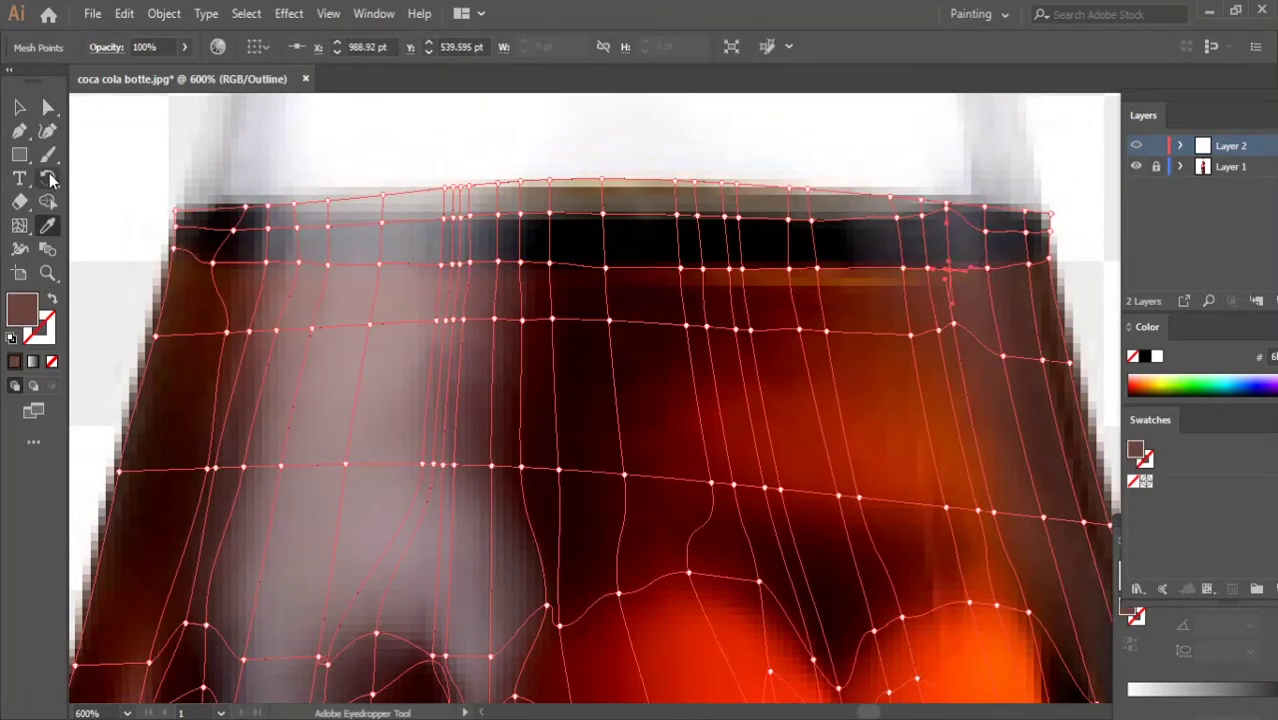
# Colour three mesh points along the rim row and shift one point rightward
pyautogui.click(155, 336)
pyautogui.click(311, 327)
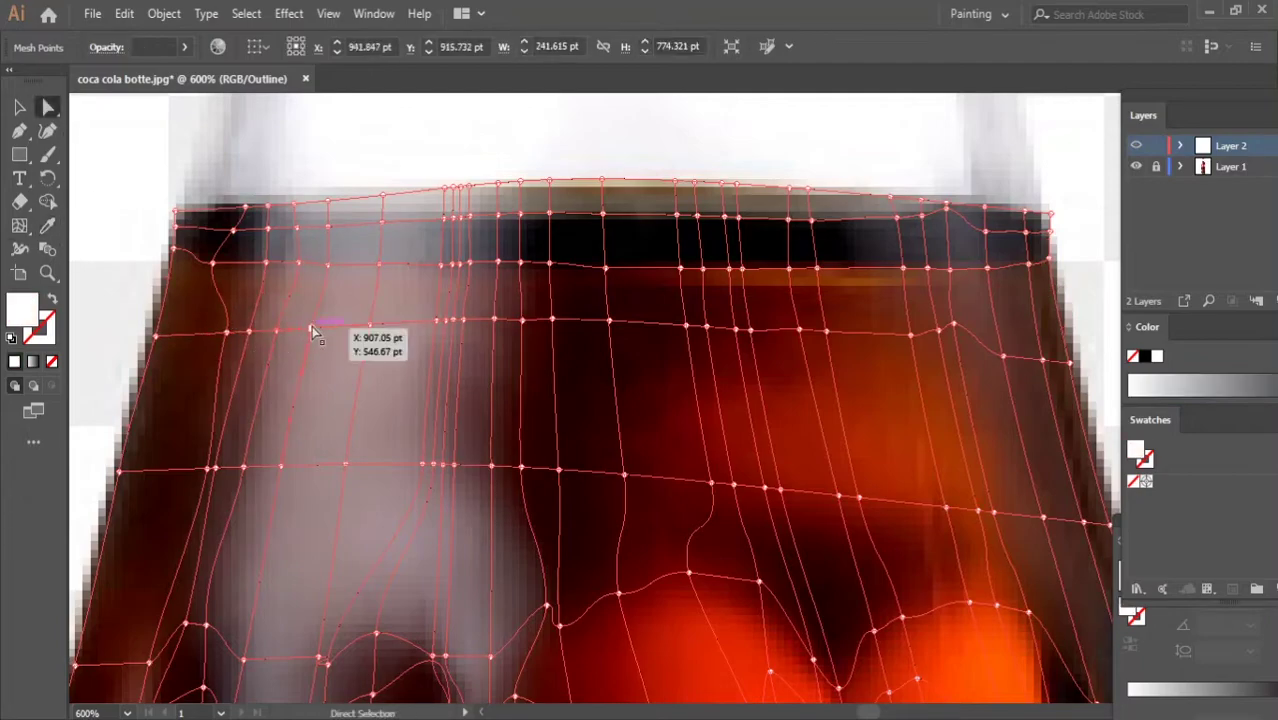
pyautogui.click(436, 321)
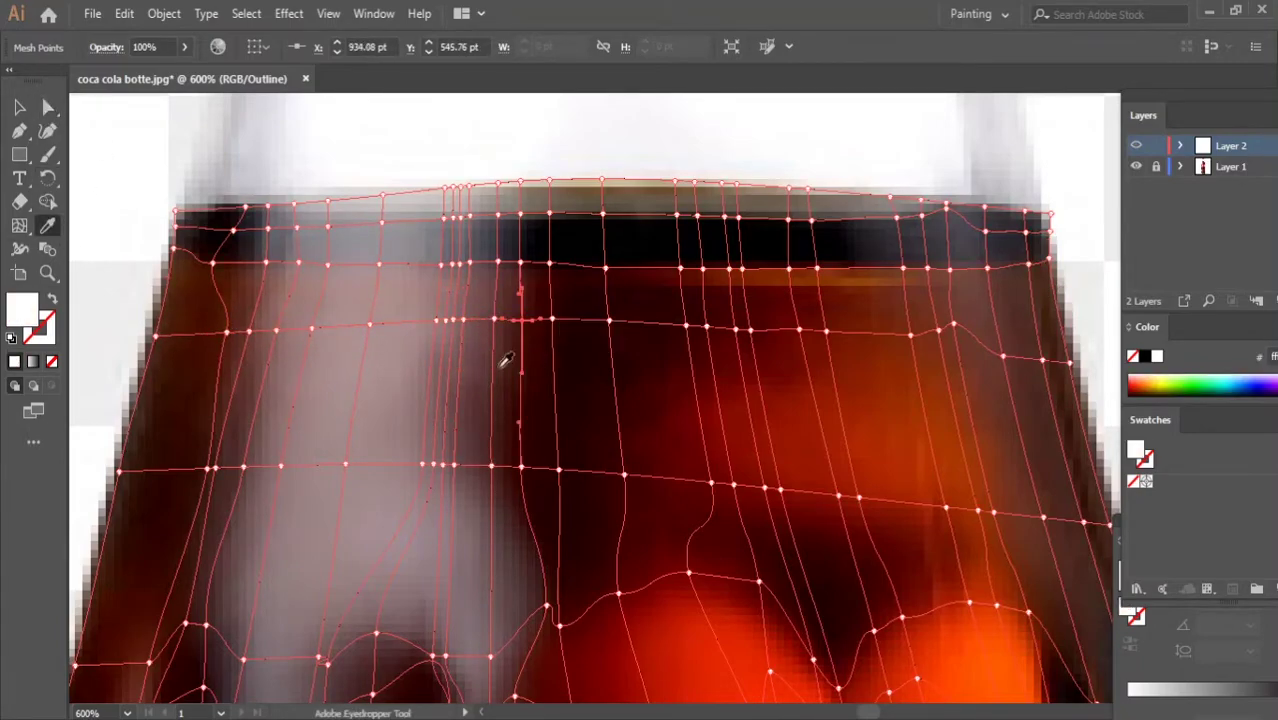
pyautogui.press('a')
pyautogui.moveTo(520, 320); pyautogui.dragTo(800, 331)
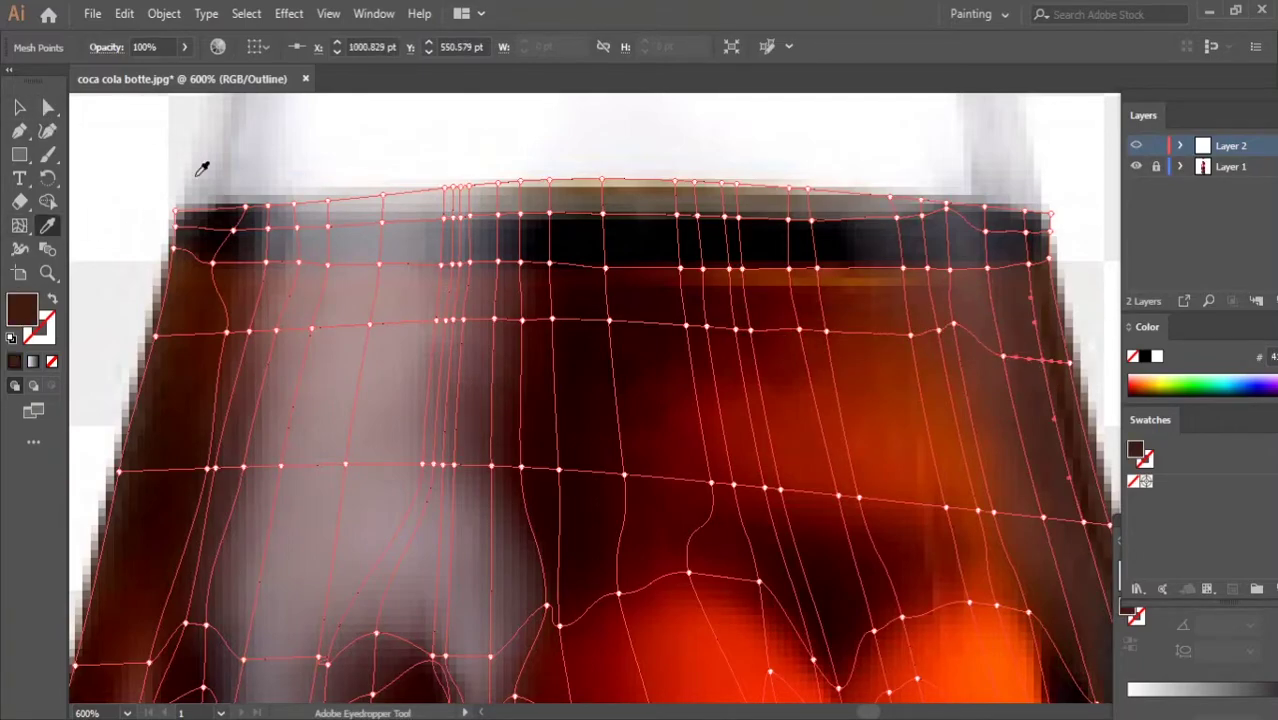
# Colour the mesh point under the rim and shift a lower-row point rightward toward the bottle's right edge
pyautogui.click(280, 466)
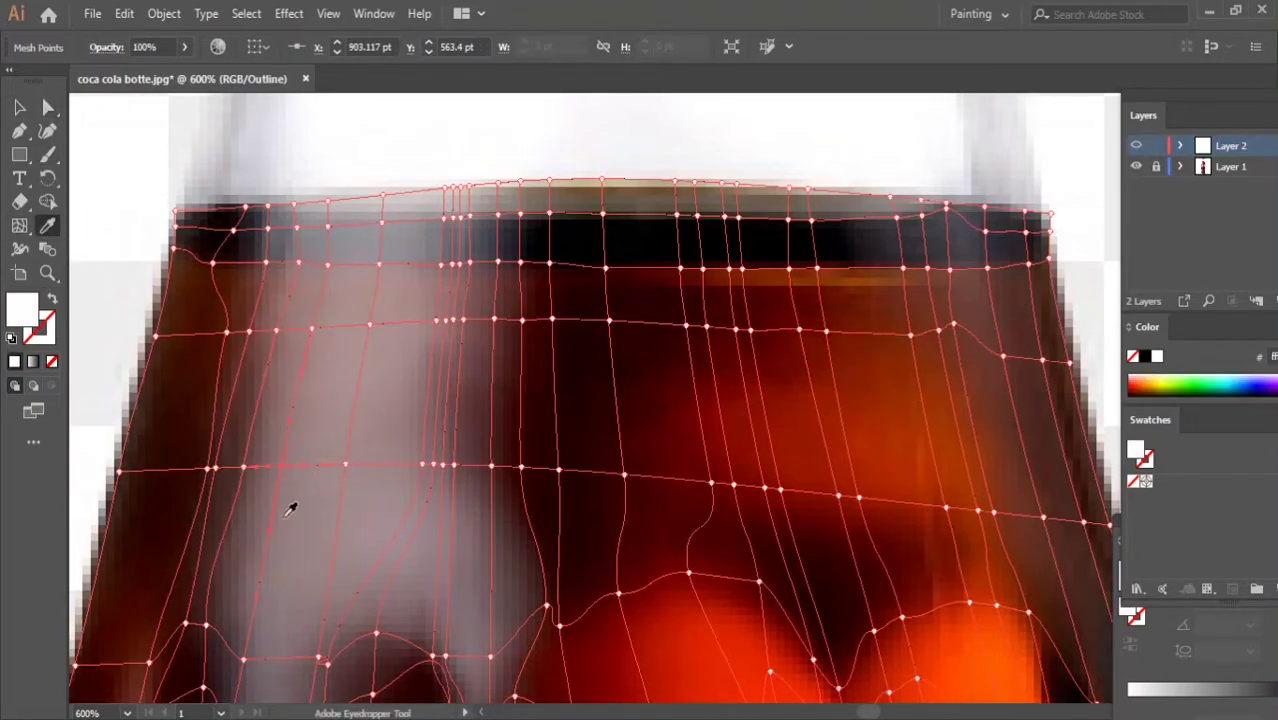
pyautogui.press('a')
pyautogui.click(446, 467)
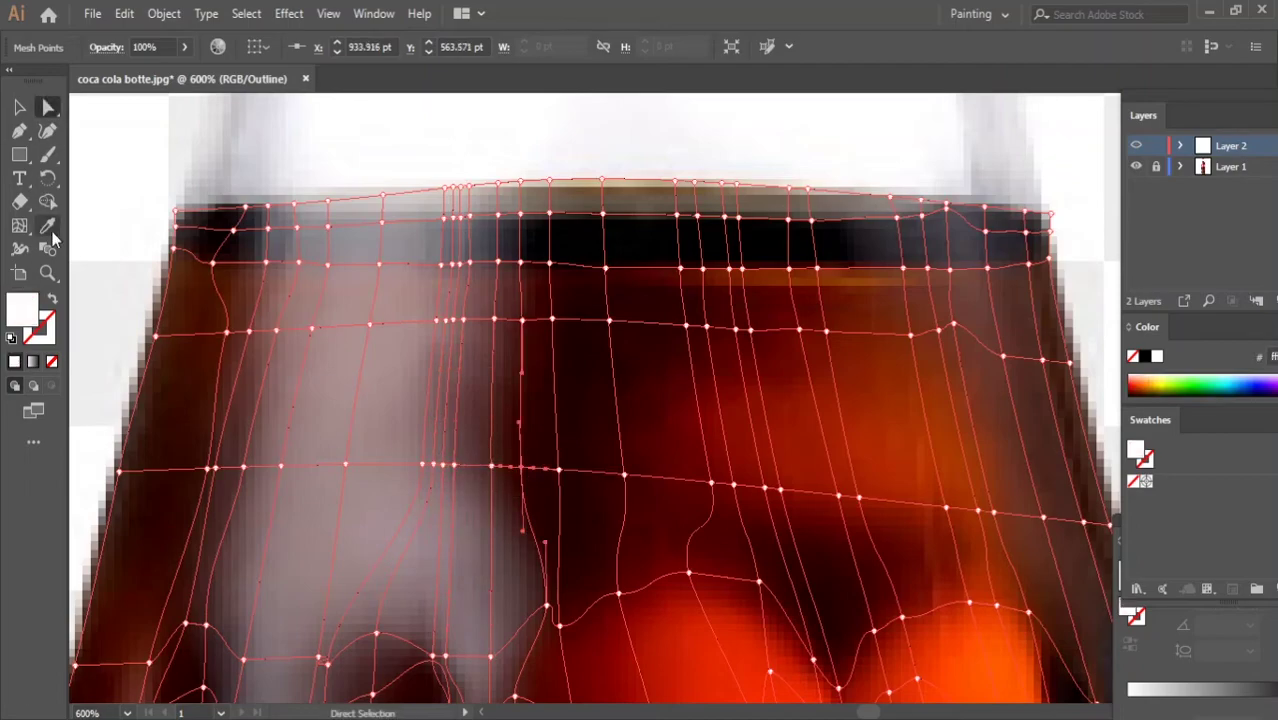
pyautogui.press('a')
pyautogui.moveTo(624, 477); pyautogui.dragTo(830, 494)
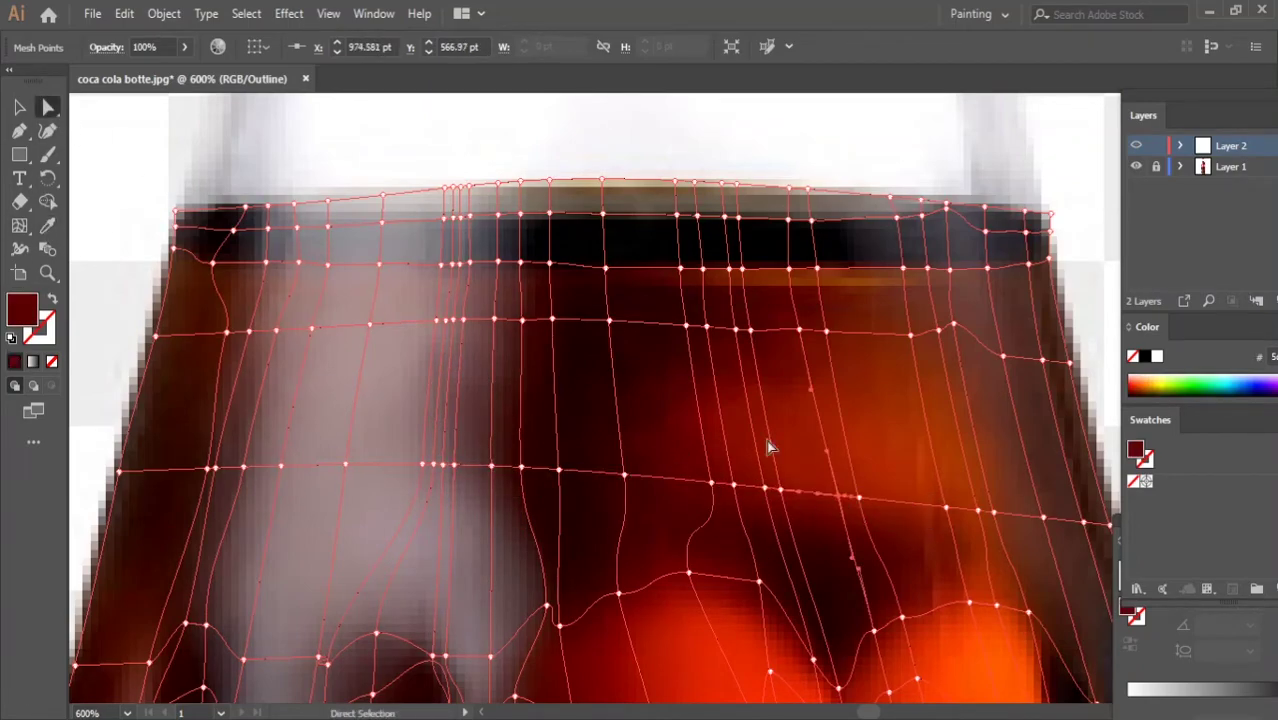
pyautogui.press('a')
pyautogui.moveTo(1065, 541); pyautogui.dragTo(763, 352)
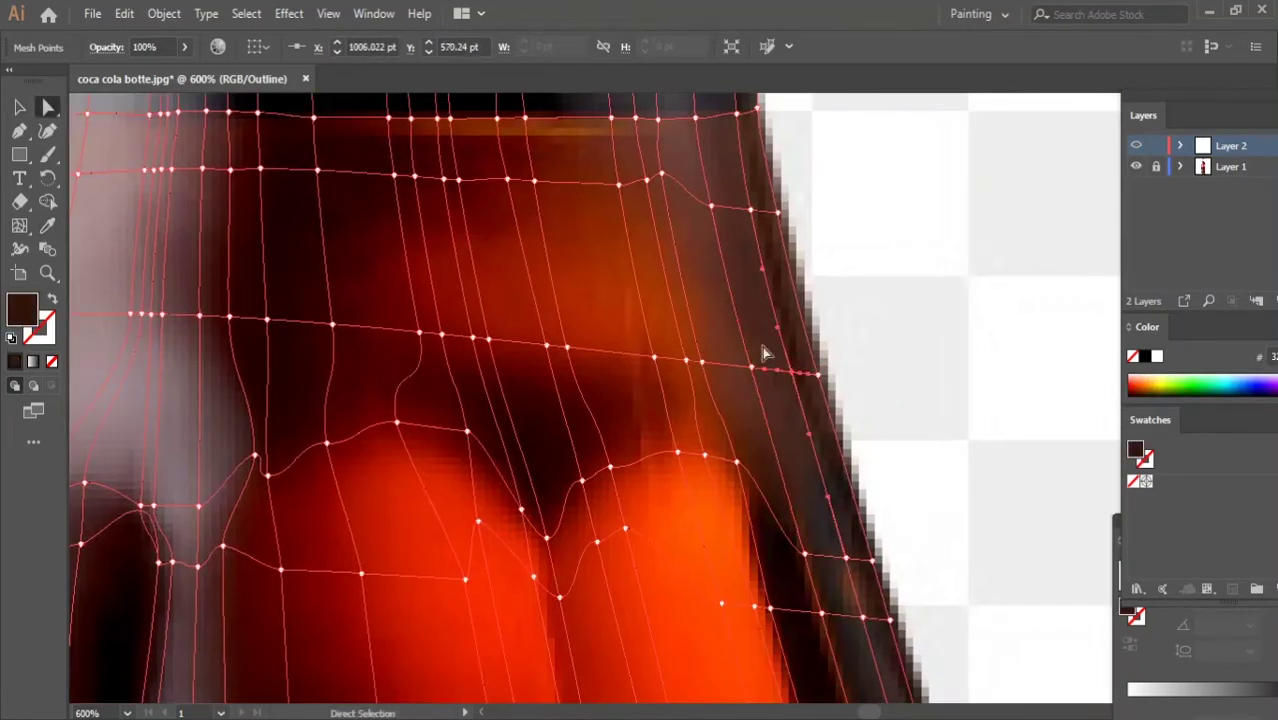
# Zoom out and select a mesh point on the bottle's left side
pyautogui.hotkey('ctrl', '-')
pyautogui.hotkey('ctrl', '-')
pyautogui.press('a')
pyautogui.click(347, 377)
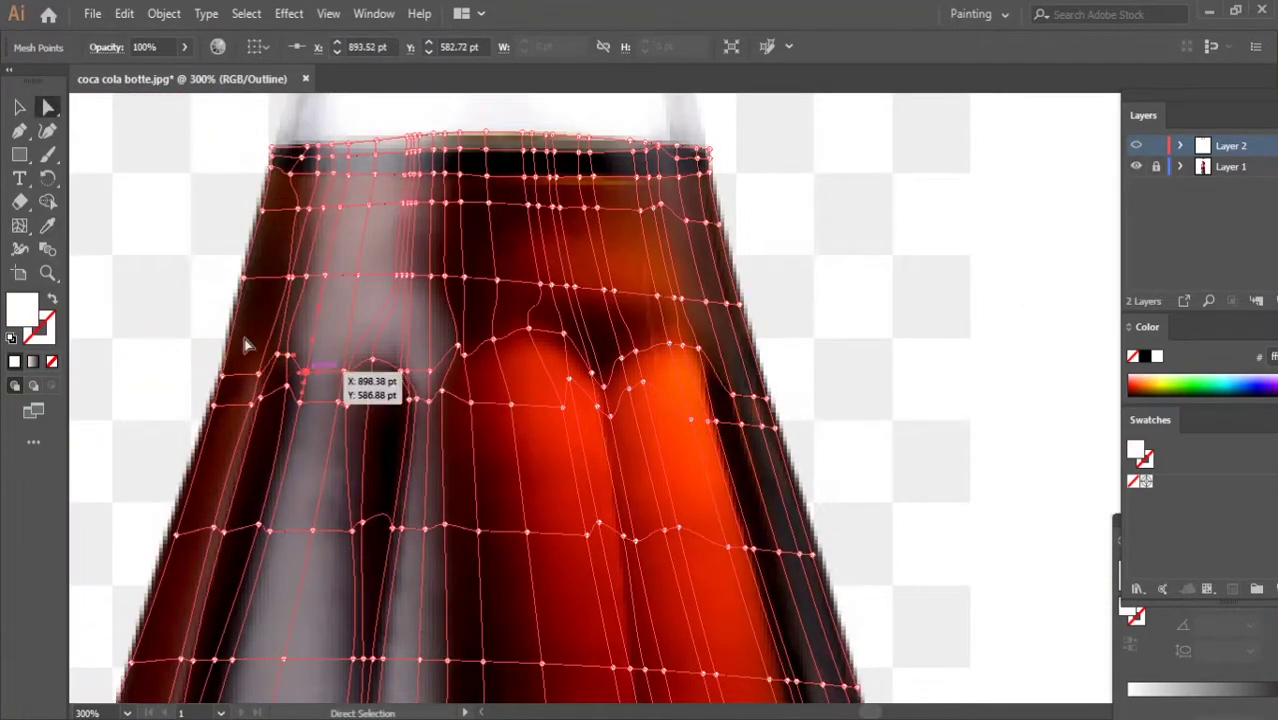
pyautogui.scroll(3, 350, 381)
pyautogui.scroll(-3, 671, 303)
pyautogui.scroll(2, 549, 332)
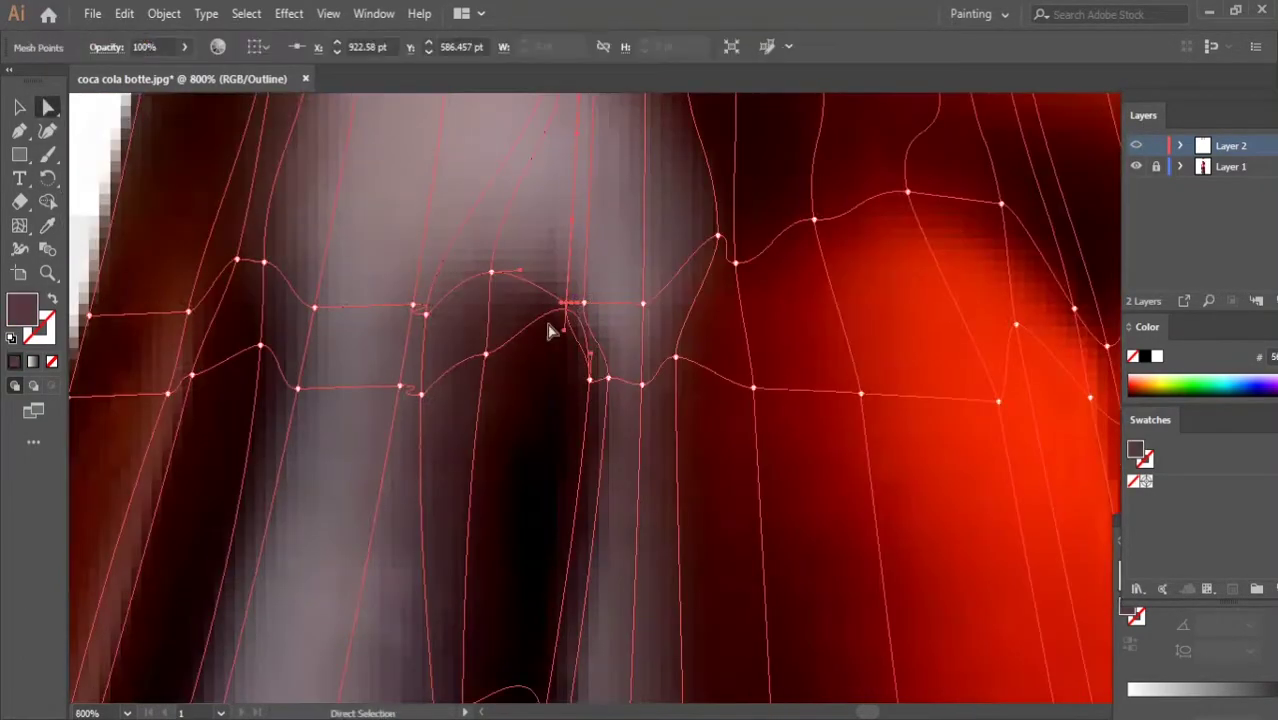
pyautogui.scroll(-3, 880, 230)
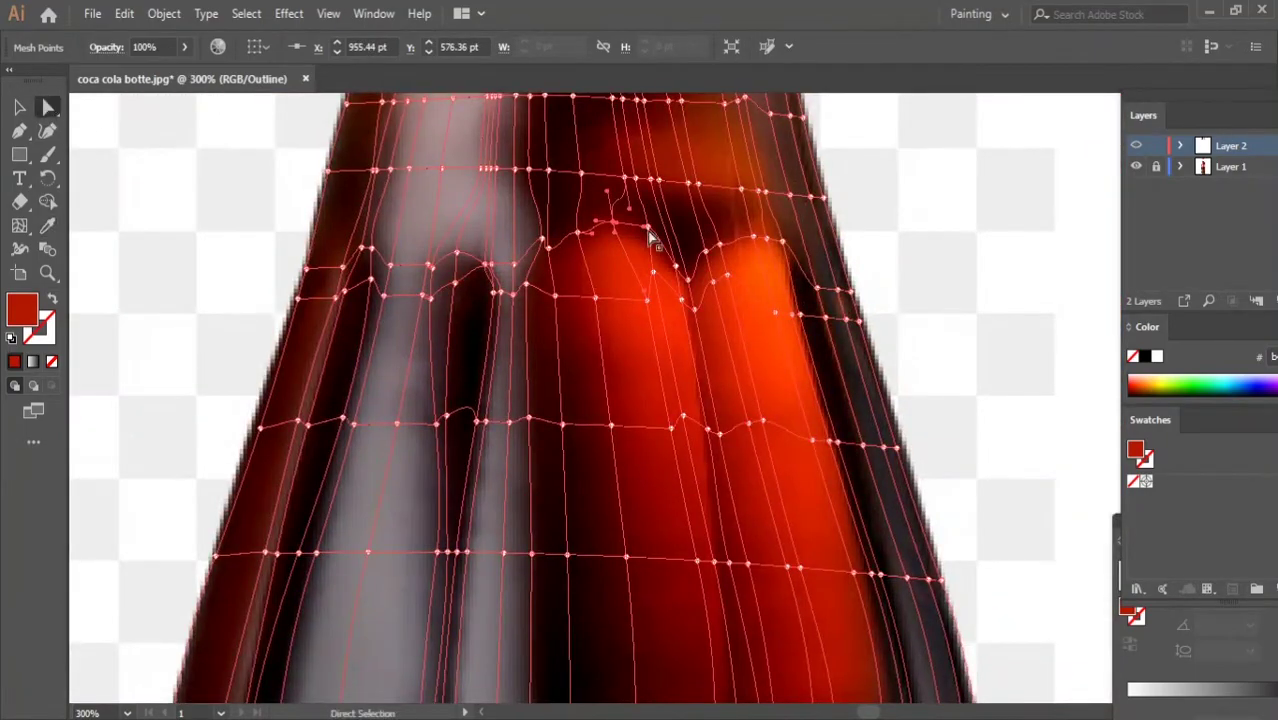
# Colour the mesh point on the dark left edge with dark brown from the photo
pyautogui.press('a')
pyautogui.click(97, 191)
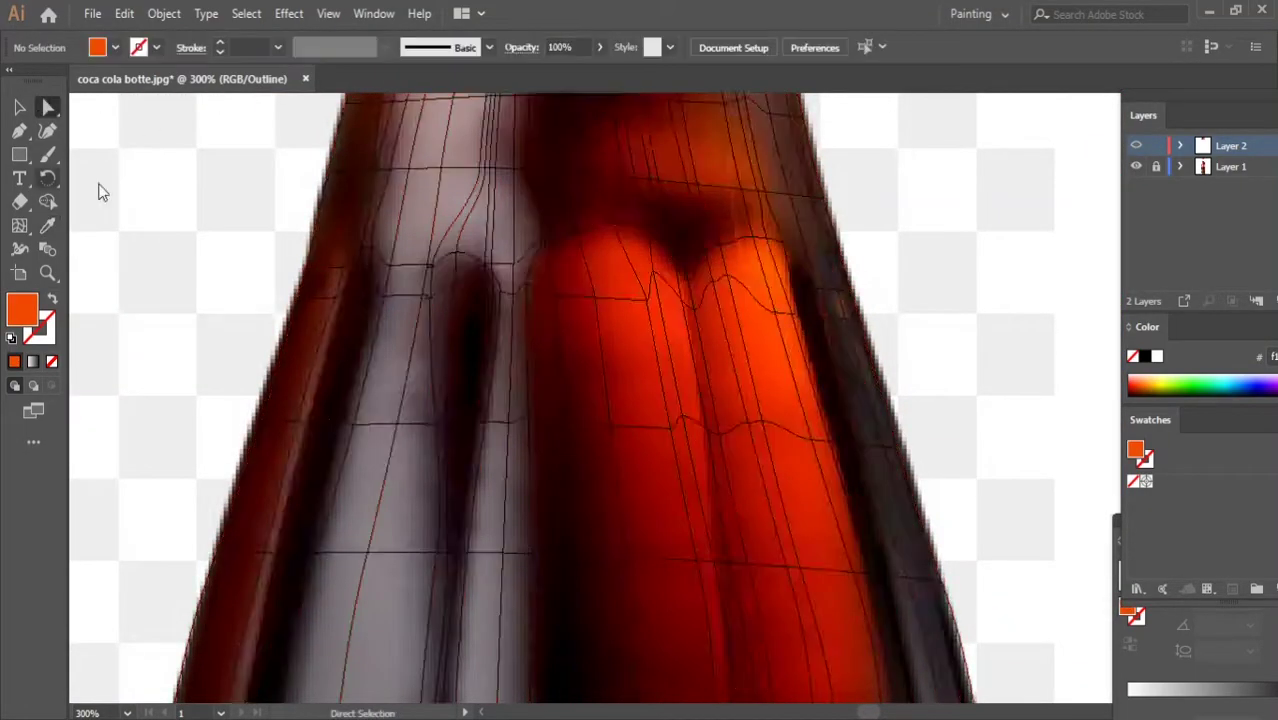
pyautogui.click(827, 285)
pyautogui.press('i')
pyautogui.scroll(-2, 705, 262)
pyautogui.scroll(2, 705, 262)
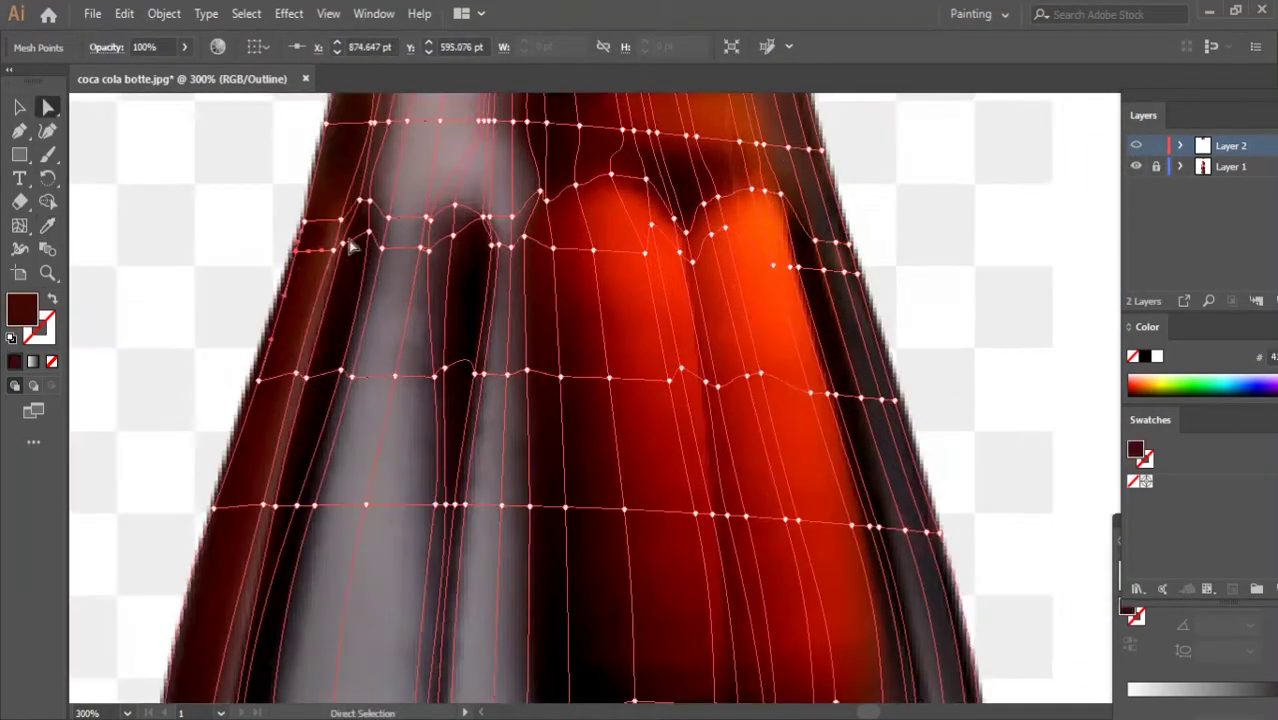
# Give the mesh points near the left edge a dark sampled colour
pyautogui.click(378, 248)
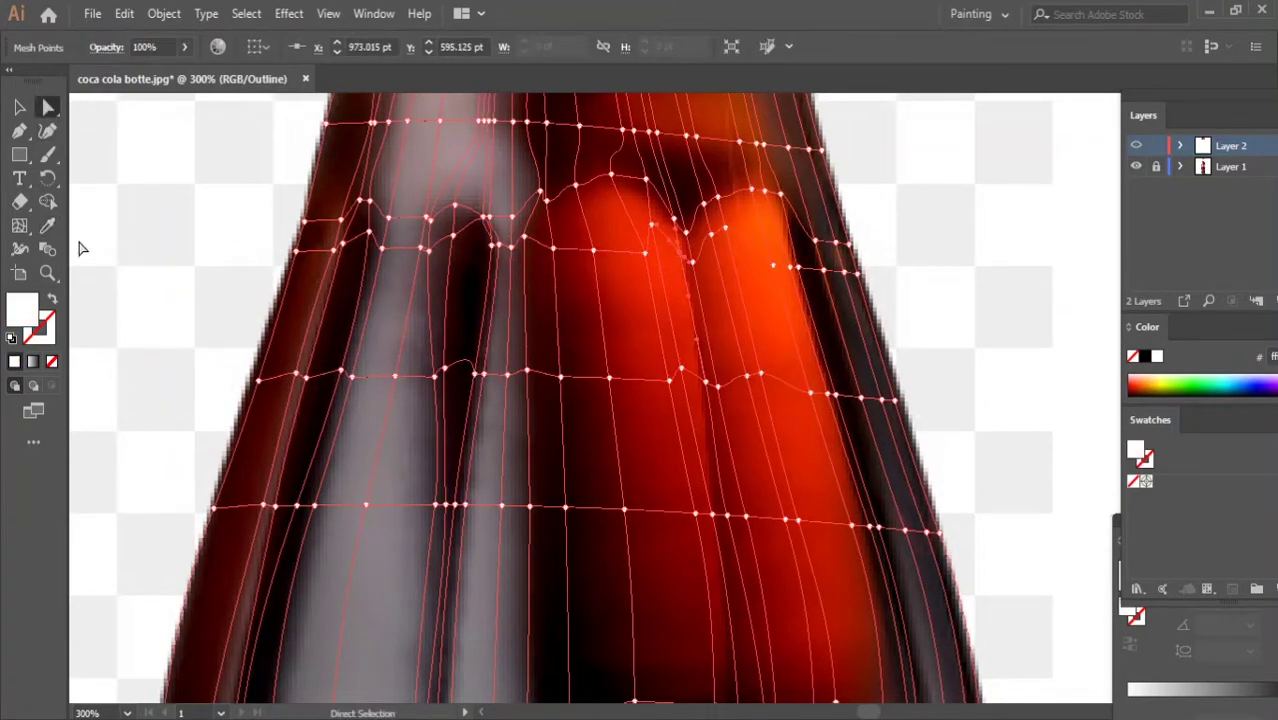
pyautogui.click(47, 225)
pyautogui.click(755, 276)
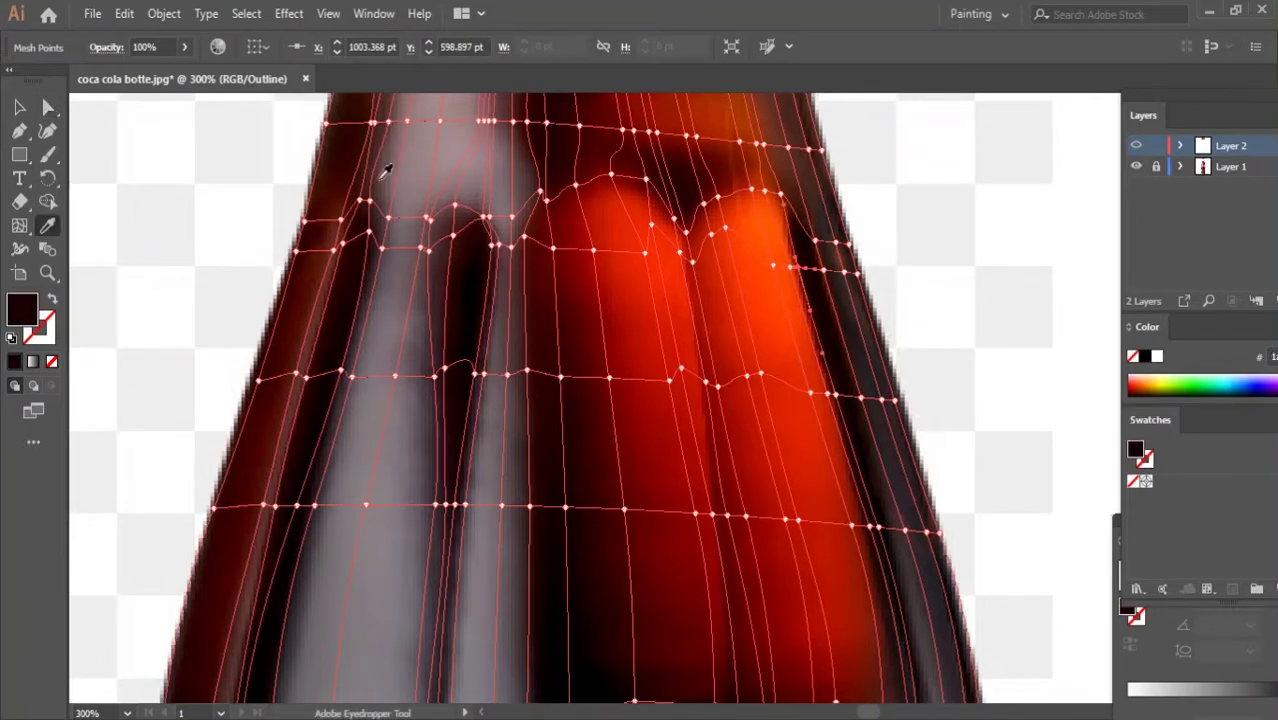
pyautogui.press('a')
pyautogui.click(347, 375)
pyautogui.press('i')
# Colour a nearby left-side mesh point and the point on the grey highlight with sampled tones
pyautogui.click(314, 391)
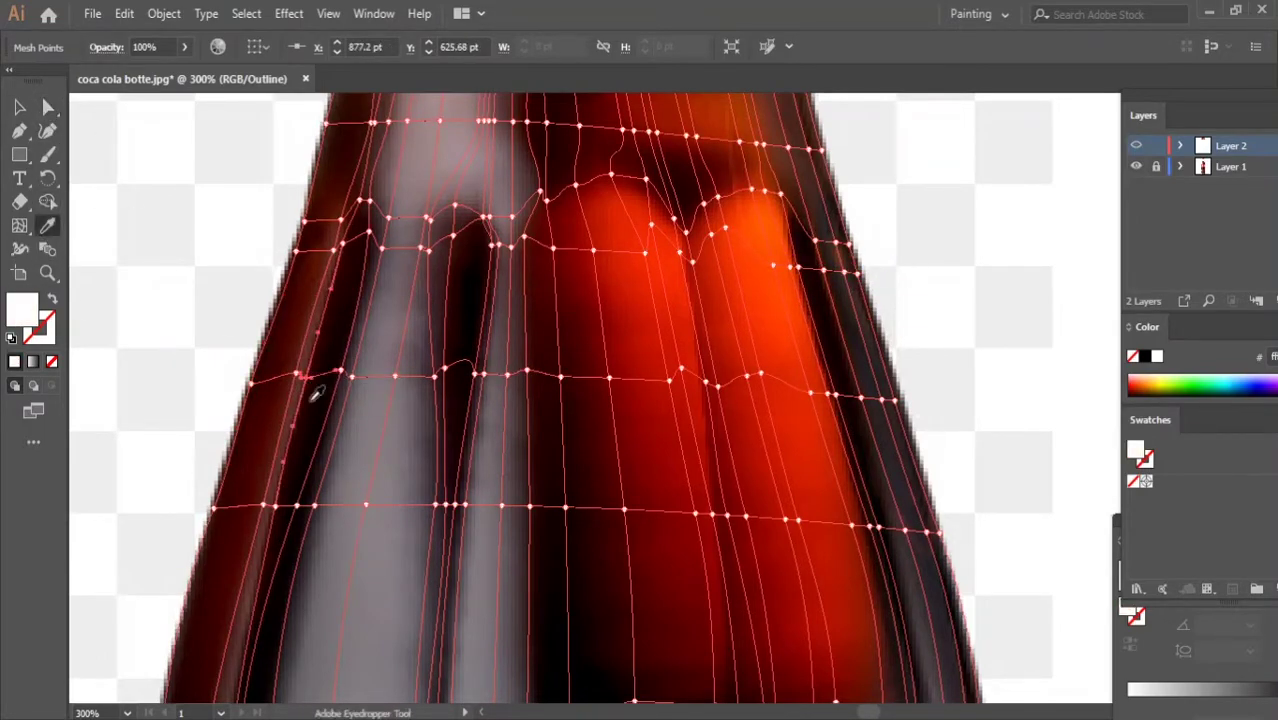
pyautogui.press('a')
pyautogui.click(19, 225)
pyautogui.click(555, 375)
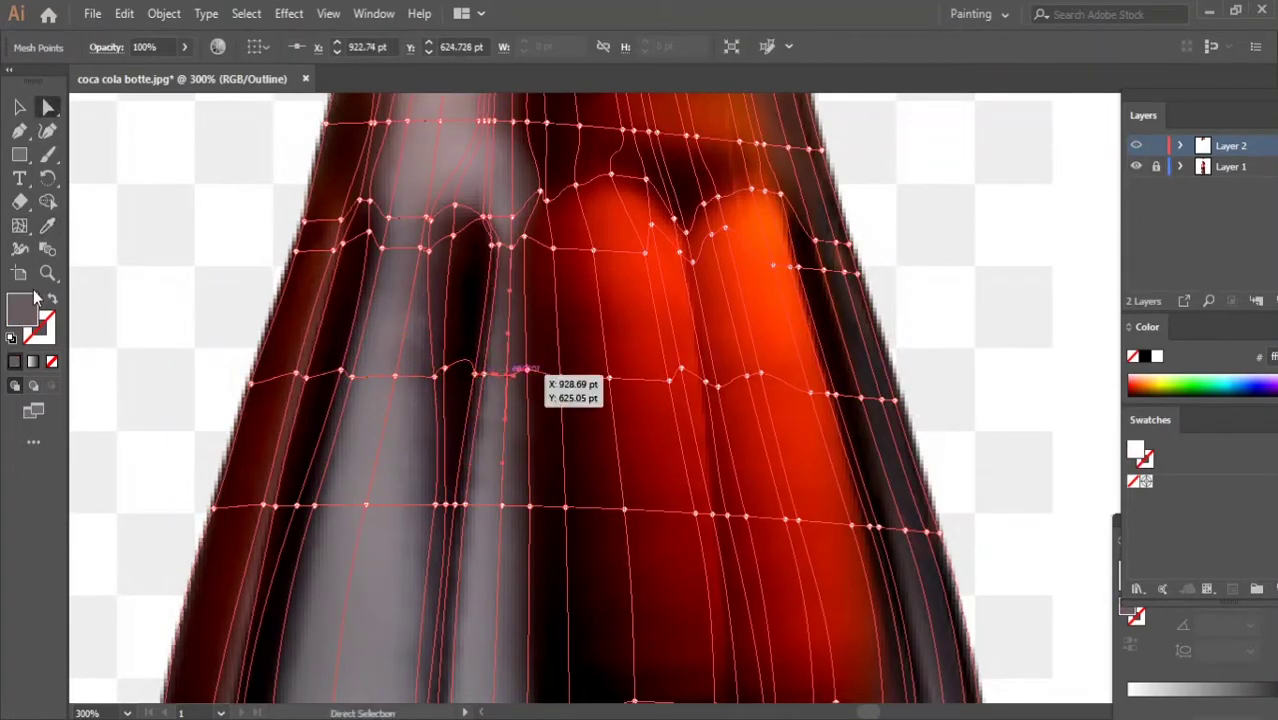
pyautogui.press('i')
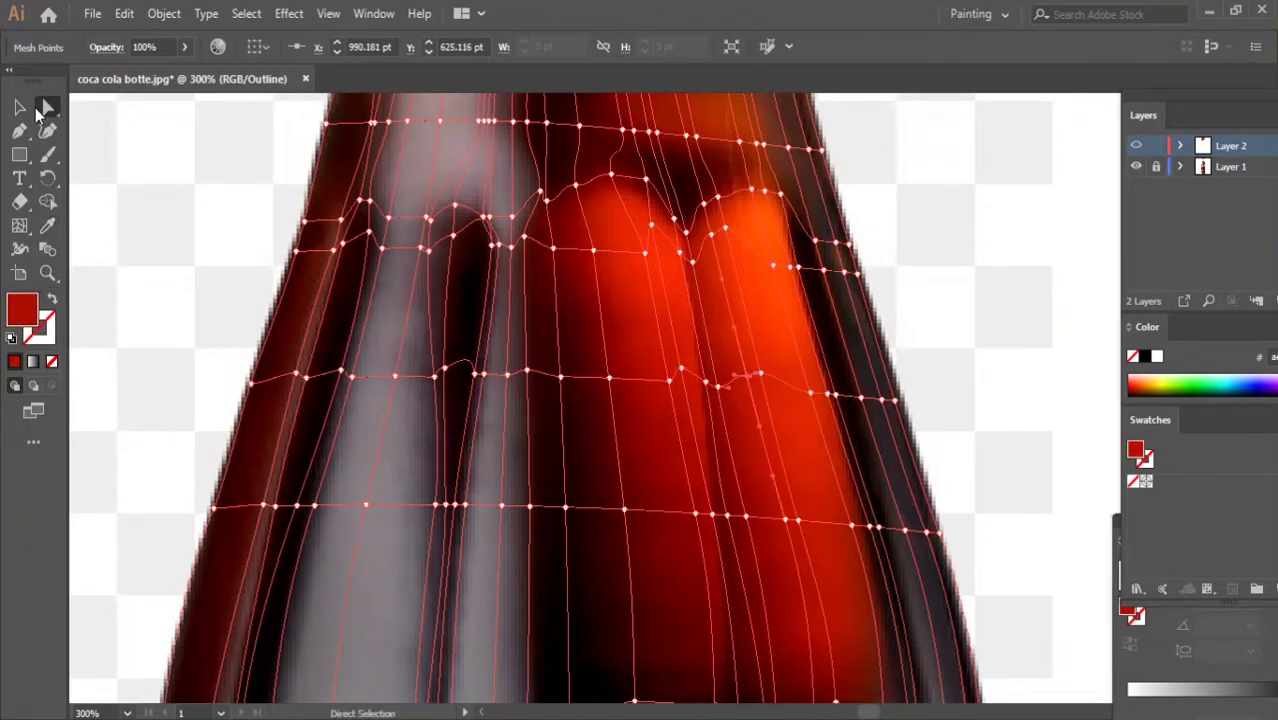
pyautogui.press('i')
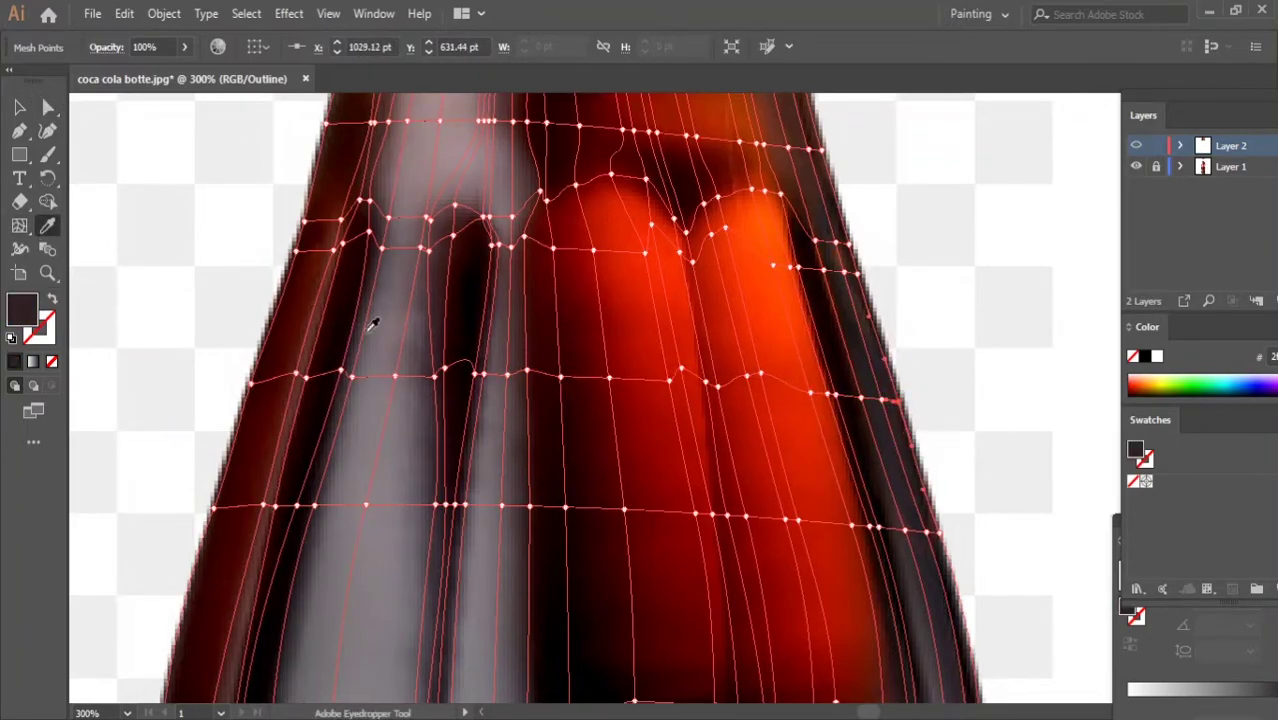
pyautogui.scroll(-3, 371, 320)
# Shift two shoulder mesh points right and give a right-side point a lighter sampled colour
pyautogui.press('a')
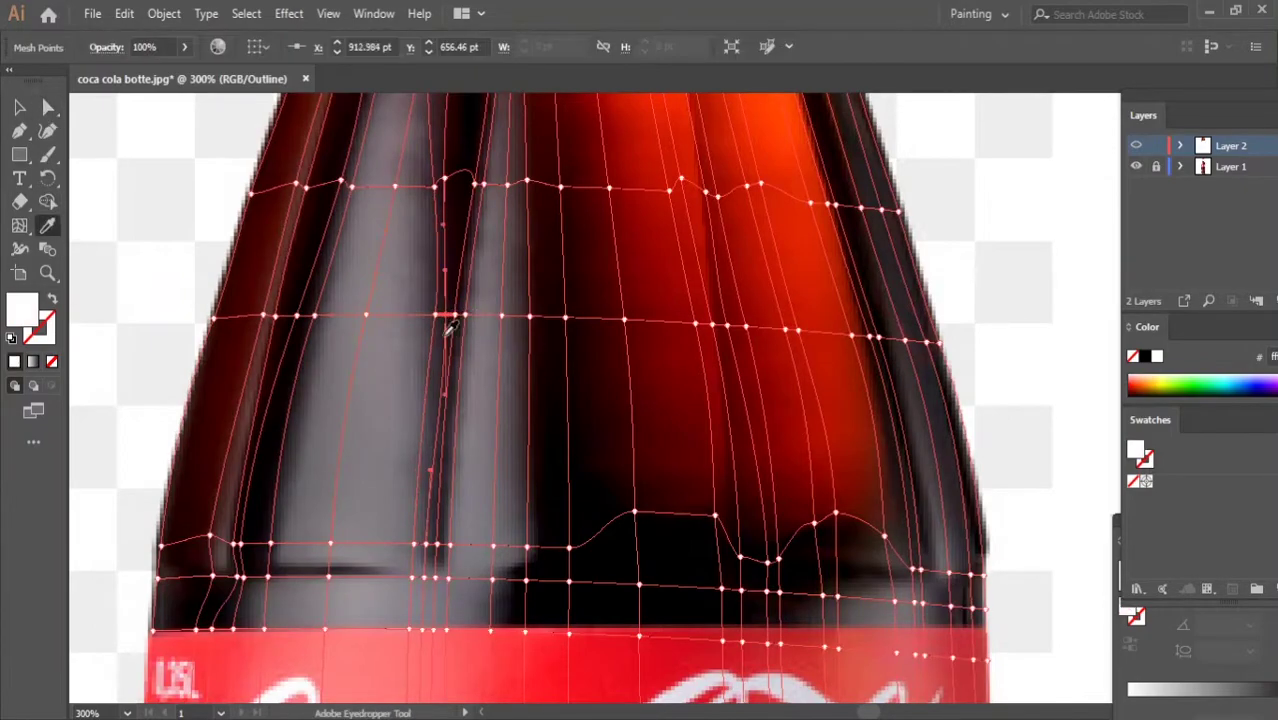
pyautogui.moveTo(446, 318); pyautogui.dragTo(500, 316)
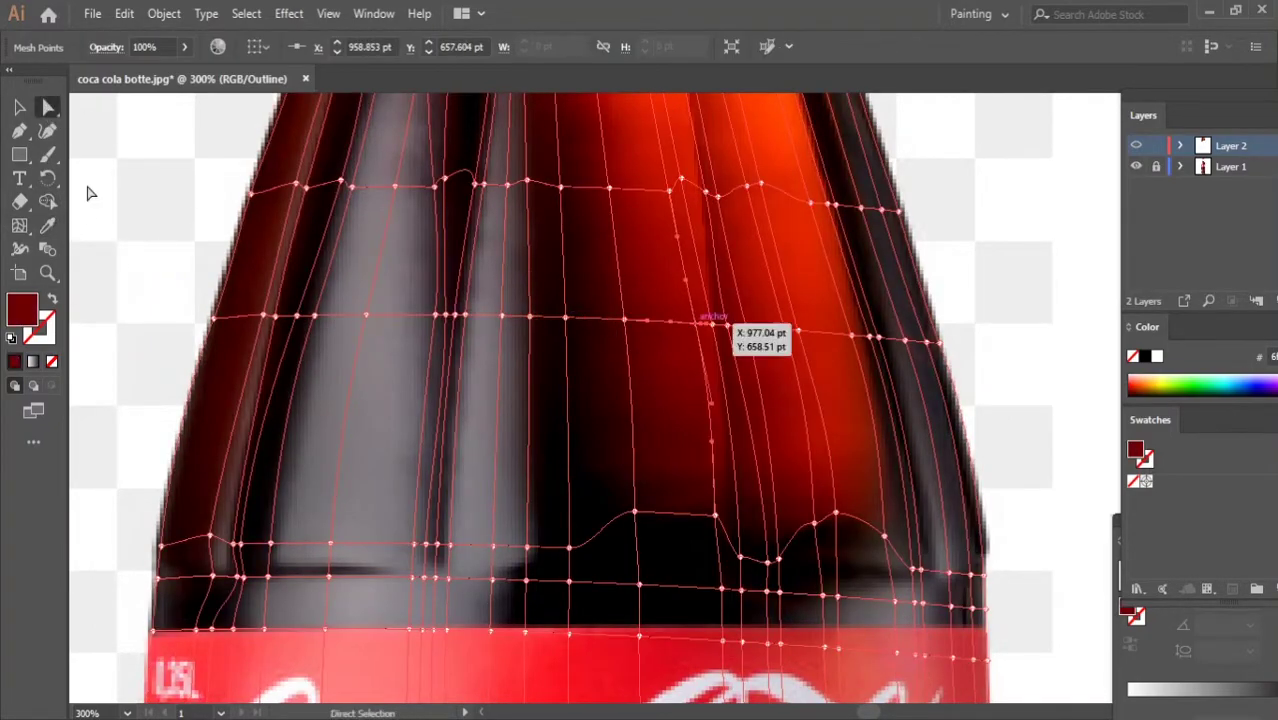
pyautogui.moveTo(713, 325); pyautogui.dragTo(727, 334)
pyautogui.click(870, 338)
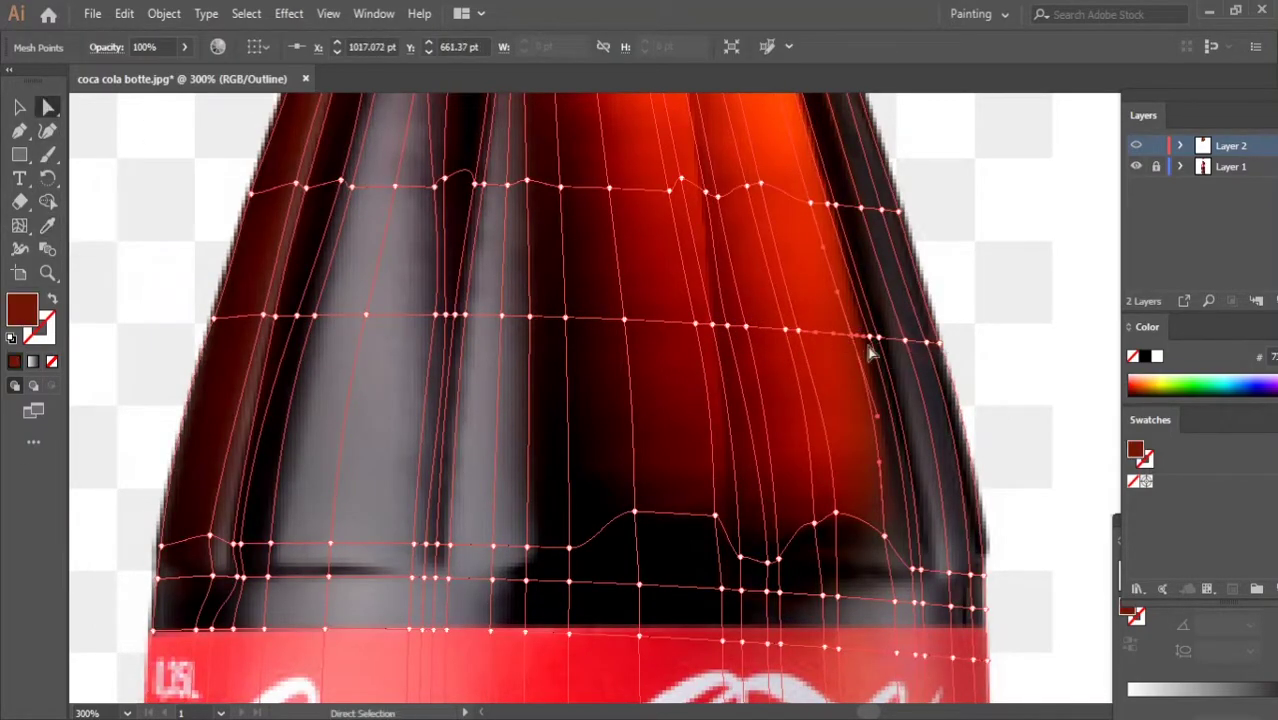
pyautogui.press('i')
pyautogui.click(970, 355)
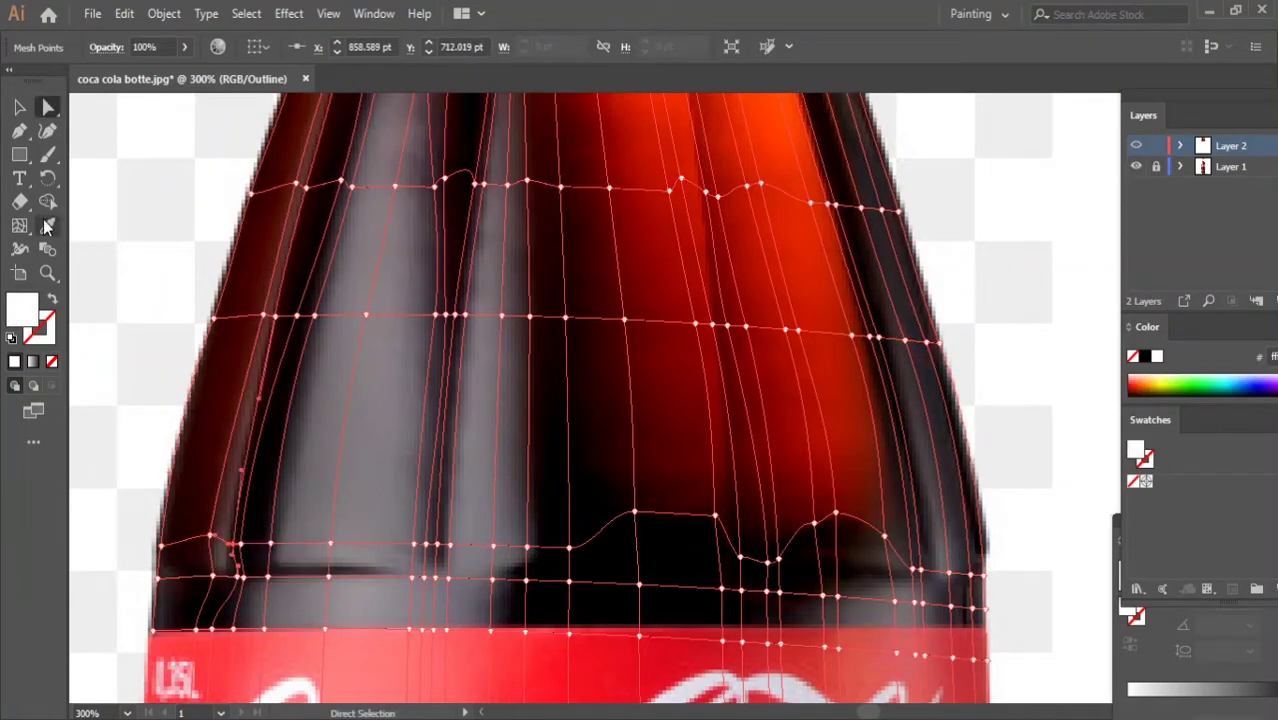
# Move a lower-row mesh point right and colour it from the photo
pyautogui.click(330, 545)
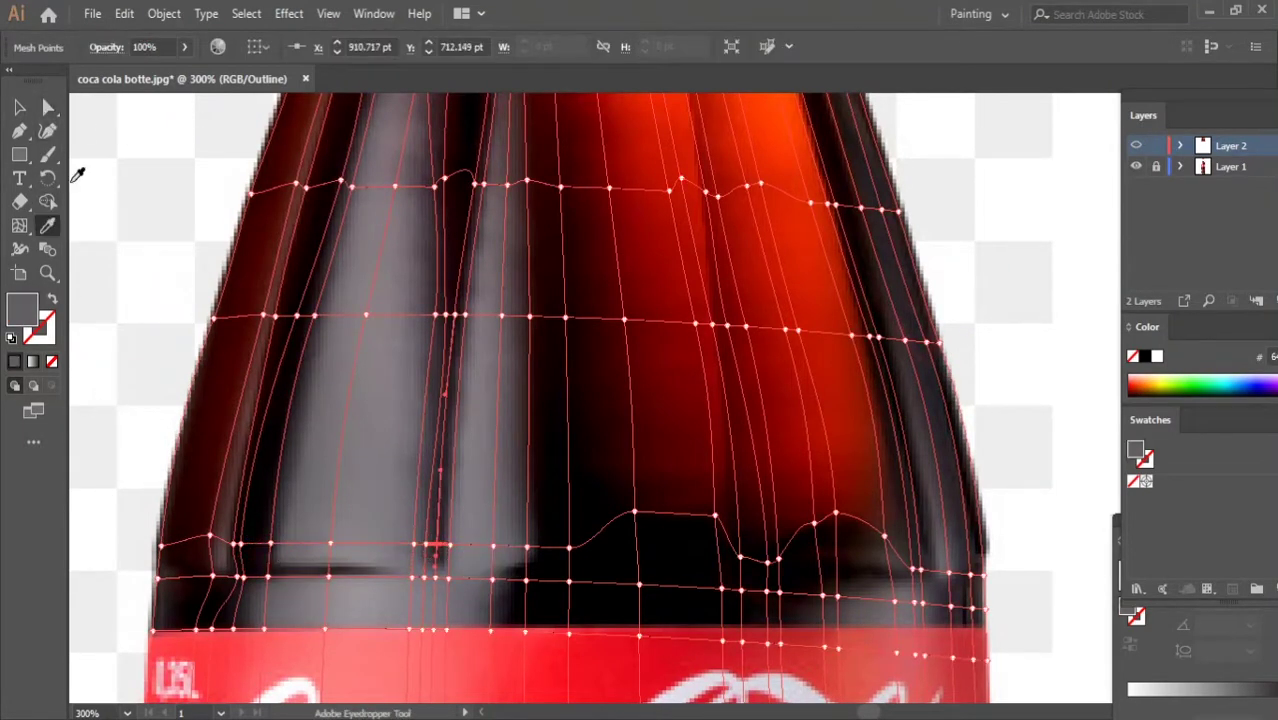
pyautogui.press('a')
pyautogui.moveTo(492, 546); pyautogui.dragTo(532, 548)
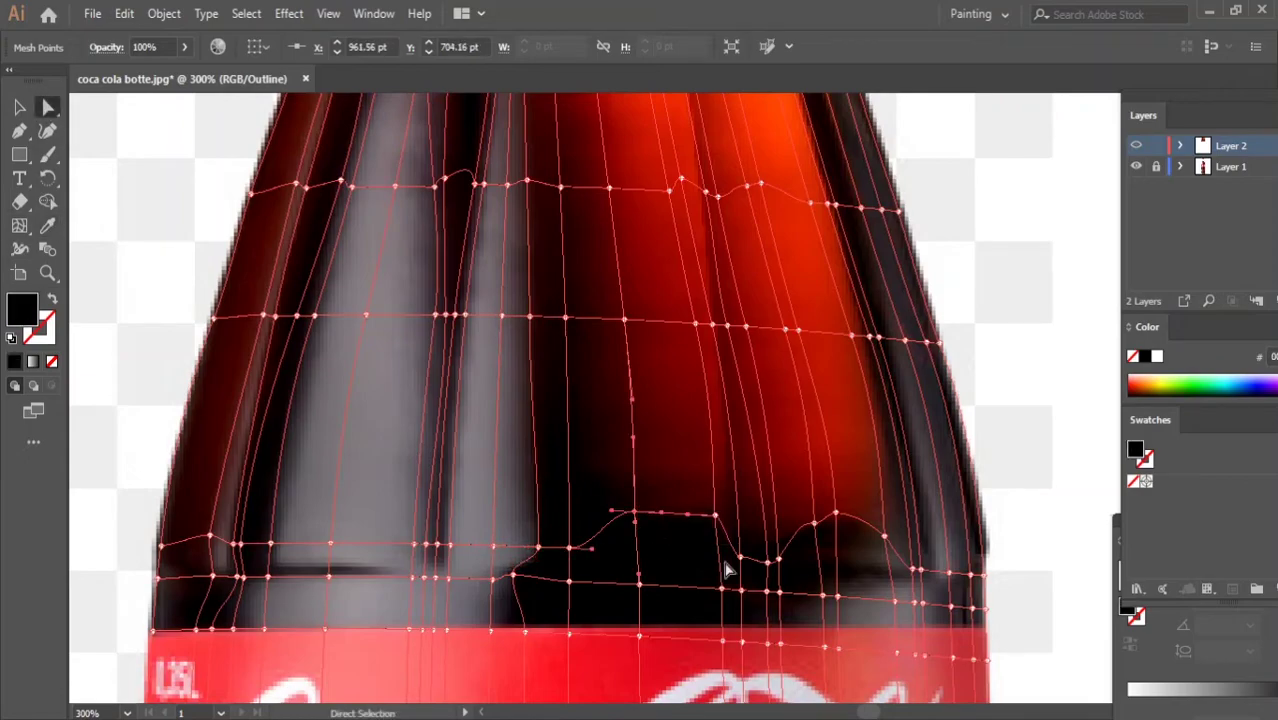
pyautogui.click(47, 228)
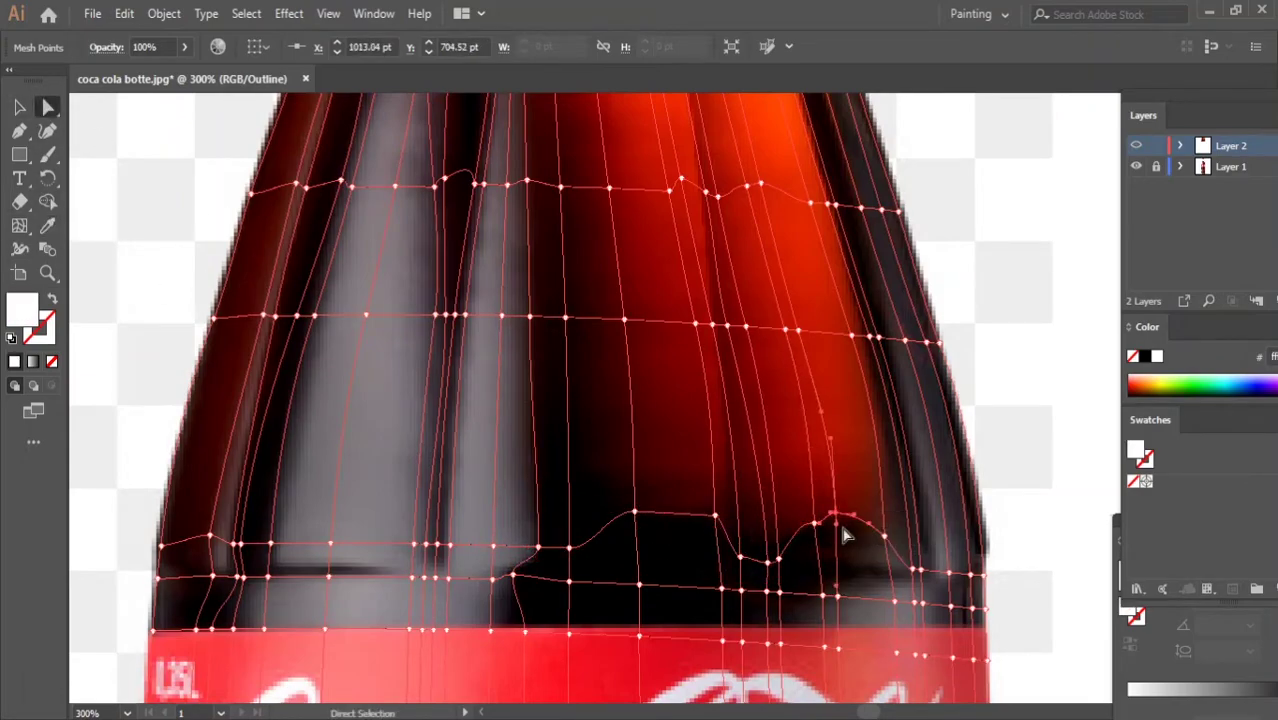
# Move a bottom-right mesh point in the dark band and colour it black
pyautogui.click(842, 530)
pyautogui.press('a')
pyautogui.moveTo(885, 540)
pyautogui.mouseDown()
pyautogui.moveTo(968, 597)
pyautogui.moveTo(985, 587)
pyautogui.moveTo(957, 617)
pyautogui.mouseUp()
pyautogui.press('a')
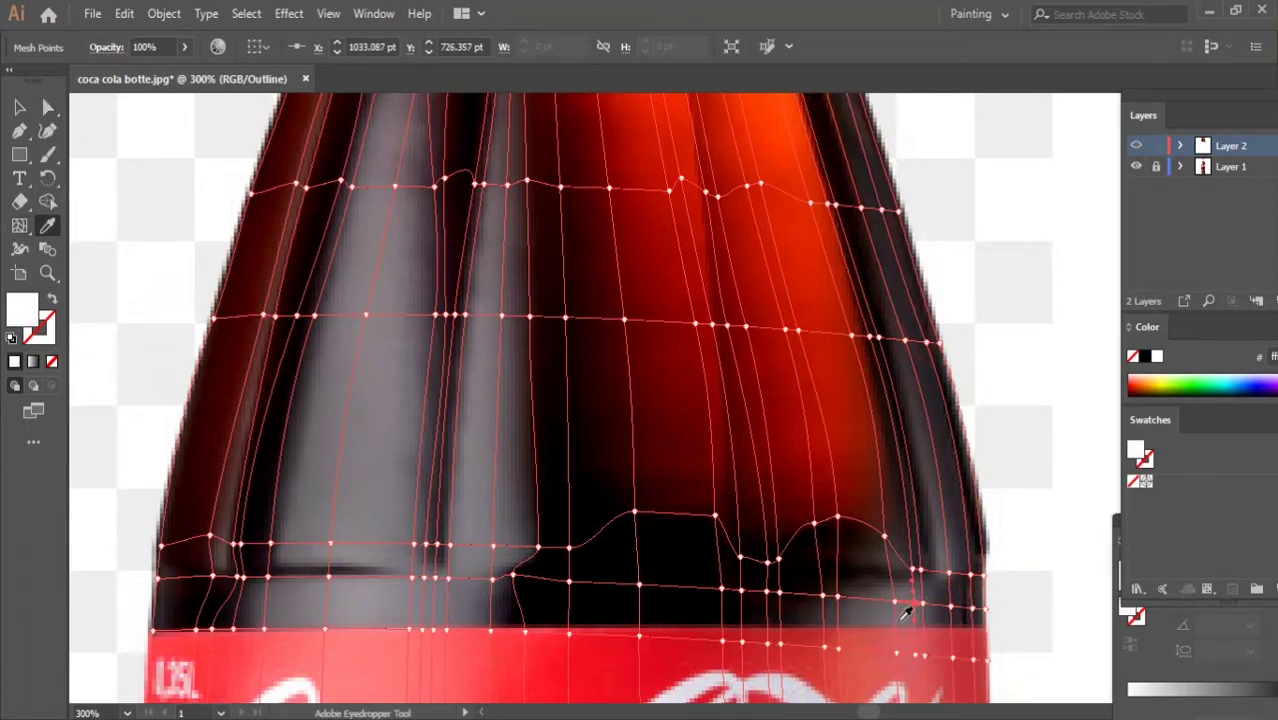
pyautogui.click(800, 575)
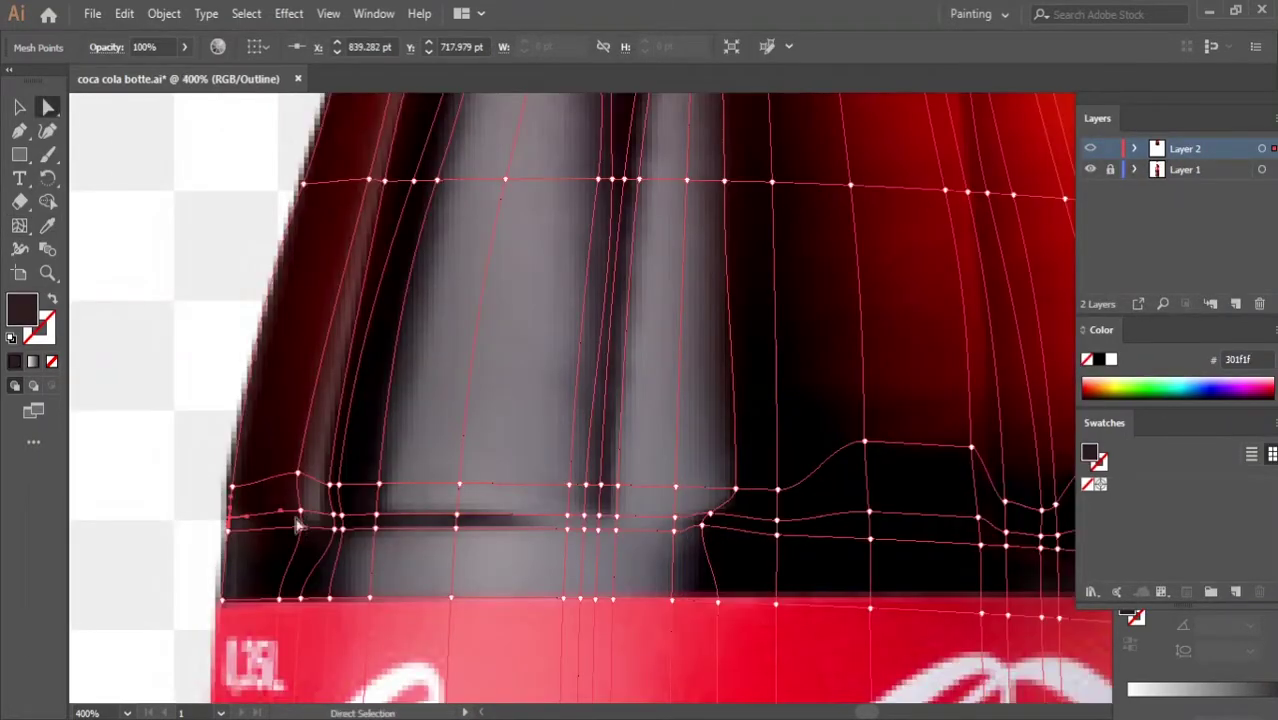
# Colour the mesh points above the label with sampled grey and black
pyautogui.click(337, 516)
pyautogui.press('i')
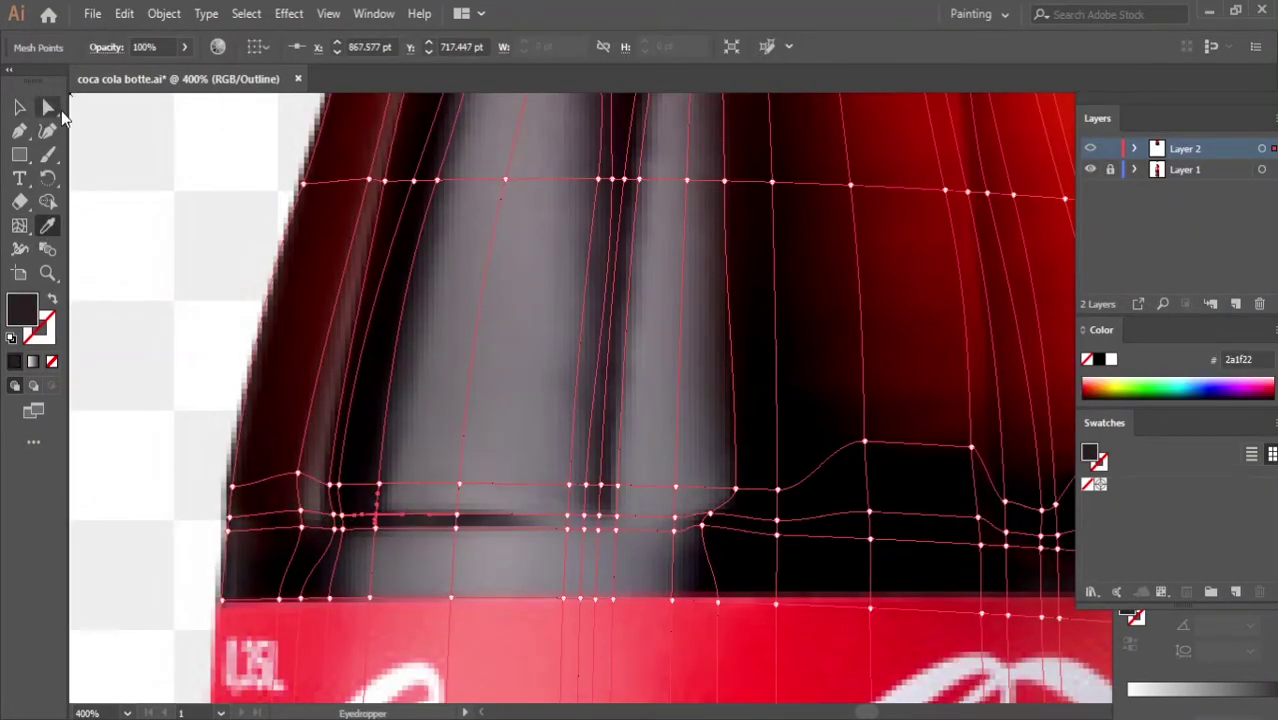
pyautogui.keyDown('ctrl'); pyautogui.click(598, 516); pyautogui.keyUp('ctrl')
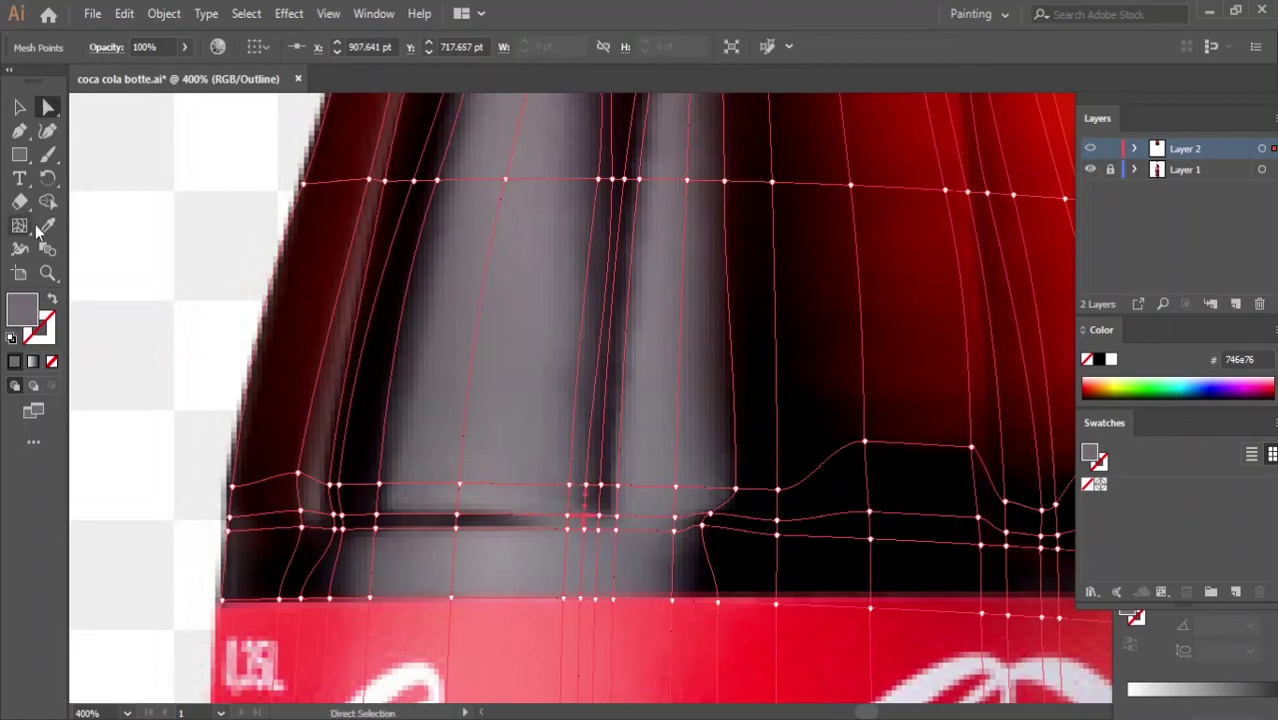
pyautogui.keyDown('ctrl'); pyautogui.click(776, 520); pyautogui.keyUp('ctrl')
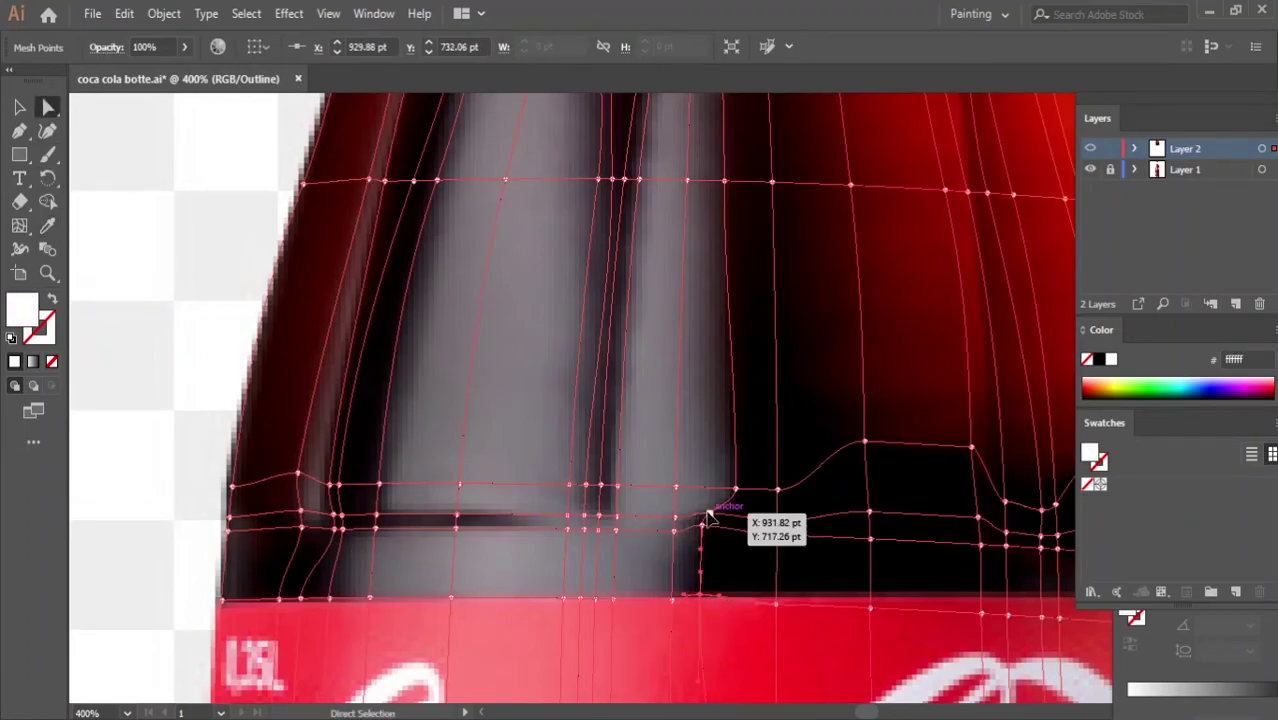
# On the bottle's right side, move a point above the label and colour points dark, grey and near-black
pyautogui.moveTo(849, 397); pyautogui.dragTo(151, 173)
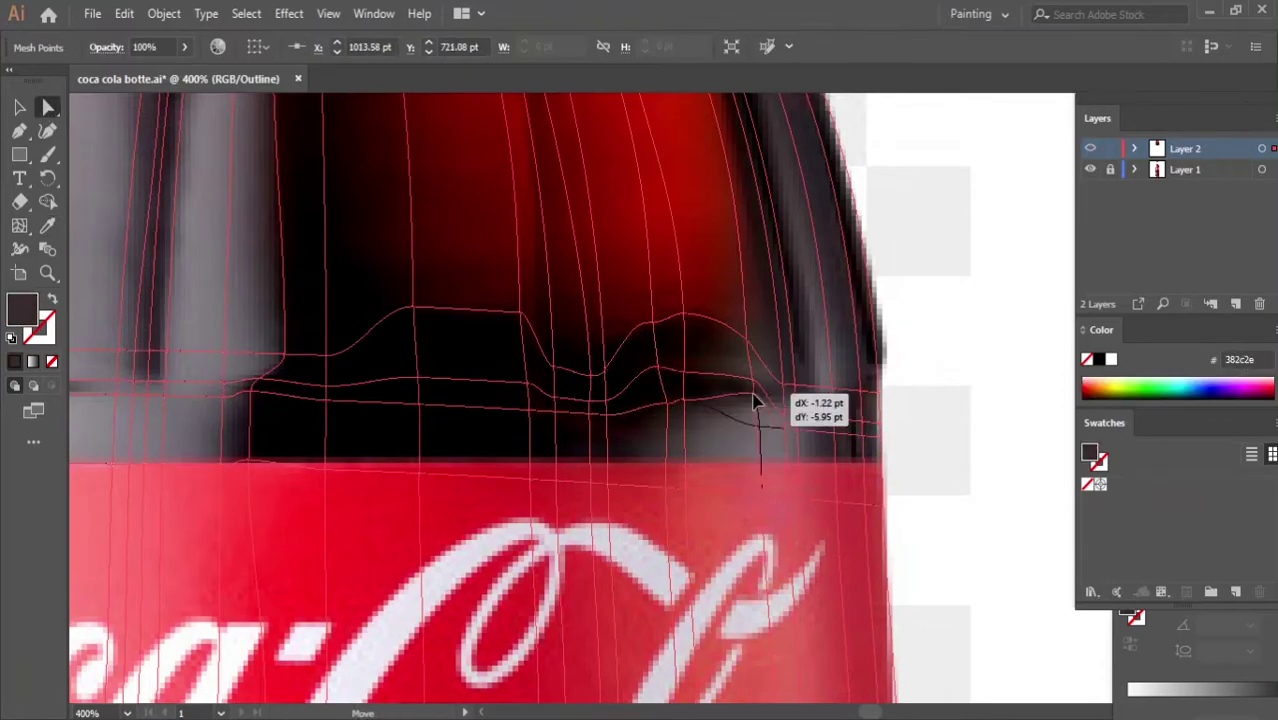
pyautogui.moveTo(613, 483); pyautogui.dragTo(626, 464)
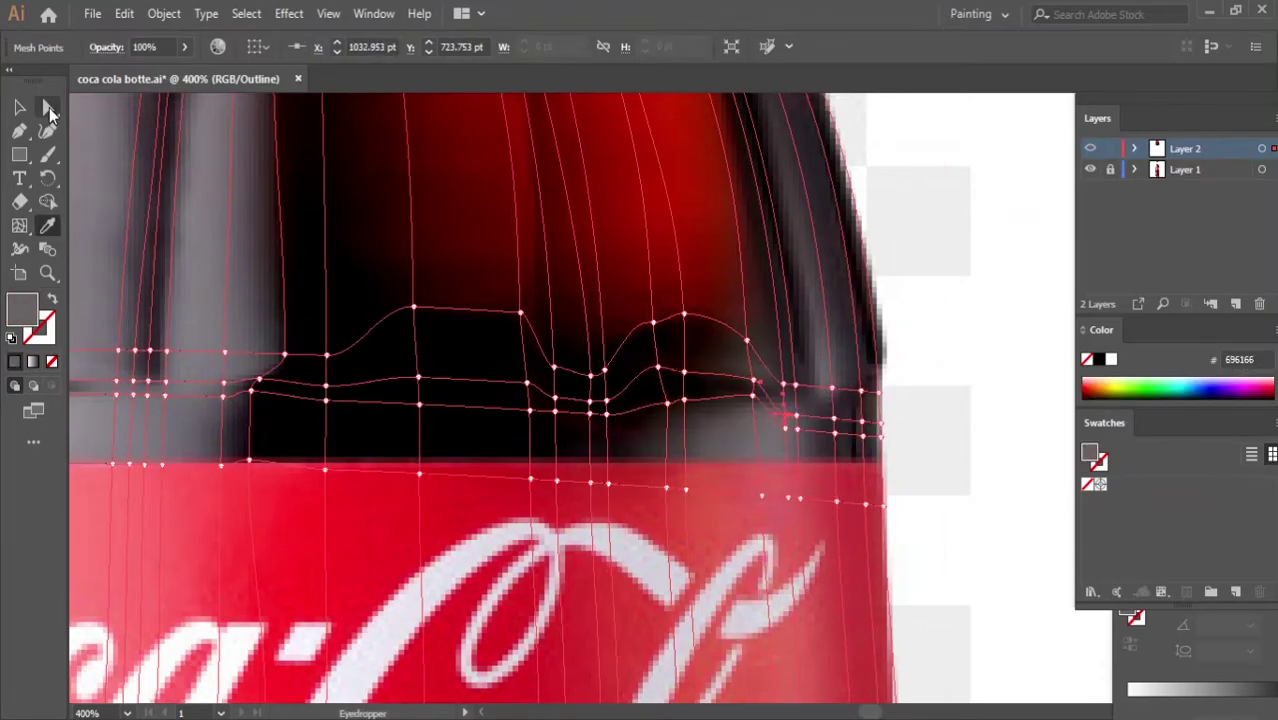
pyautogui.click(408, 267)
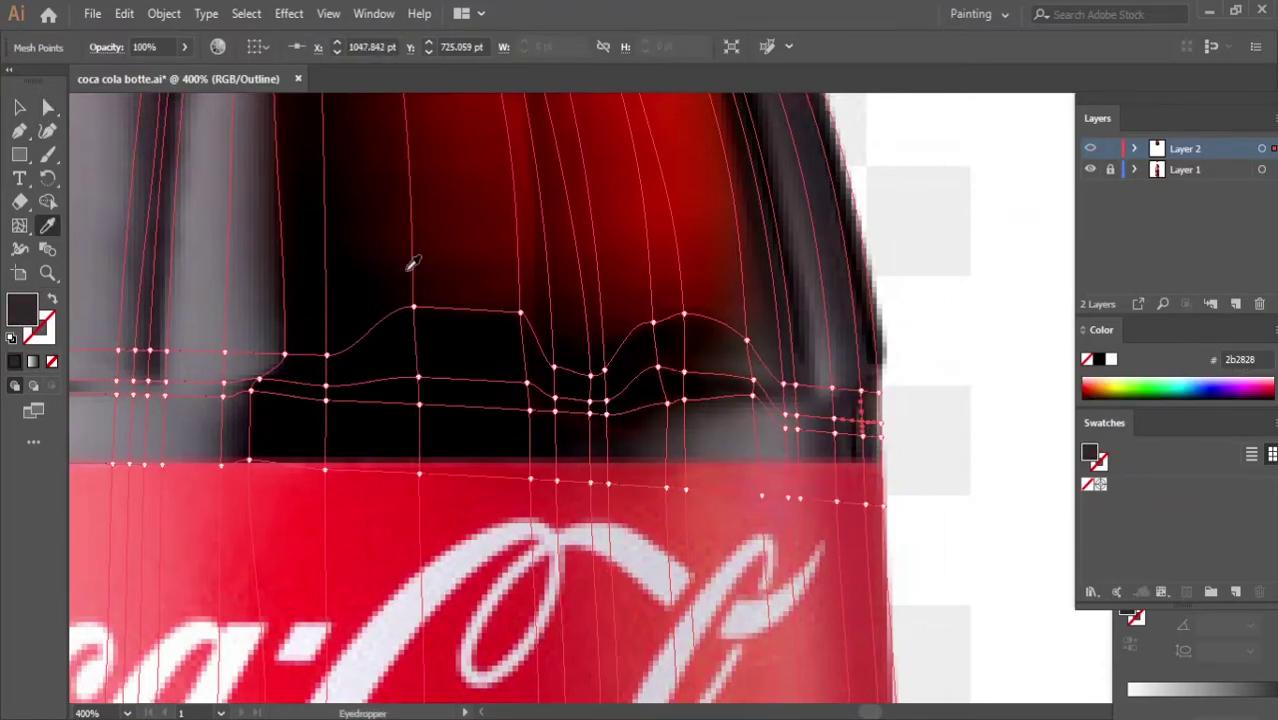
pyautogui.click(857, 437)
pyautogui.press('ctrl')
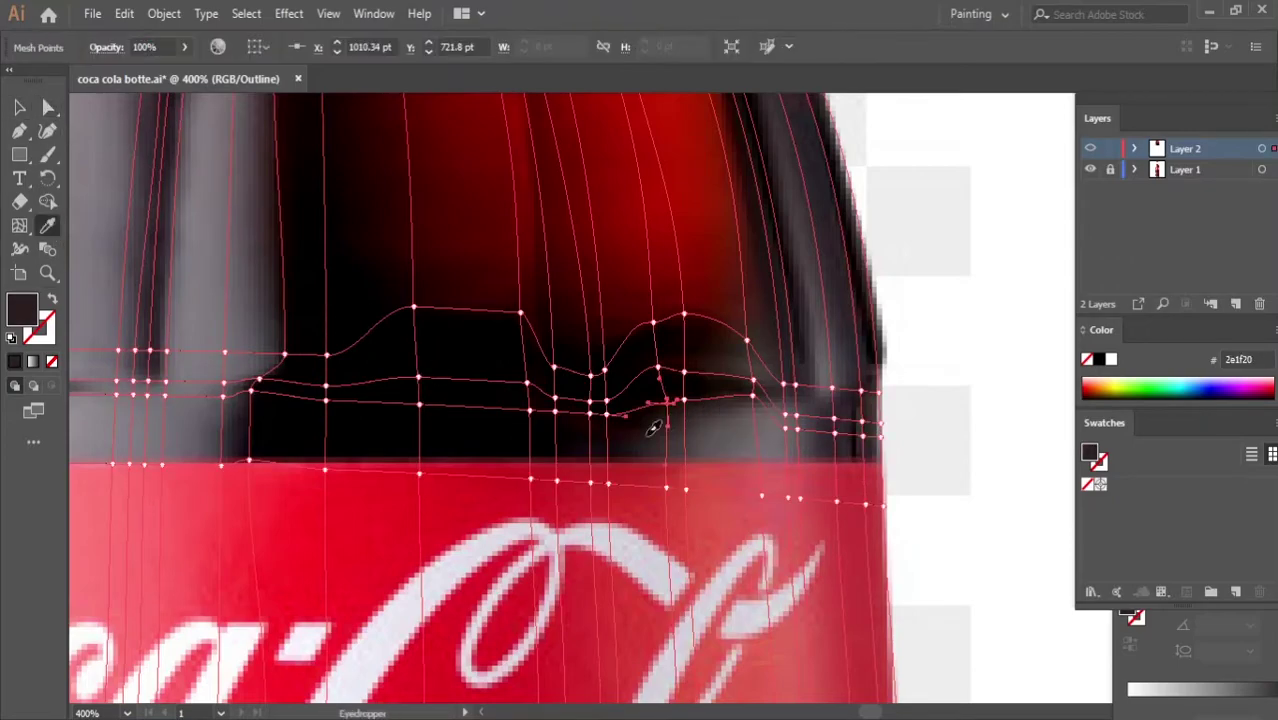
pyautogui.click(243, 288)
pyautogui.moveTo(160, 220); pyautogui.dragTo(470, 243)
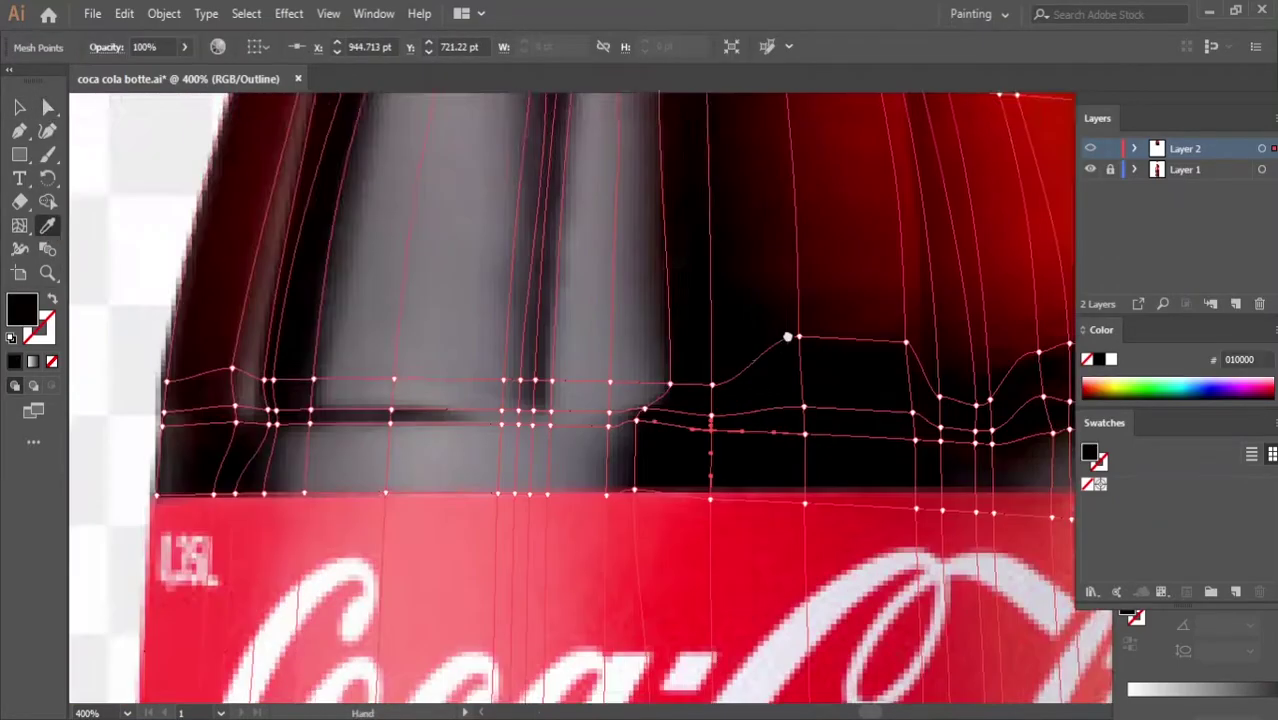
# Reposition mesh points along and below the label edge and bend a curve to follow the glass shading
pyautogui.click(44, 107)
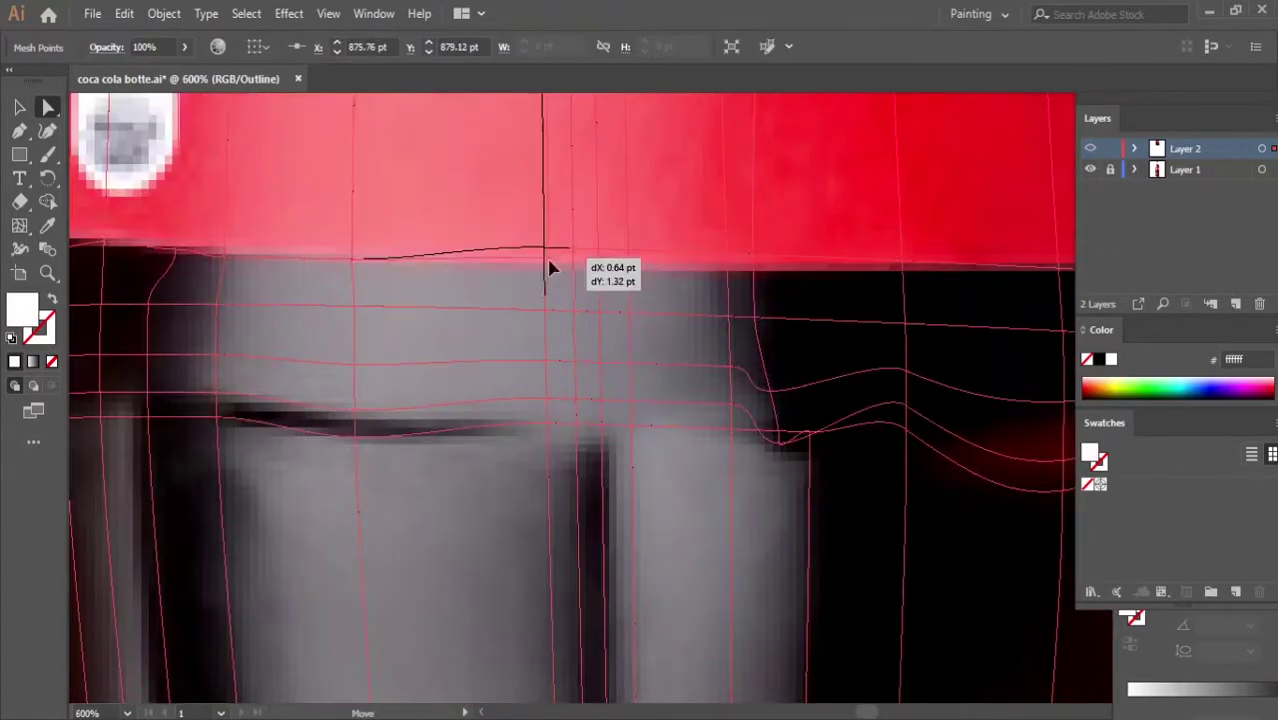
pyautogui.moveTo(549, 268); pyautogui.dragTo(551, 268)
pyautogui.moveTo(910, 272); pyautogui.dragTo(906, 277)
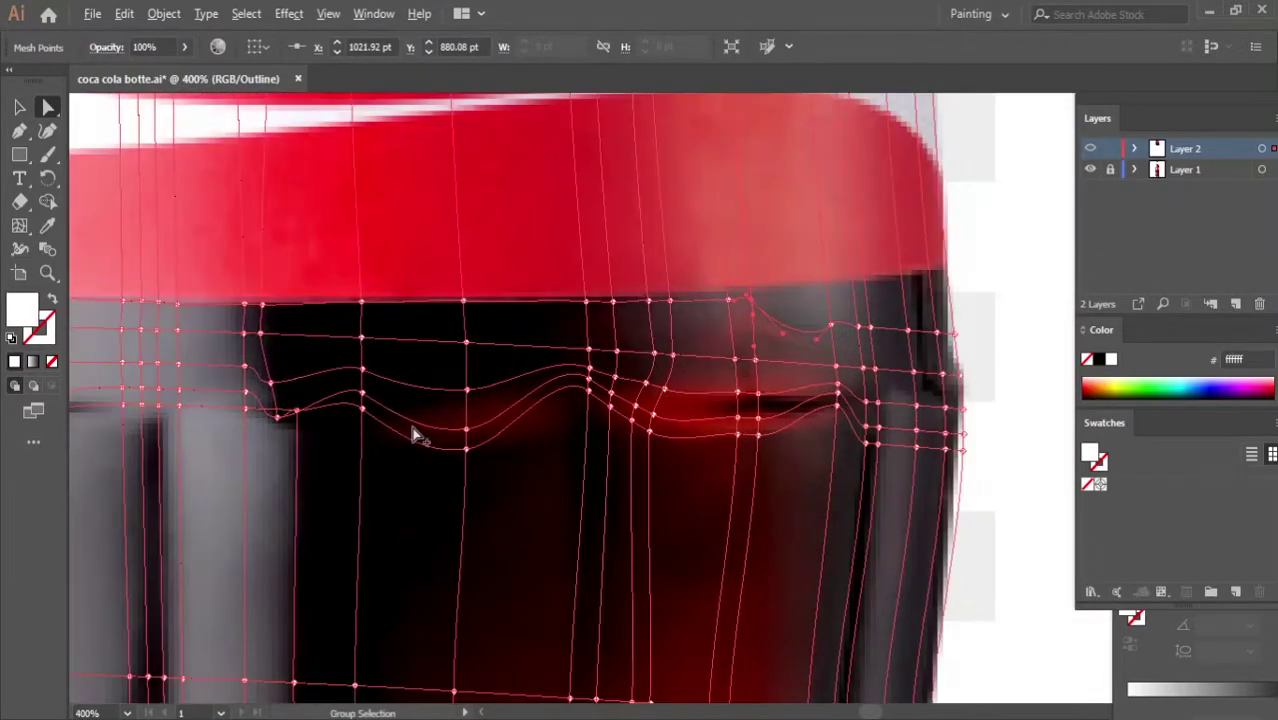
pyautogui.moveTo(373, 415); pyautogui.dragTo(428, 445)
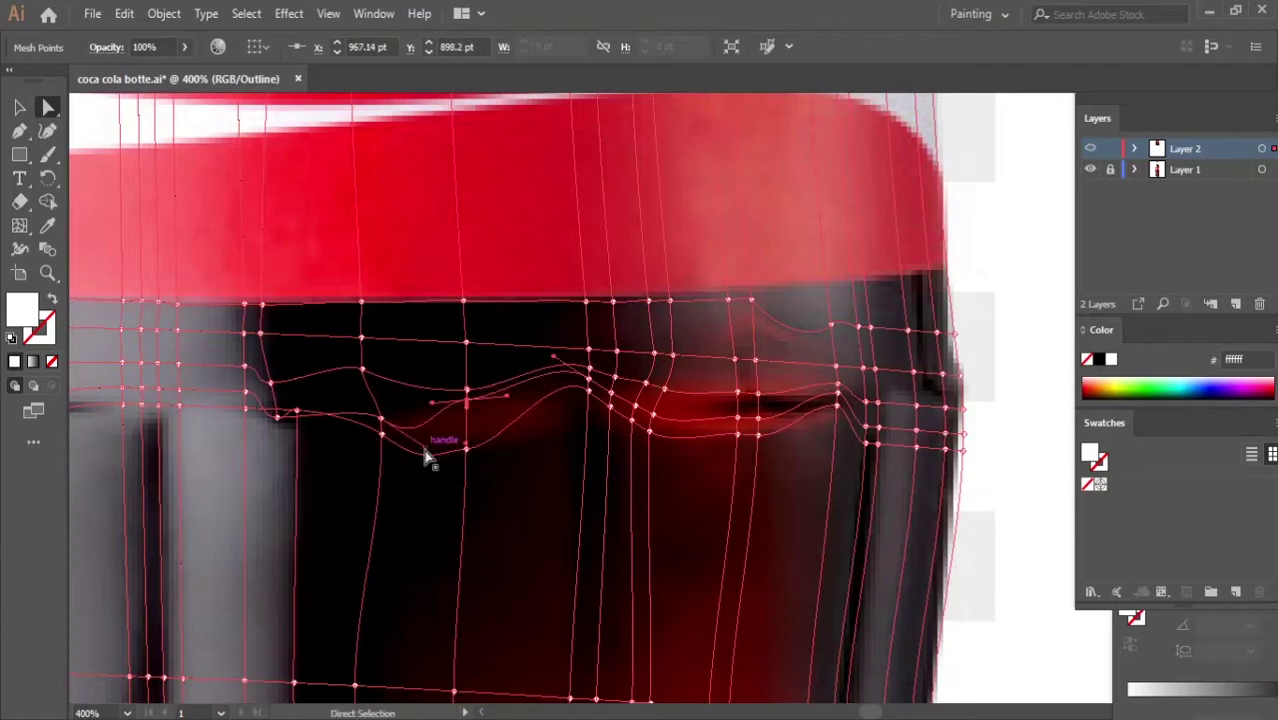
pyautogui.moveTo(441, 690); pyautogui.dragTo(390, 580)
# Colour the mesh point near the label's left corner with the dark glass tone
pyautogui.scroll(2, 413, 222)
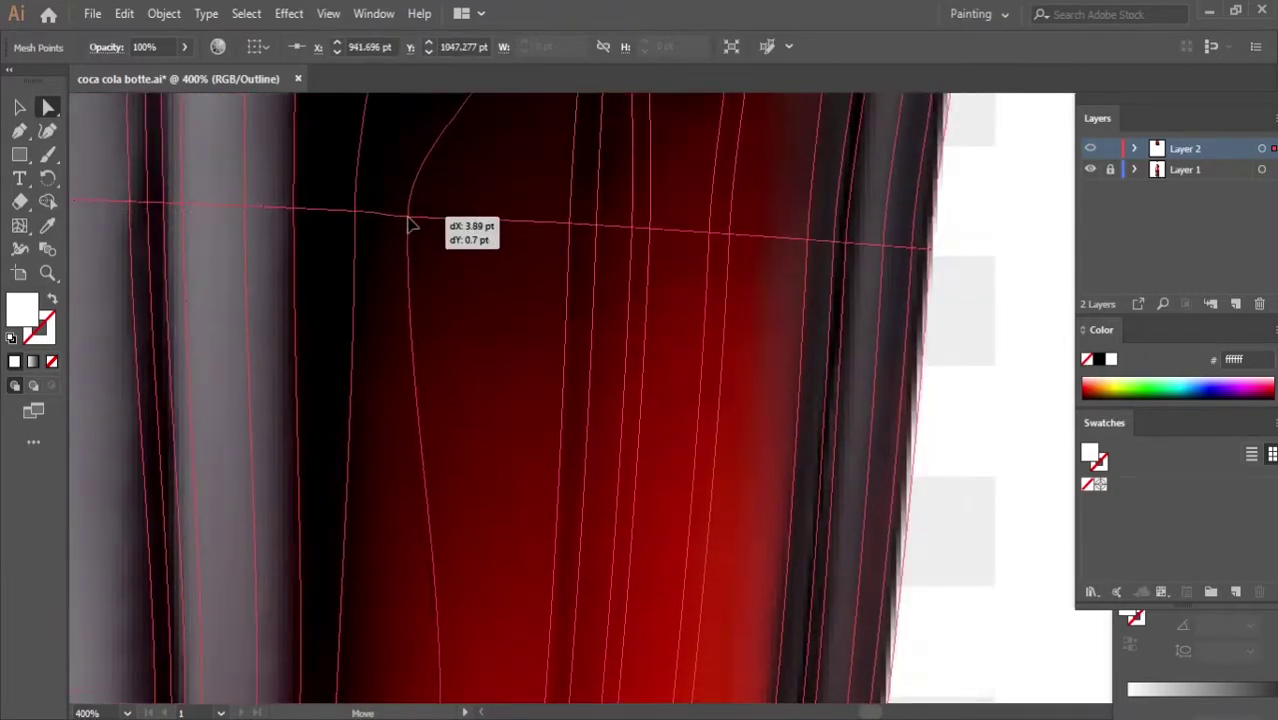
pyautogui.scroll(5, 531, 409)
pyautogui.scroll(3, 734, 366)
pyautogui.scroll(3, 843, 263)
pyautogui.hscroll(-10, 285, 300)
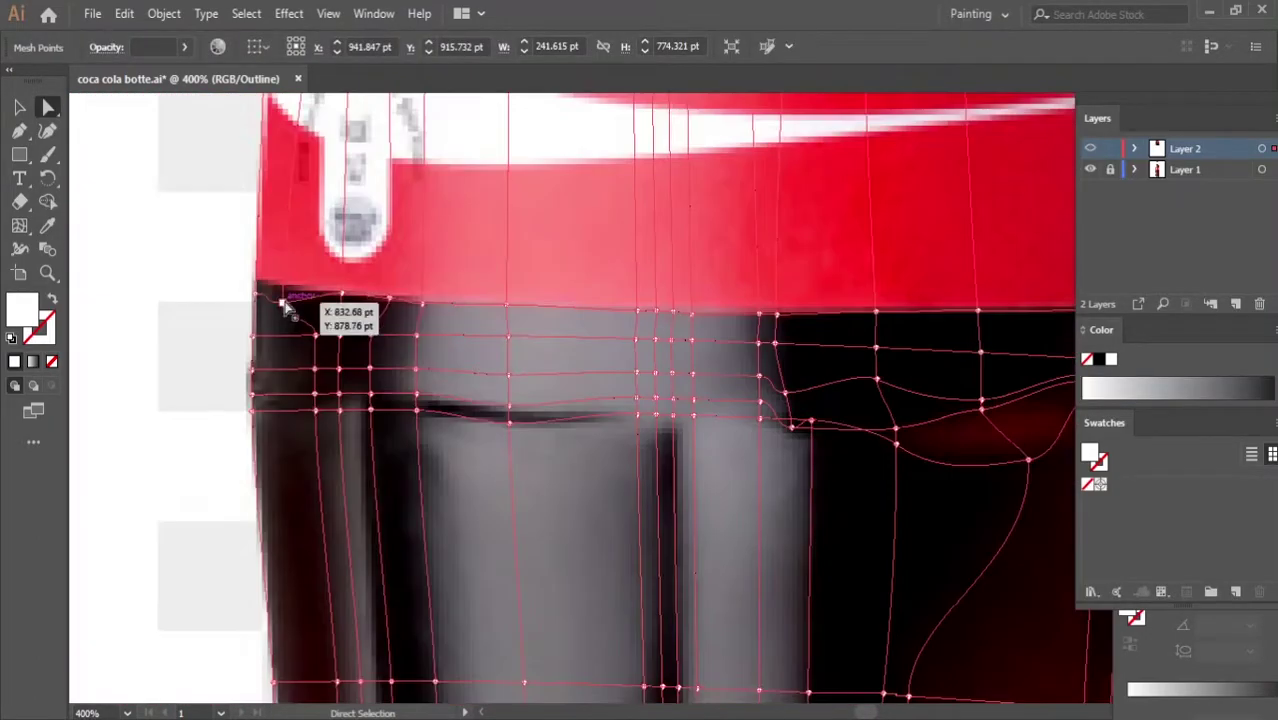
pyautogui.click(258, 338)
pyautogui.click(285, 291)
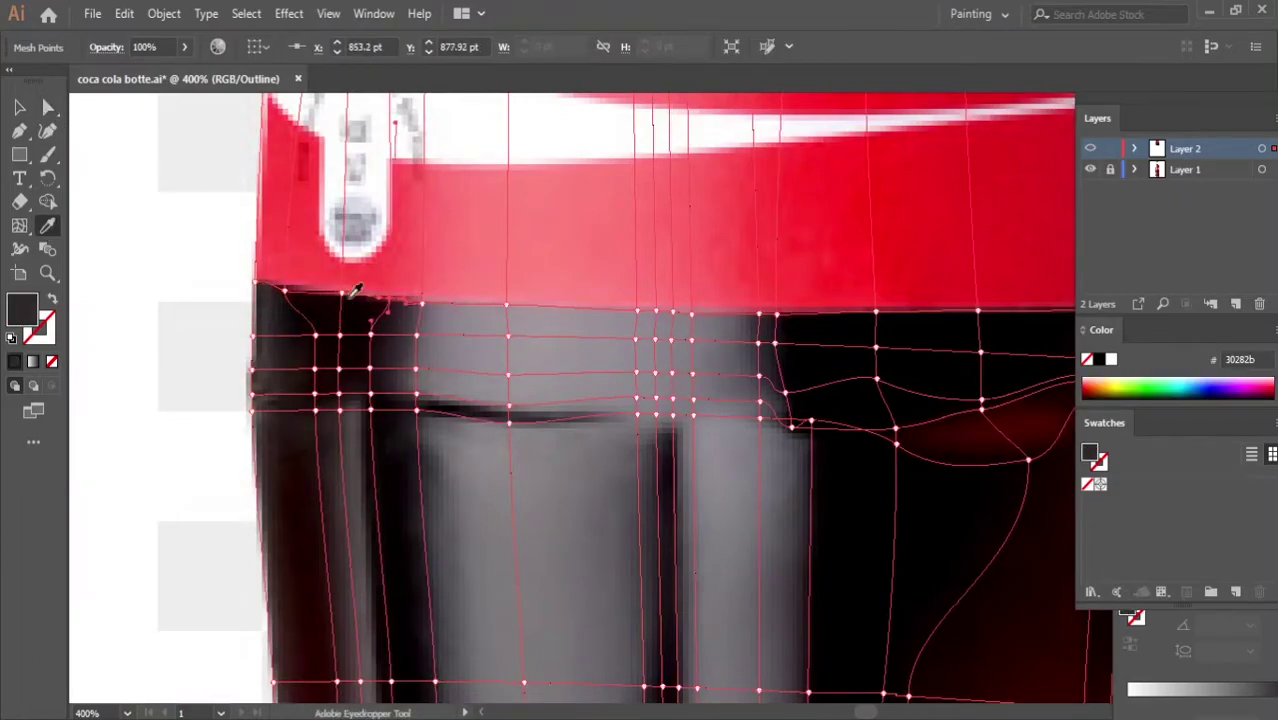
pyautogui.click(47, 226)
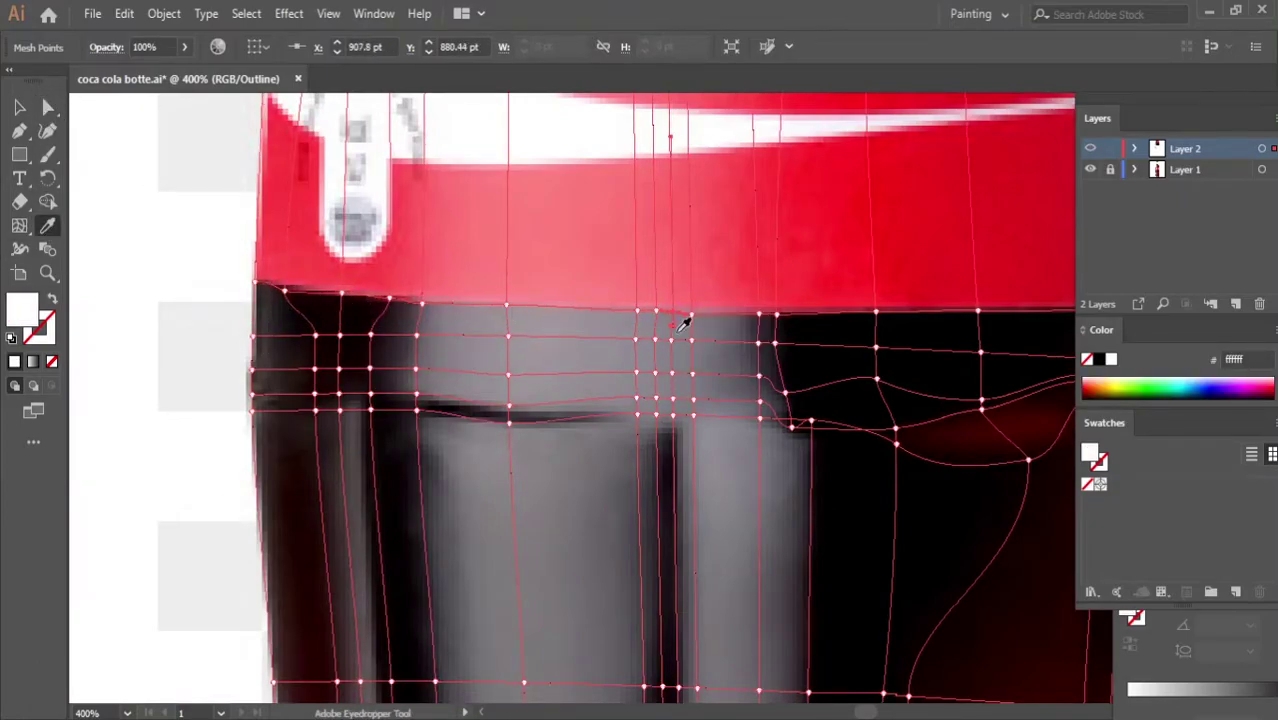
pyautogui.press('i')
pyautogui.click(725, 298)
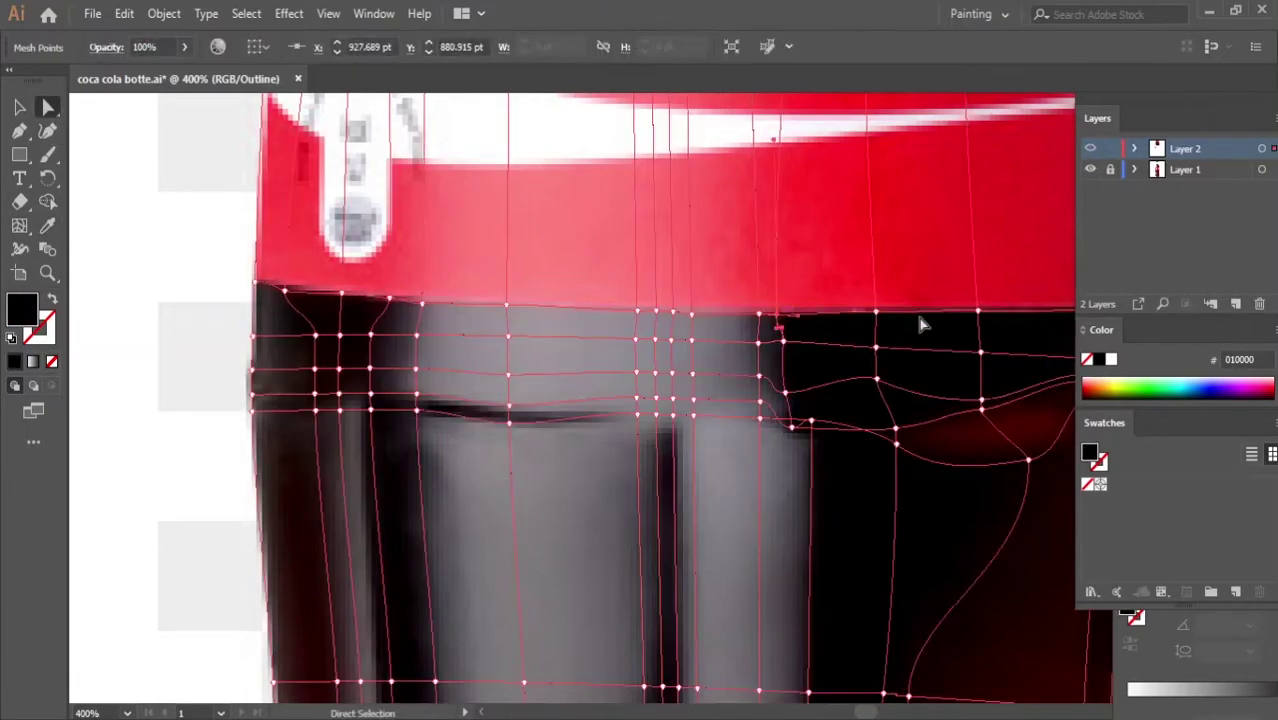
# At the bottle's right edge, move a mesh point onto the top row and adjust another along the label edge
pyautogui.moveTo(922, 323); pyautogui.dragTo(408, 305)
pyautogui.click(549, 298)
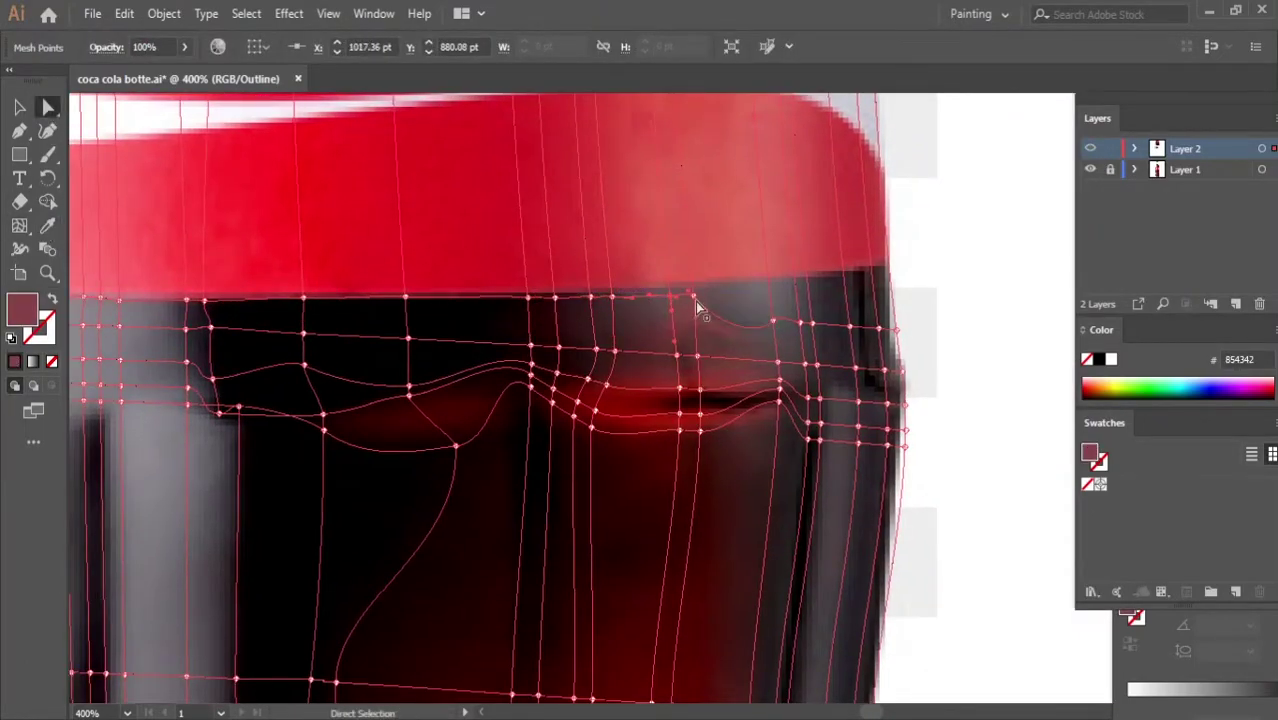
pyautogui.click(47, 112)
pyautogui.moveTo(850, 338); pyautogui.dragTo(876, 274)
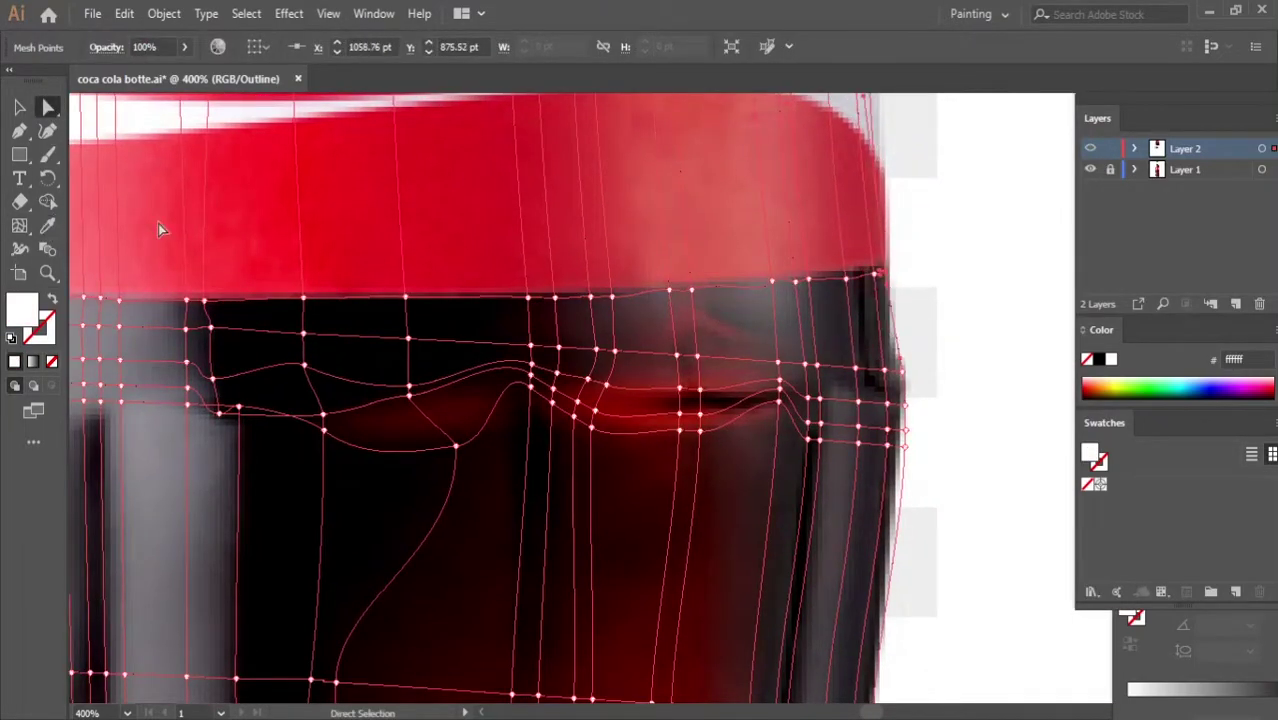
pyautogui.press('a')
pyautogui.moveTo(691, 290); pyautogui.dragTo(692, 296)
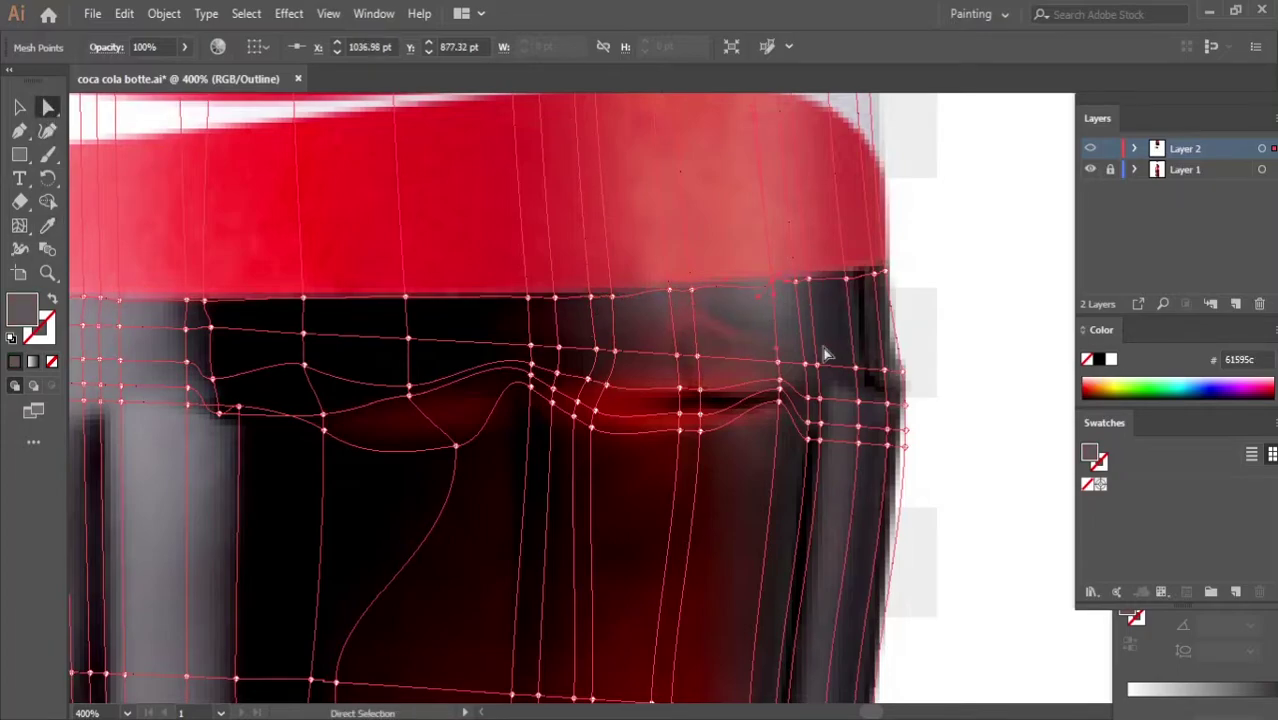
pyautogui.press('a')
pyautogui.click(848, 278)
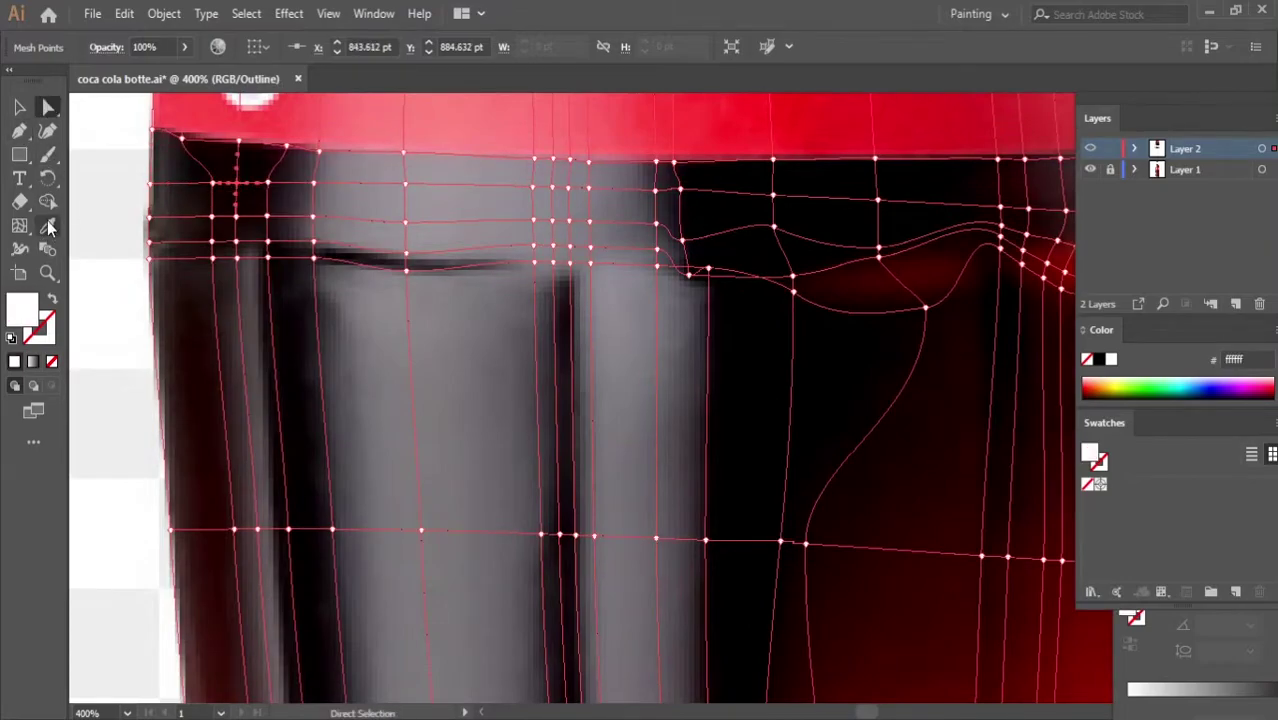
# Recolour points under the label edge and in the red highlight with sampled glass and dark red tones
pyautogui.click(313, 184)
pyautogui.click(551, 187)
pyautogui.press('i')
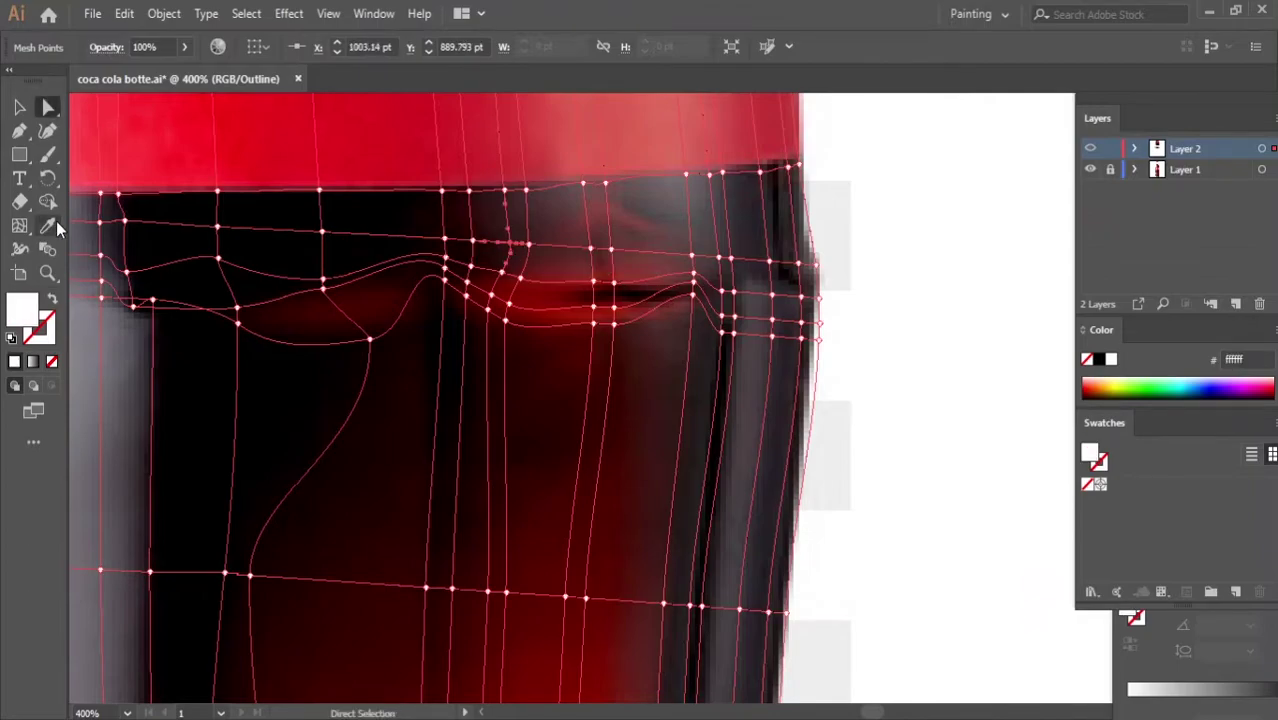
pyautogui.click(527, 244)
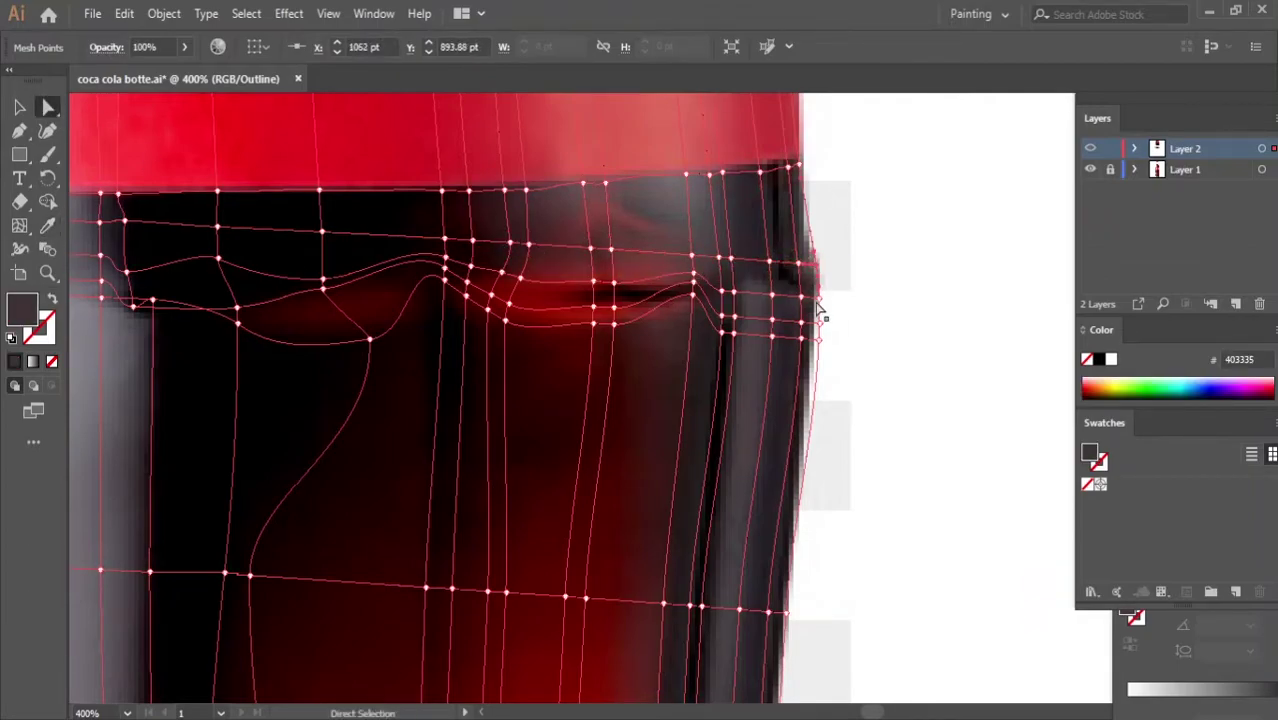
pyautogui.keyDown('ctrl'); pyautogui.click(730, 297); pyautogui.keyUp('ctrl')
pyautogui.keyDown('ctrl'); pyautogui.click(765, 300); pyautogui.keyUp('ctrl')
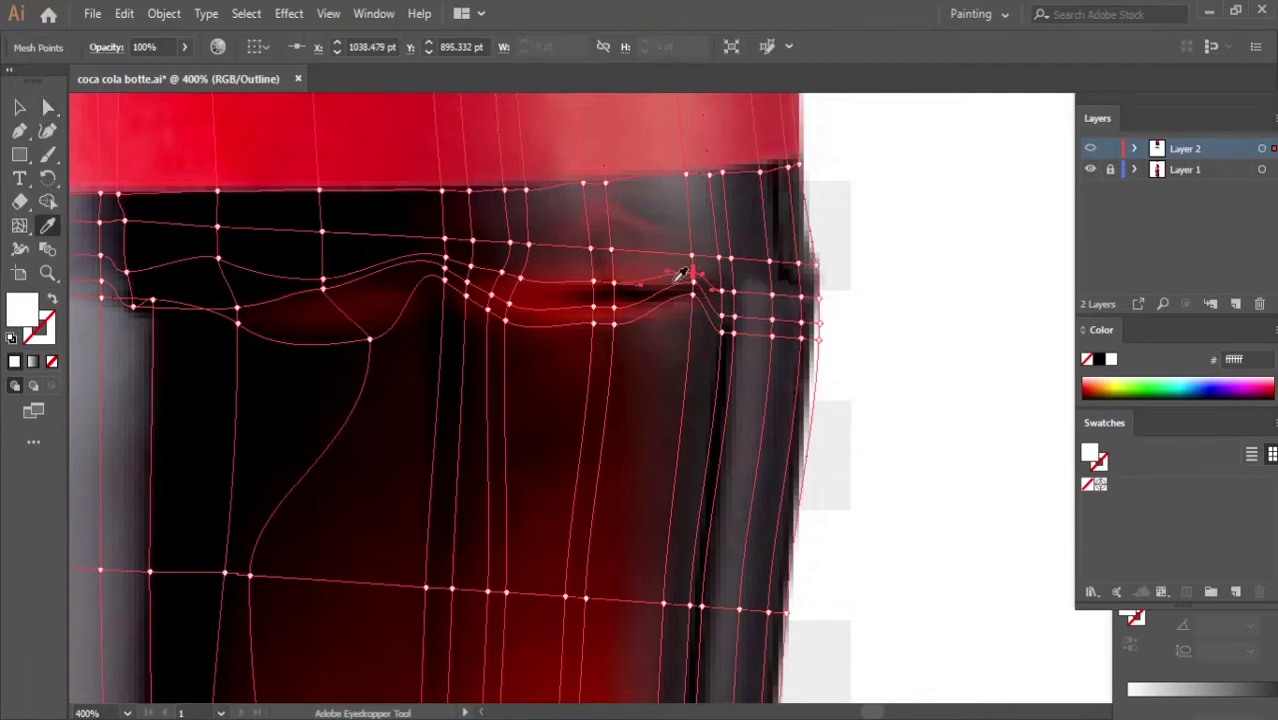
pyautogui.keyDown('ctrl'); pyautogui.click(593, 289); pyautogui.keyUp('ctrl')
# Apply sampled grey and dark tones to left-side mesh points and bend a mesh line down
pyautogui.keyDown('ctrl'); pyautogui.click(217, 258); pyautogui.keyUp('ctrl')
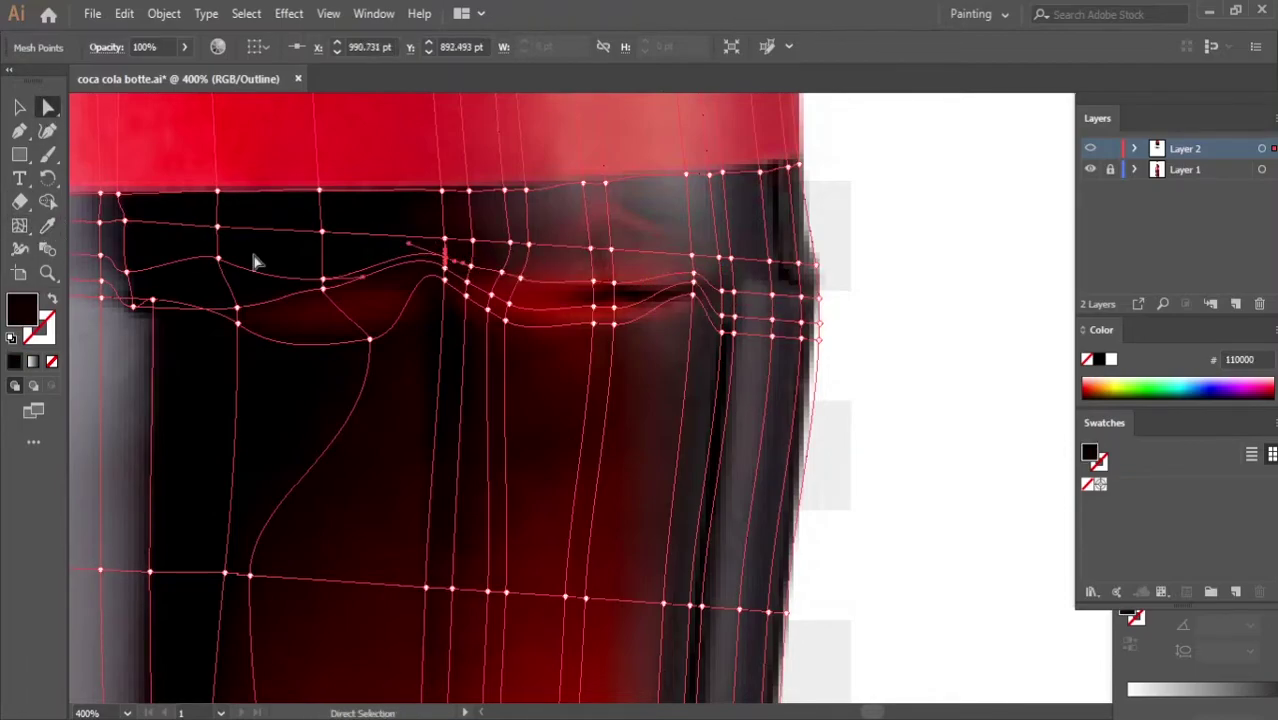
pyautogui.moveTo(251, 257); pyautogui.dragTo(660, 214)
pyautogui.click(534, 207)
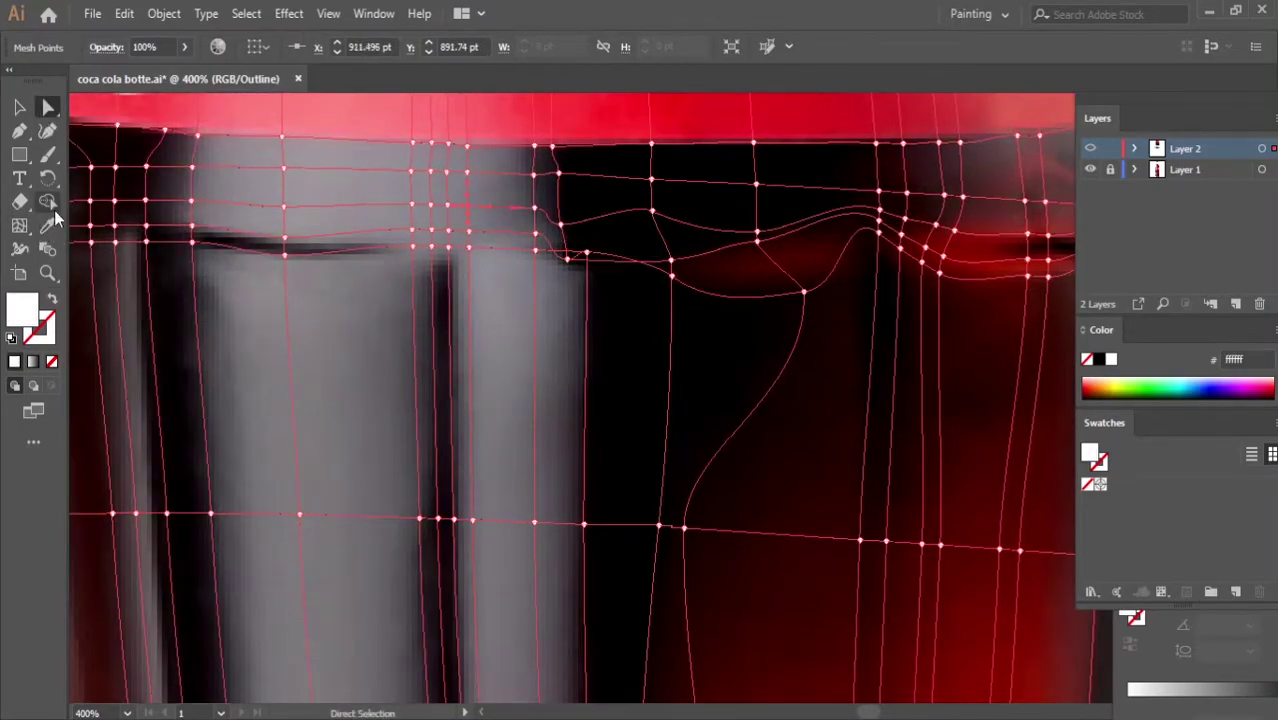
pyautogui.keyDown('ctrl'); pyautogui.click(431, 205); pyautogui.keyUp('ctrl')
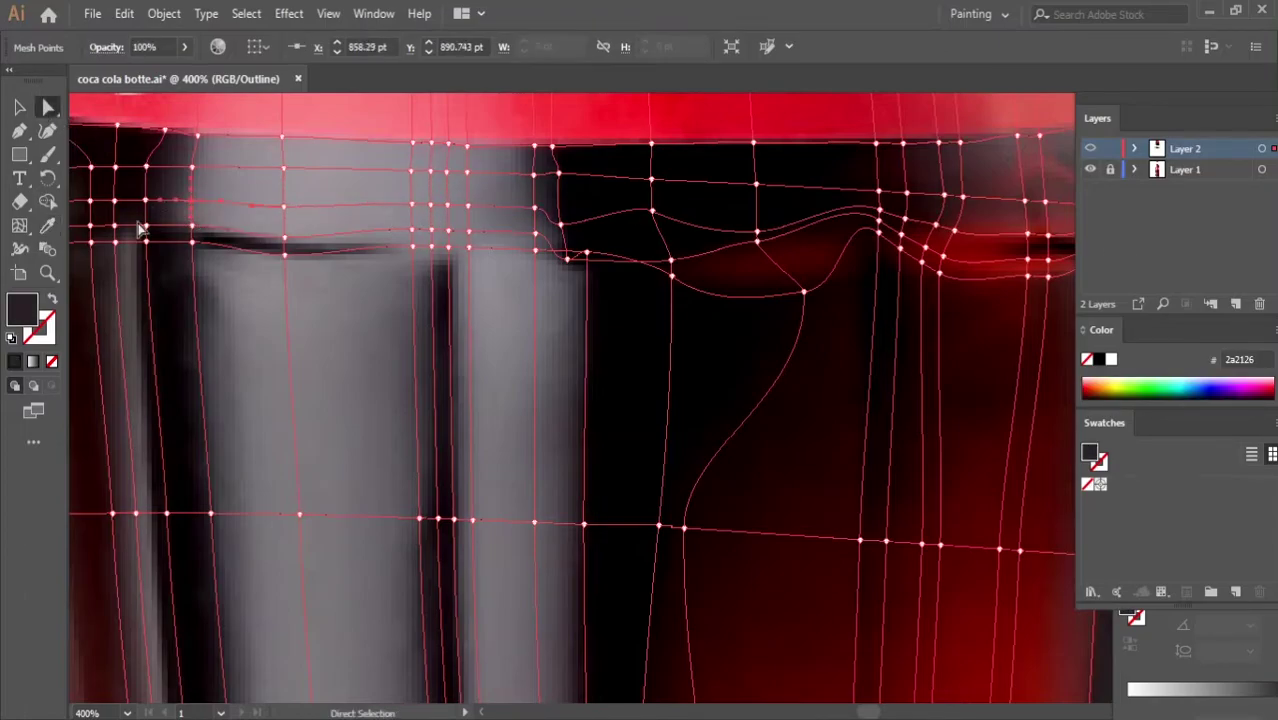
pyautogui.keyDown('ctrl'); pyautogui.click(248, 226); pyautogui.keyUp('ctrl')
pyautogui.keyDown('ctrl'); pyautogui.click(170, 220); pyautogui.keyUp('ctrl')
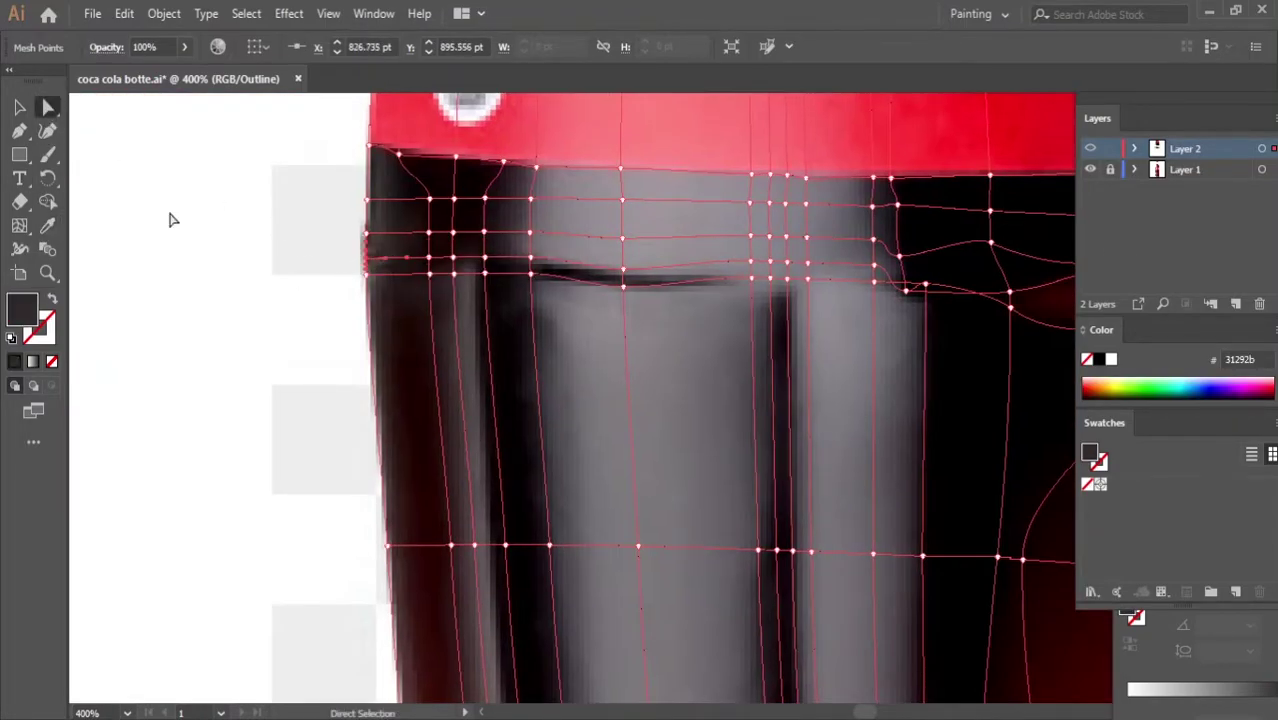
pyautogui.moveTo(455, 271); pyautogui.dragTo(470, 463)
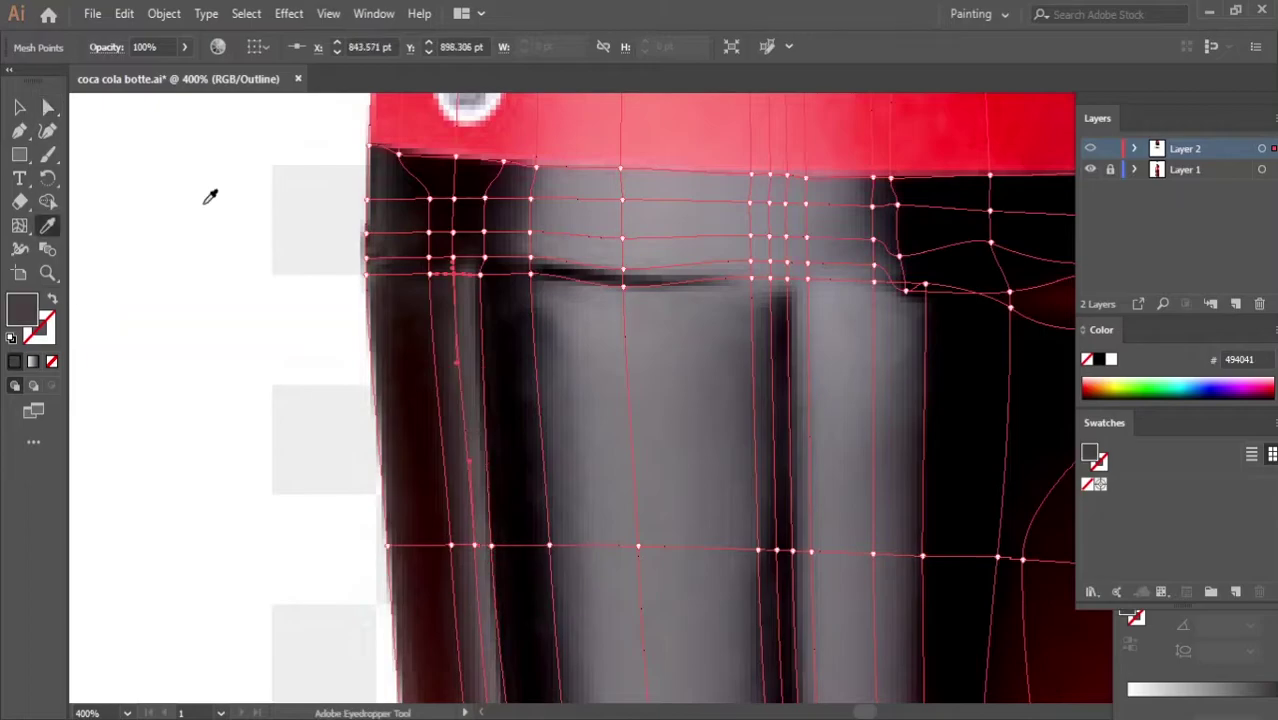
# Colour more mesh points with dark and grey sampled tones, then toggle preview to check shading
pyautogui.keyDown('ctrl'); pyautogui.click(785, 278); pyautogui.keyUp('ctrl')
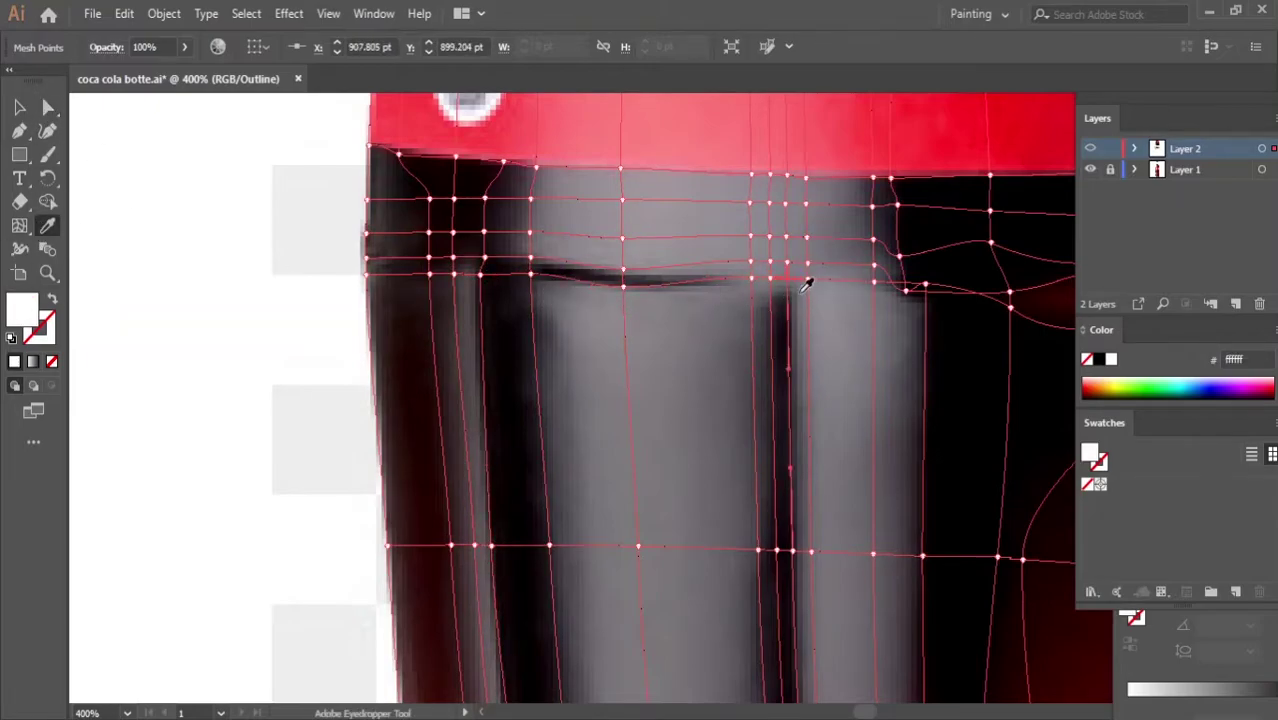
pyautogui.click(786, 320)
pyautogui.keyDown('ctrl'); pyautogui.click(797, 284); pyautogui.keyUp('ctrl')
pyautogui.click(141, 294)
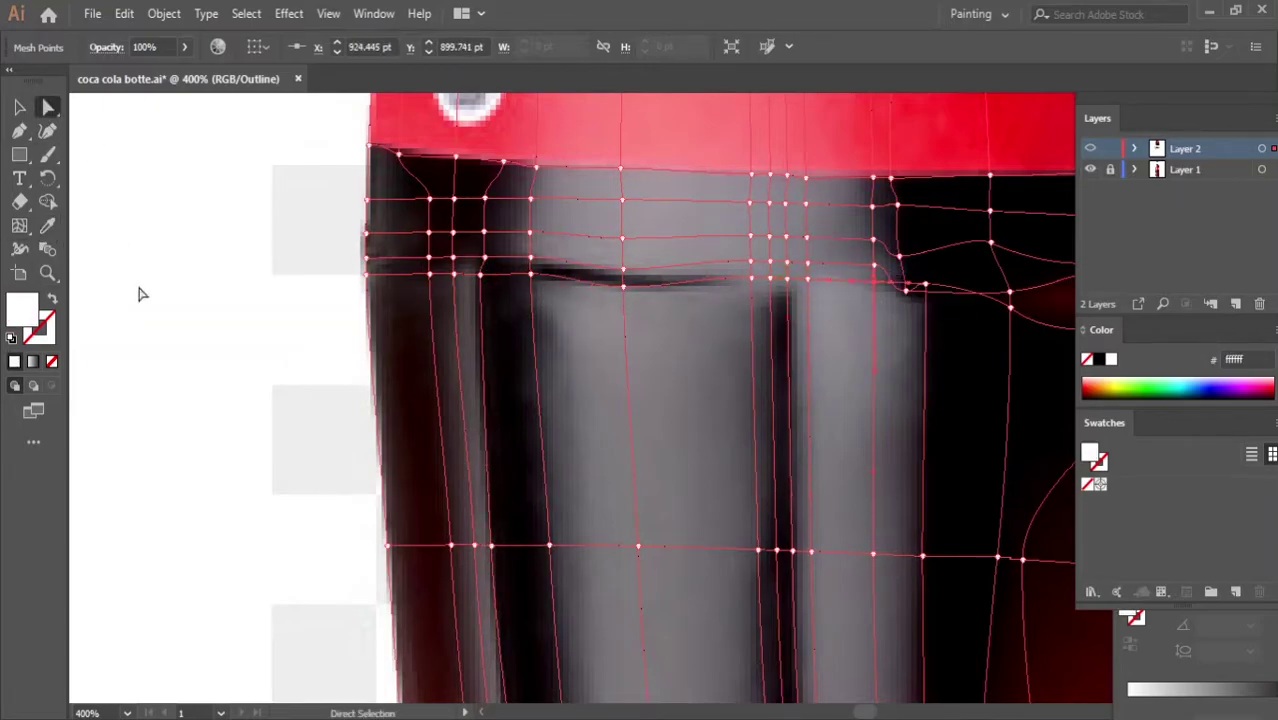
pyautogui.click(45, 227)
pyautogui.hotkey('ctrl', 'y')
pyautogui.hotkey('ctrl', 'y')
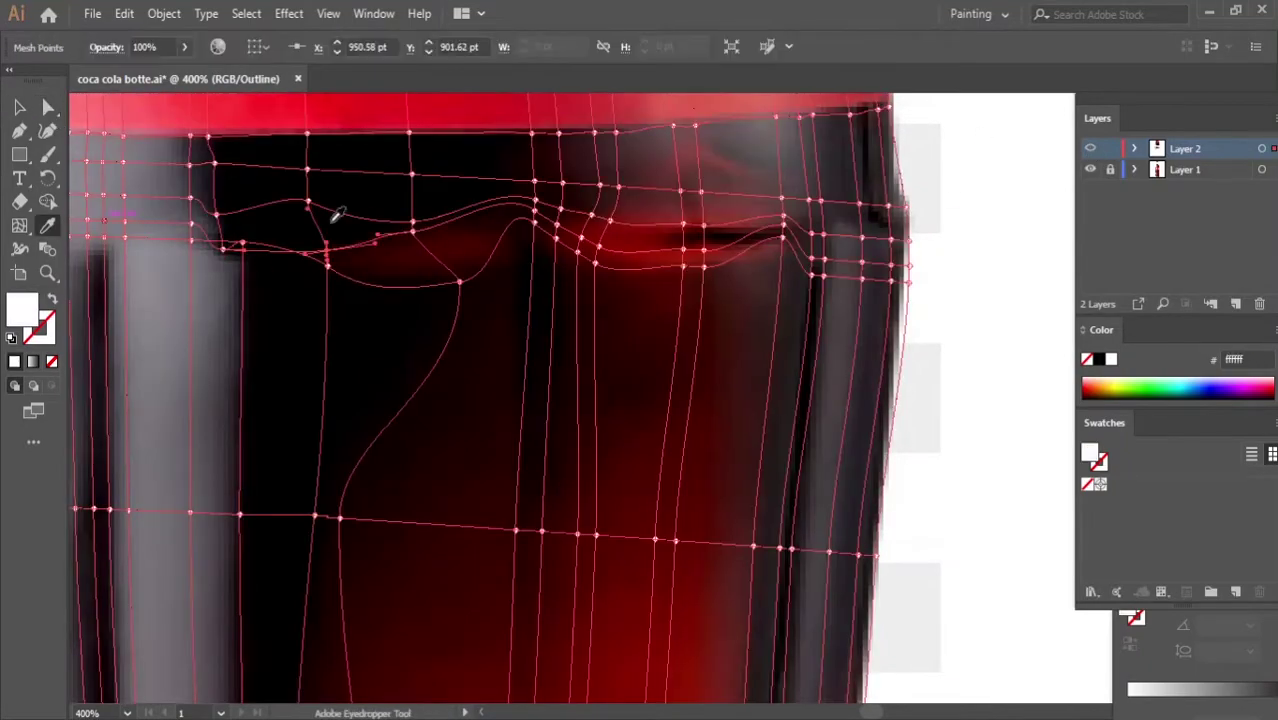
# Colour the red-band points a deep sampled red and the right-edge point grey
pyautogui.keyDown('ctrl'); pyautogui.click(535, 201); pyautogui.keyUp('ctrl')
pyautogui.click(558, 213)
pyautogui.keyDown('ctrl'); pyautogui.click(585, 251); pyautogui.keyUp('ctrl')
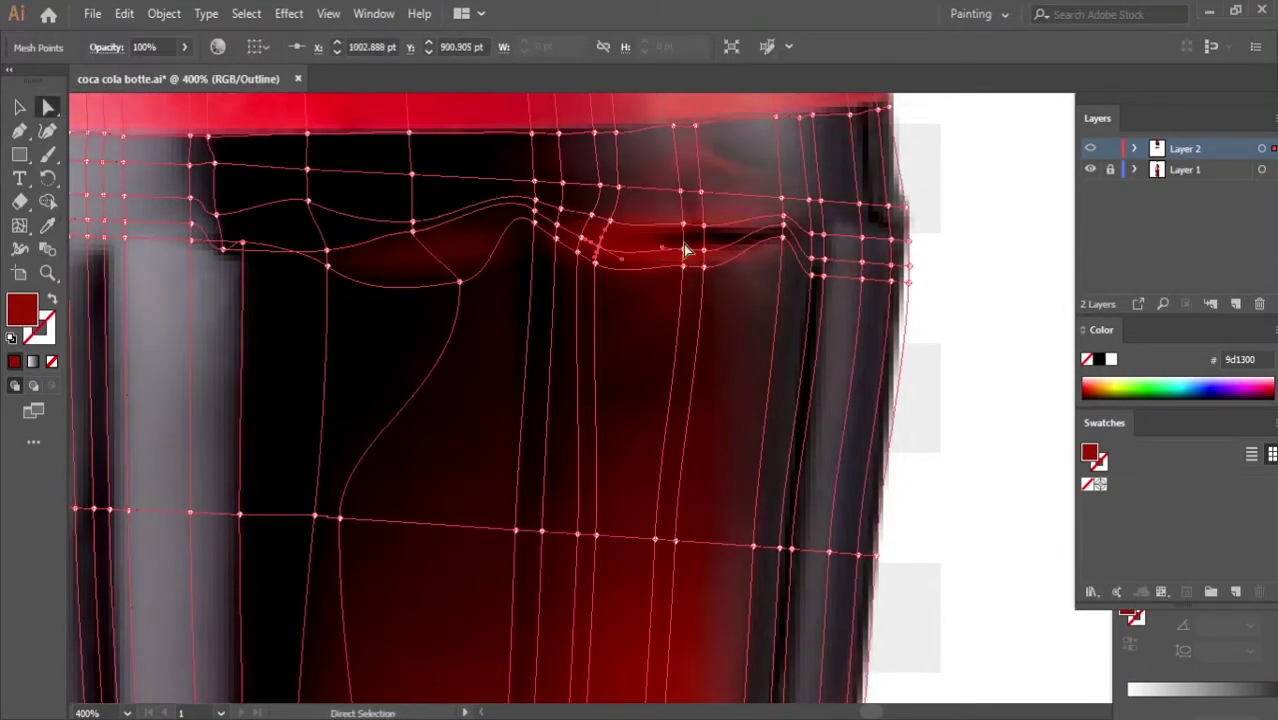
pyautogui.click(593, 228)
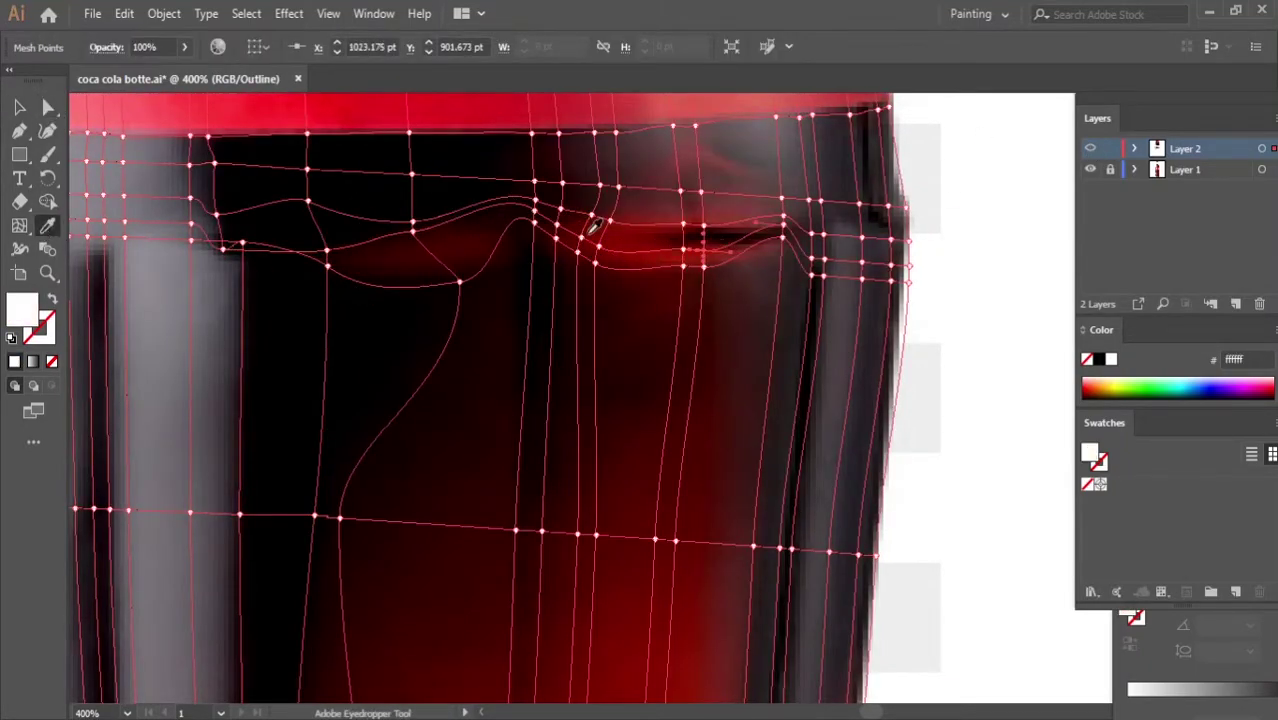
pyautogui.keyDown('ctrl'); pyautogui.click(860, 262); pyautogui.keyUp('ctrl')
pyautogui.click(783, 232)
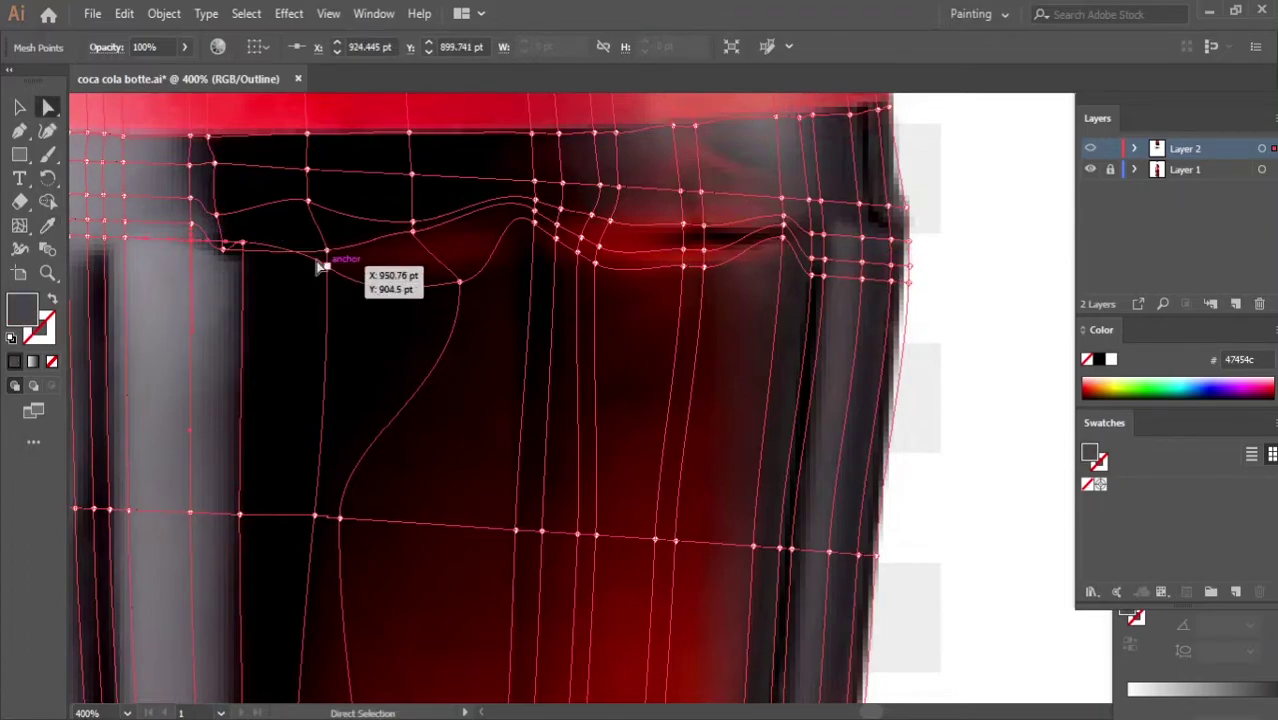
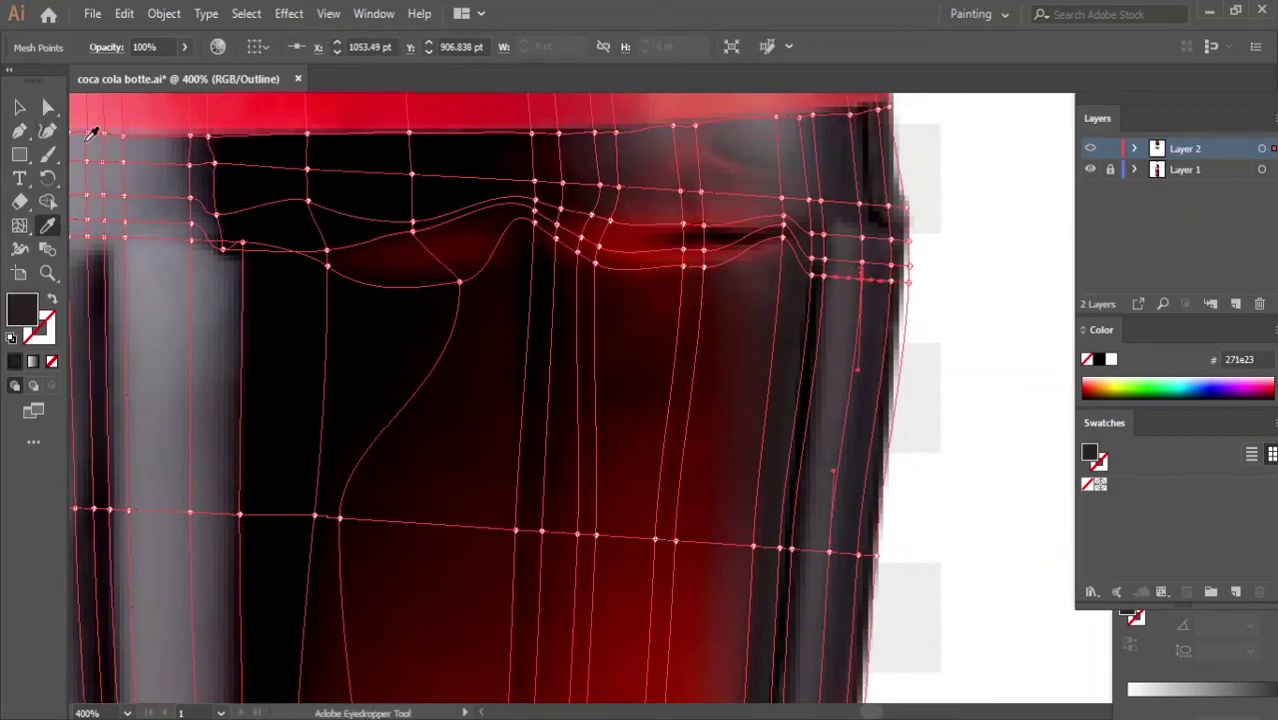
# Colour shoulder mesh points with sampled light grey and dark red
pyautogui.keyDown('ctrl'); pyautogui.click(916, 268); pyautogui.keyUp('ctrl')
pyautogui.hotkey('ctrl', 'y')
pyautogui.click(940, 240)
pyautogui.scroll(-3, 940, 240)
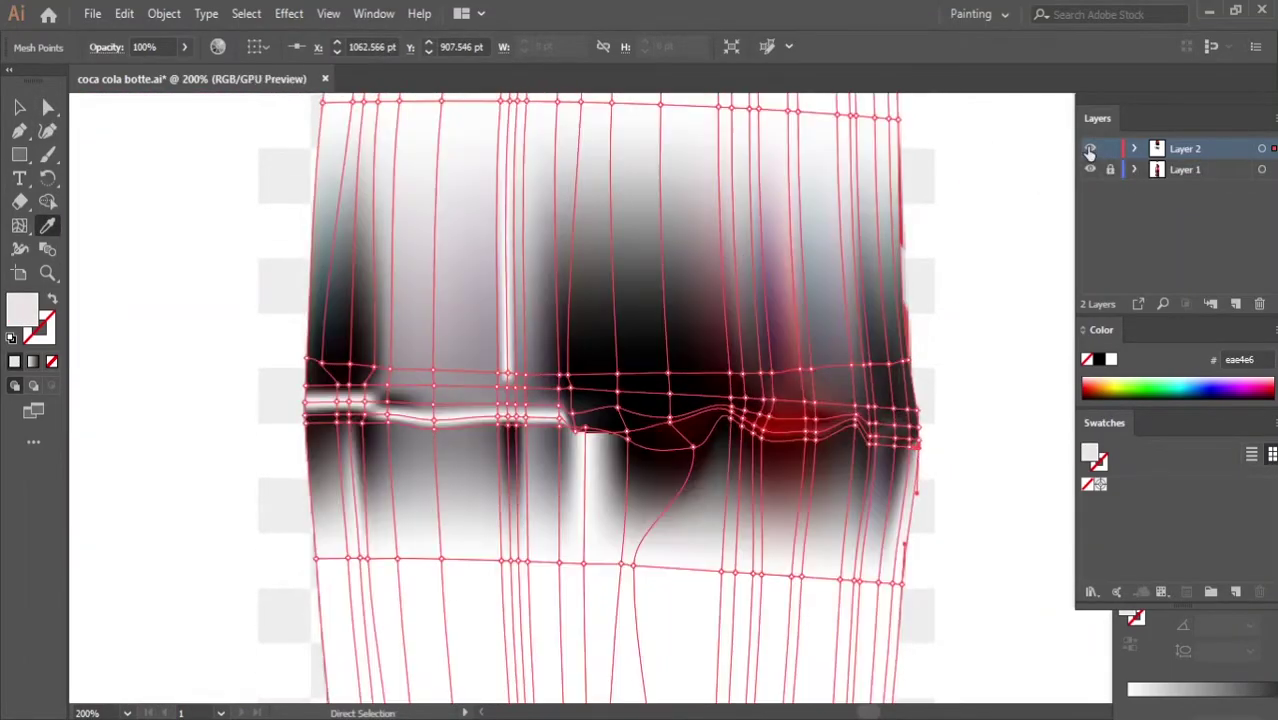
pyautogui.hotkey('ctrl', 'y')
pyautogui.scroll(2, 768, 500)
pyautogui.keyDown('ctrl'); pyautogui.click(627, 296); pyautogui.keyUp('ctrl')
# Drag a shoulder mesh point to reshape the shading and give it a sampled grey
pyautogui.hotkey('ctrl', 'y')
pyautogui.scroll(-3, 640, 400)
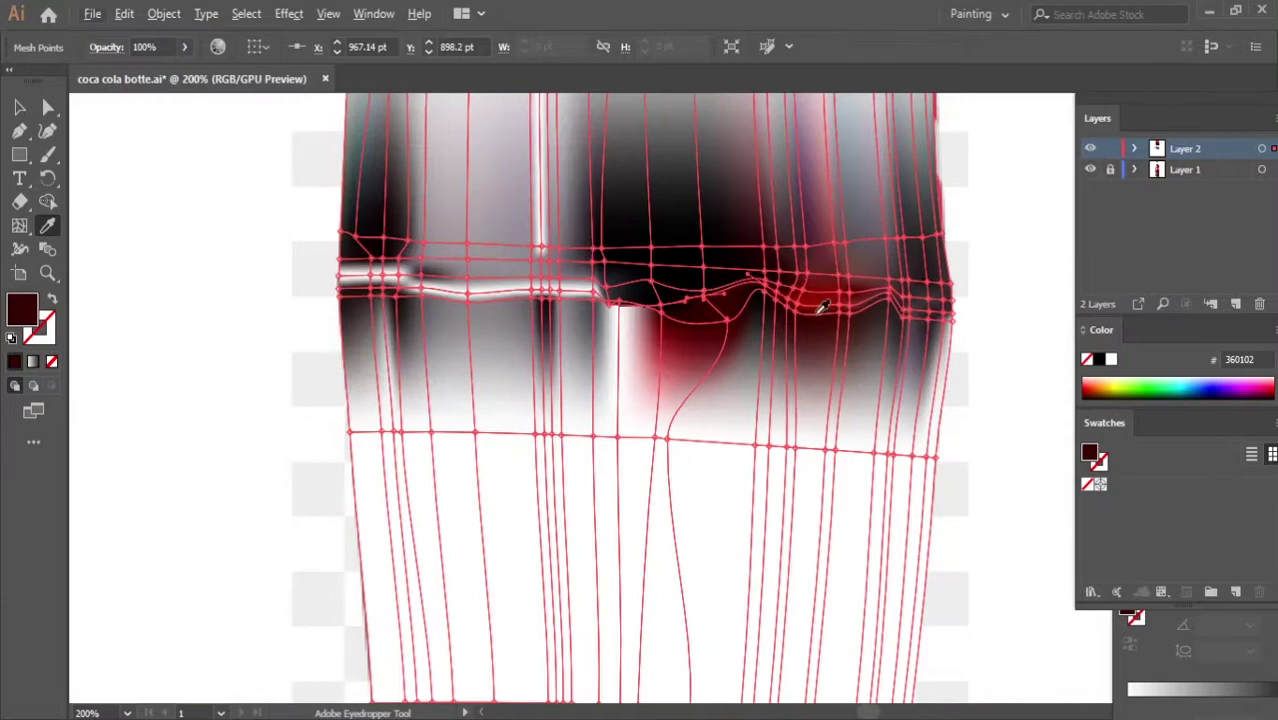
pyautogui.hotkey('ctrl', 'y')
pyautogui.scroll(2, 640, 400)
pyautogui.press('a')
pyautogui.moveTo(294, 292); pyautogui.dragTo(407, 298)
pyautogui.press('i')
pyautogui.click(470, 300)
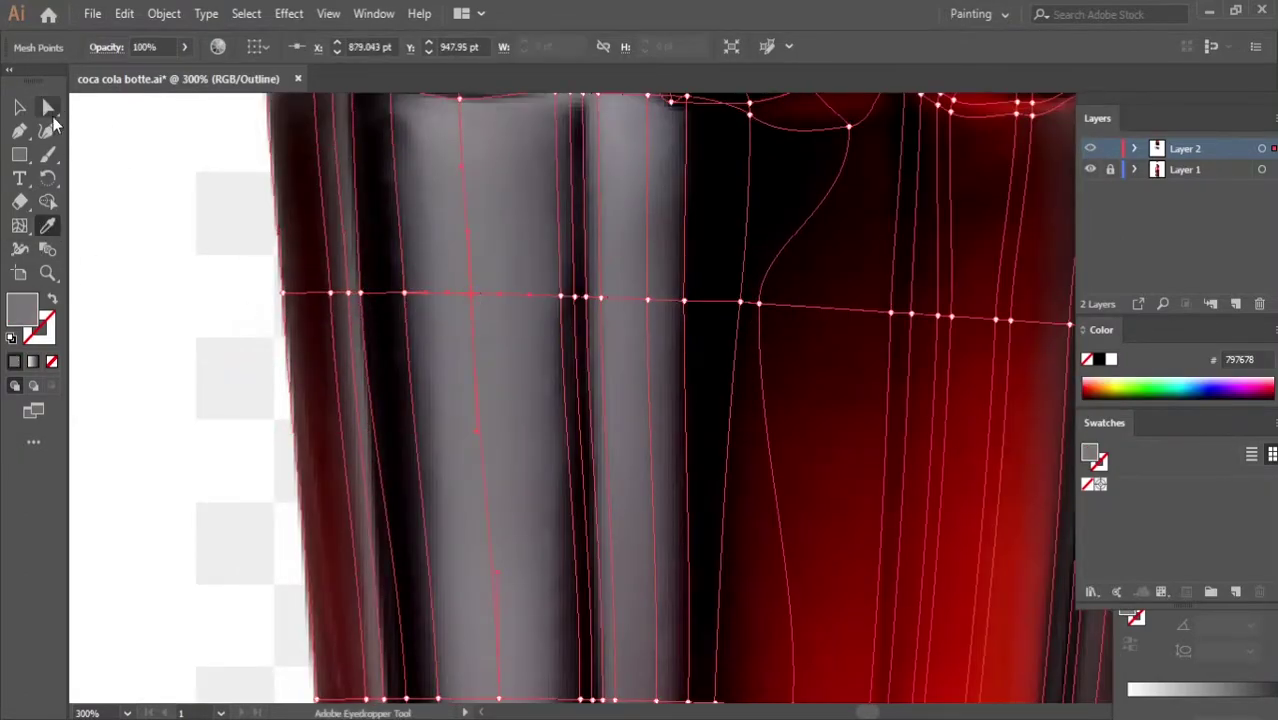
# Sample a dark colour onto a mesh point just below the cap and preview it
pyautogui.press('a')
pyautogui.click(599, 297)
pyautogui.scroll(-2, 645, 351)
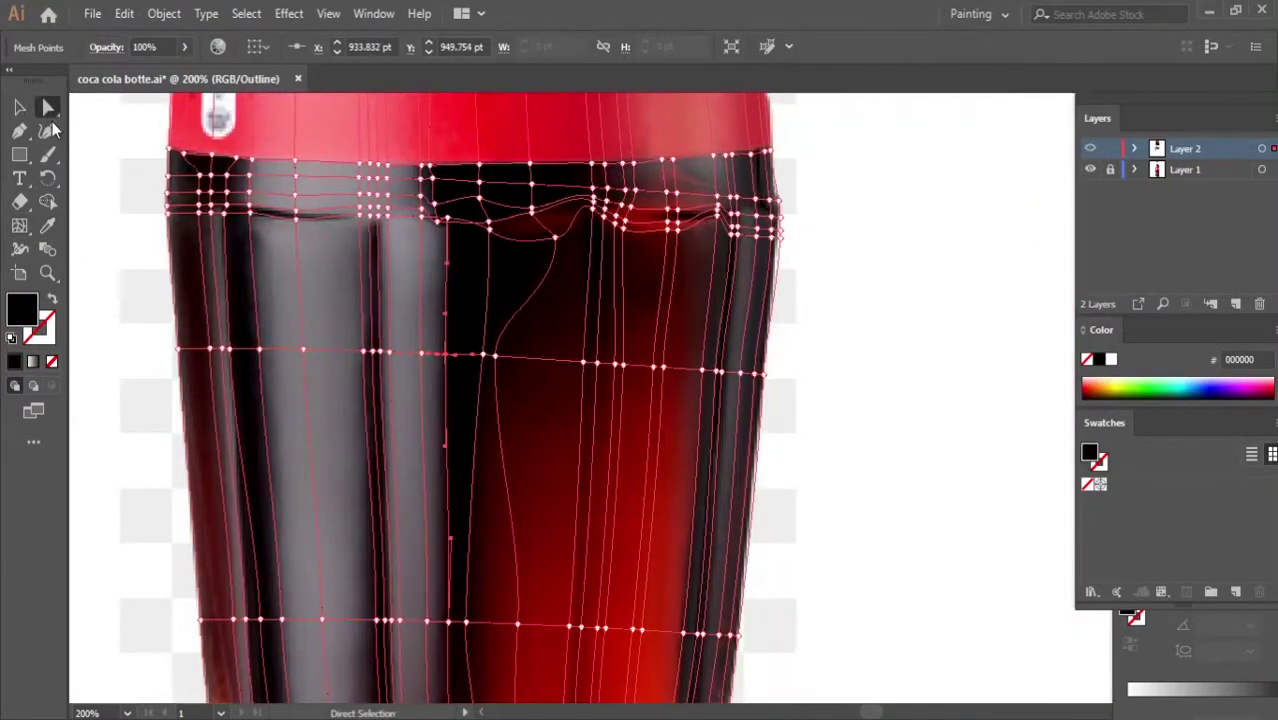
pyautogui.click(47, 227)
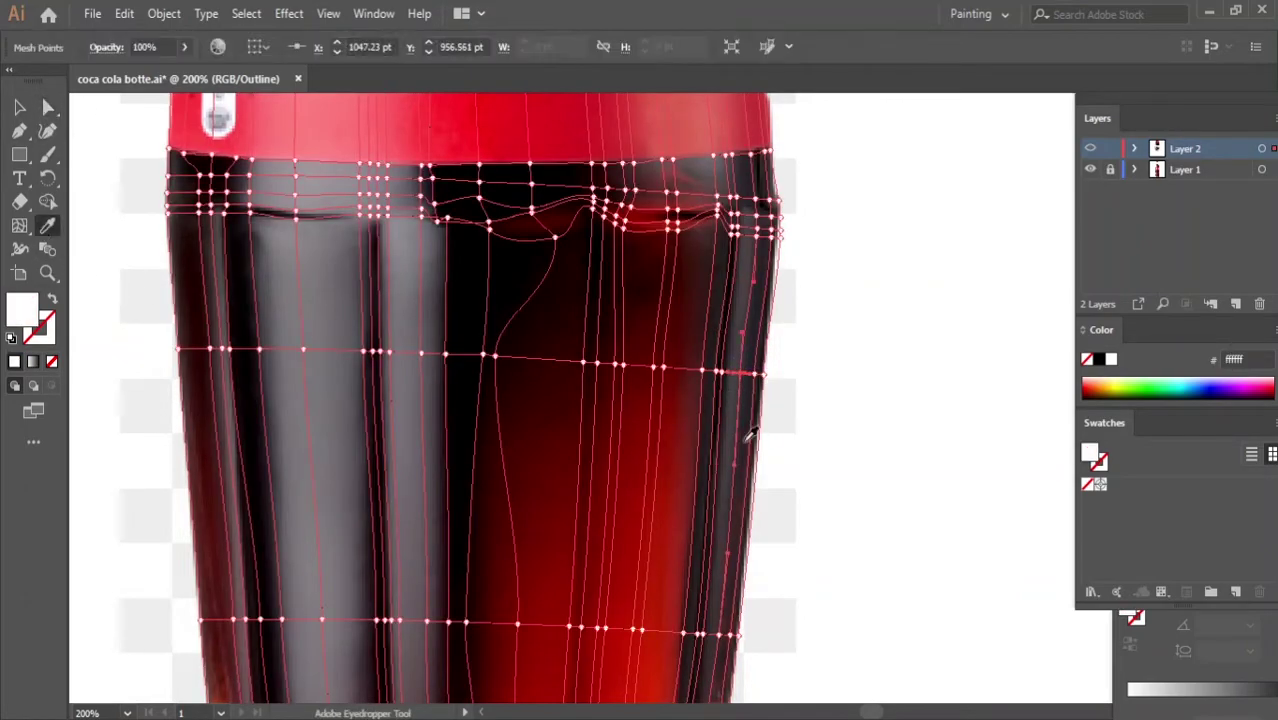
pyautogui.hotkey('ctrl', 'y')
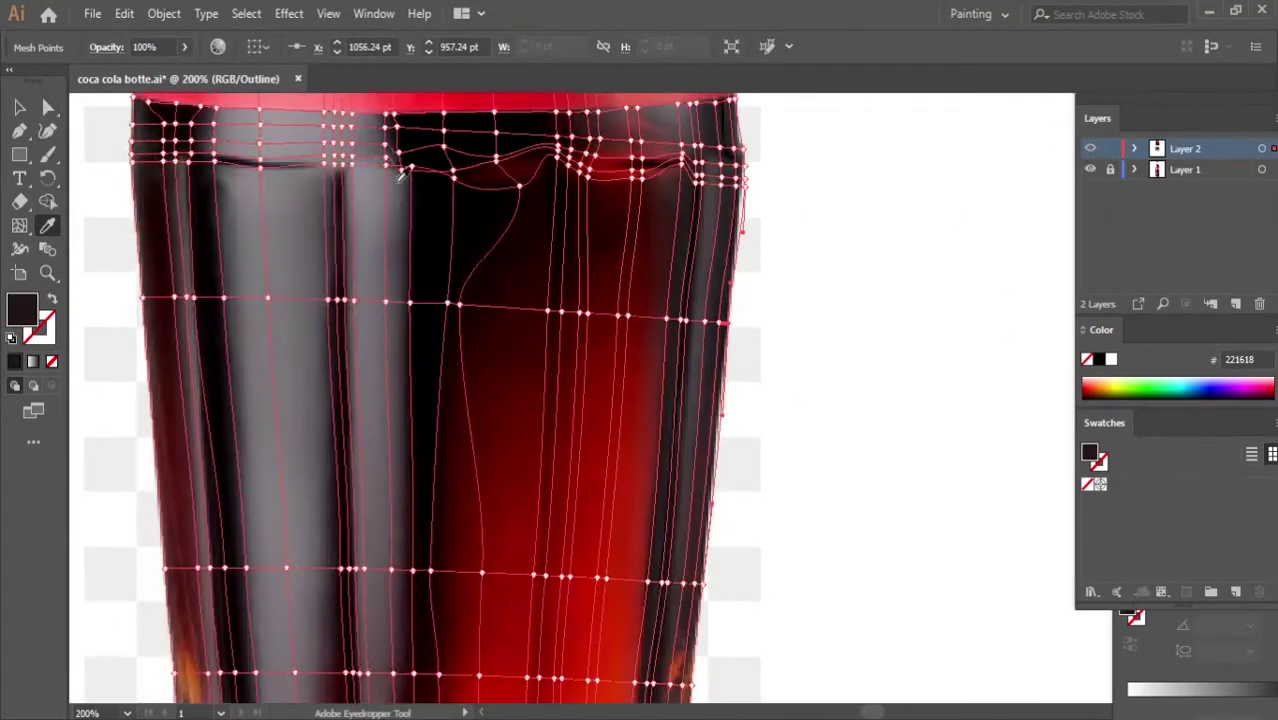
# Colour a left-side waist point grey and pull a waist mesh point down
pyautogui.scroll(-5, 305, 314)
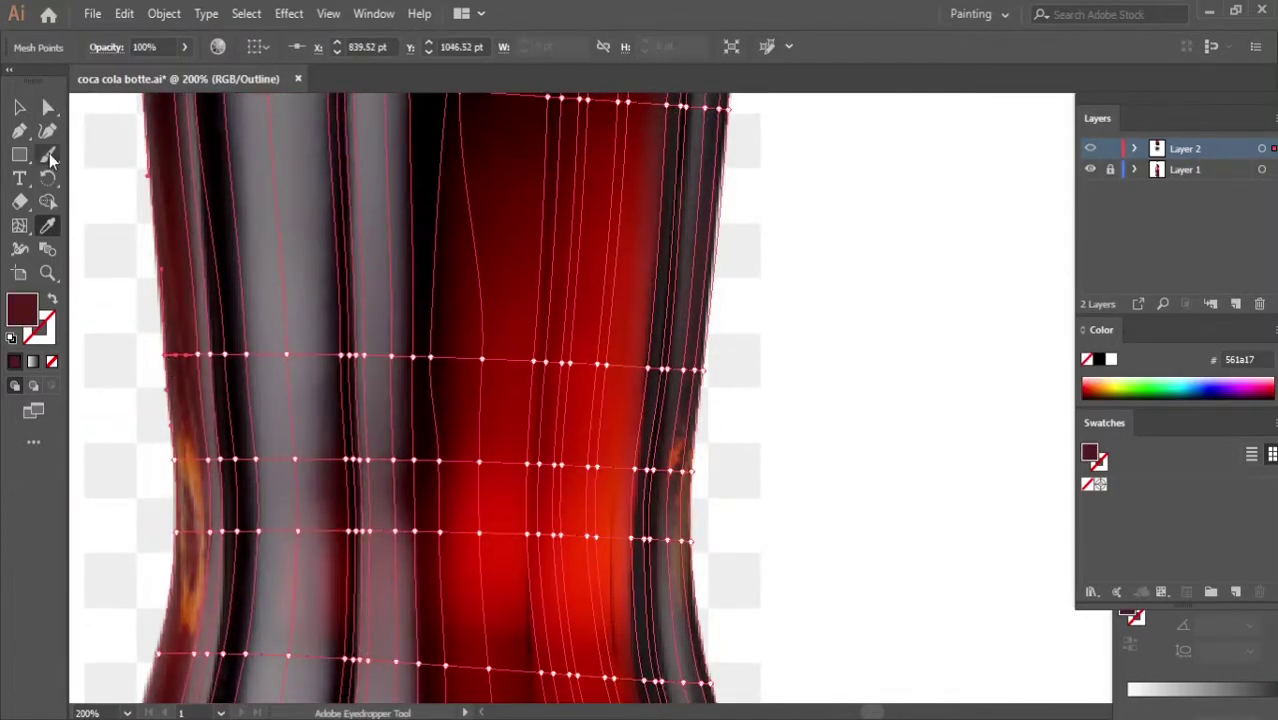
pyautogui.click(214, 355)
pyautogui.press('i')
pyautogui.click(367, 383)
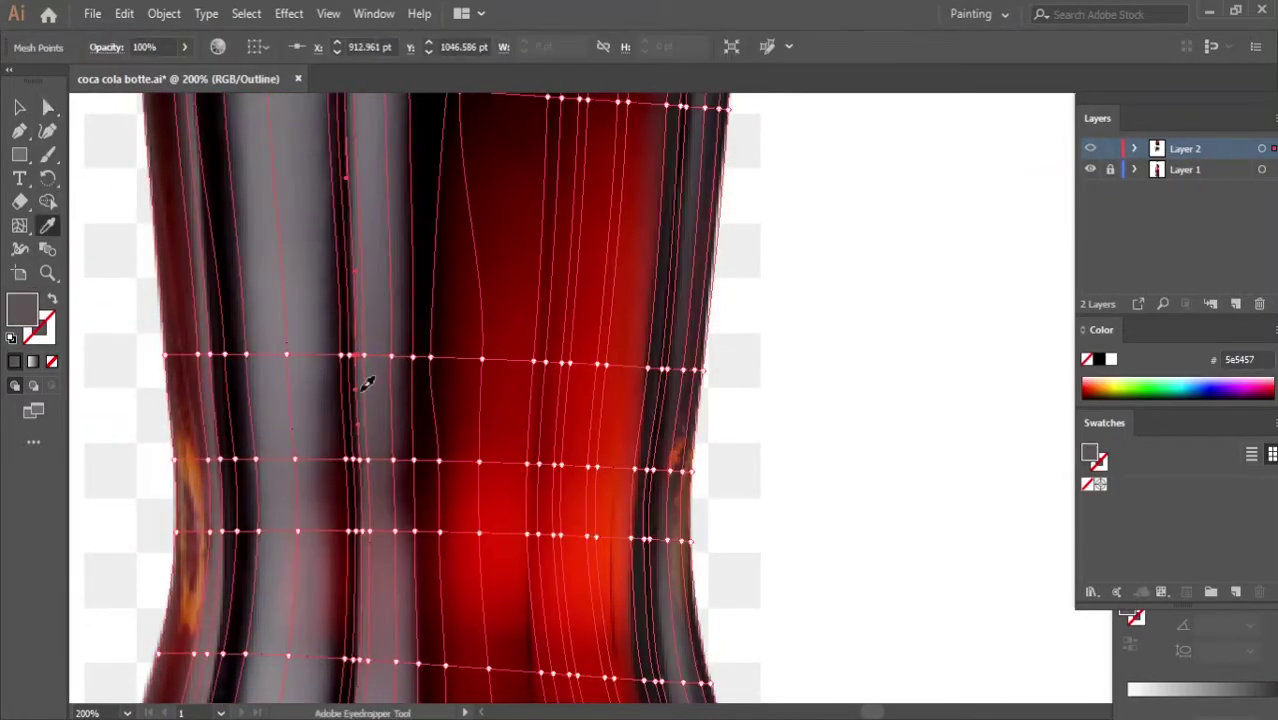
pyautogui.moveTo(393, 461); pyautogui.dragTo(397, 510)
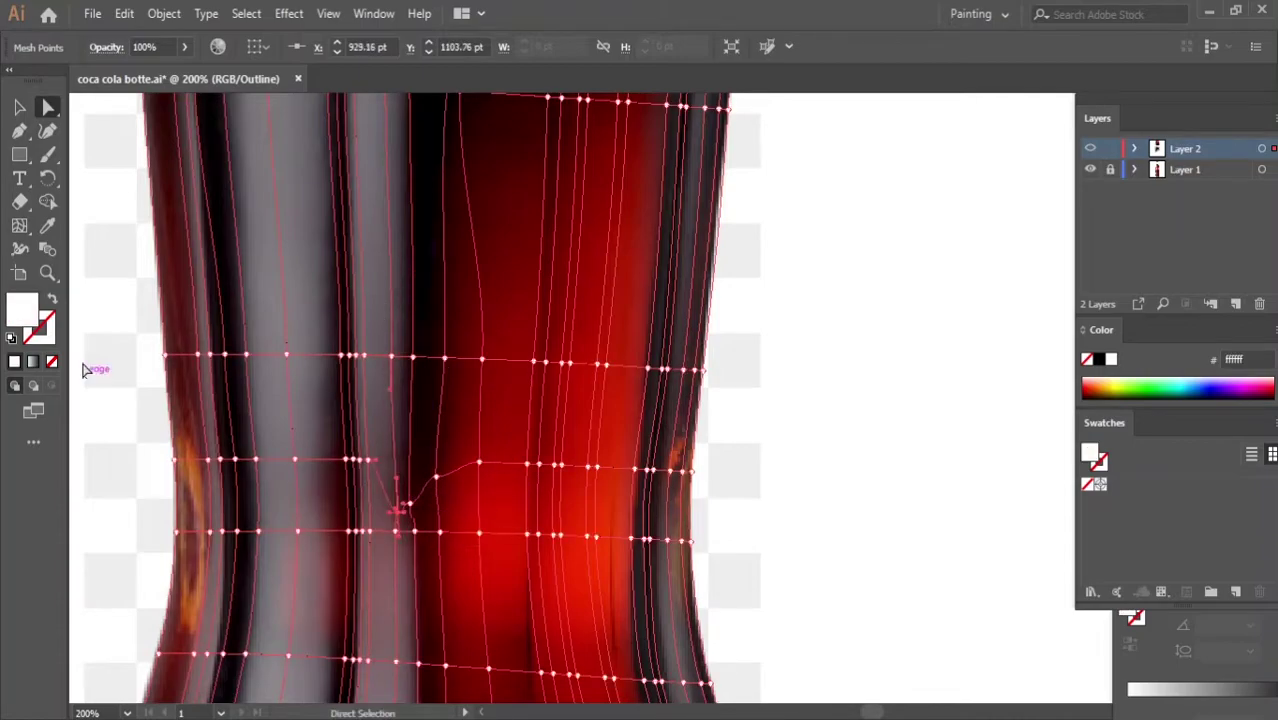
pyautogui.press('i')
pyautogui.press('a')
# Move a left-edge mesh point downward and colour waist points dark red
pyautogui.click(560, 368)
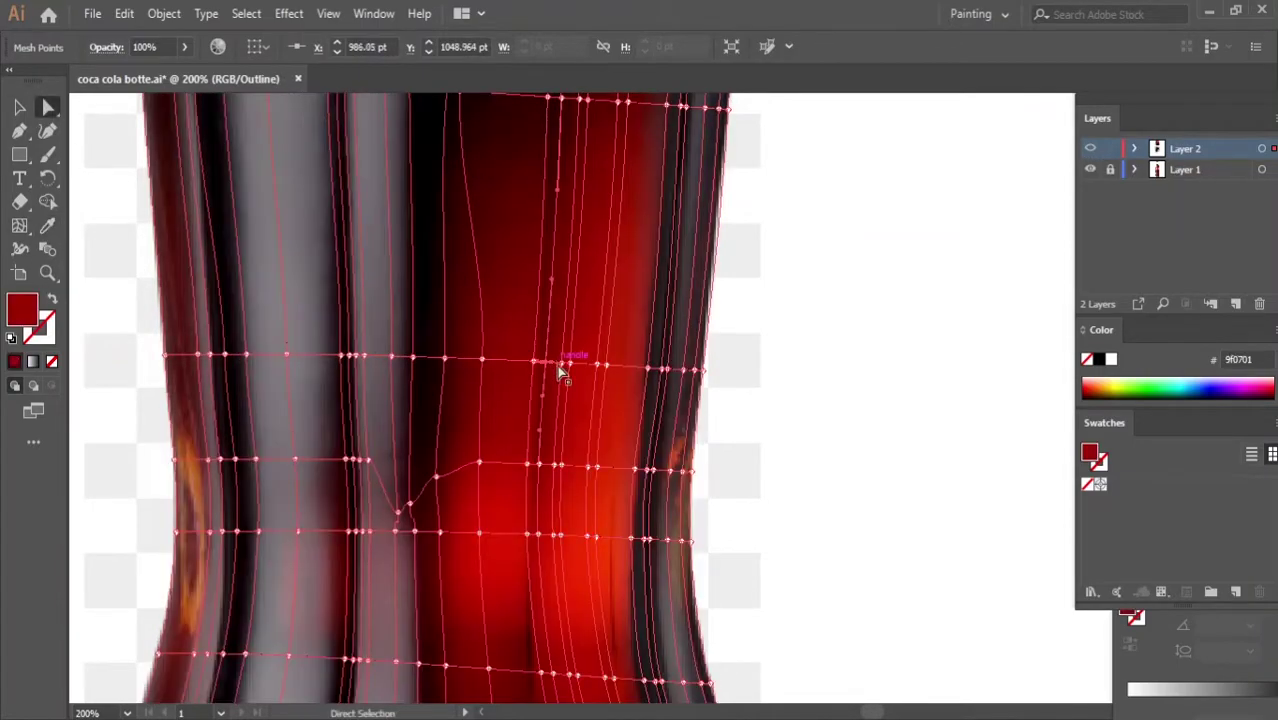
pyautogui.press('a')
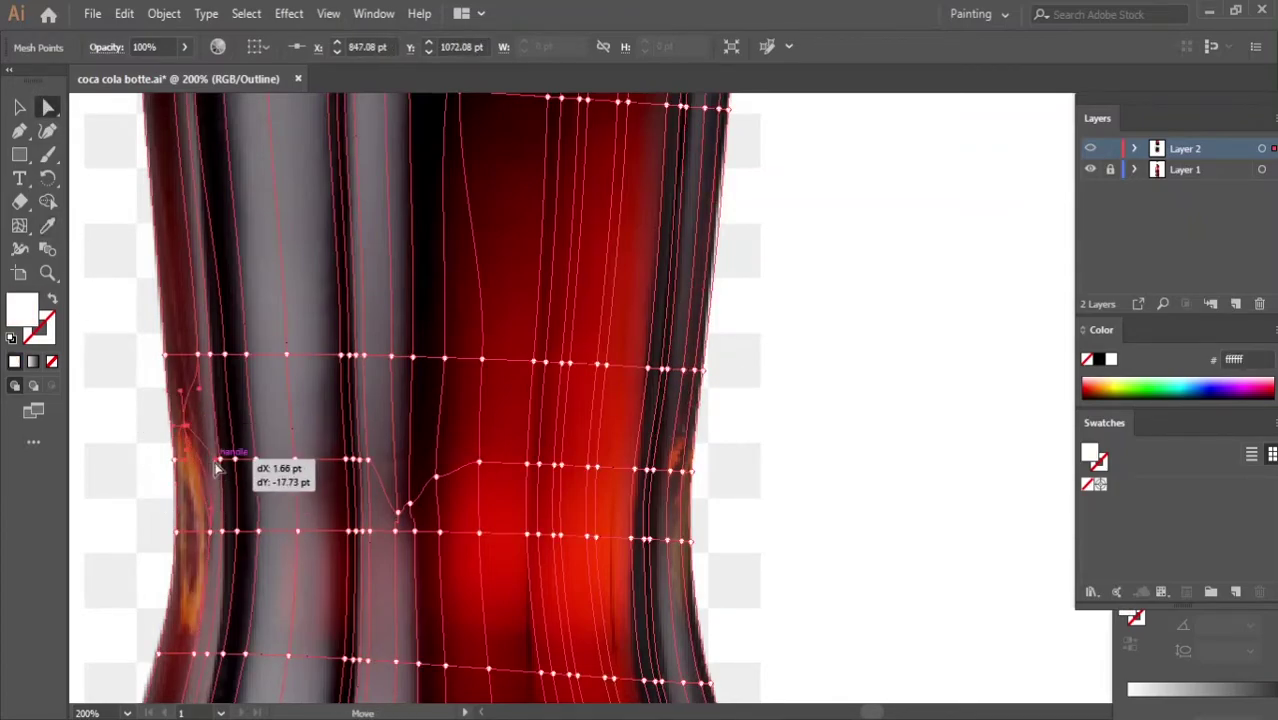
pyautogui.moveTo(220, 458); pyautogui.dragTo(177, 594)
pyautogui.hotkey('ctrl', '+')
pyautogui.hotkey('ctrl', '-')
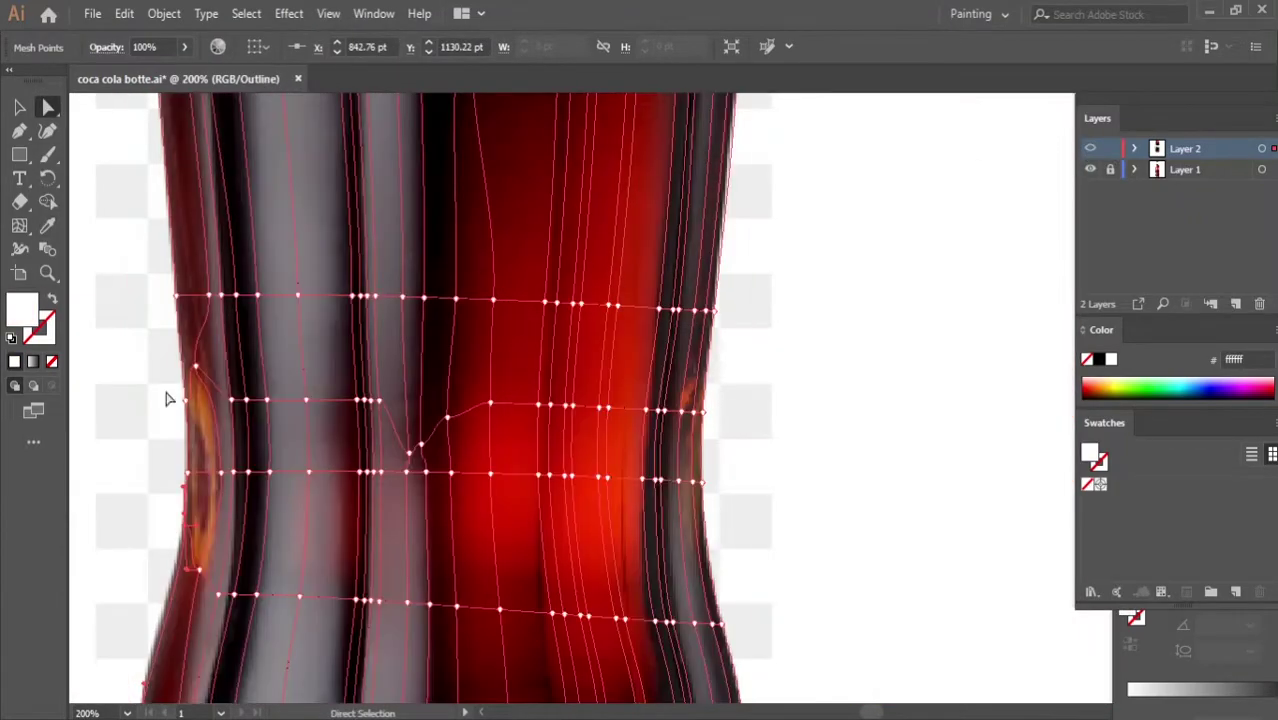
pyautogui.press('i')
pyautogui.keyDown('ctrl'); pyautogui.click(421, 444); pyautogui.keyUp('ctrl')
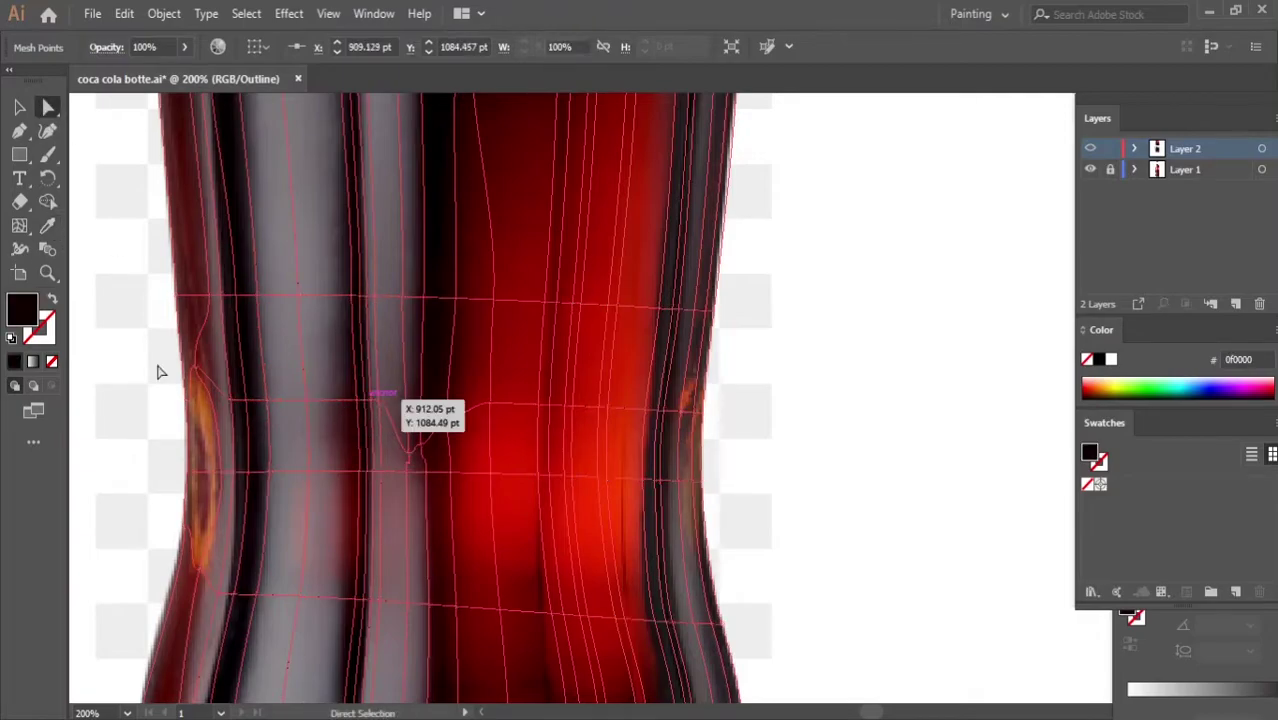
pyautogui.click(426, 428)
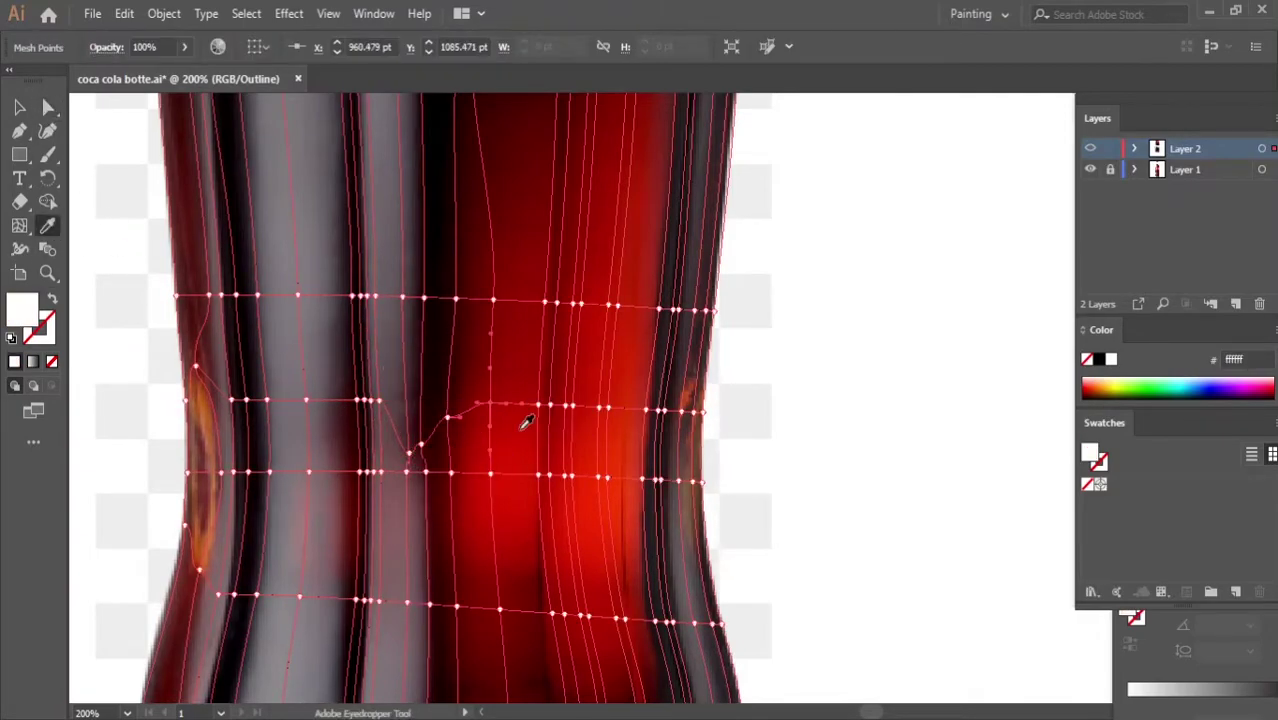
# Recolour waist mesh points with a white highlight and a muted brown
pyautogui.keyDown('ctrl'); pyautogui.click(538, 405); pyautogui.keyUp('ctrl')
pyautogui.click(545, 408)
pyautogui.click(47, 107)
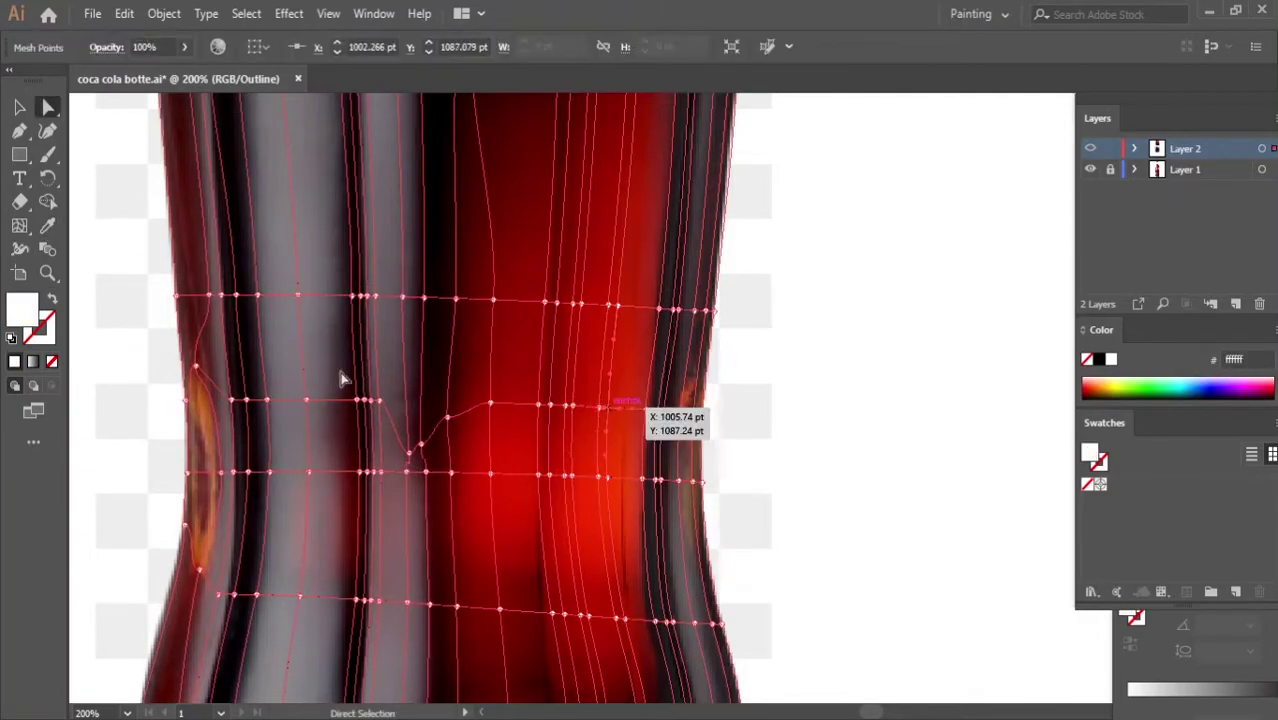
pyautogui.keyDown('ctrl'); pyautogui.click(665, 411); pyautogui.keyUp('ctrl')
pyautogui.click(695, 428)
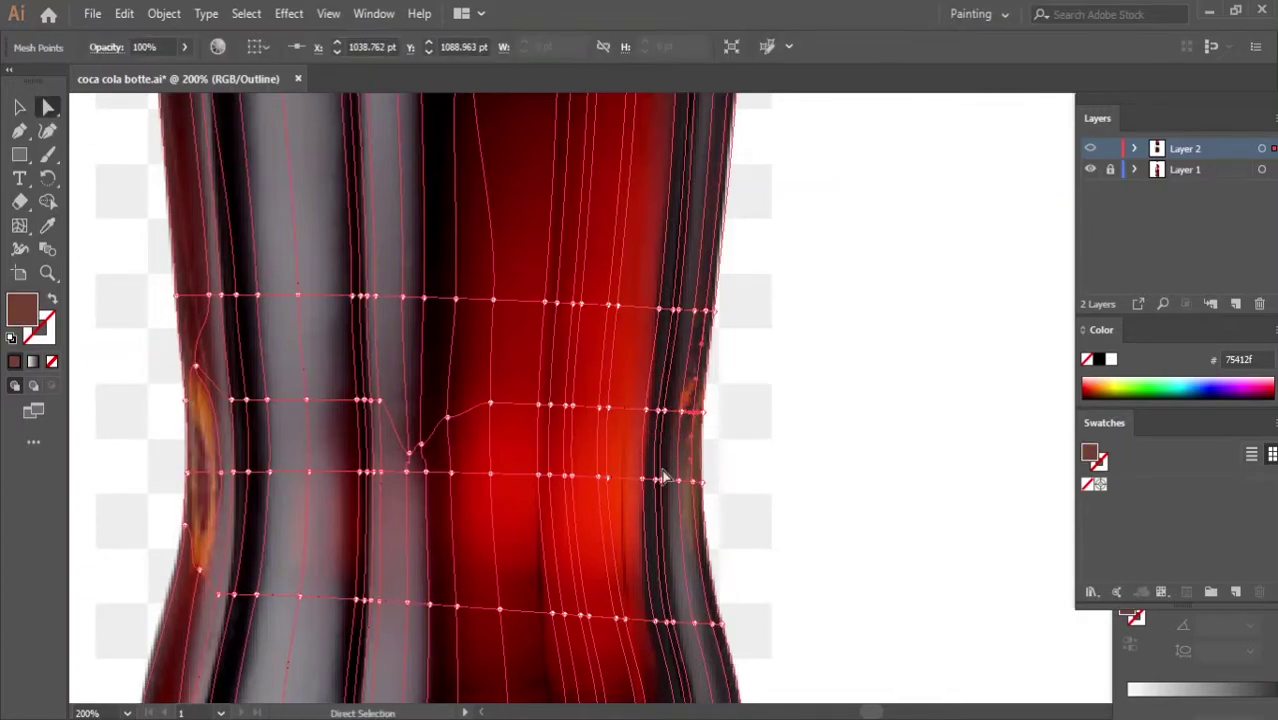
pyautogui.keyDown('ctrl'); pyautogui.click(265, 466); pyautogui.keyUp('ctrl')
pyautogui.click(268, 466)
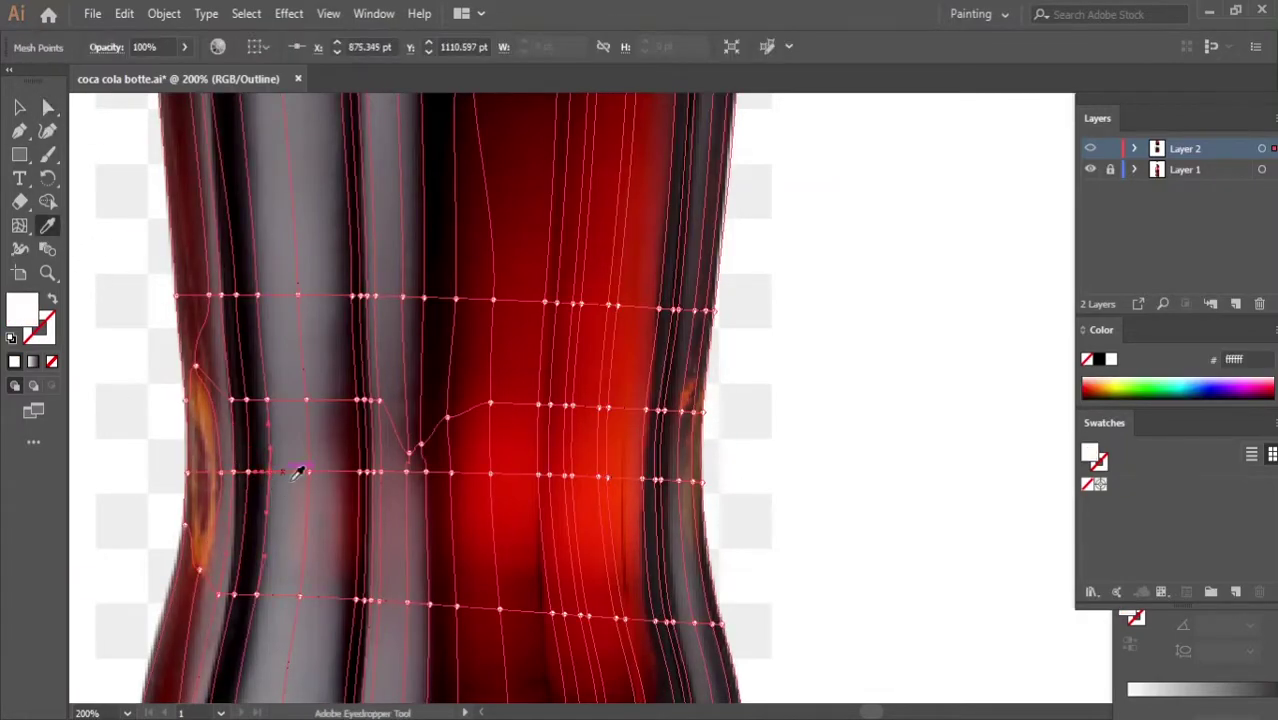
pyautogui.keyDown('ctrl'); pyautogui.click(362, 472); pyautogui.keyUp('ctrl')
# Add a vertical mesh line across the waist and colour its points dark, dark red and bright red
pyautogui.click(350, 398)
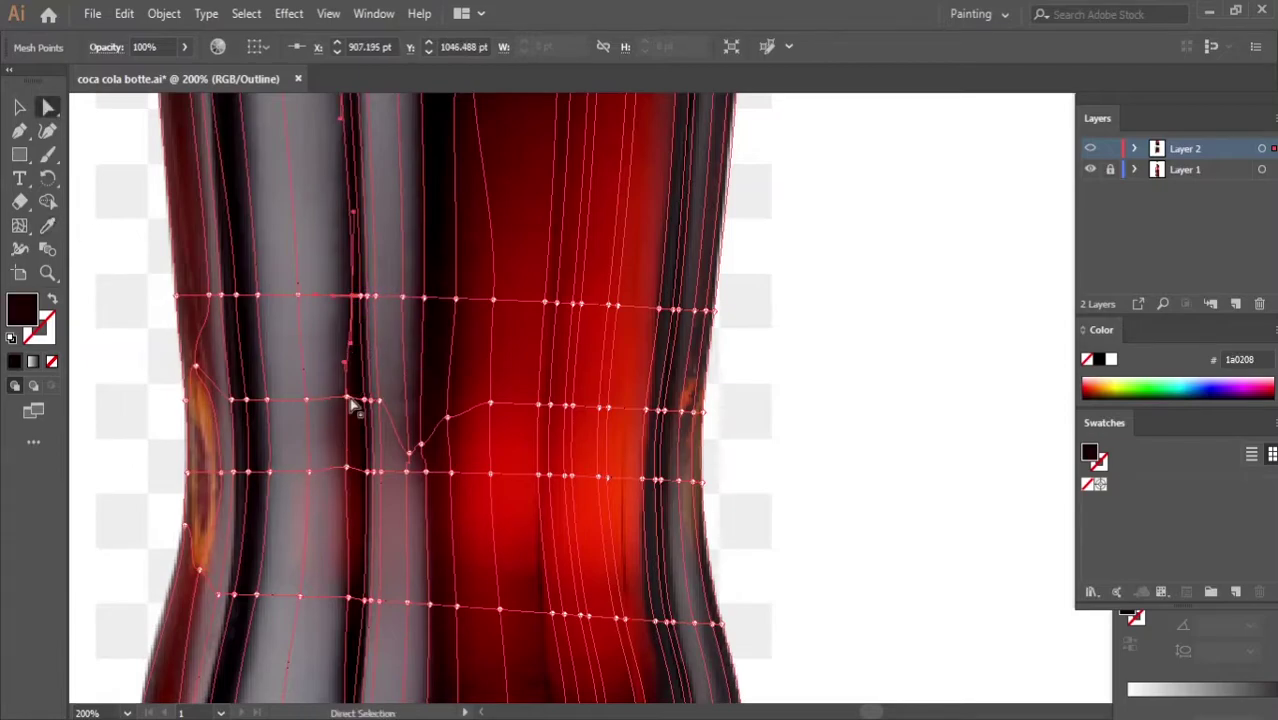
pyautogui.click(47, 226)
pyautogui.scroll(-3, 246, 491)
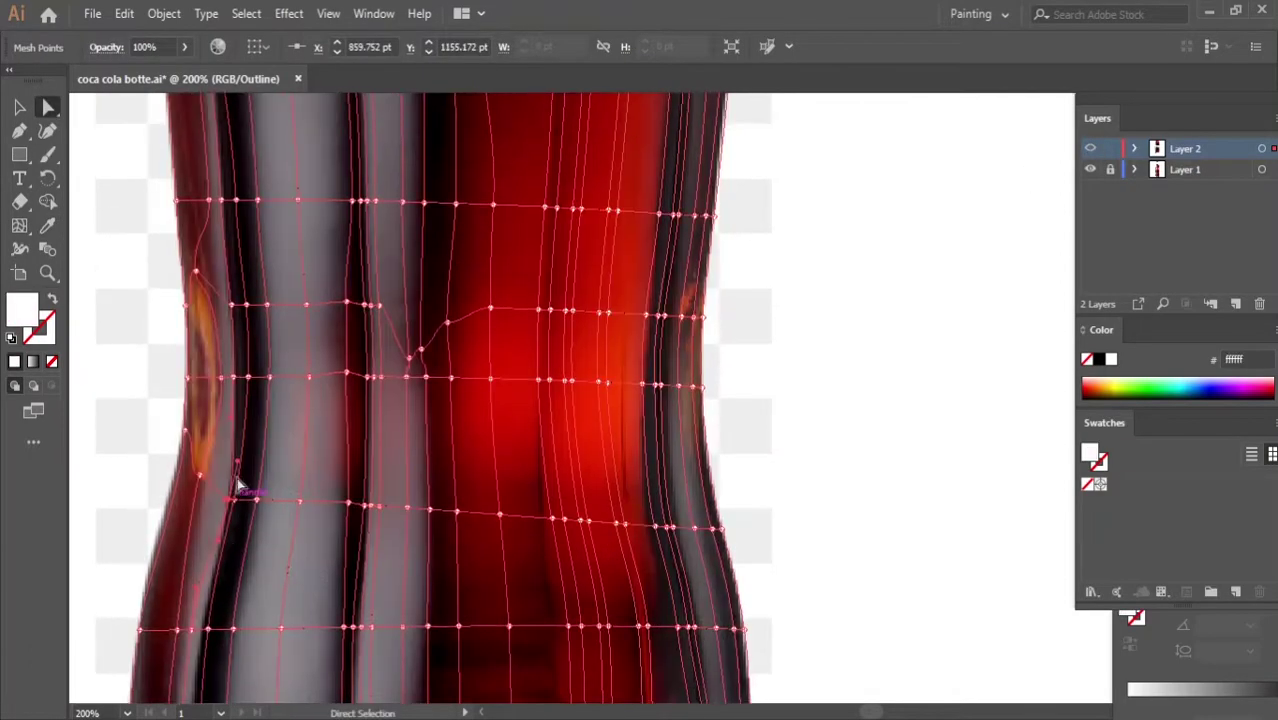
pyautogui.keyDown('ctrl'); pyautogui.click(245, 378); pyautogui.keyUp('ctrl')
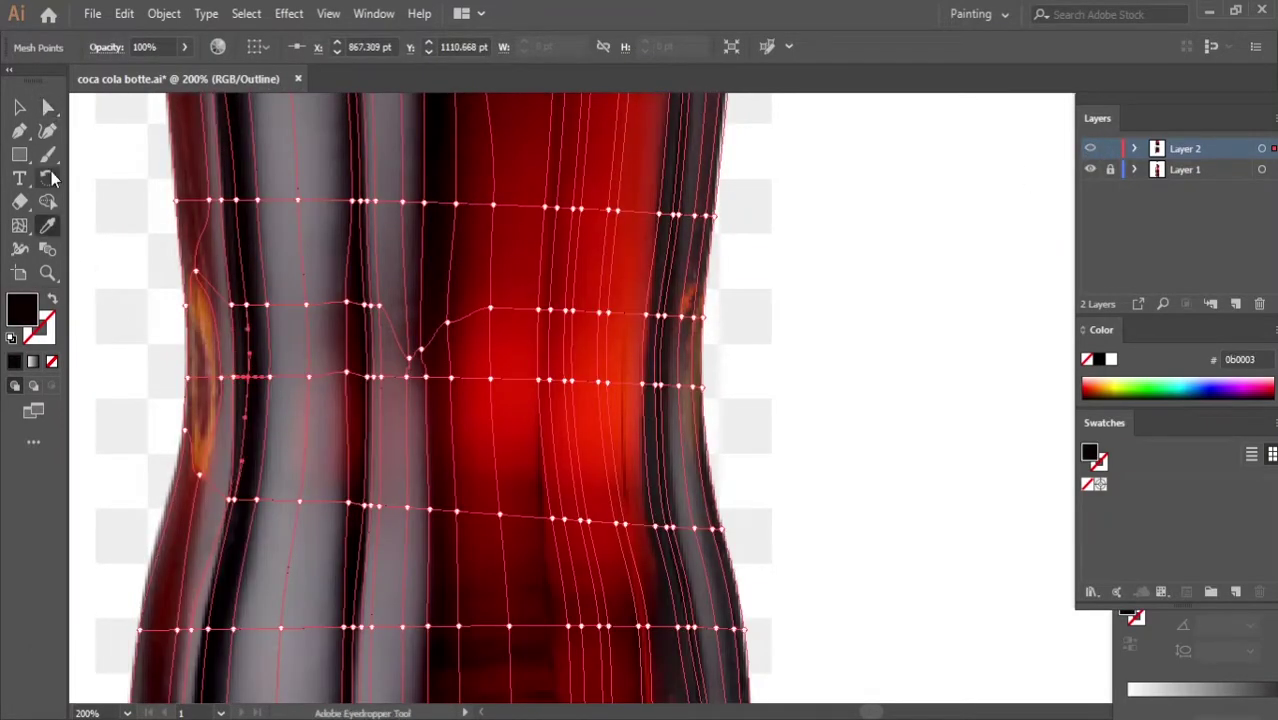
pyautogui.keyDown('ctrl'); pyautogui.click(371, 377); pyautogui.keyUp('ctrl')
pyautogui.click(448, 381)
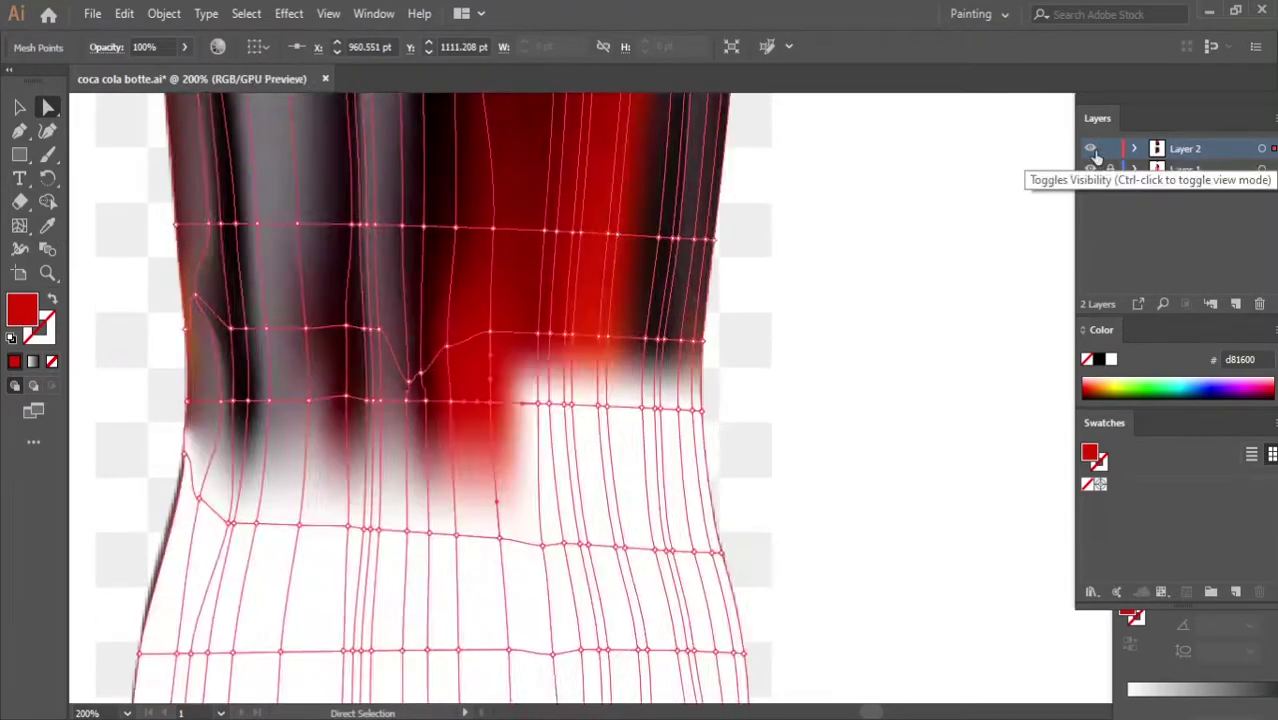
pyautogui.click(50, 108)
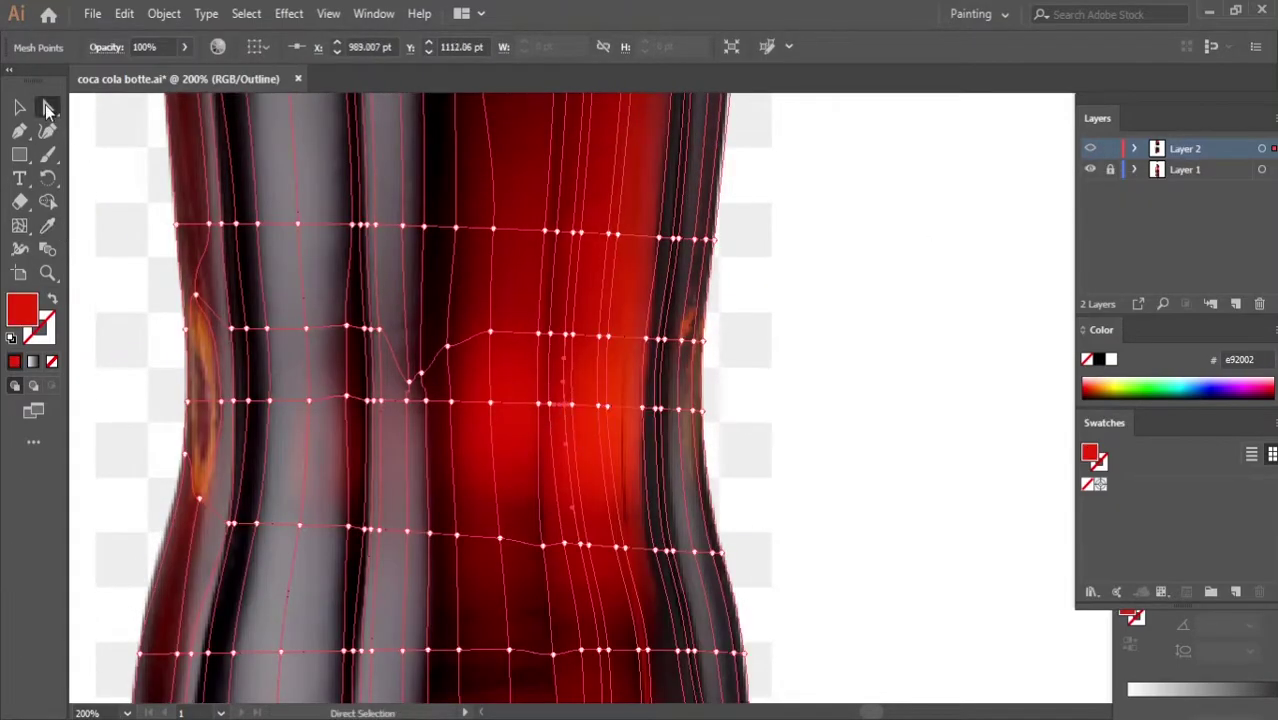
# Give a right-side waist mesh point a sampled white
pyautogui.click(592, 407)
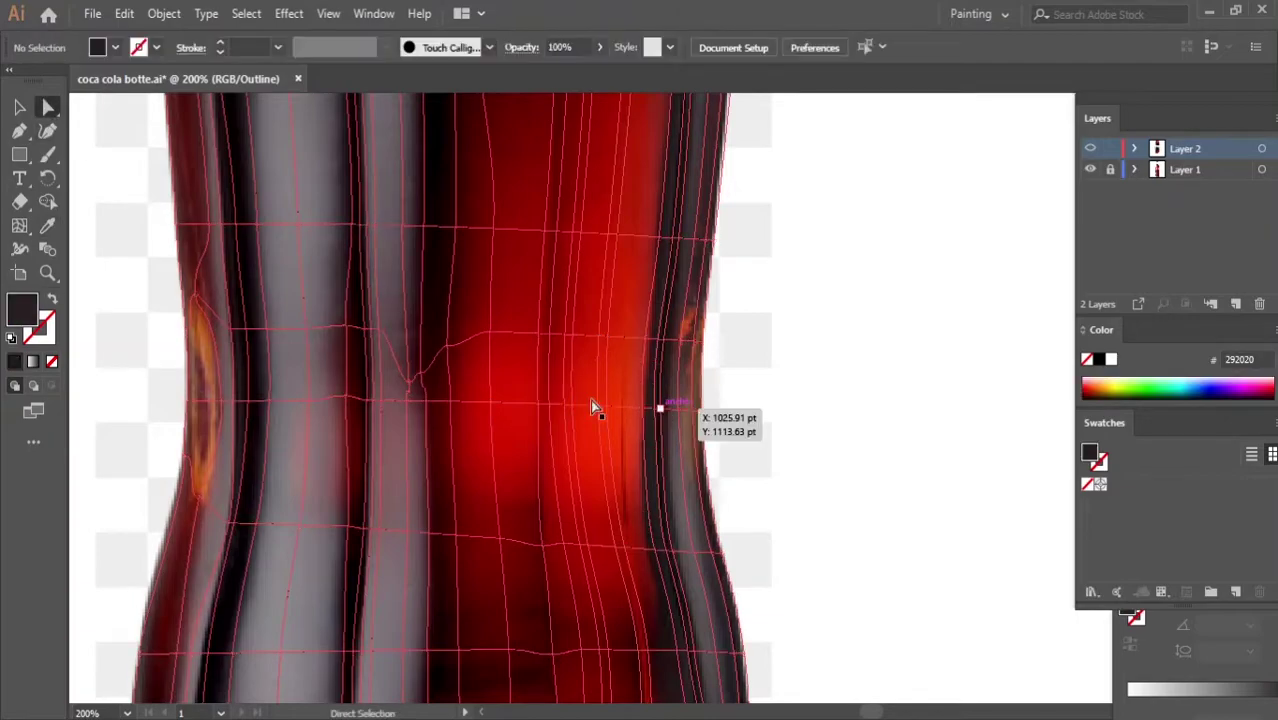
pyautogui.click(660, 408)
pyautogui.press('i')
pyautogui.click(760, 425)
# Recurve the lower waist mesh lines by nudging points up-right and right
pyautogui.scroll(-3, 760, 425)
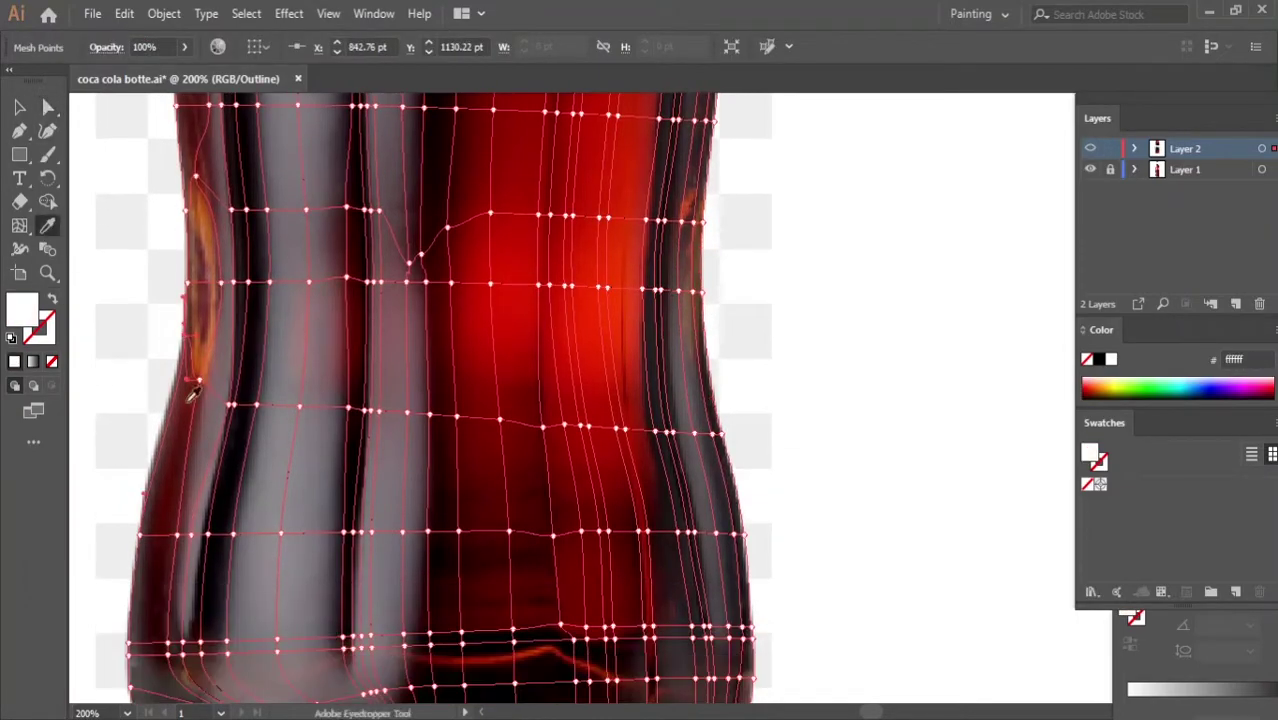
pyautogui.hotkey('ctrl', '=')
pyautogui.press('a')
pyautogui.click(336, 374)
pyautogui.click(42, 111)
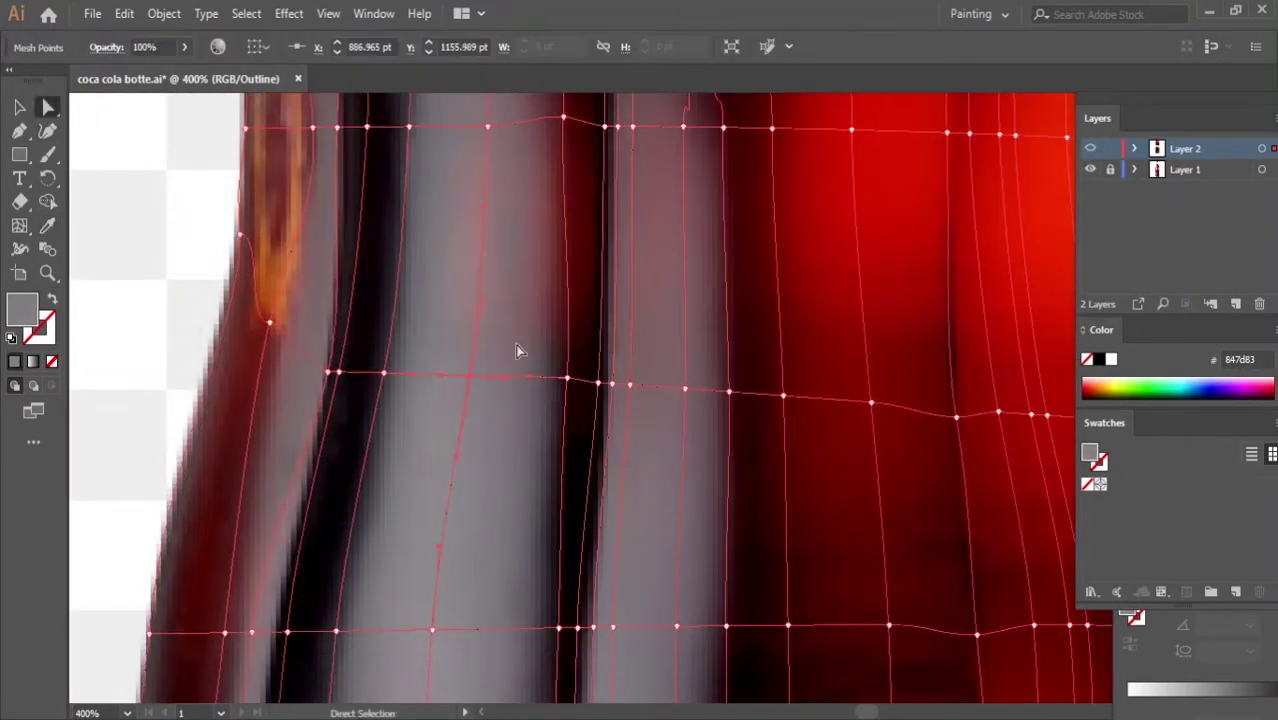
pyautogui.click(602, 384)
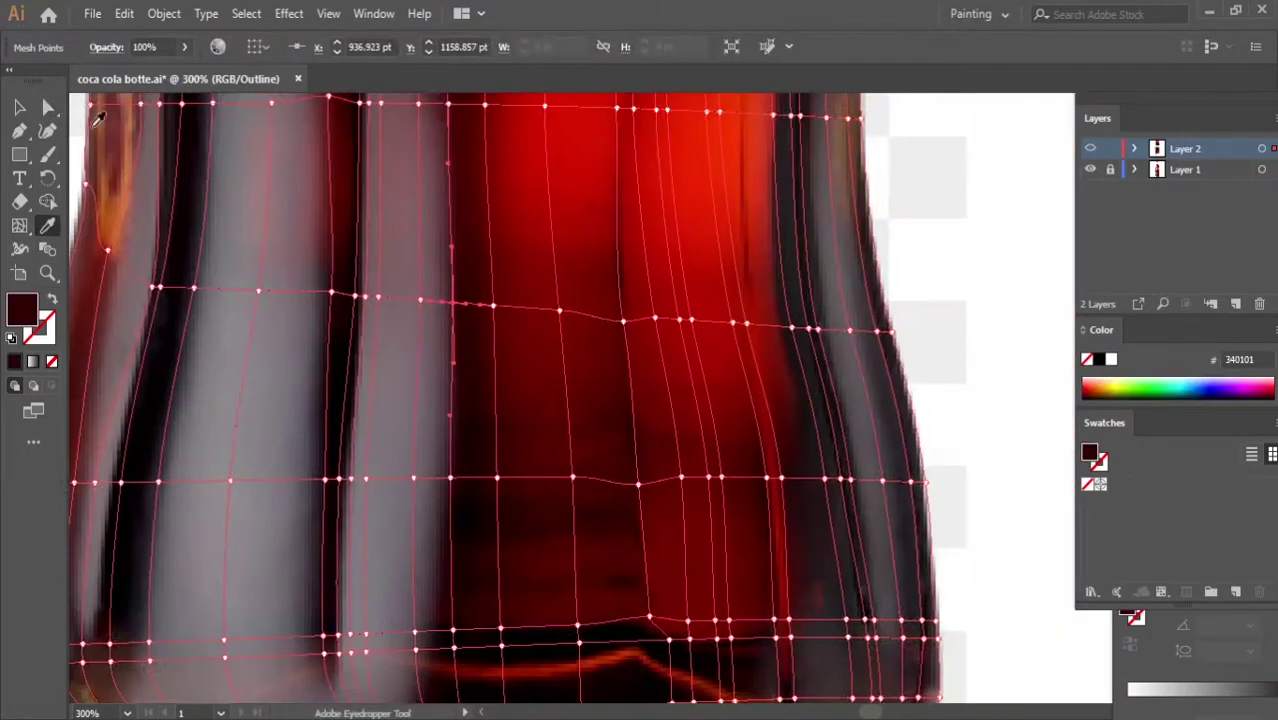
pyautogui.click(44, 111)
pyautogui.click(656, 321)
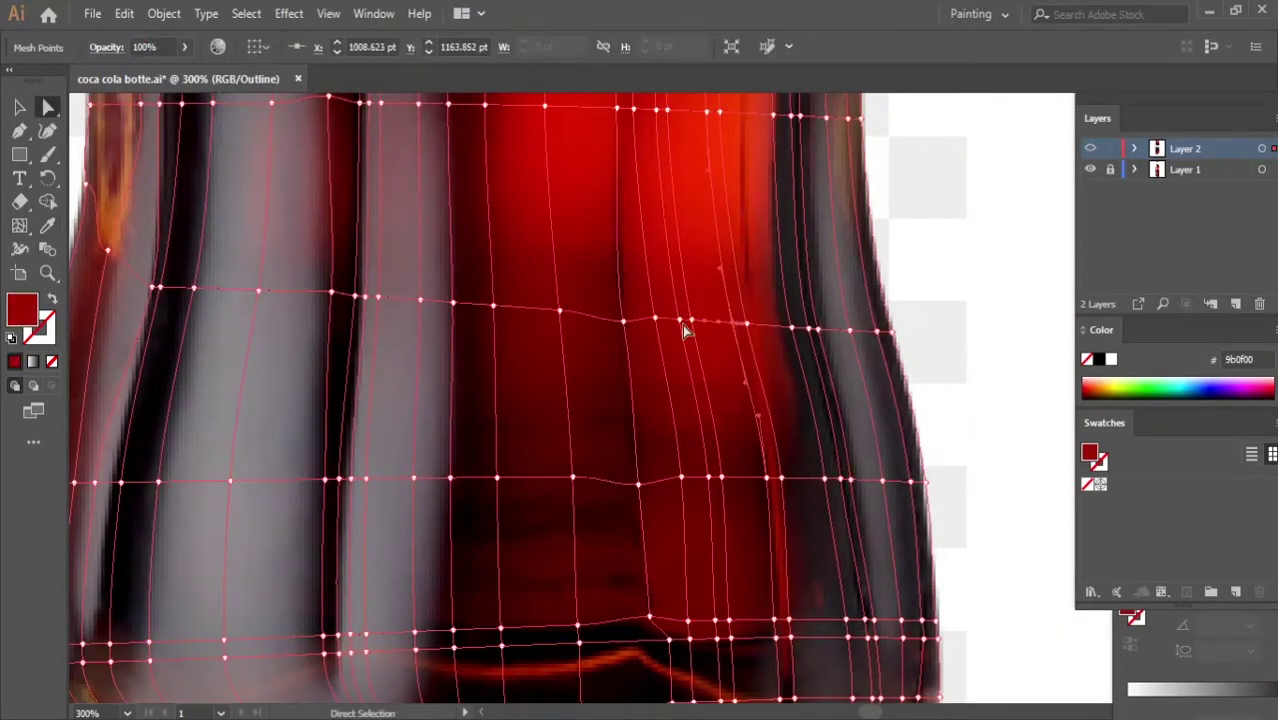
pyautogui.moveTo(783, 479); pyautogui.dragTo(801, 468)
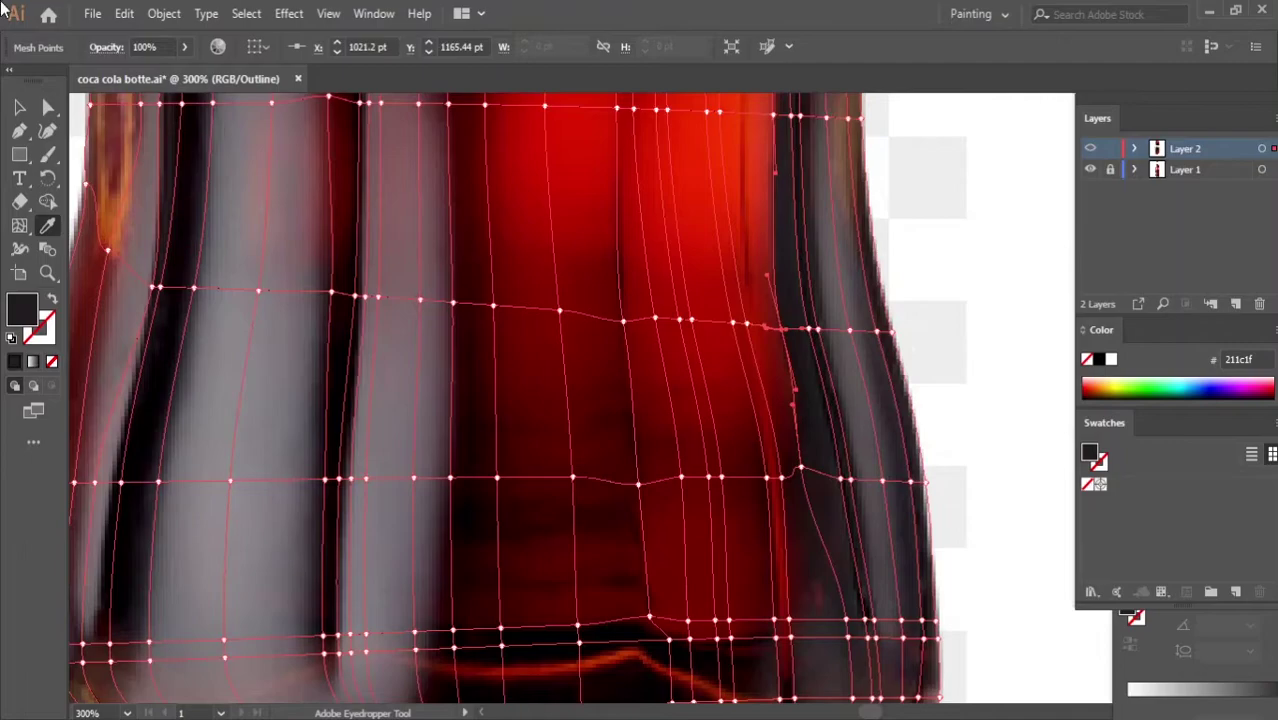
pyautogui.moveTo(766, 327); pyautogui.dragTo(808, 328)
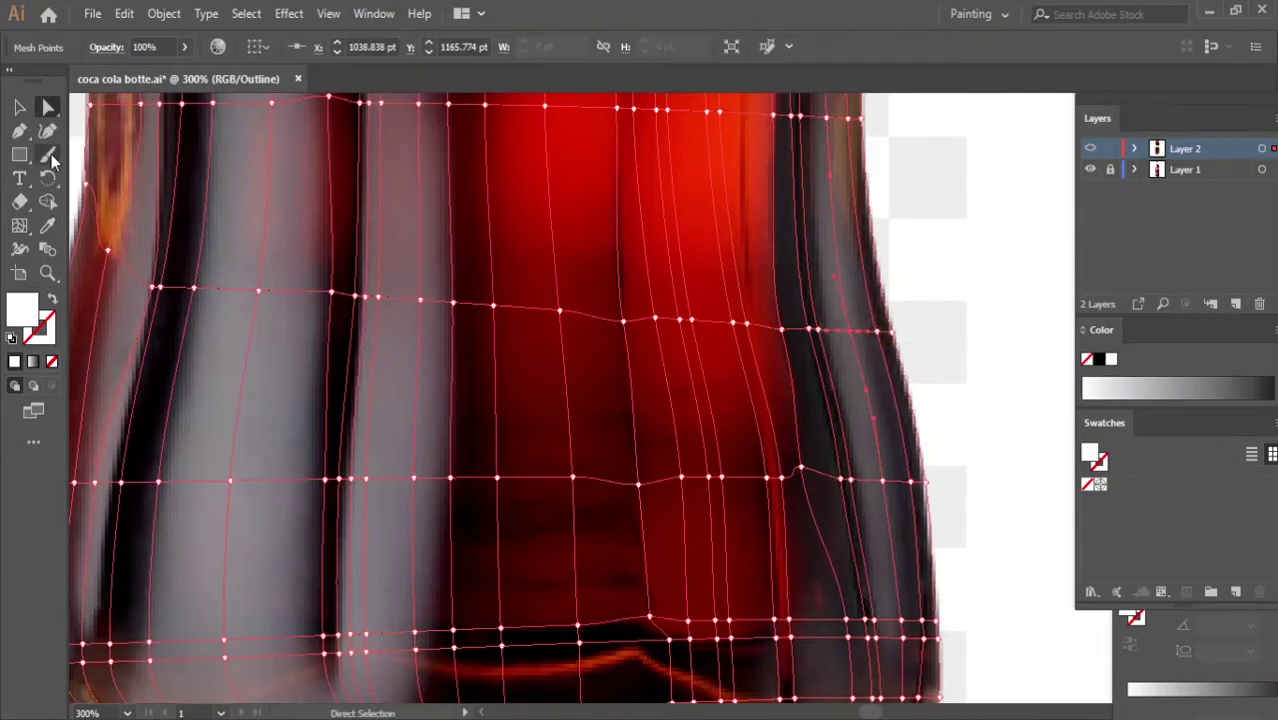
# Colour a point dark red and nudge lower-left and base mesh points leftward
pyautogui.click(47, 226)
pyautogui.click(850, 321)
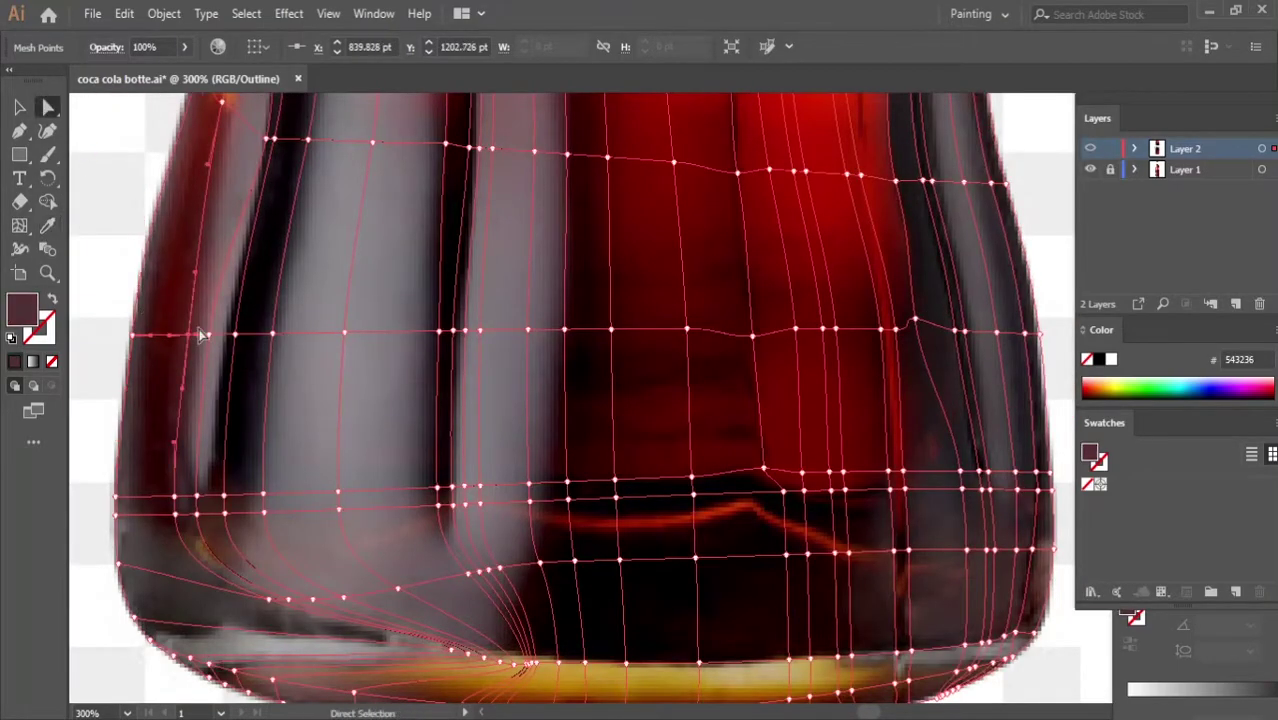
pyautogui.moveTo(263, 496); pyautogui.dragTo(243, 488)
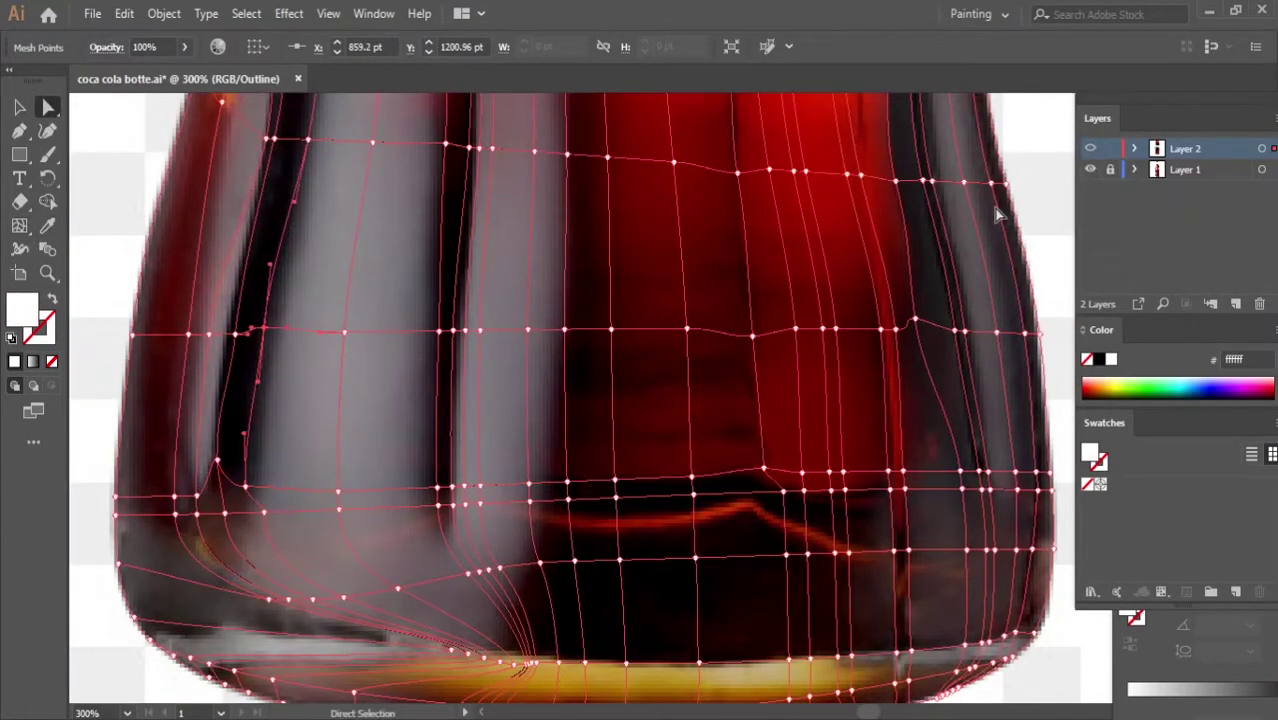
pyautogui.press('a')
pyautogui.click(343, 331)
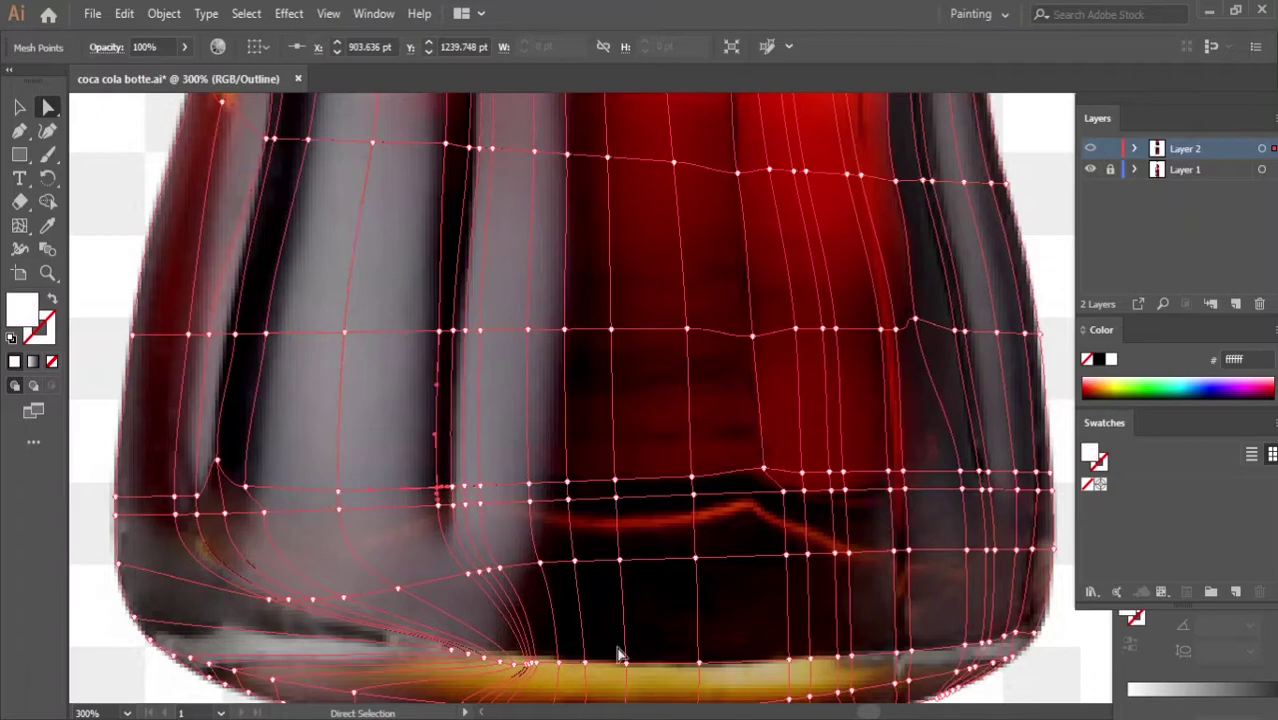
pyautogui.moveTo(437, 488); pyautogui.dragTo(420, 494)
# Colour base mesh points grey and near-black sampled from the photo
pyautogui.press('i')
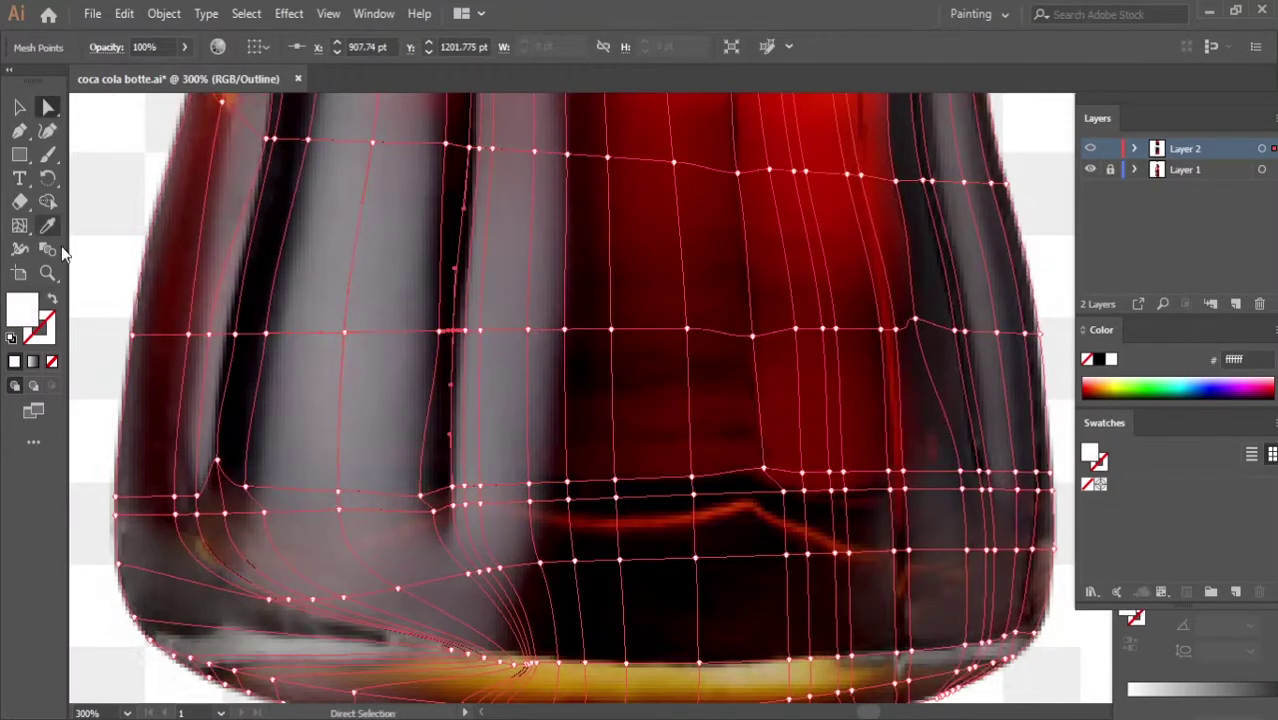
pyautogui.press('i')
pyautogui.press('a')
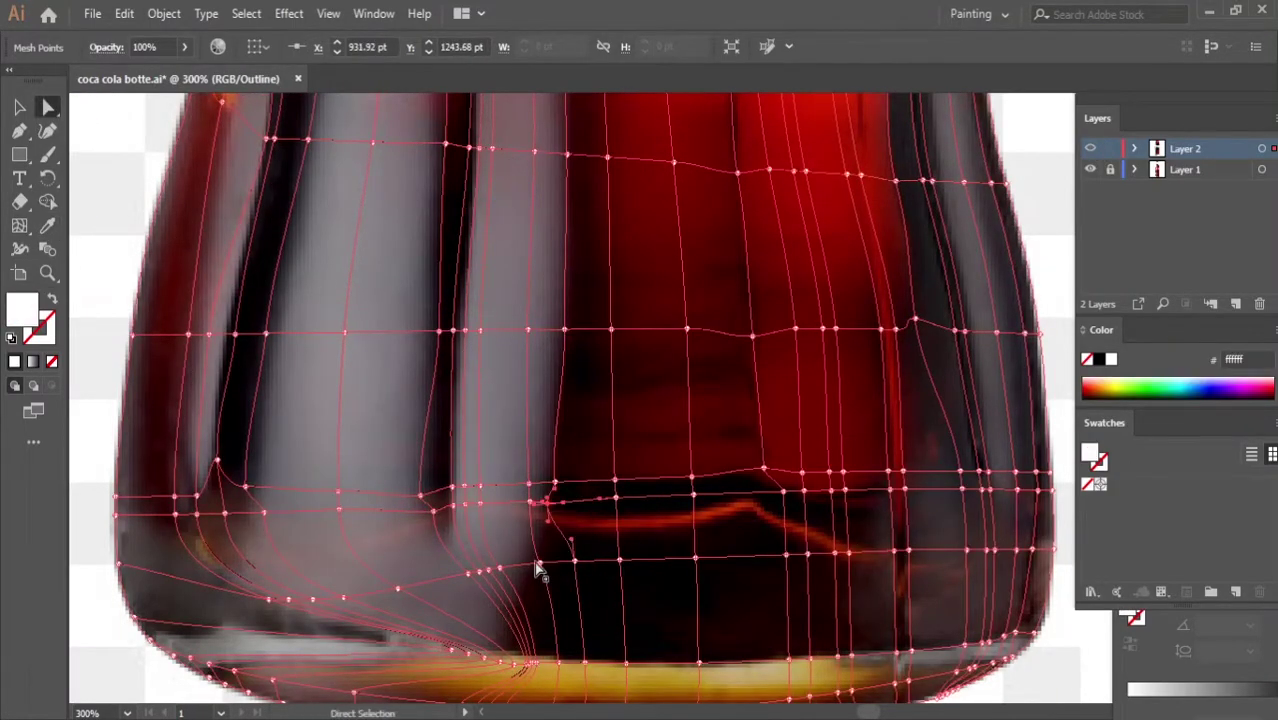
pyautogui.click(530, 565)
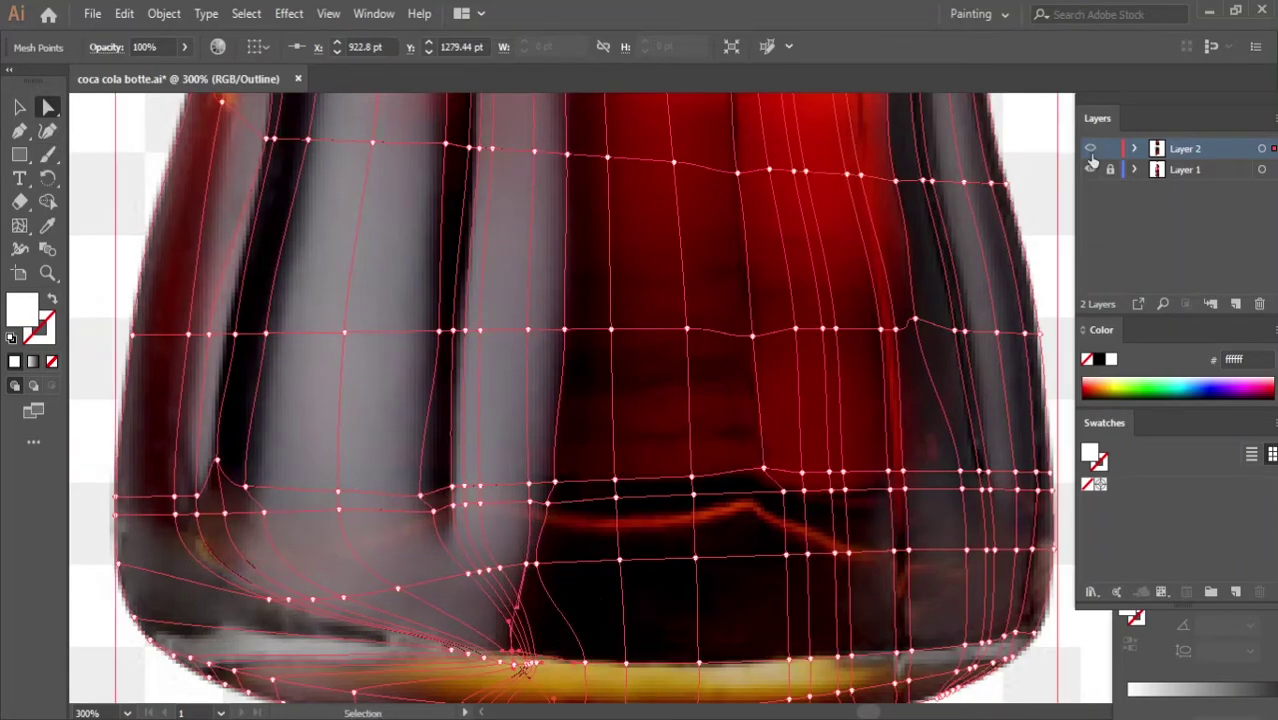
pyautogui.press('i')
pyautogui.click(540, 600)
# Recolour right-side mesh points with colours sampled from the photo
pyautogui.press('a')
pyautogui.click(745, 335)
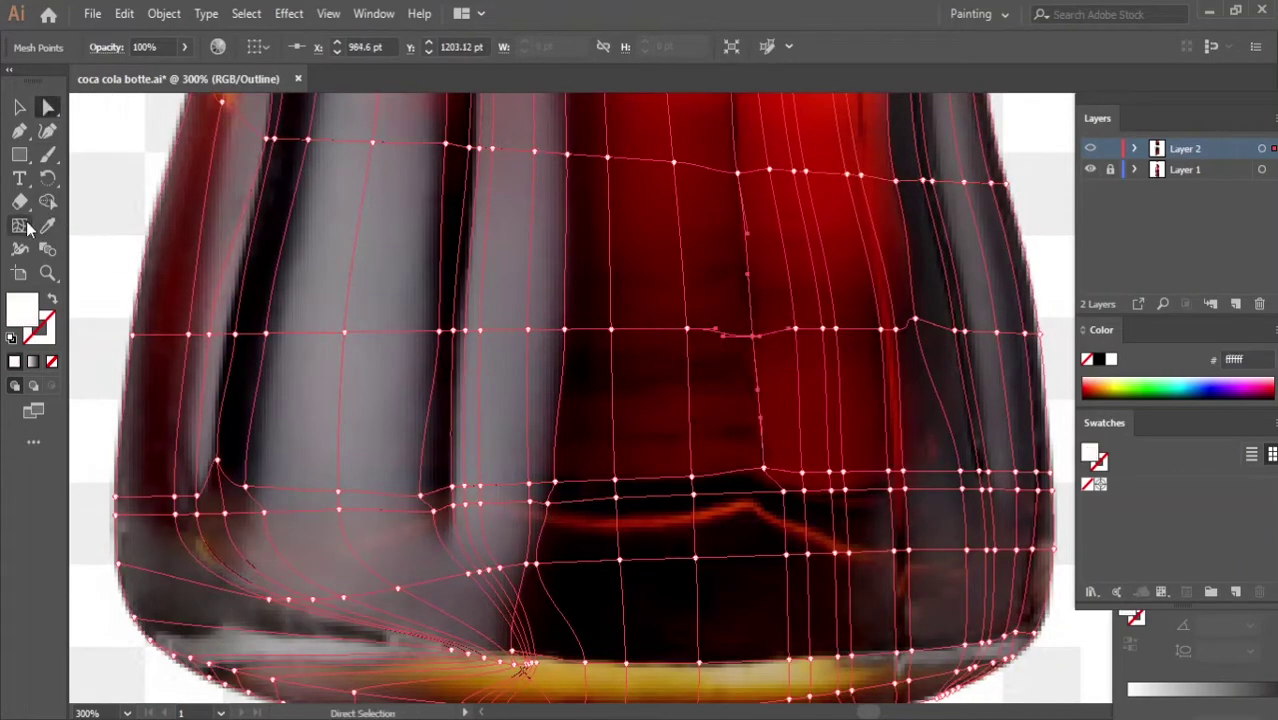
pyautogui.press('a')
pyautogui.click(842, 337)
pyautogui.press('i')
pyautogui.click(670, 309)
pyautogui.press('a')
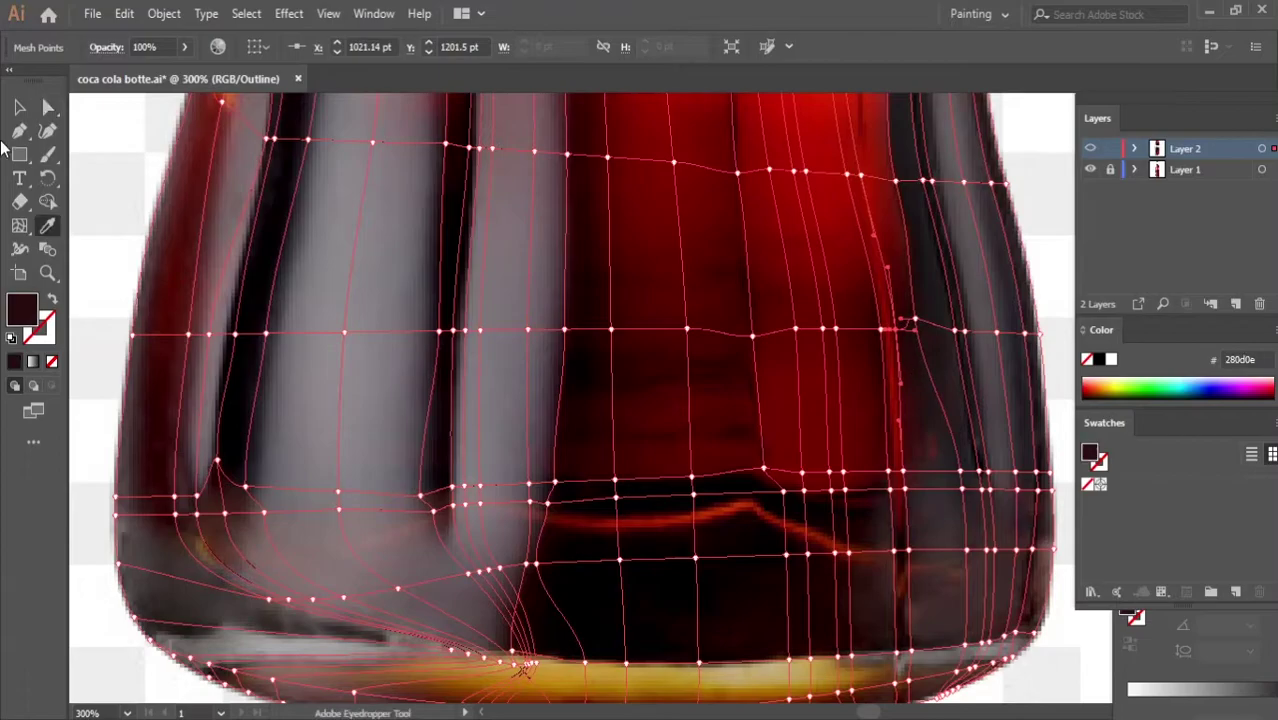
pyautogui.hotkey('ctrl', 'shift', 'a')
pyautogui.click(167, 218)
# Compare the coloured mesh preview against the outline view of the lower bottle
pyautogui.hotkey('ctrl', 'y')
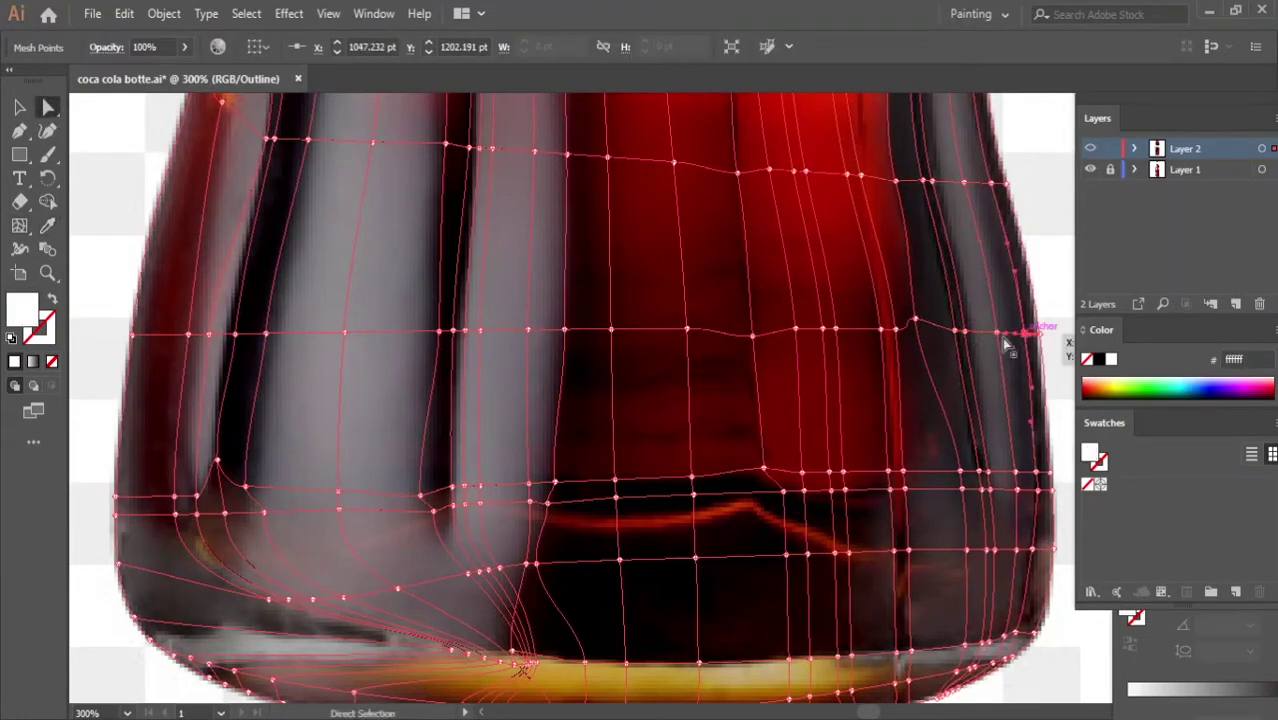
pyautogui.hotkey('ctrl', '-')
pyautogui.hotkey('ctrl', '-')
pyautogui.hotkey('ctrl', '-')
pyautogui.hotkey('ctrl', '+')
pyautogui.hotkey('ctrl', '+')
pyautogui.hotkey('ctrl', 'y')
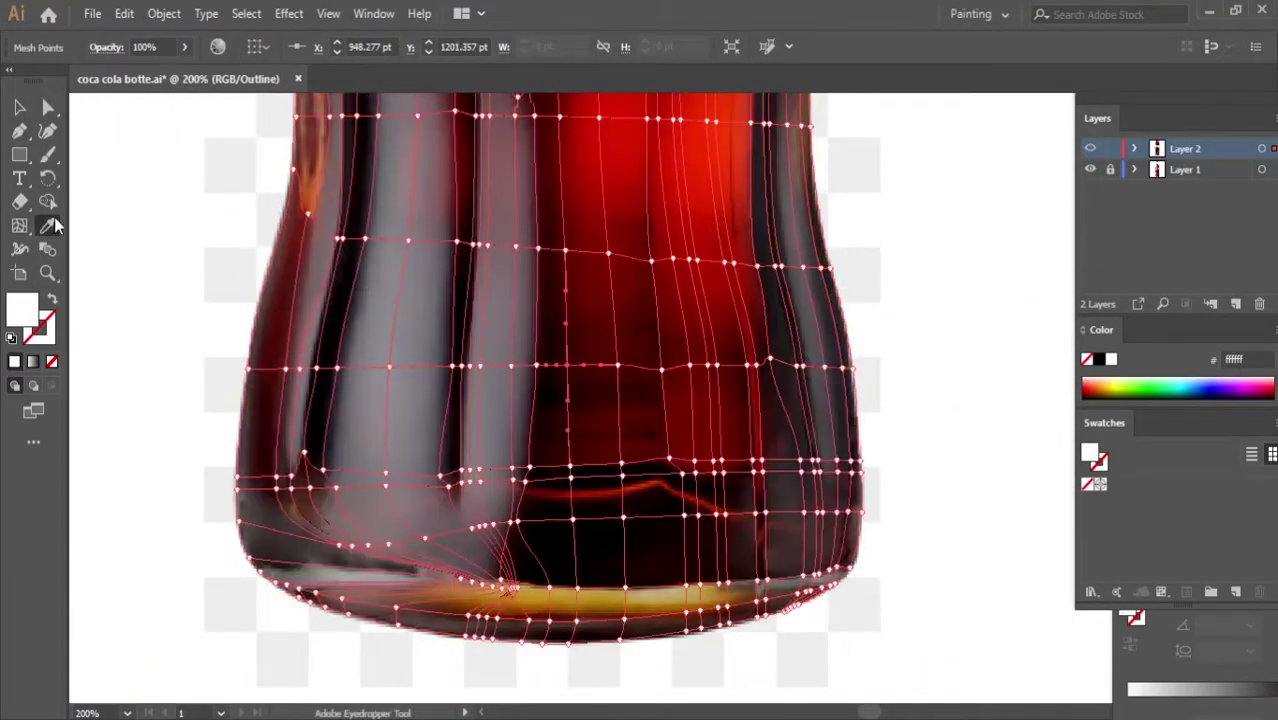
pyautogui.hotkey('ctrl', 'y')
pyautogui.hotkey('ctrl', 'y')
pyautogui.press('a')
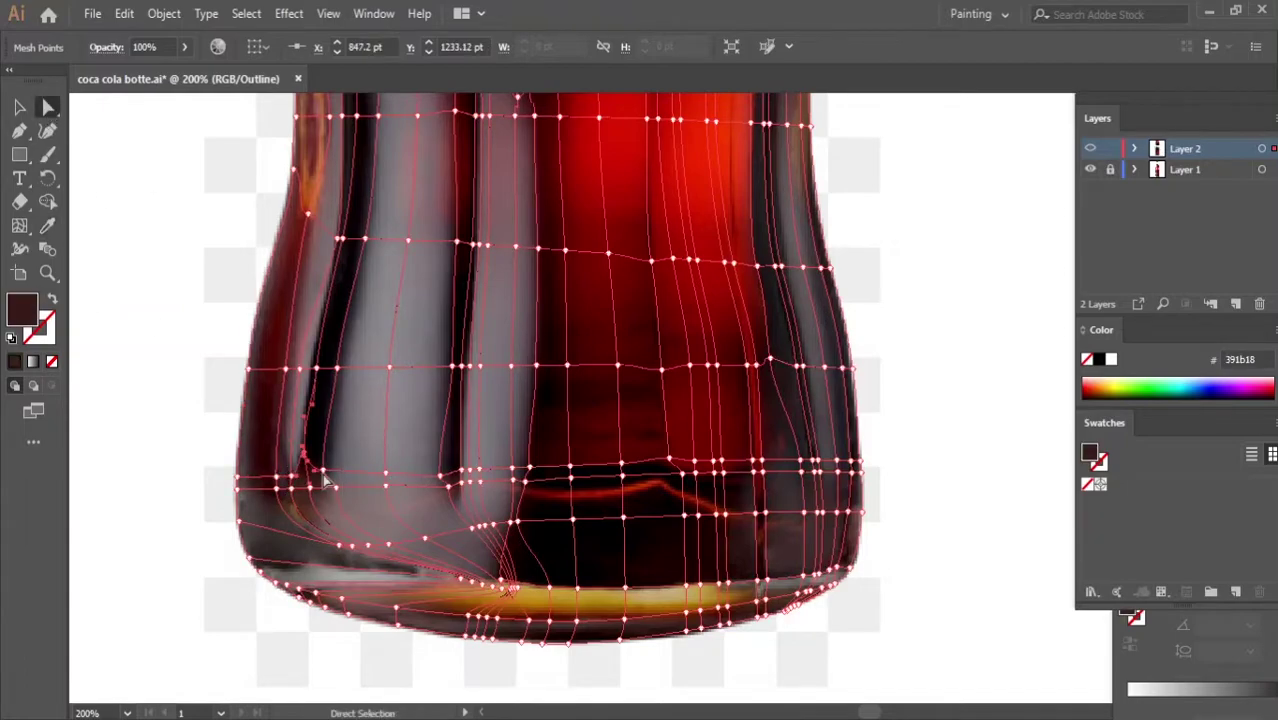
# Recolour mesh points along the red highlight from the photo
pyautogui.click(454, 478)
pyautogui.hotkey('ctrl', '+')
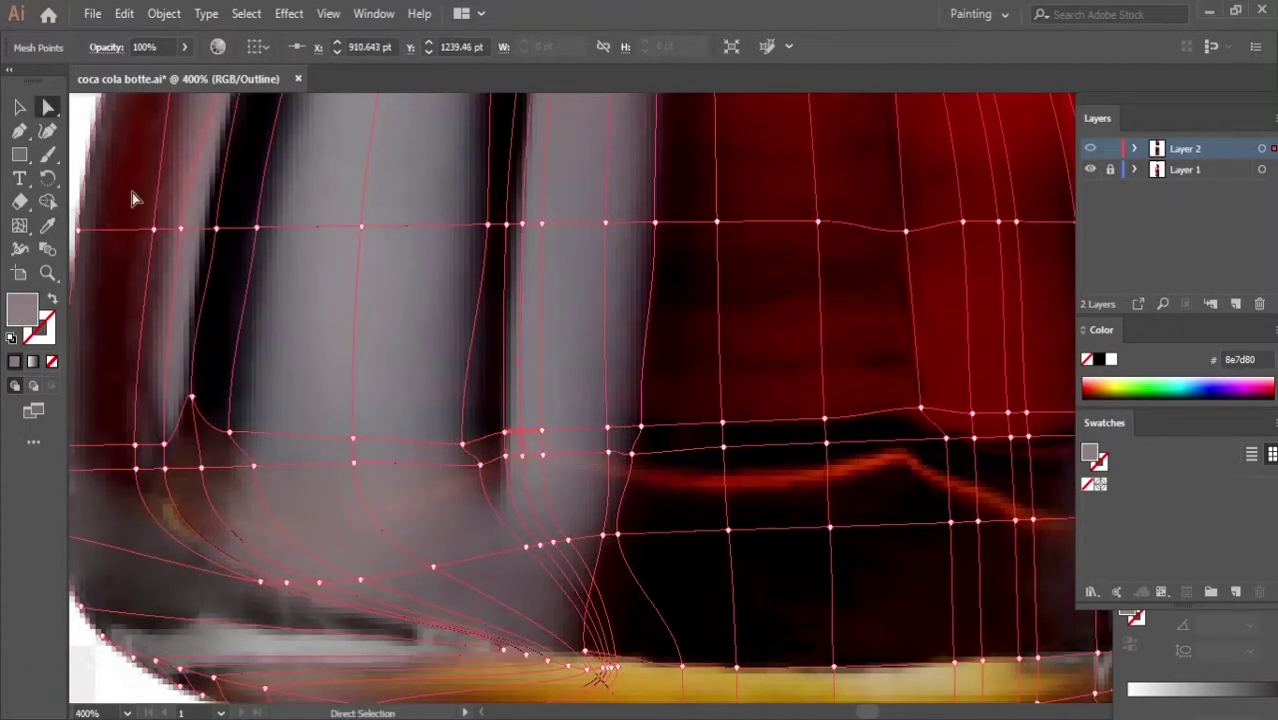
pyautogui.click(722, 427)
pyautogui.press('i')
pyautogui.press('a')
pyautogui.click(941, 408)
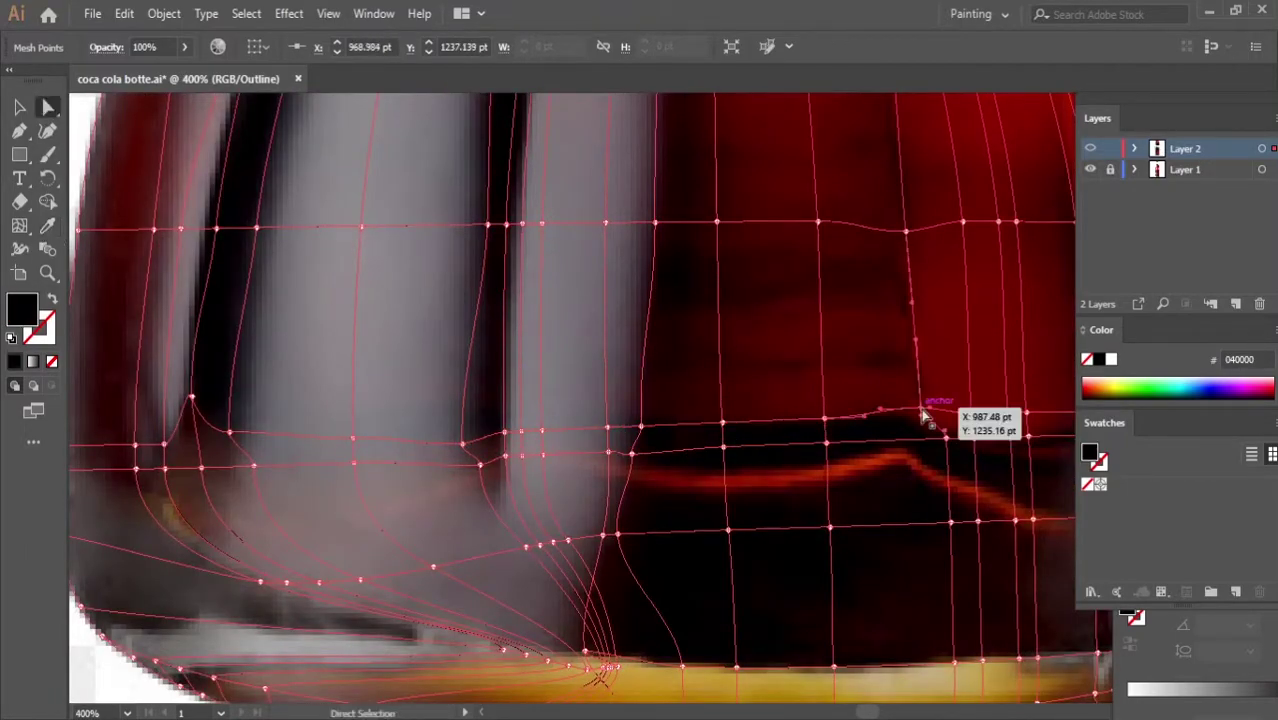
pyautogui.press('i')
pyautogui.press('a')
# Sample photo colours onto mesh points further right and at the right edge
pyautogui.click(1030, 418)
pyautogui.hscroll(5, 600, 400)
pyautogui.press('i')
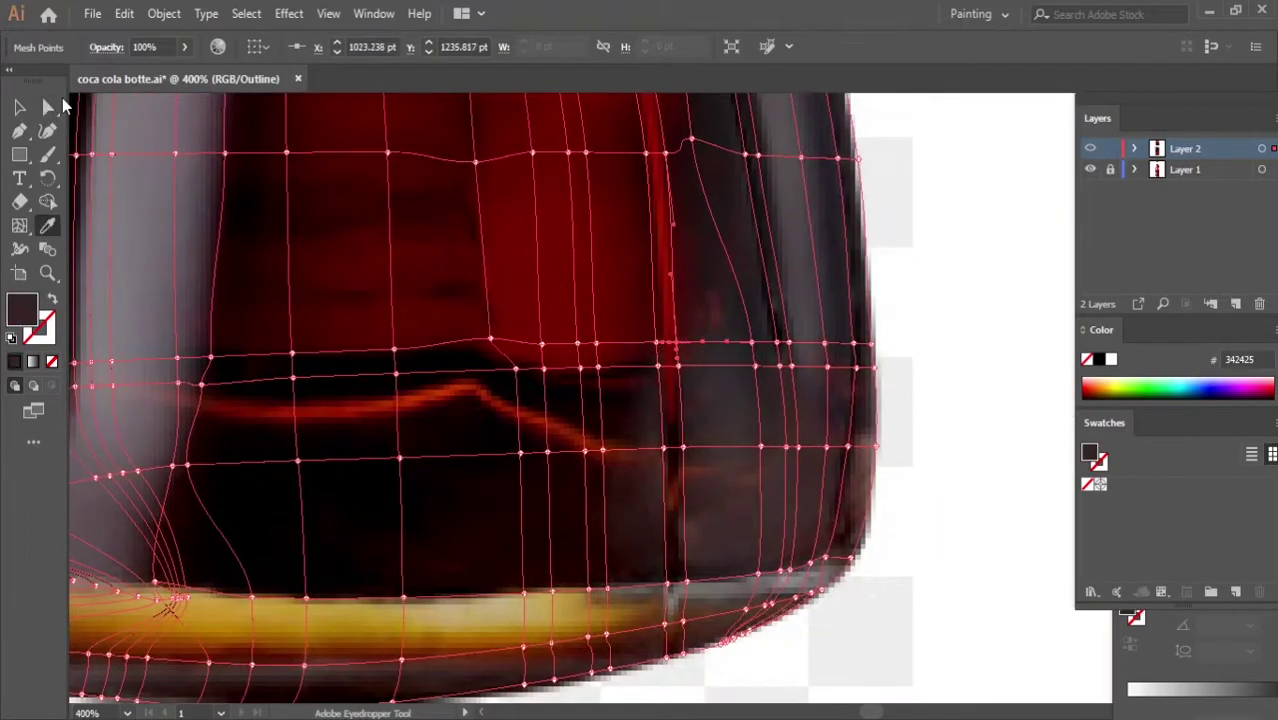
pyautogui.press('a')
pyautogui.click(853, 343)
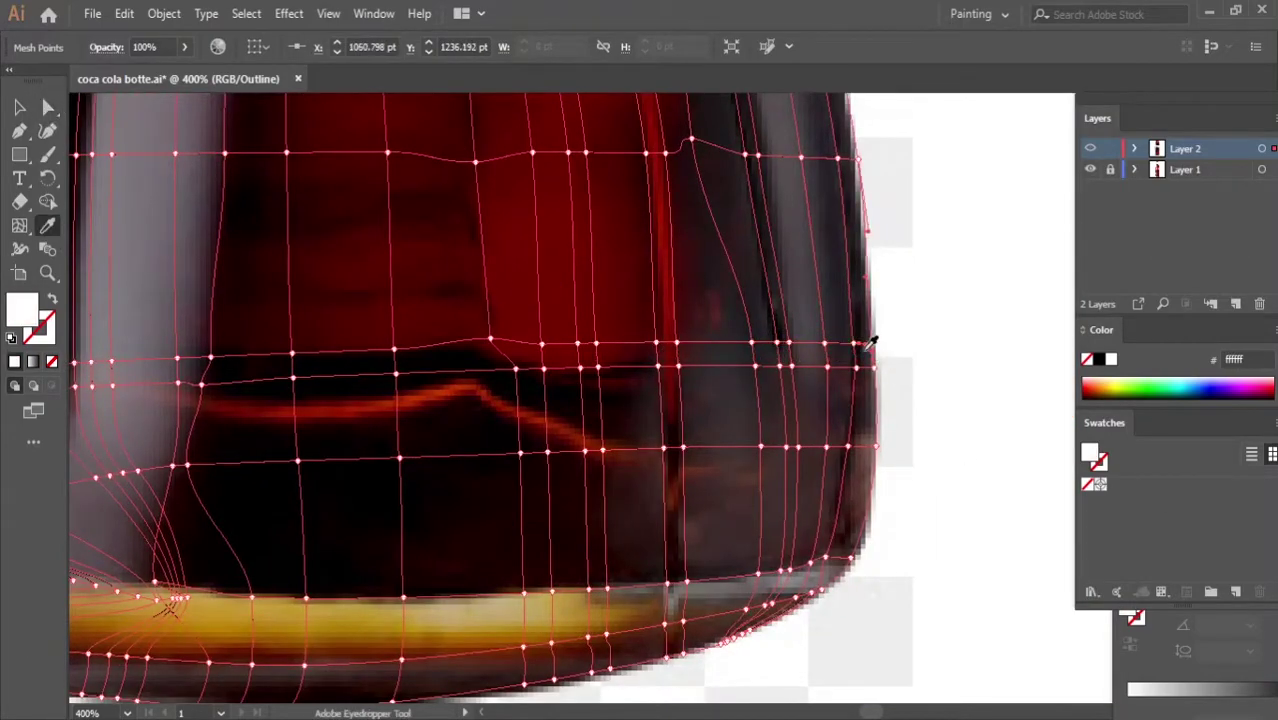
pyautogui.hotkey('ctrl', '-')
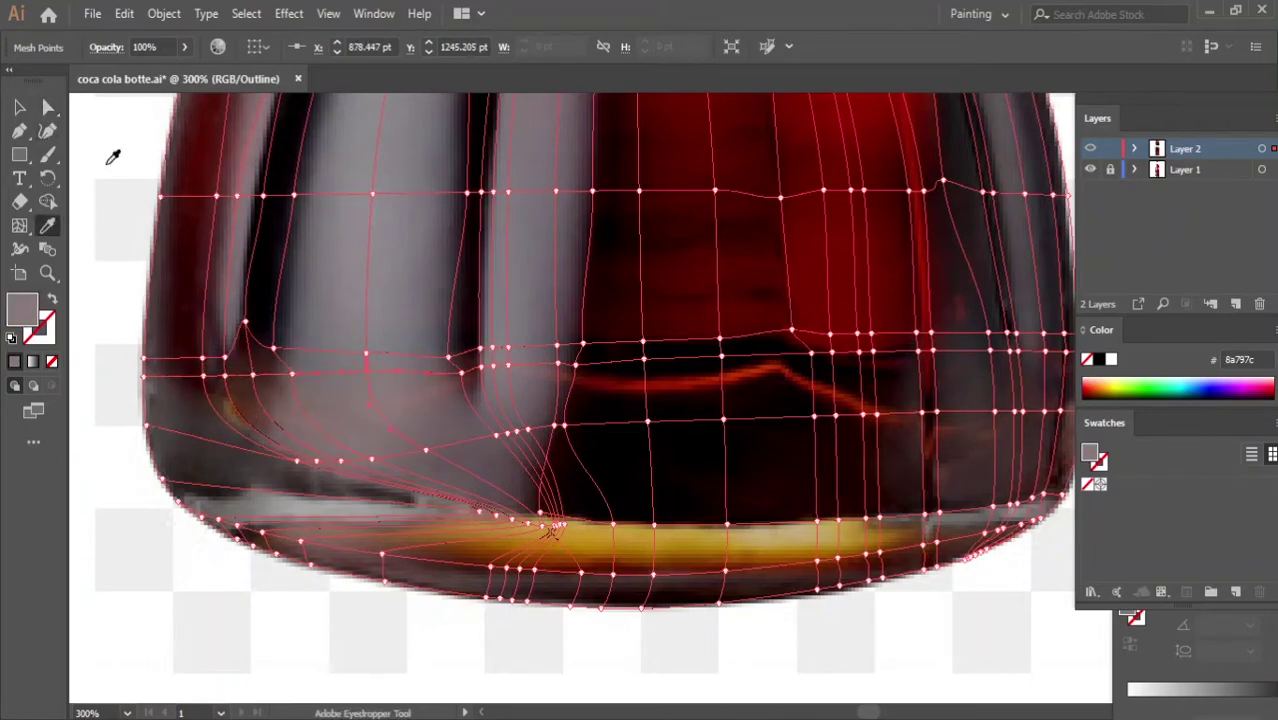
# Move a central mesh point right and darken nearby points dark red and near-black
pyautogui.click(47, 107)
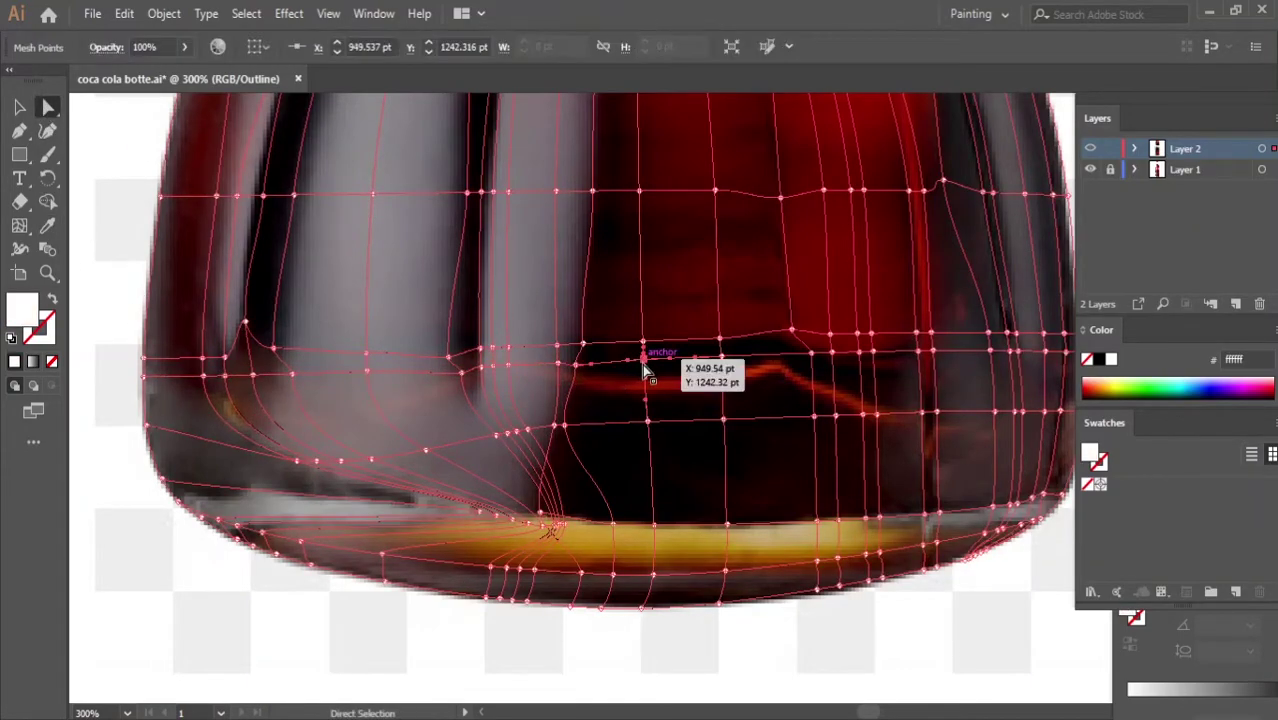
pyautogui.moveTo(562, 362); pyautogui.dragTo(858, 352)
pyautogui.click(643, 345)
pyautogui.click(47, 225)
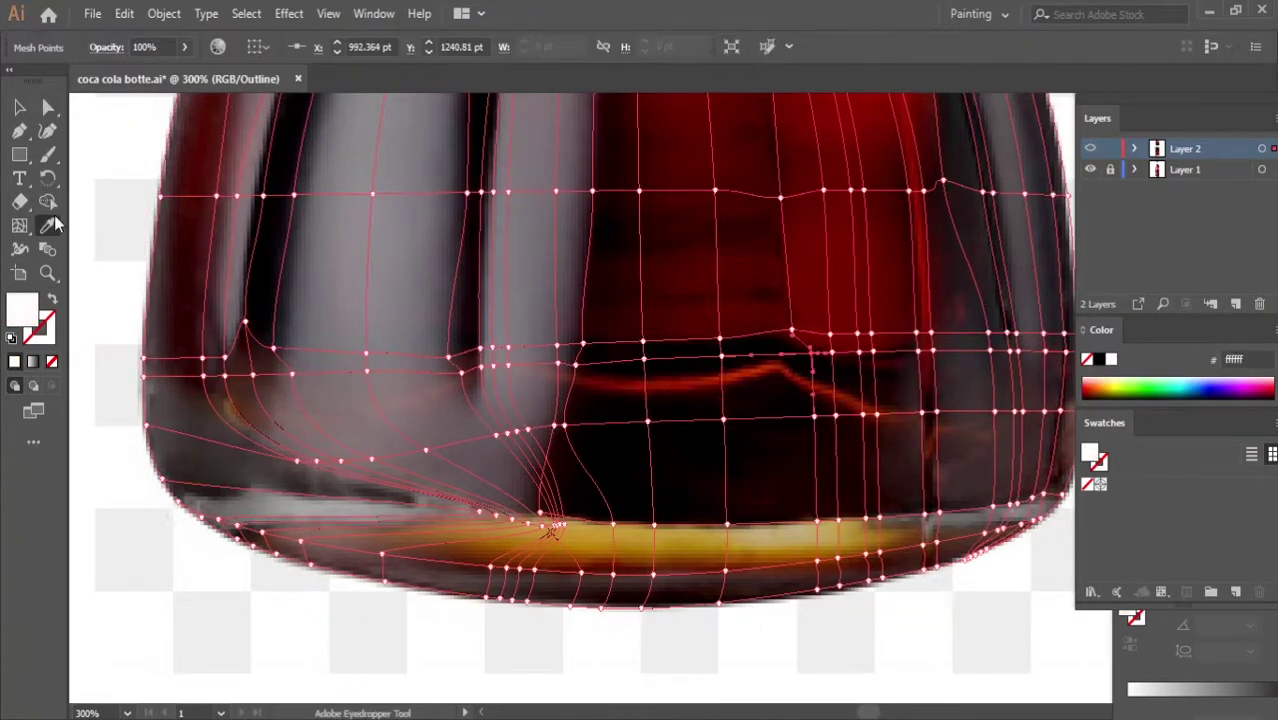
pyautogui.click(80, 118)
pyautogui.click(47, 224)
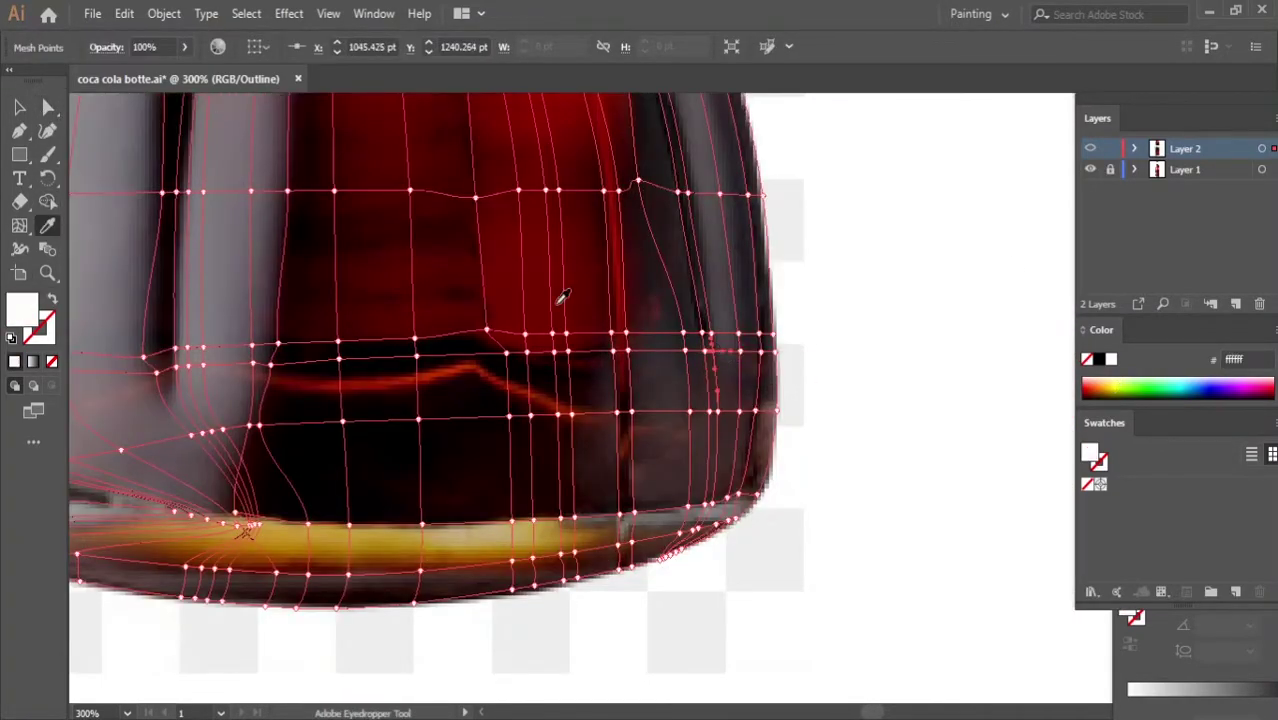
pyautogui.keyDown('ctrl'); pyautogui.click(776, 342); pyautogui.keyUp('ctrl')
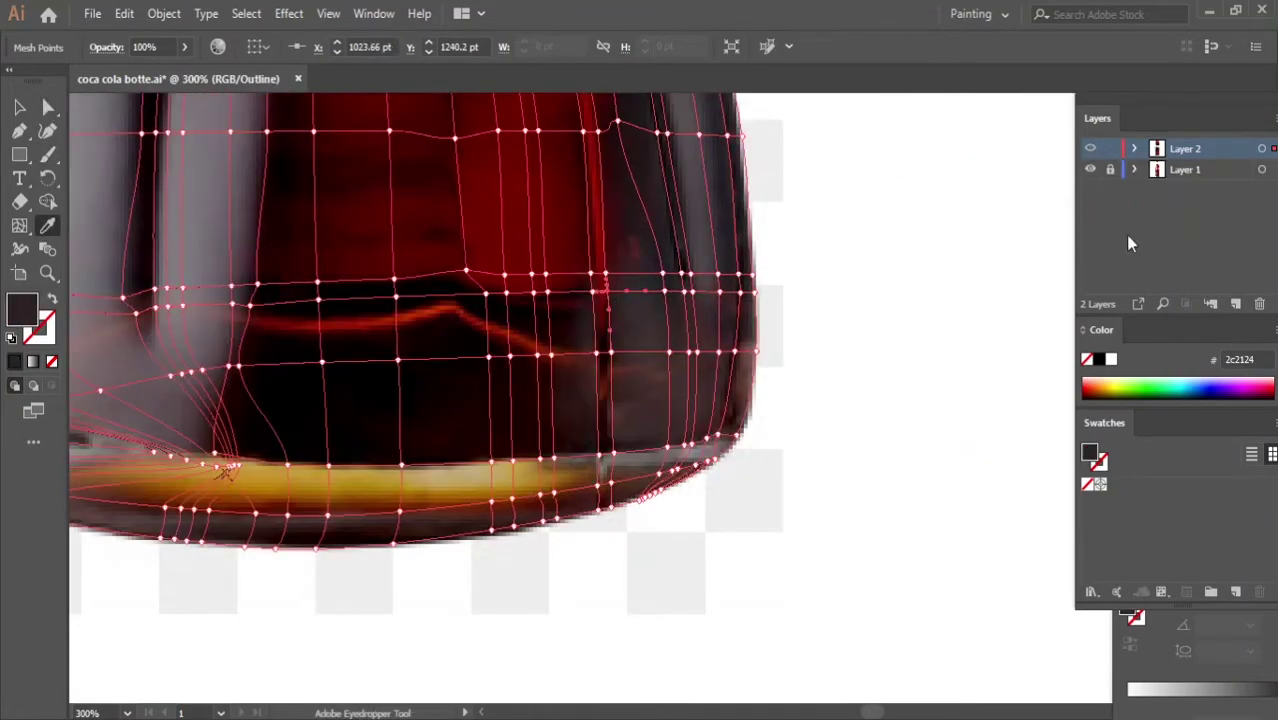
pyautogui.keyDown('ctrl'); pyautogui.click(181, 300); pyautogui.keyUp('ctrl')
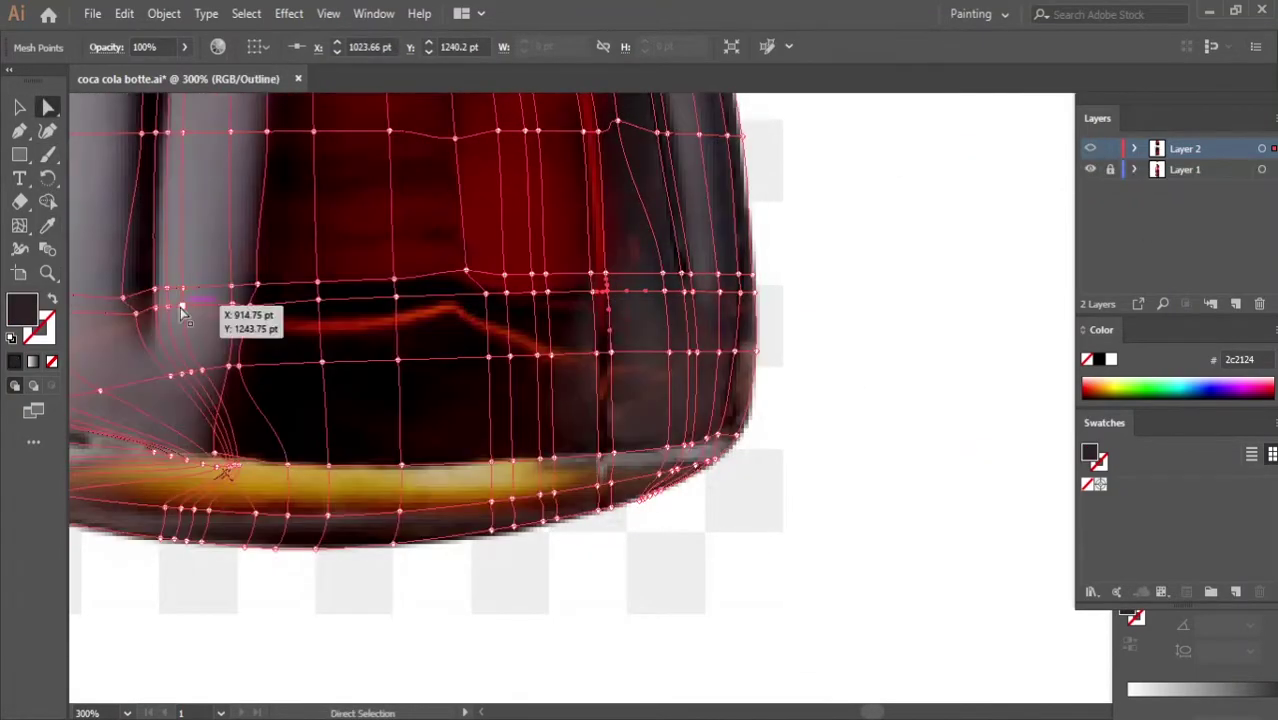
pyautogui.scroll(2, 390, 470)
pyautogui.click(192, 442)
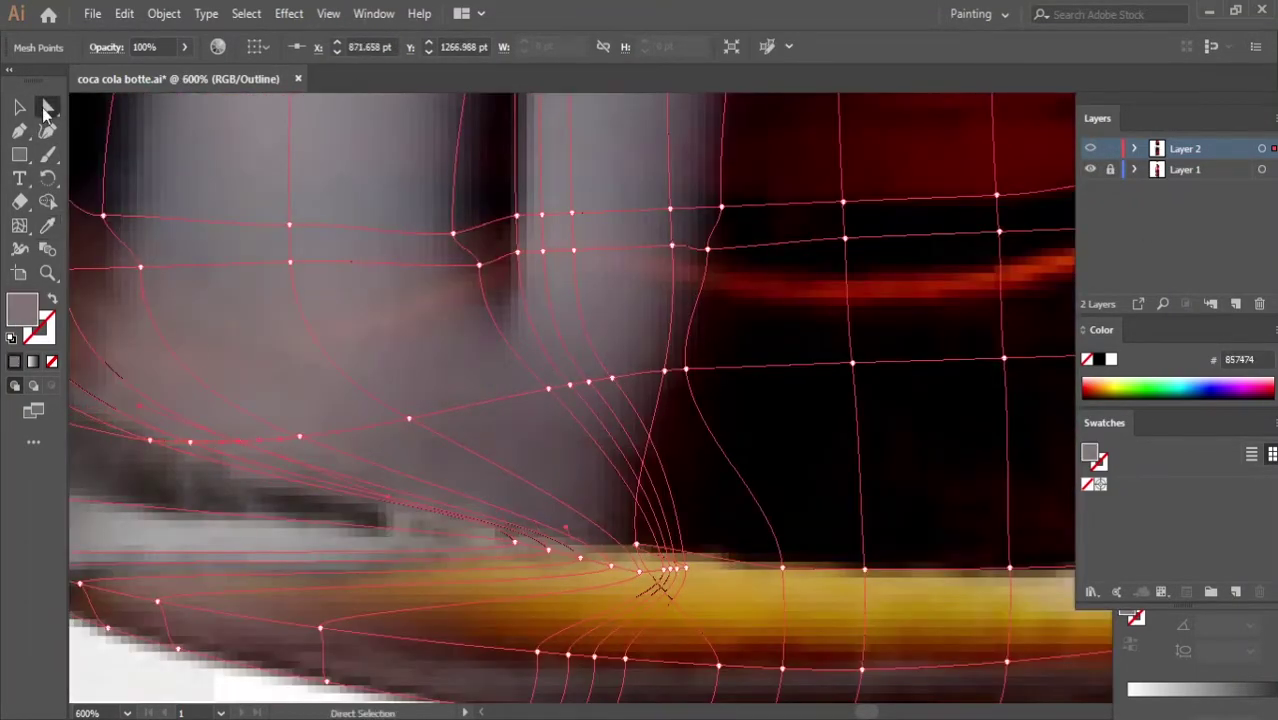
# Recolour mesh points low on the body with dark brown and golden tones sampled from the photo
pyautogui.keyDown('ctrl'); pyautogui.click(610, 381); pyautogui.keyUp('ctrl')
pyautogui.press('i')
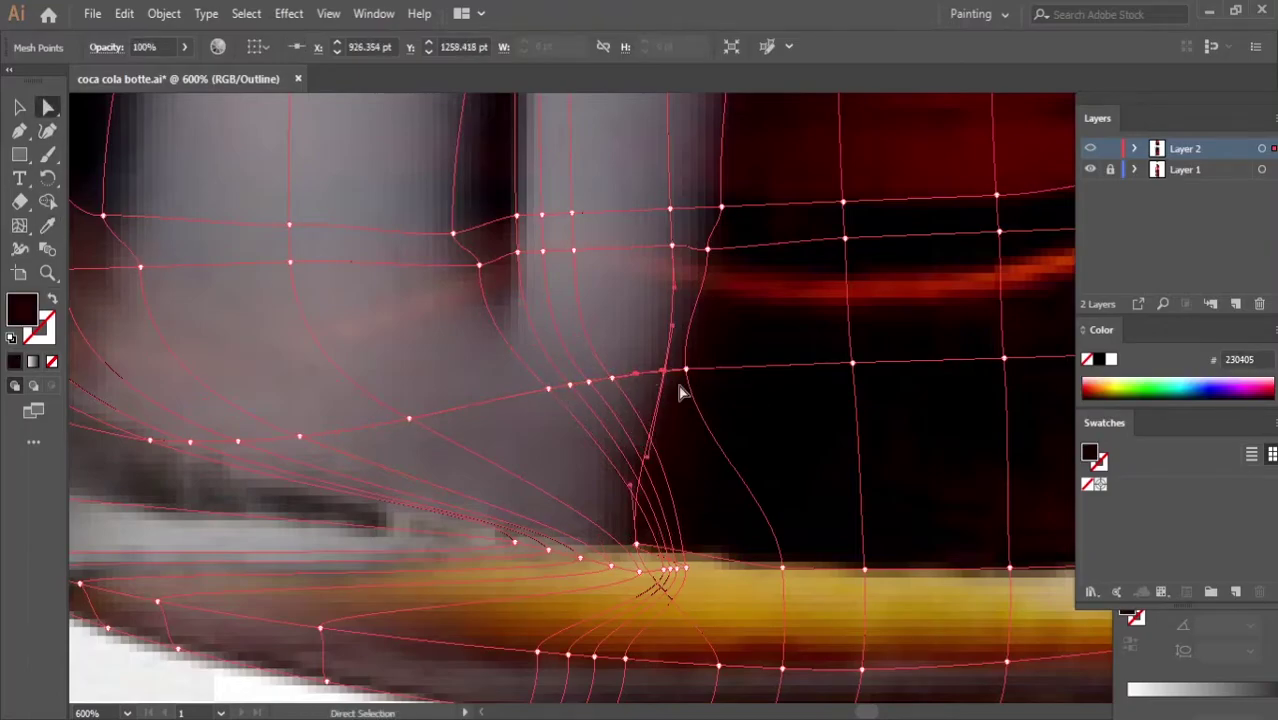
pyautogui.scroll(-1, 1004, 360)
pyautogui.keyDown('ctrl'); pyautogui.click(764, 248); pyautogui.keyUp('ctrl')
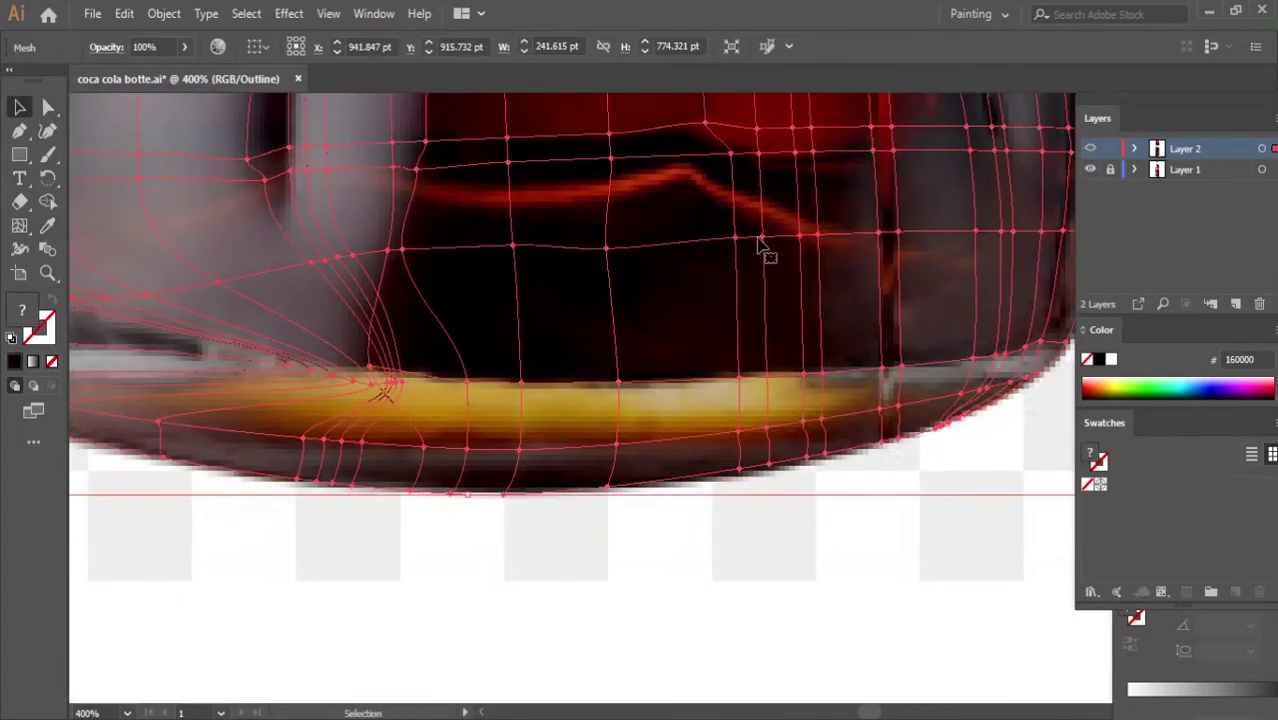
pyautogui.keyDown('ctrl'); pyautogui.click(180, 206); pyautogui.keyUp('ctrl')
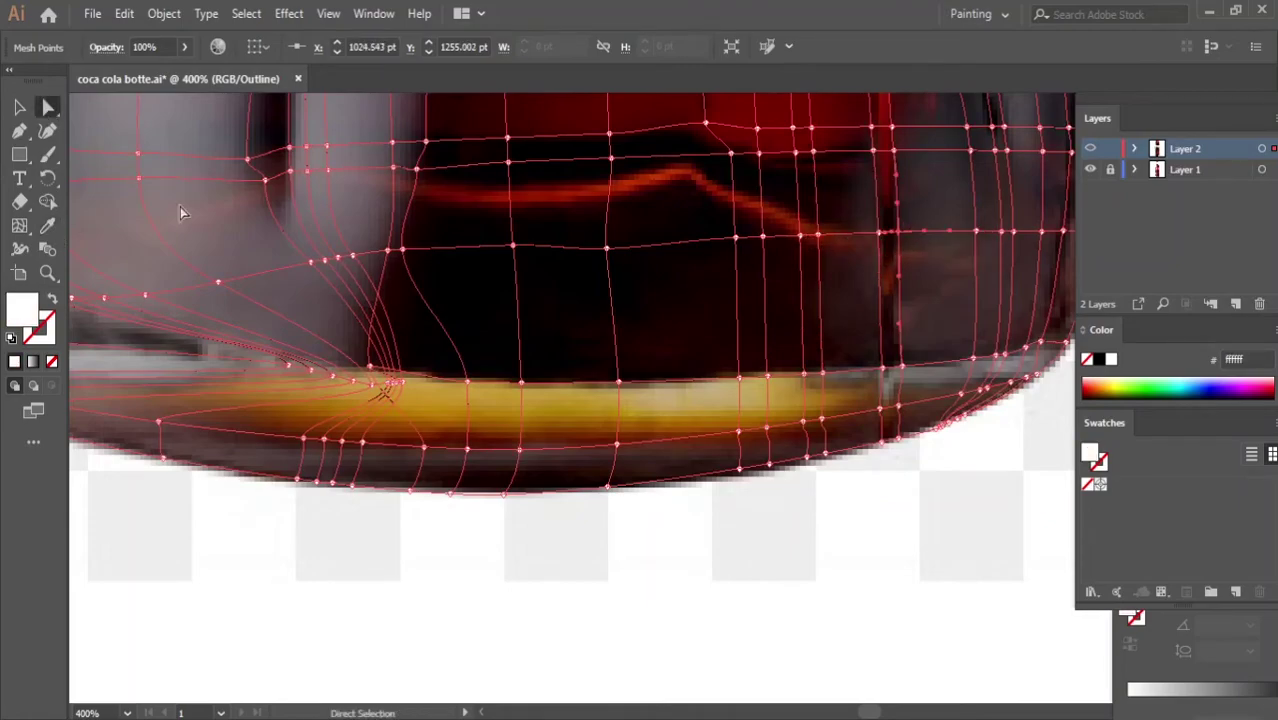
pyautogui.hscroll(5, 180, 206)
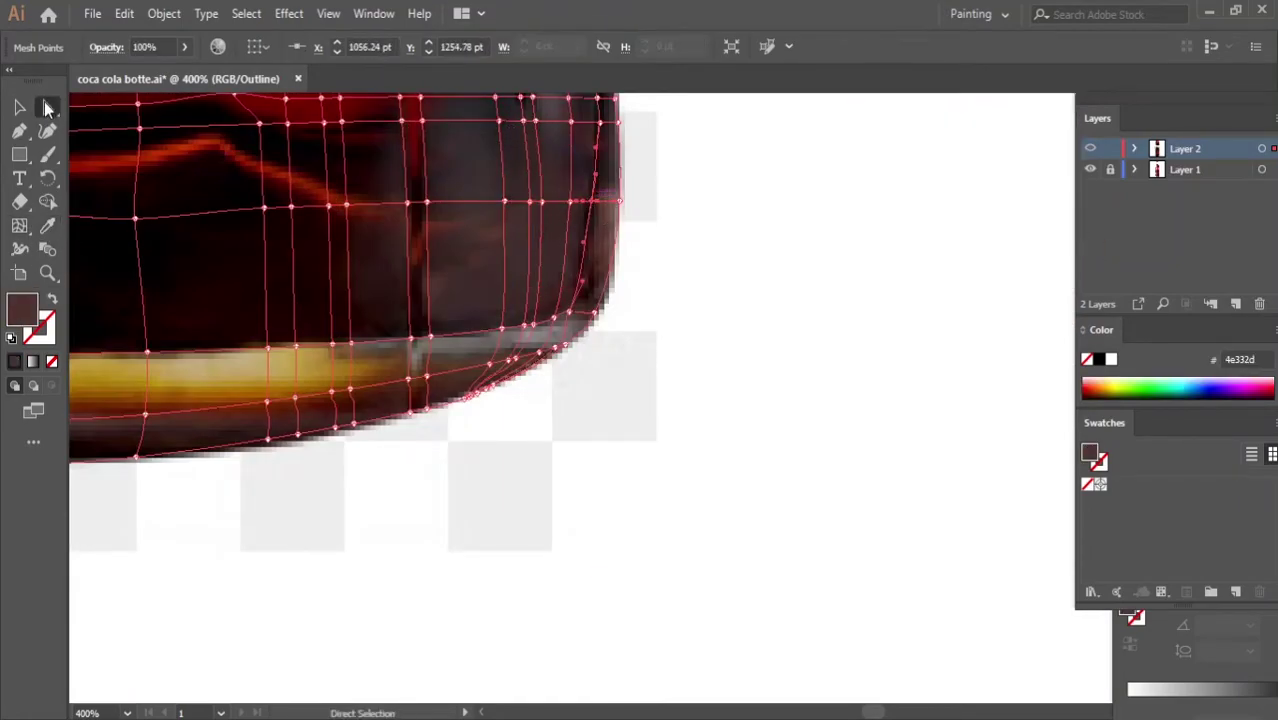
pyautogui.click(47, 226)
pyautogui.scroll(-2, 300, 250)
pyautogui.scroll(3, 440, 248)
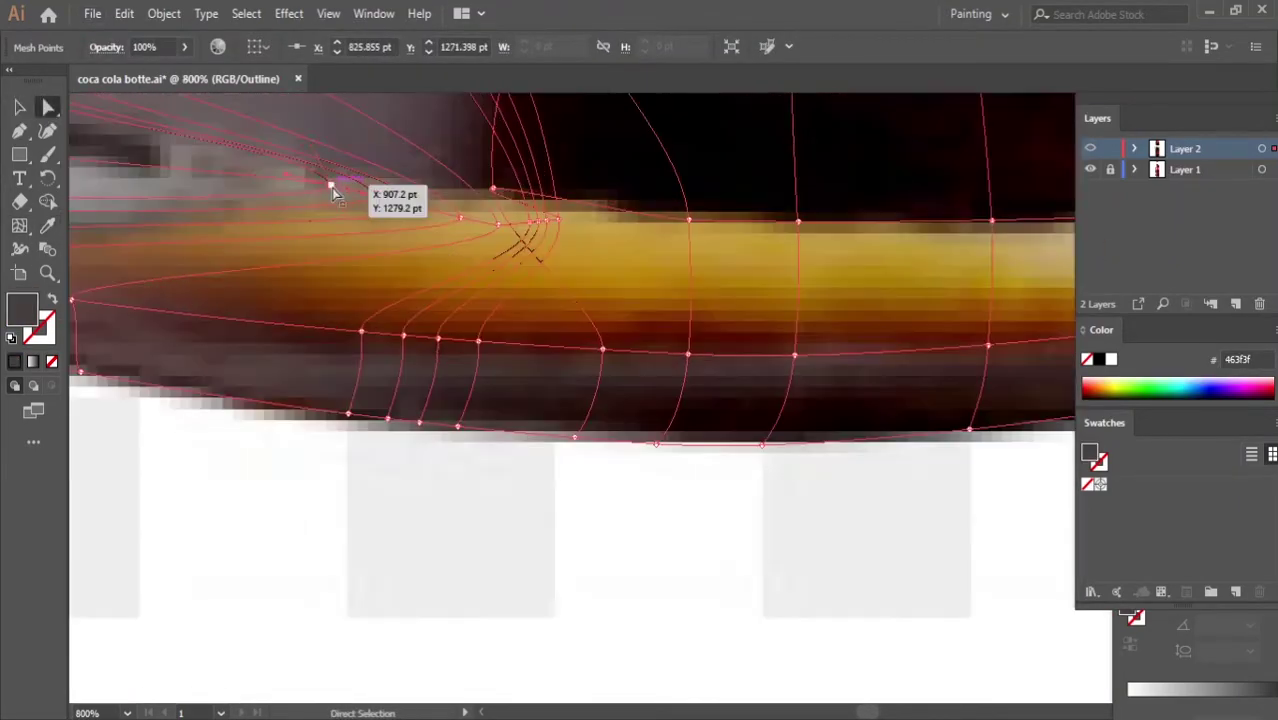
pyautogui.keyDown('ctrl'); pyautogui.click(430, 215); pyautogui.keyUp('ctrl')
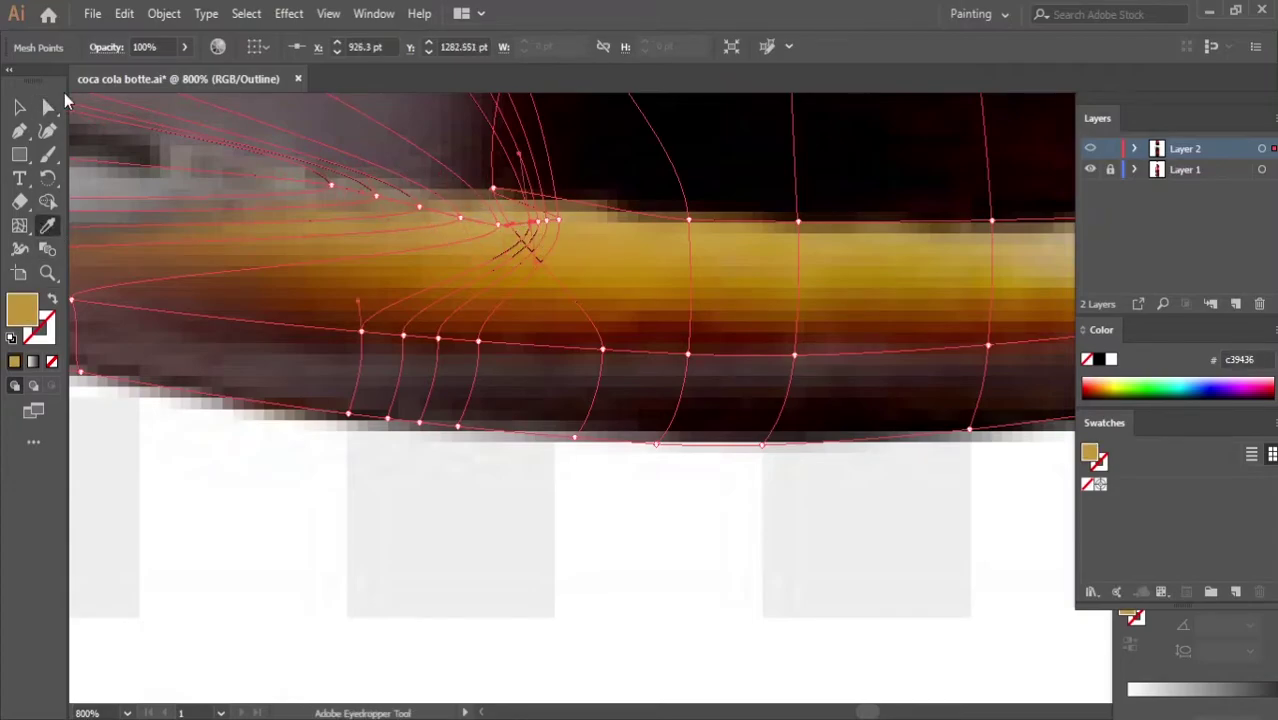
# Move a golden-band mesh point to reshape the highlight and sample a grey tone into it
pyautogui.keyDown('ctrl'); pyautogui.click(557, 219); pyautogui.keyUp('ctrl')
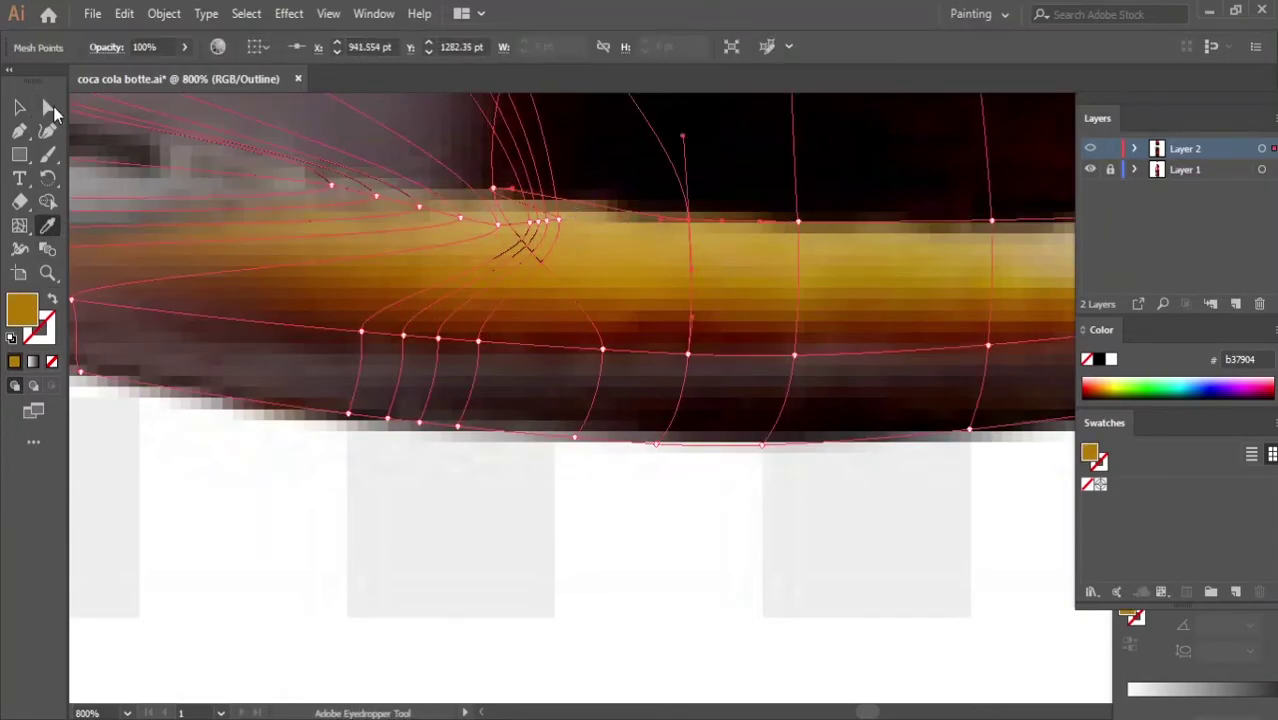
pyautogui.scroll(-1, 380, 390)
pyautogui.keyDown('ctrl'); pyautogui.click(648, 327); pyautogui.keyUp('ctrl')
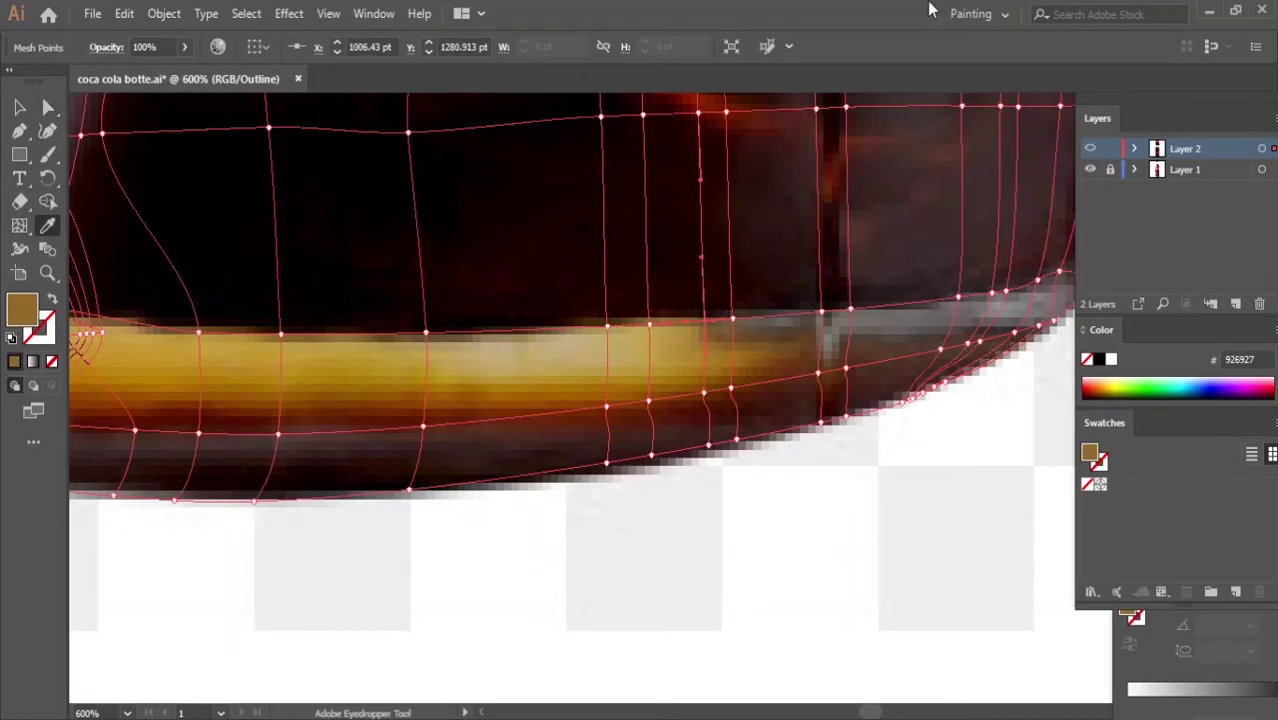
pyautogui.keyDown('ctrl'); pyautogui.click(700, 322); pyautogui.keyUp('ctrl')
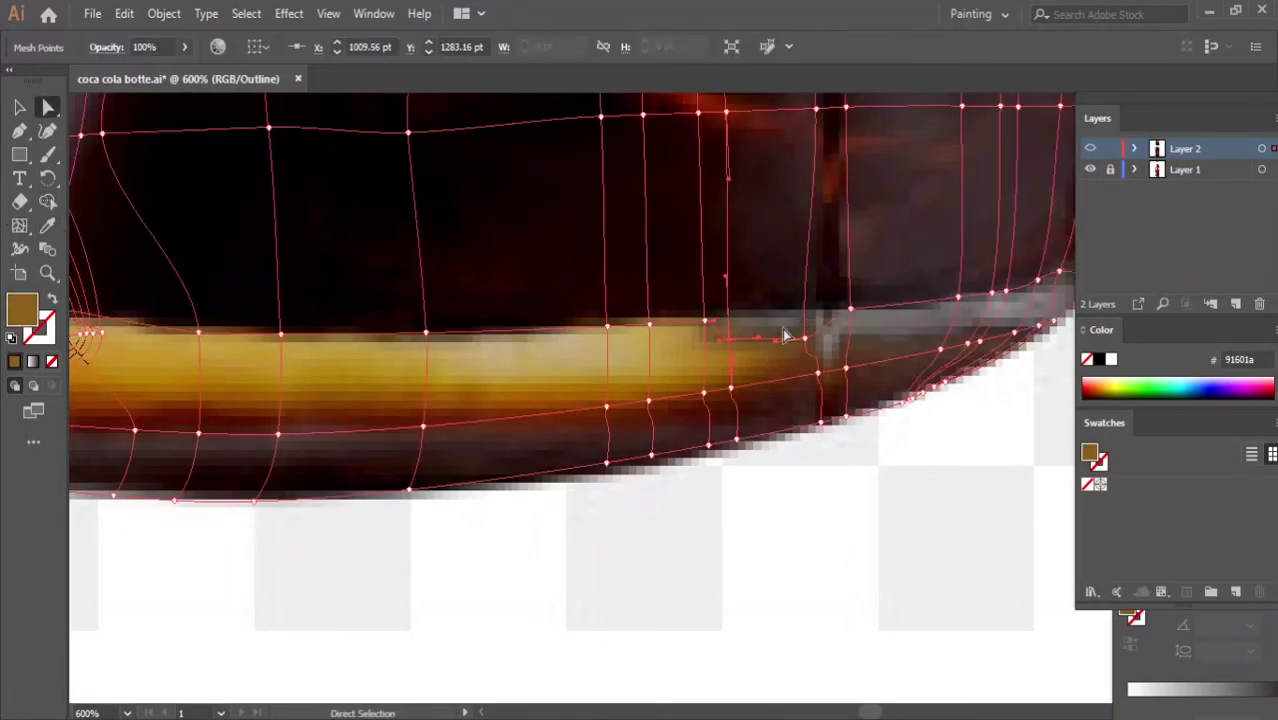
pyautogui.moveTo(785, 335); pyautogui.dragTo(984, 300)
pyautogui.press('i')
pyautogui.click(984, 300)
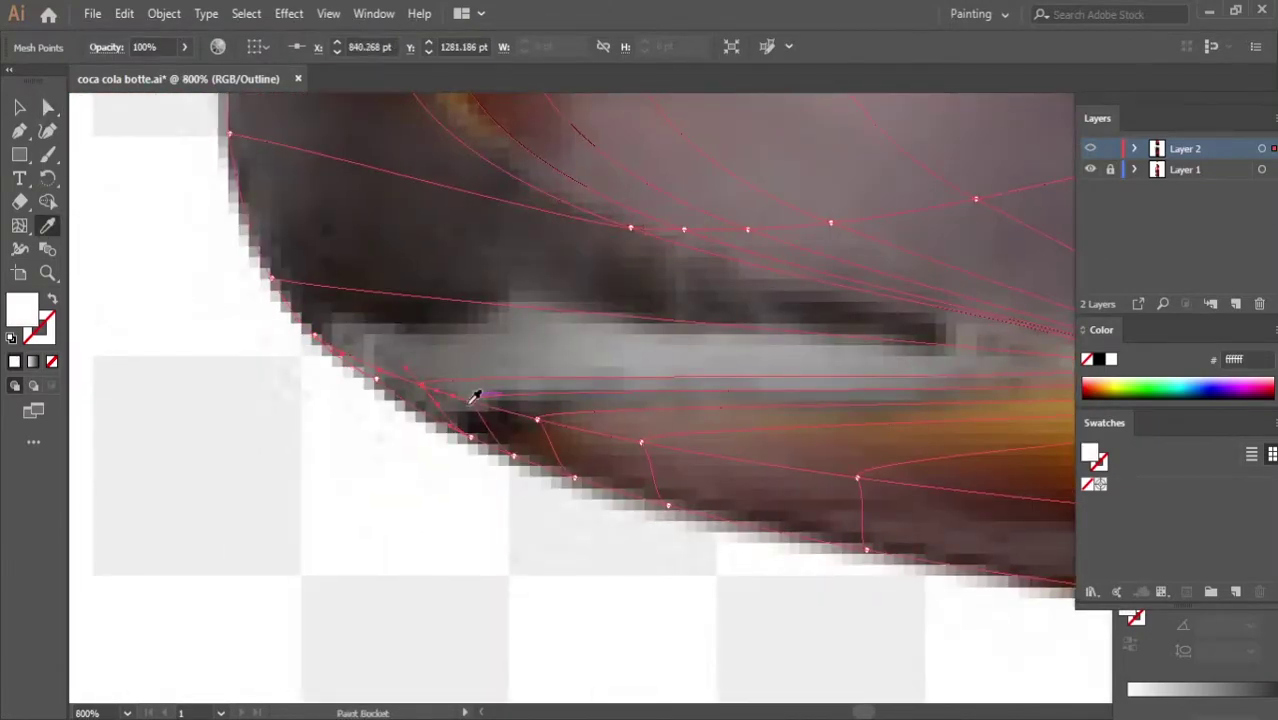
# Colour the bottle's lower-edge mesh points with dark brown, tan and near-black from the photo
pyautogui.click(541, 423)
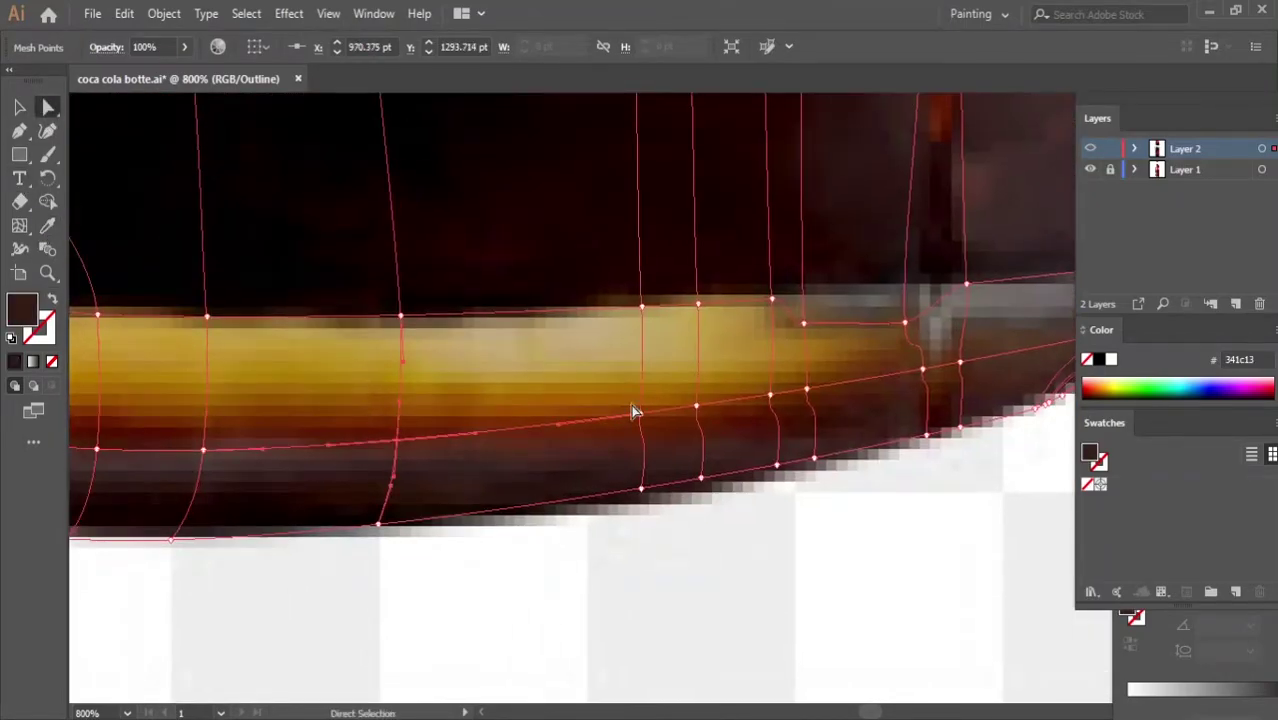
pyautogui.click(638, 412)
pyautogui.press('i')
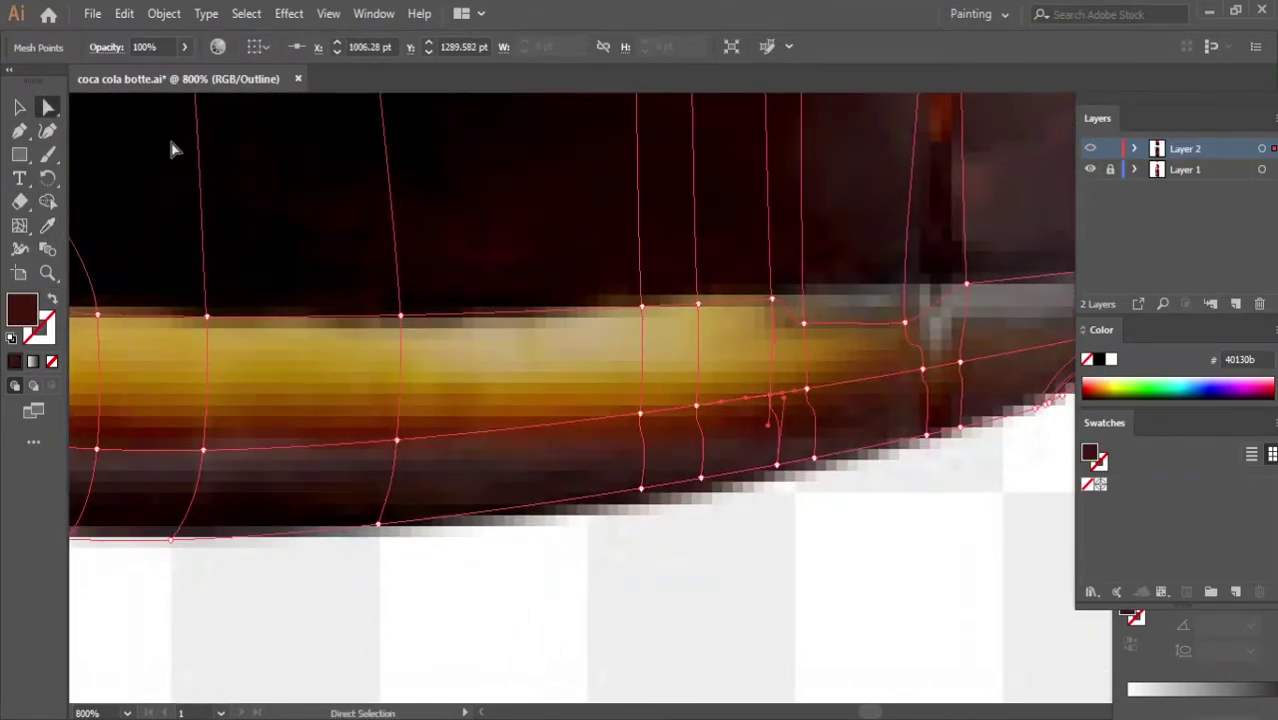
pyautogui.click(924, 372)
pyautogui.scroll(3, 924, 372)
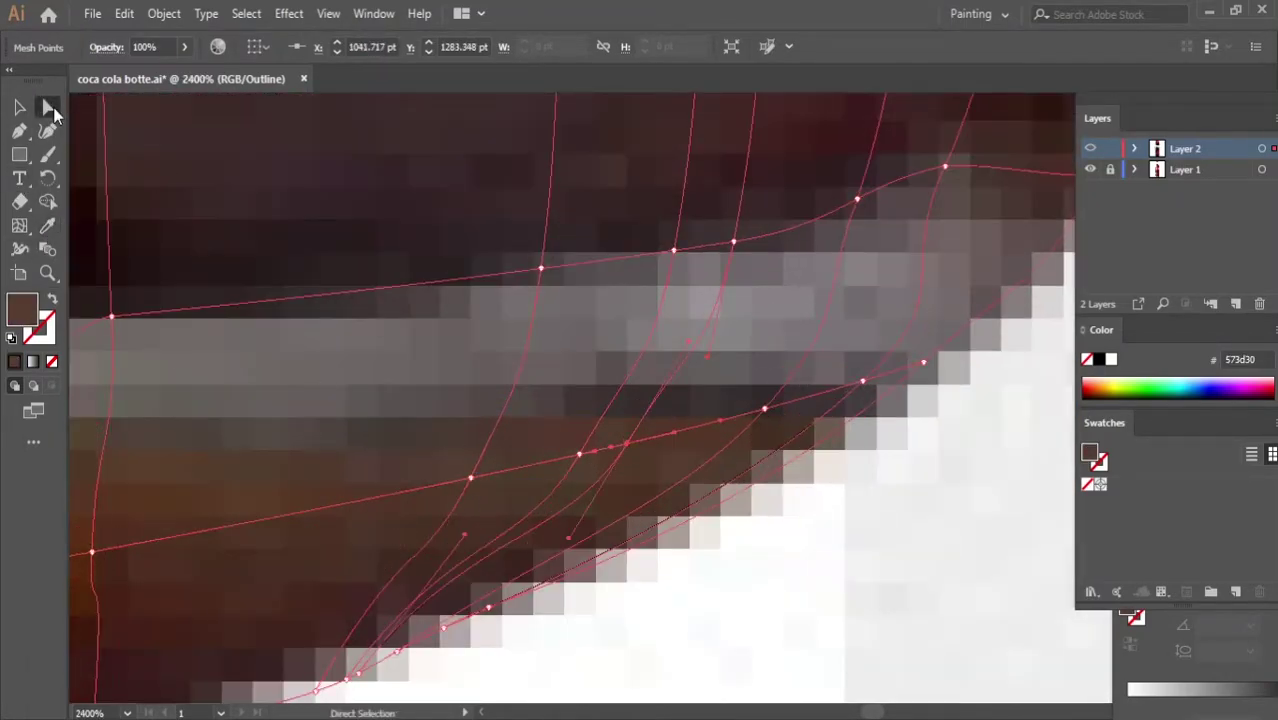
pyautogui.scroll(-1, 519, 318)
pyautogui.click(745, 366)
pyautogui.scroll(-5, 748, 368)
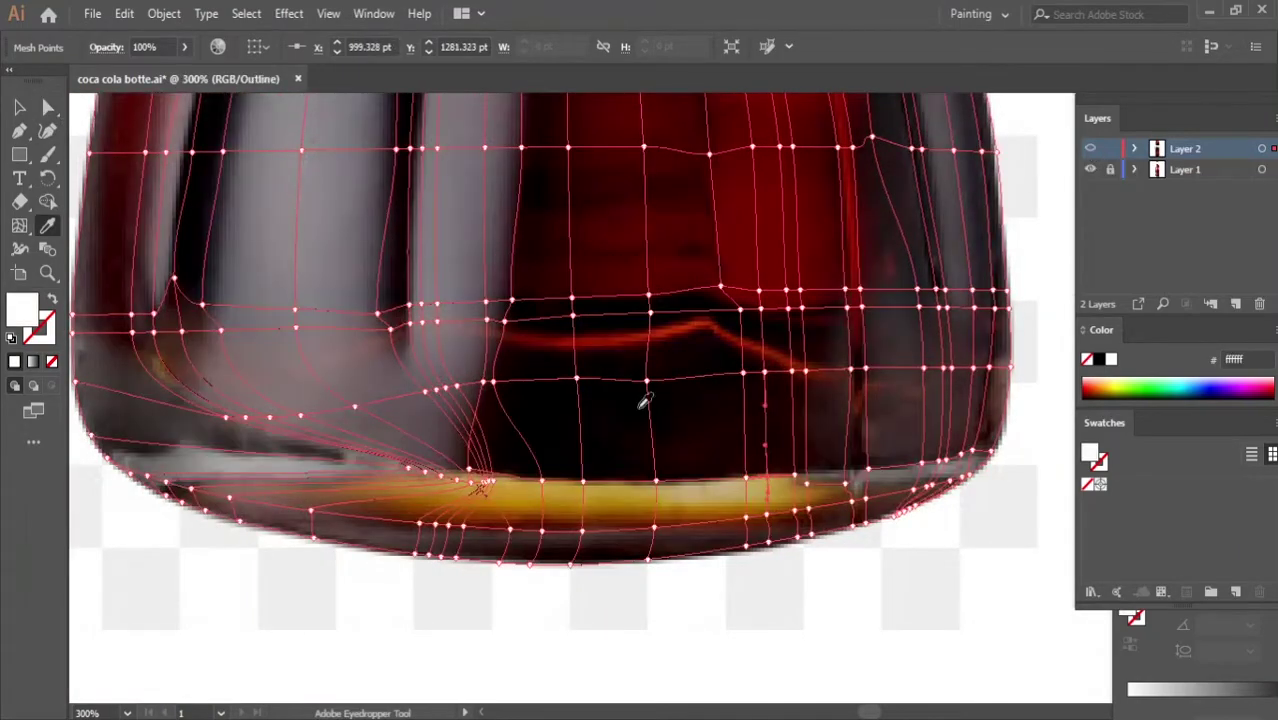
pyautogui.click(610, 466)
pyautogui.click(932, 243)
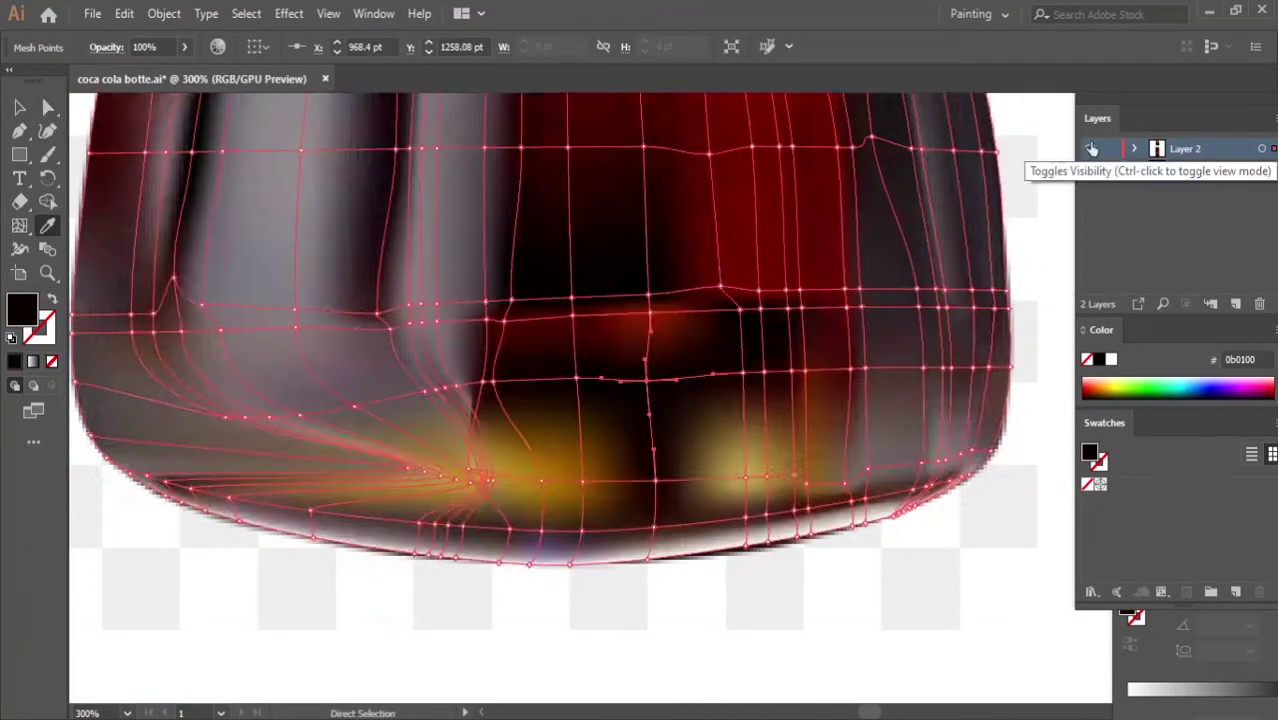
# Preview the rendered mesh colours, then select mesh points along the lower-left curve of the base
pyautogui.keyDown('ctrl'); pyautogui.click(1092, 149); pyautogui.keyUp('ctrl')
pyautogui.keyDown('ctrl'); pyautogui.click(1092, 149); pyautogui.keyUp('ctrl')
pyautogui.press('u')
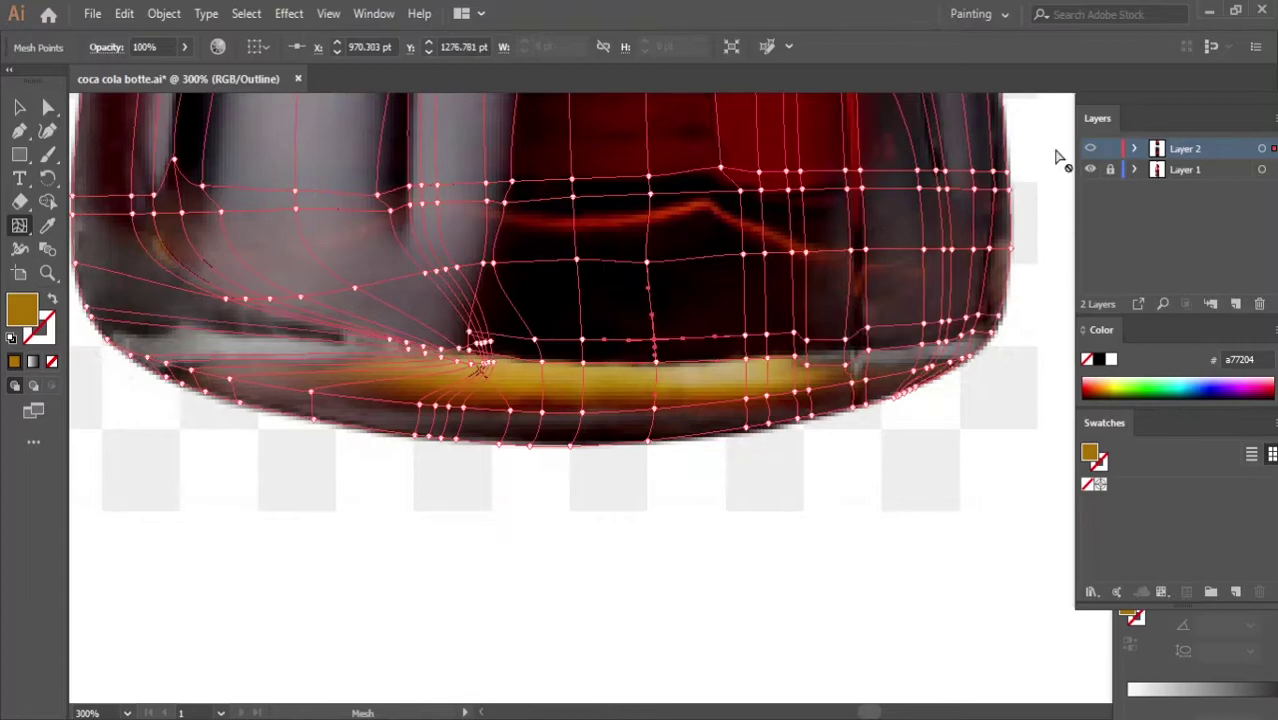
pyautogui.keyDown('ctrl'); pyautogui.click(1089, 148); pyautogui.keyUp('ctrl')
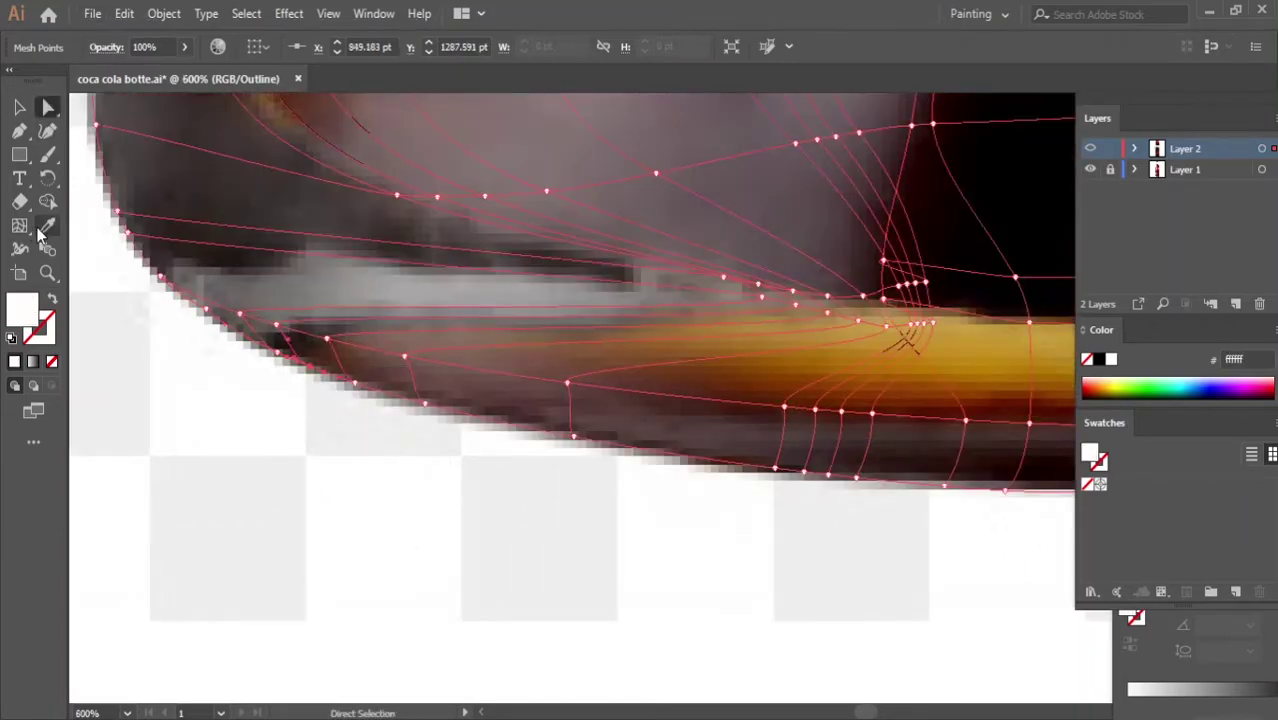
pyautogui.click(419, 403)
pyautogui.click(376, 383)
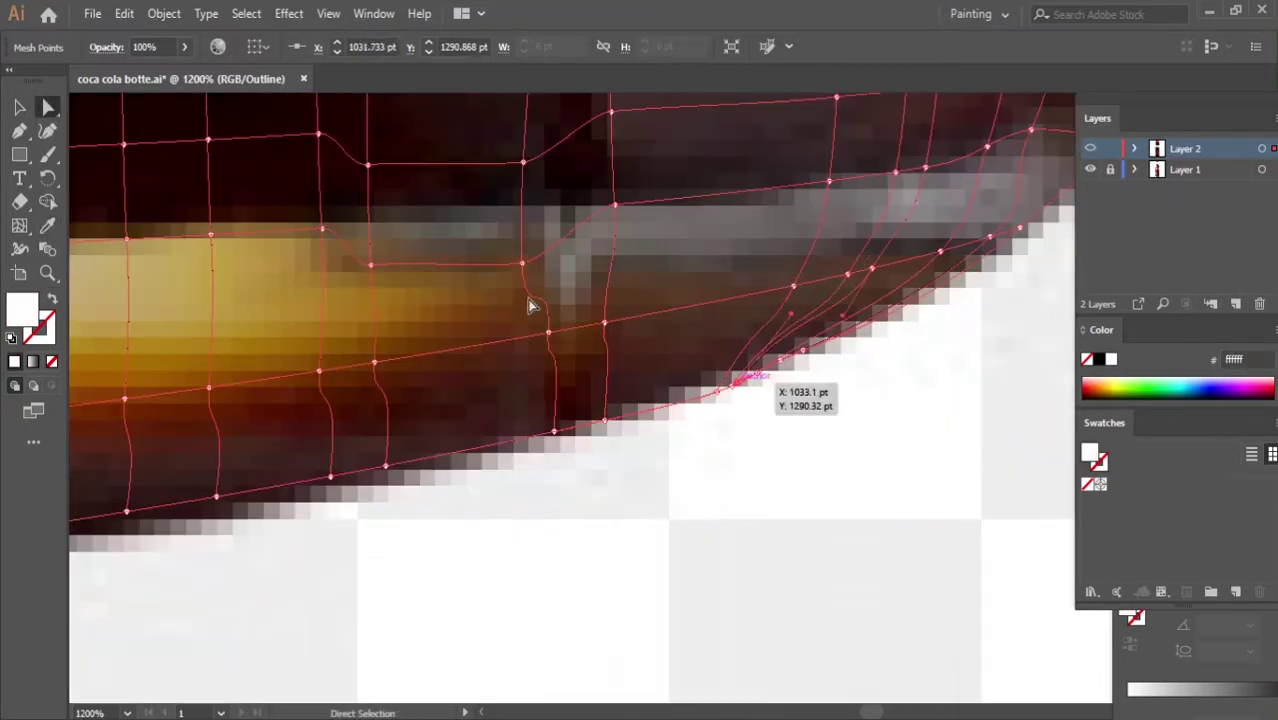
pyautogui.click(49, 108)
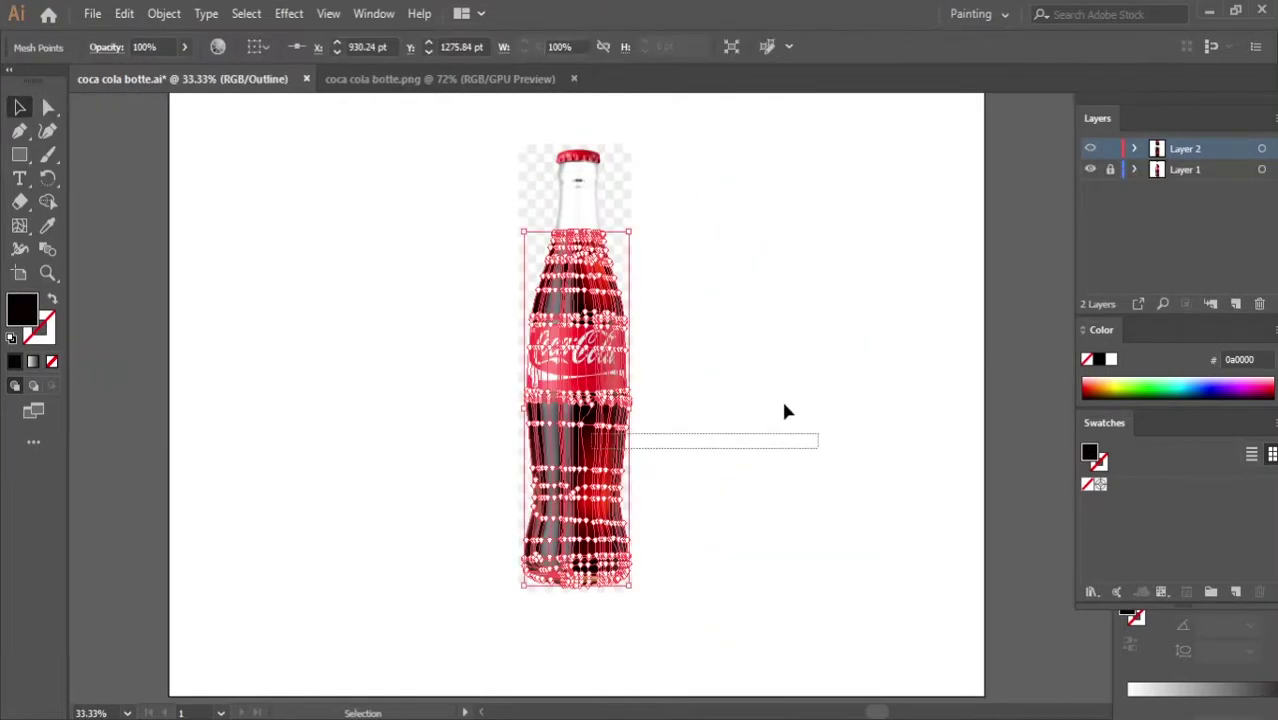
# Unlock the photo layer and deselect the bottle image
pyautogui.click(1112, 171)
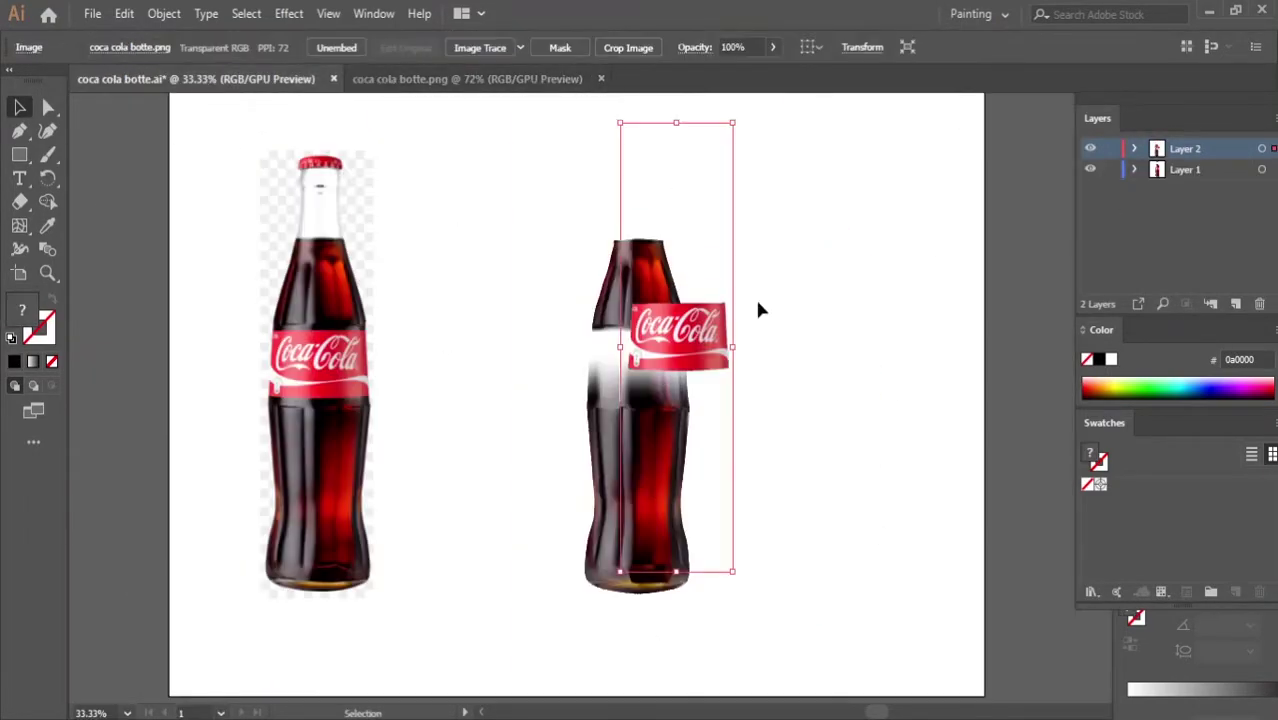
pyautogui.click(868, 461)
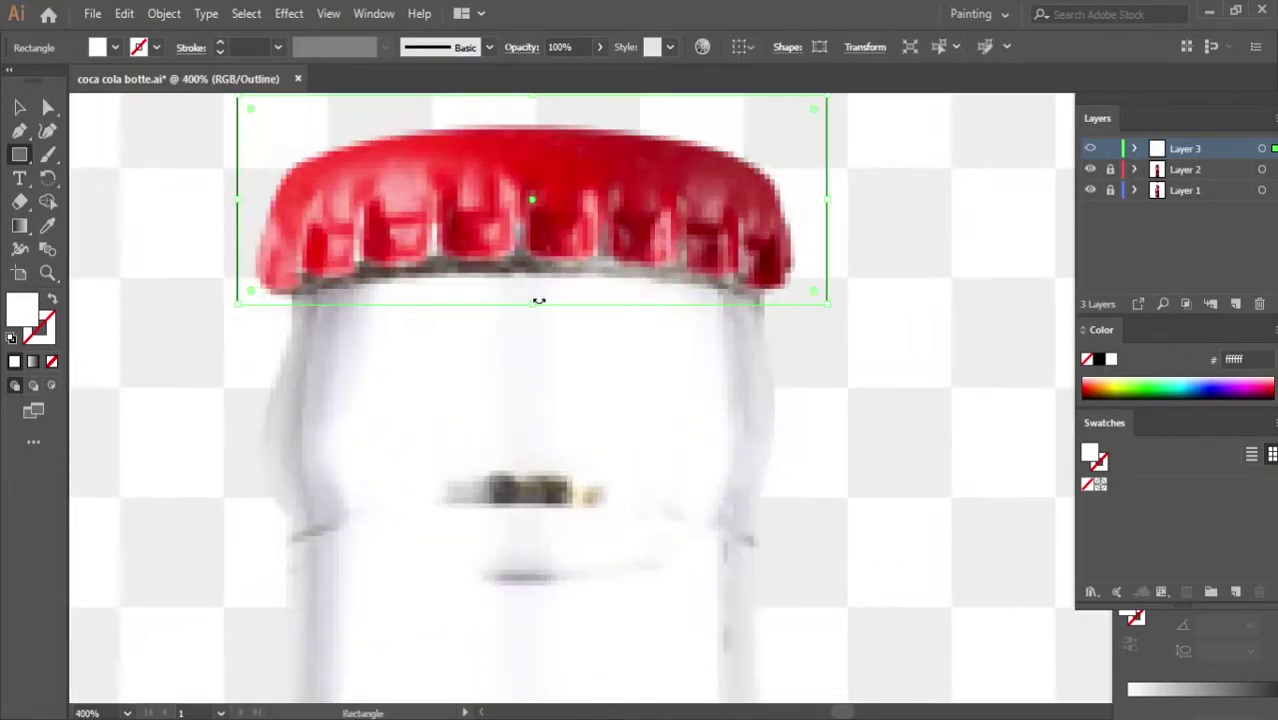
# Convert the cap rectangle into a mesh and bend its top, right and bottom-left edges to the cap
pyautogui.click(19, 225)
pyautogui.moveTo(826, 486); pyautogui.dragTo(836, 491)
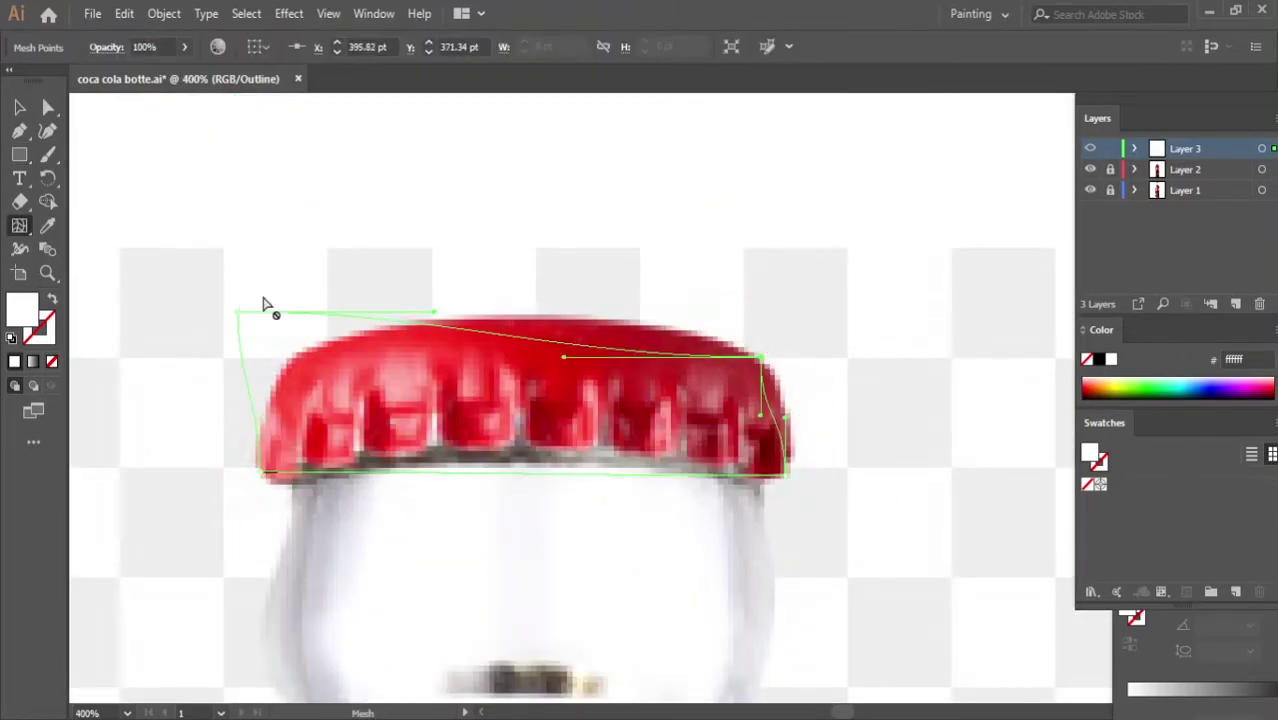
pyautogui.moveTo(238, 312); pyautogui.dragTo(293, 357)
pyautogui.moveTo(293, 357); pyautogui.dragTo(443, 289)
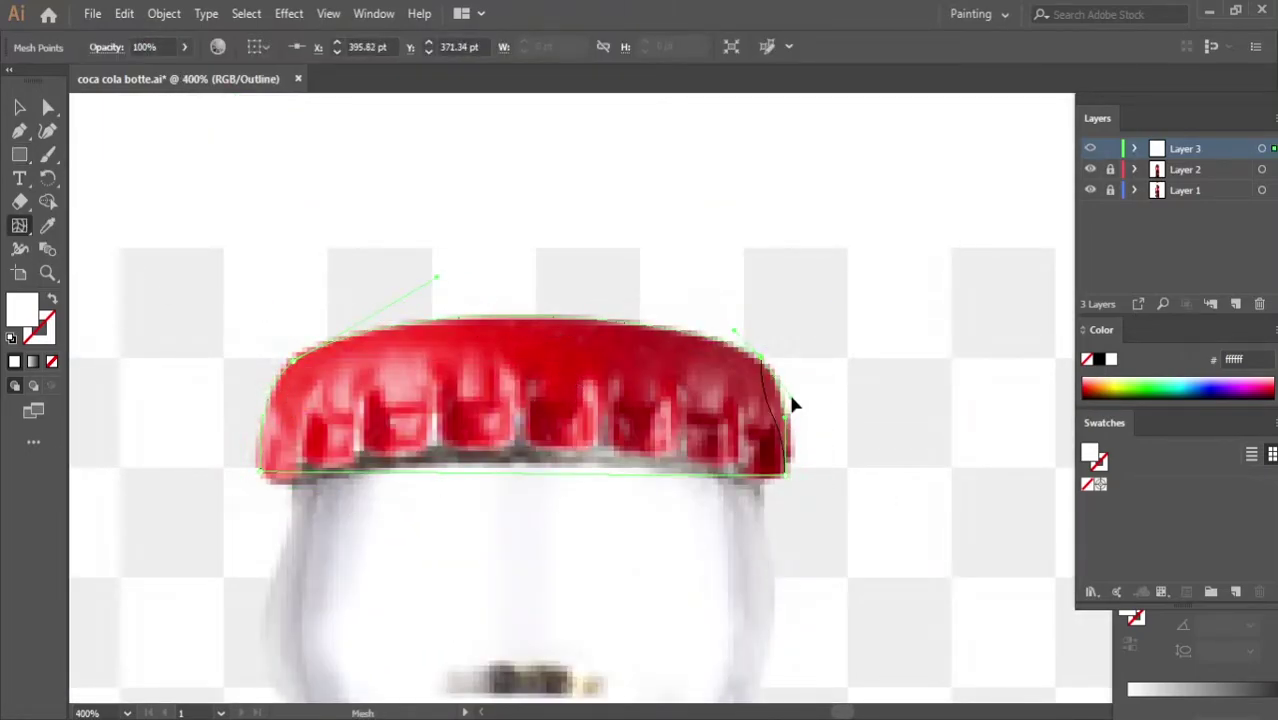
pyautogui.scroll(1, 257, 491)
pyautogui.moveTo(516, 505); pyautogui.dragTo(302, 508)
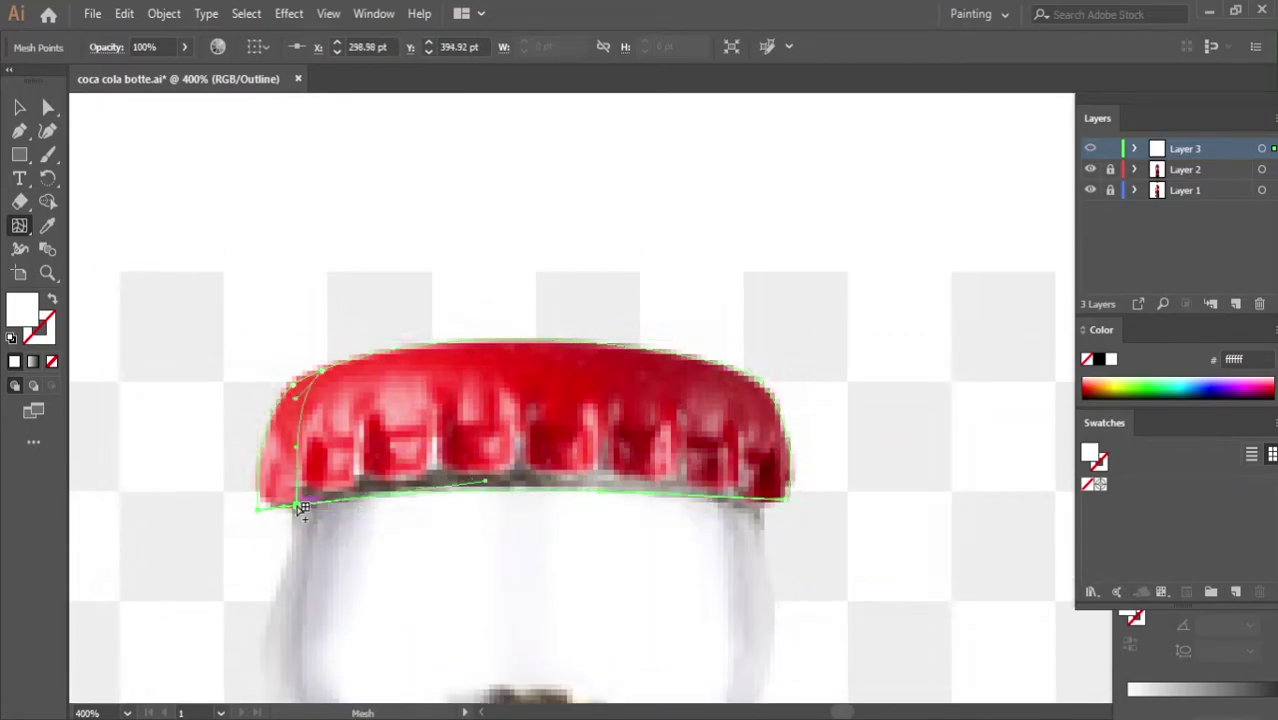
# Add two mesh lines across the cap and inspect the rest of the cap mesh
pyautogui.click(428, 488)
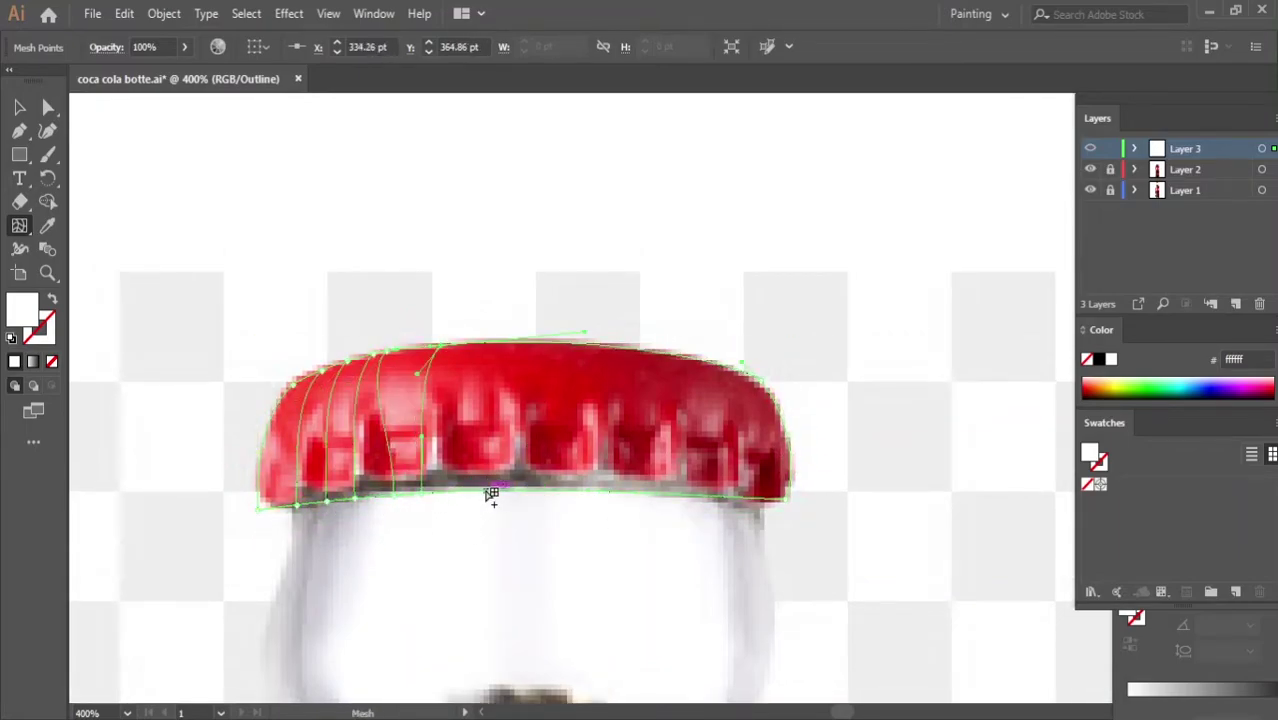
pyautogui.click(470, 470)
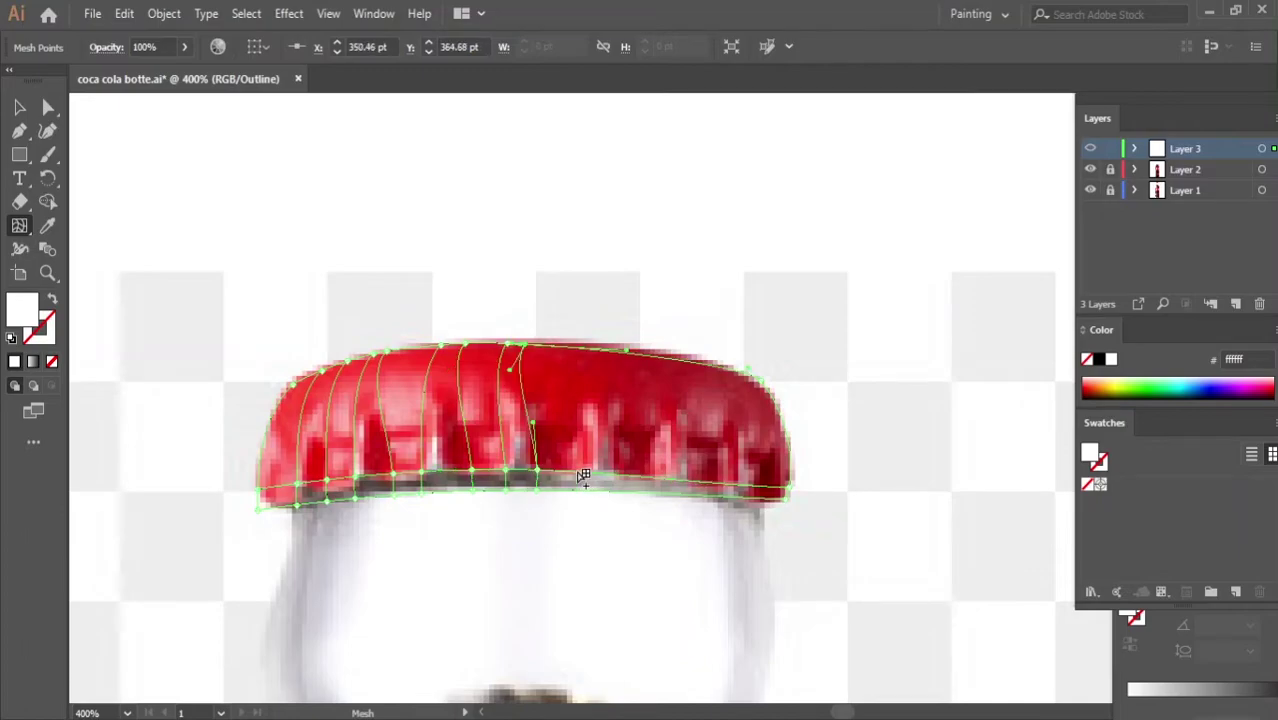
pyautogui.moveTo(579, 337); pyautogui.dragTo(628, 402)
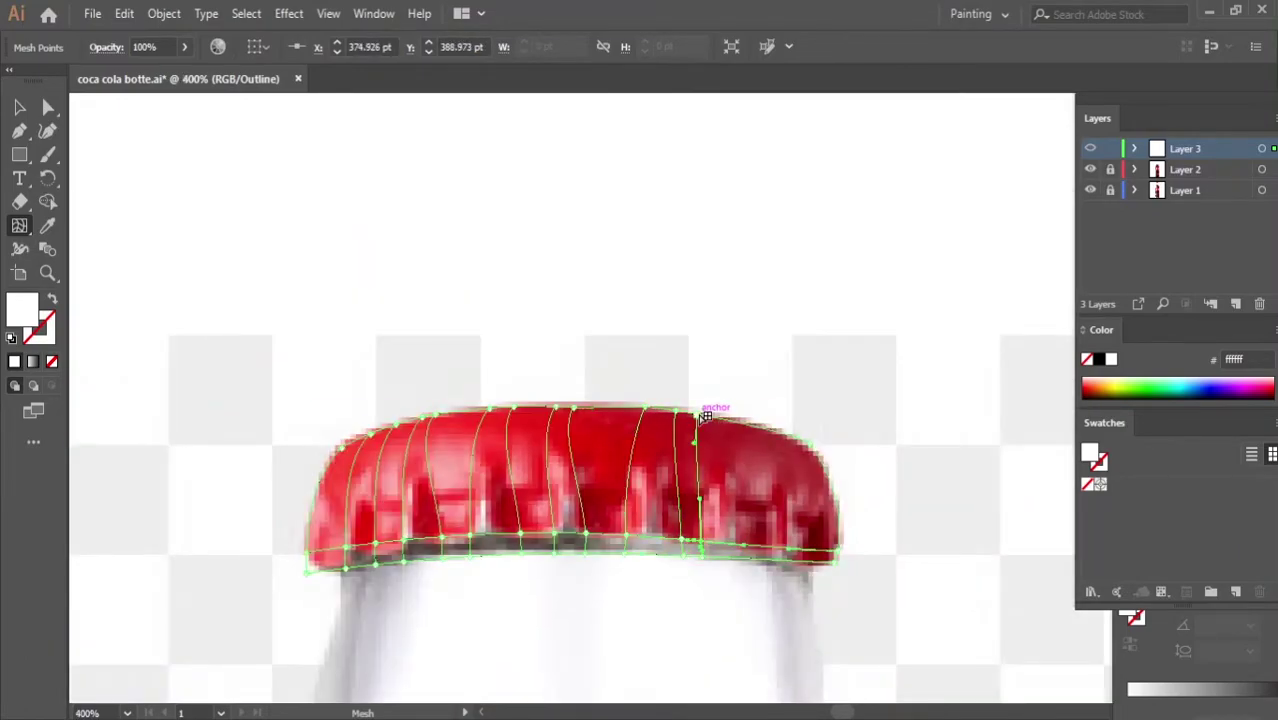
pyautogui.keyDown('alt'); pyautogui.scroll(-1, 755, 465); pyautogui.keyUp('alt')
pyautogui.keyDown('alt'); pyautogui.scroll(2, 827, 497); pyautogui.keyUp('alt')
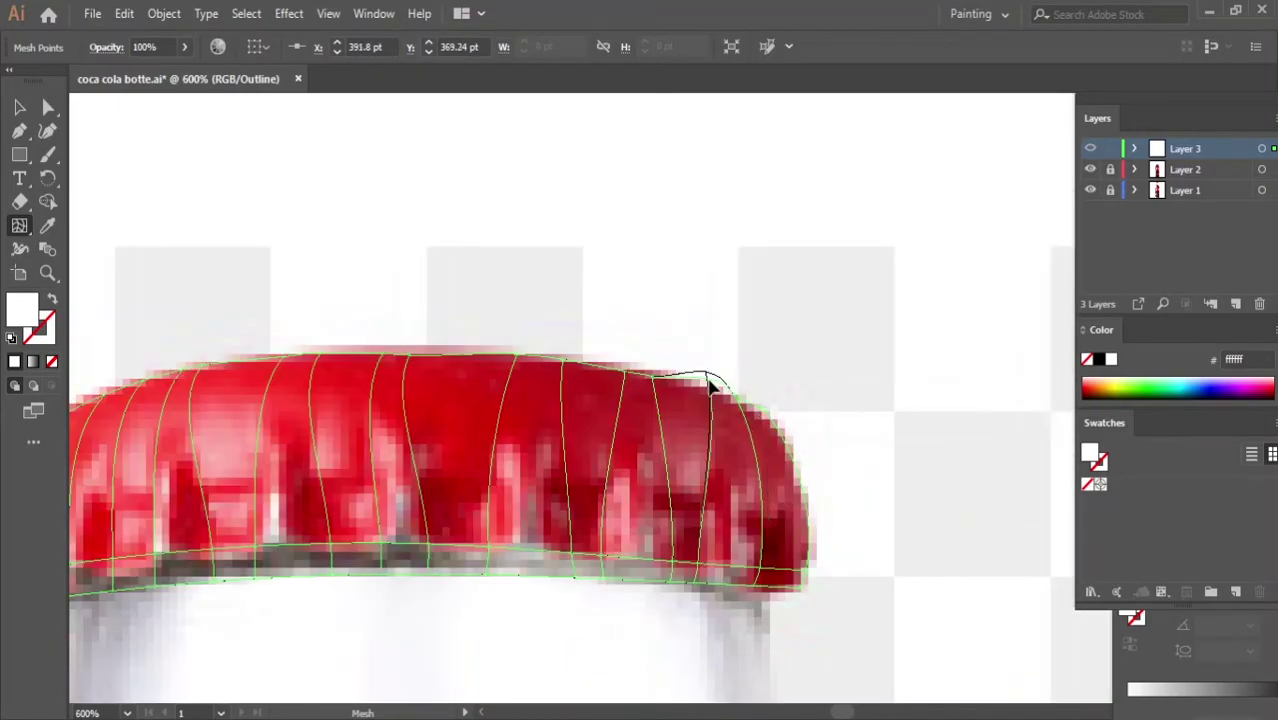
pyautogui.keyDown('alt'); pyautogui.scroll(-2, 707, 377); pyautogui.keyUp('alt')
pyautogui.keyDown('alt'); pyautogui.scroll(2, 345, 408); pyautogui.keyUp('alt')
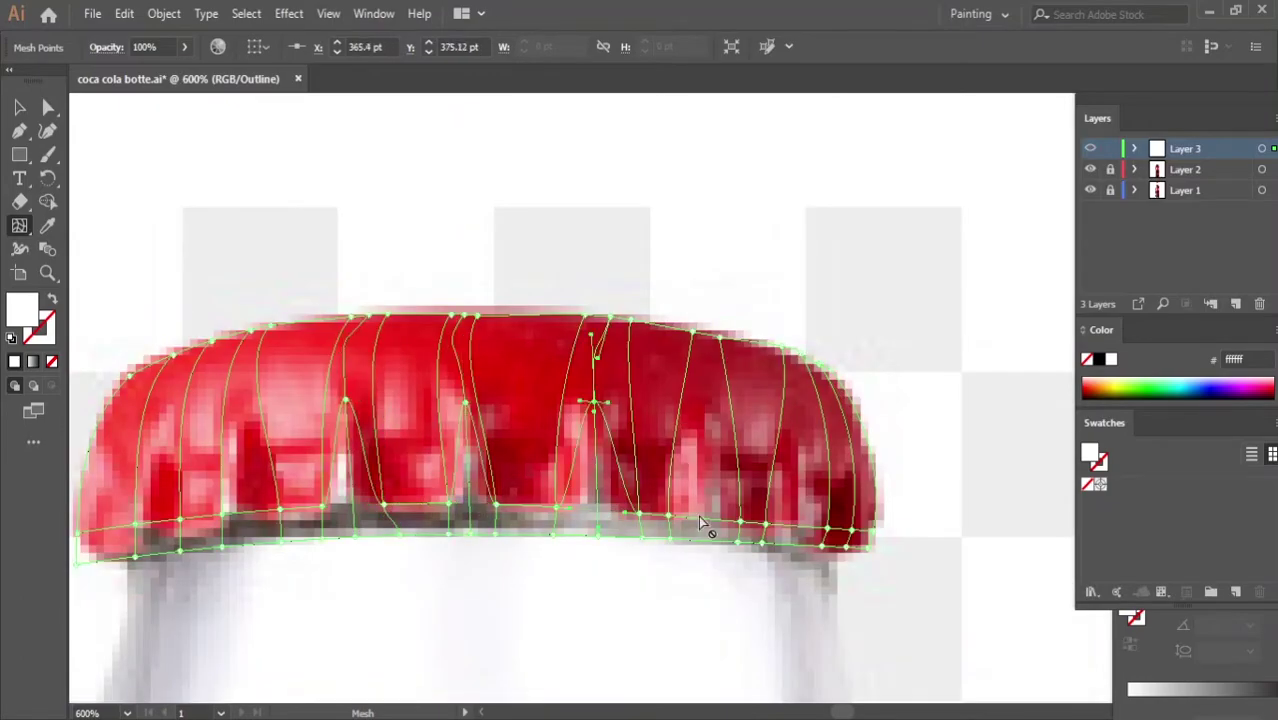
pyautogui.keyDown('alt'); pyautogui.scroll(-1, 190, 515); pyautogui.keyUp('alt')
pyautogui.keyDown('alt'); pyautogui.scroll(-1, 322, 527); pyautogui.keyUp('alt')
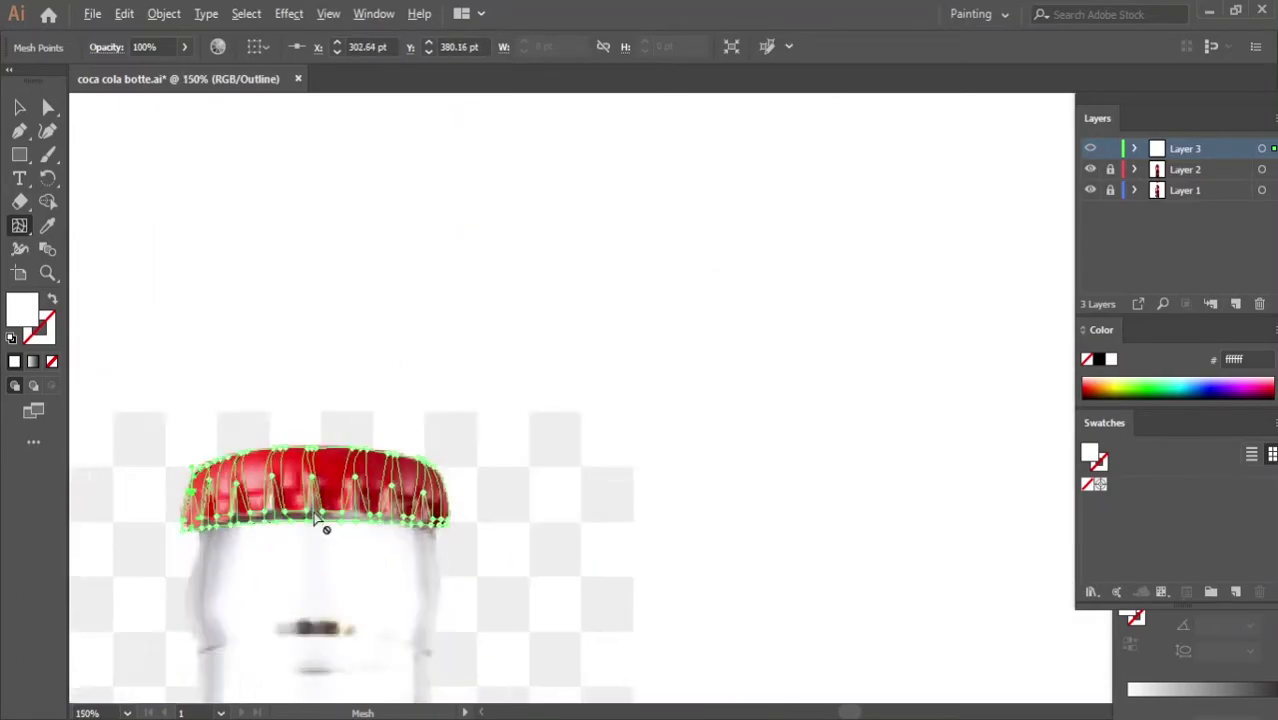
pyautogui.keyDown('alt'); pyautogui.scroll(2, 217, 480); pyautogui.keyUp('alt')
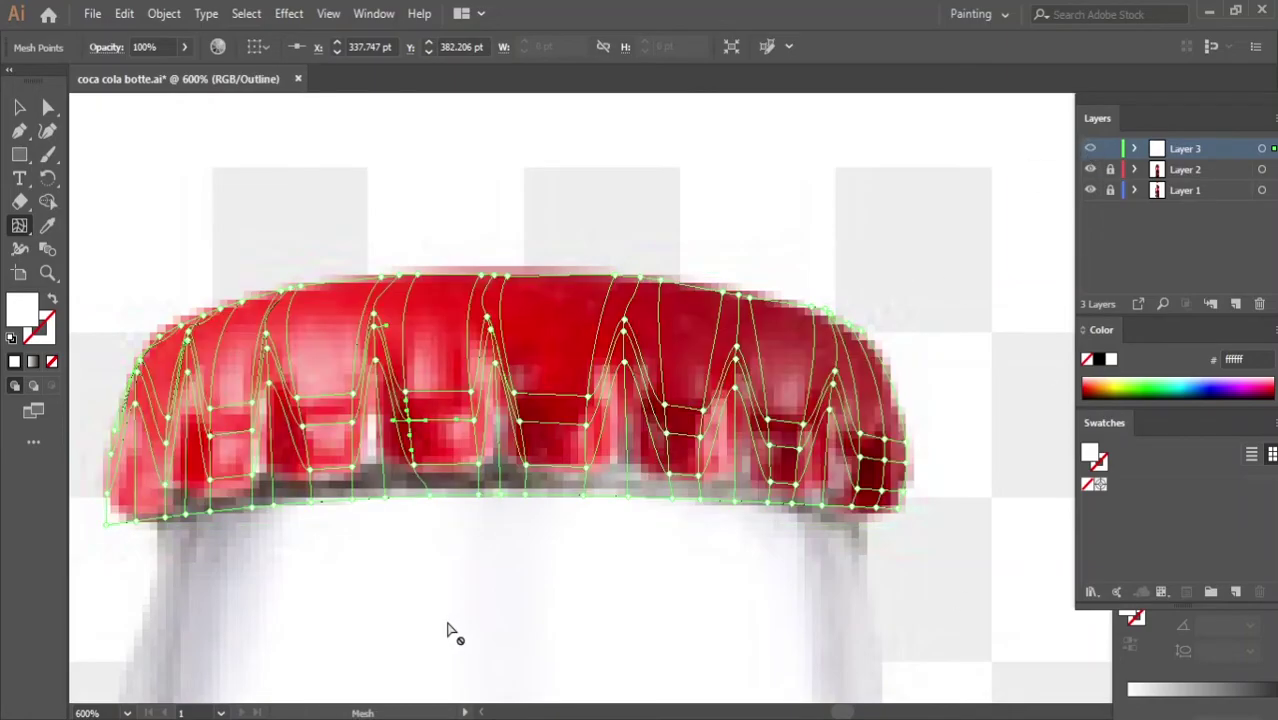
pyautogui.keyDown('alt'); pyautogui.scroll(1, 123, 584); pyautogui.keyUp('alt')
pyautogui.keyDown('alt'); pyautogui.scroll(-1, 753, 216); pyautogui.keyUp('alt')
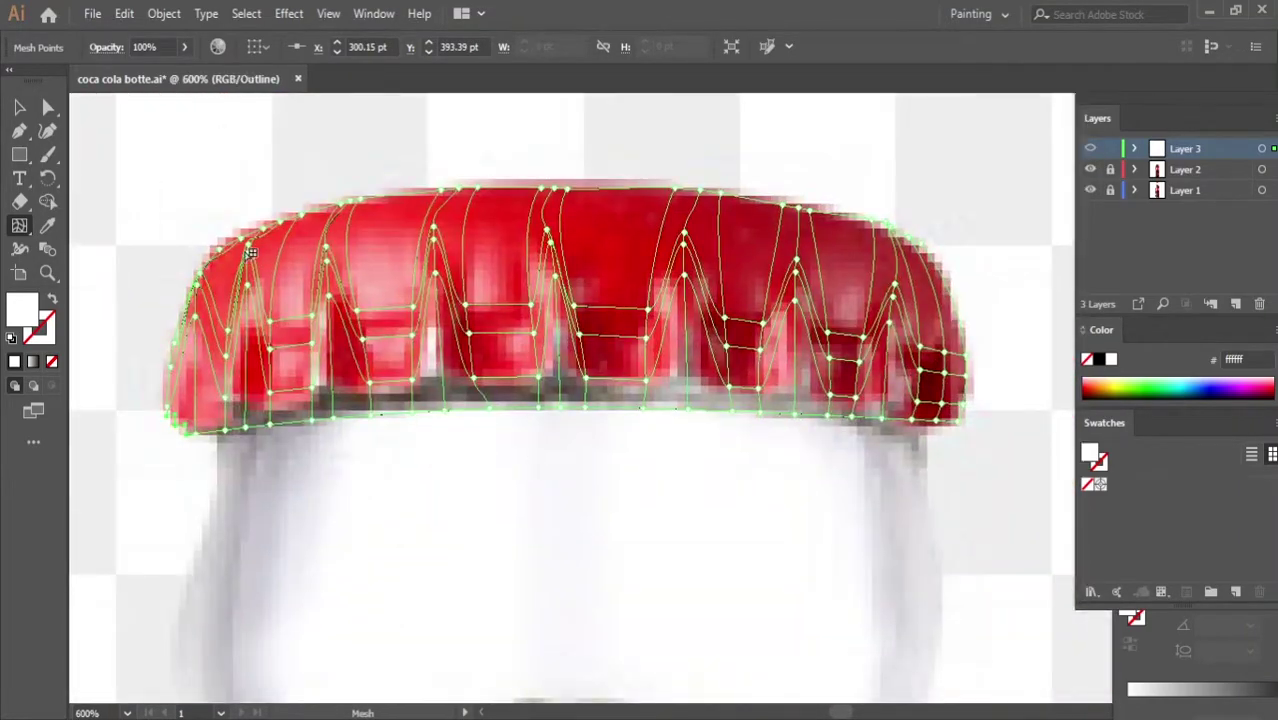
pyautogui.keyDown('alt'); pyautogui.scroll(1, 220, 410); pyautogui.keyUp('alt')
# Sample pink and grey into the cap's left-edge point and curve the cap's lower edge upward
pyautogui.press('i')
pyautogui.click(225, 357)
pyautogui.scroll(1, 272, 340)
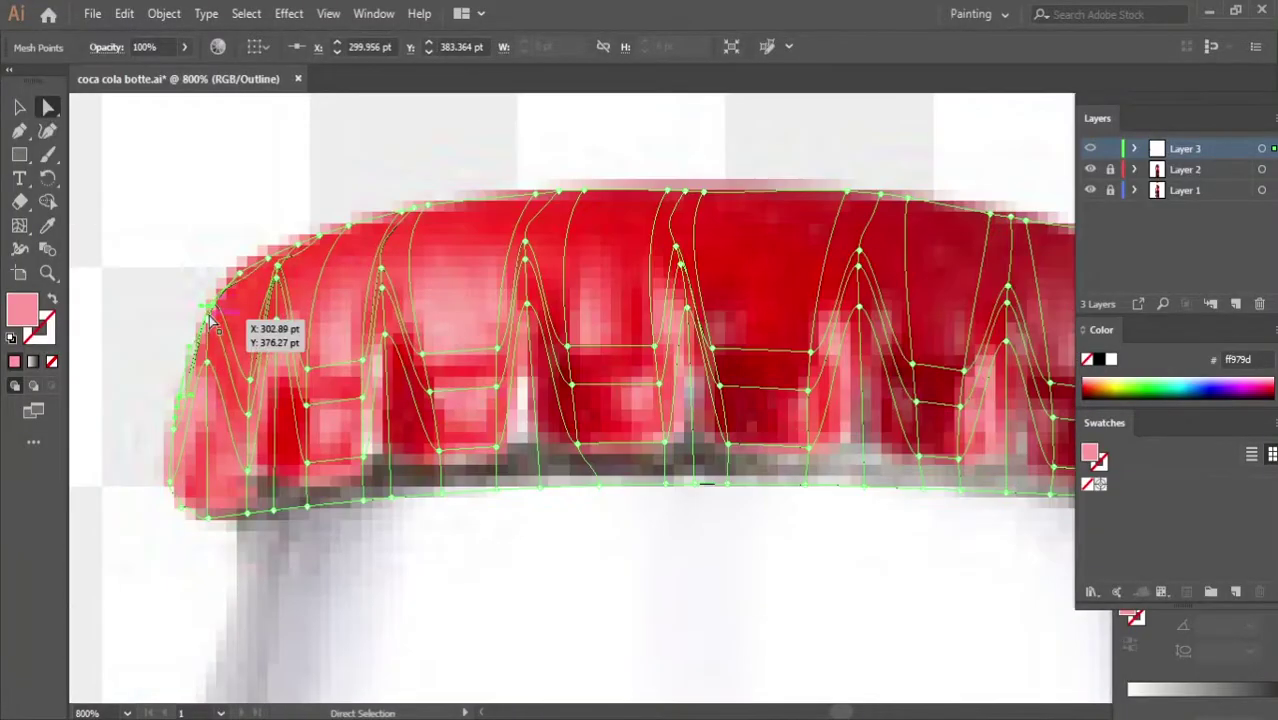
pyautogui.click(272, 340)
pyautogui.press('a')
pyautogui.press('i')
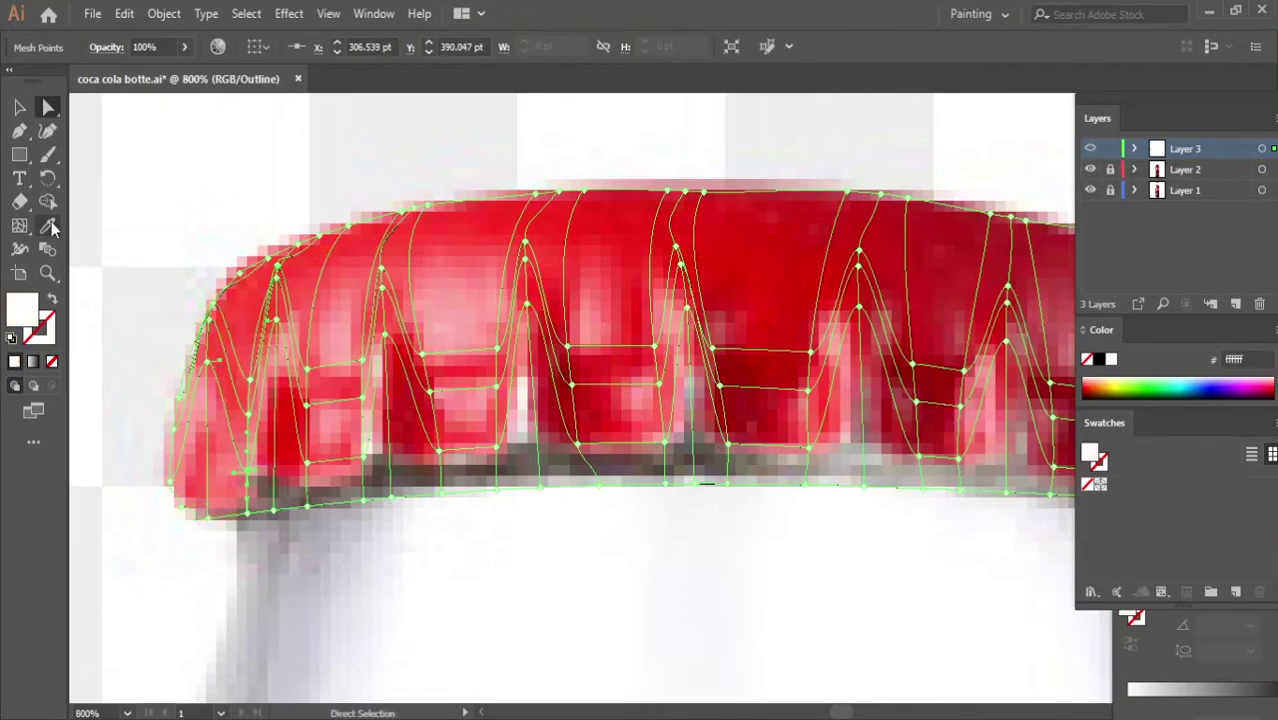
pyautogui.click(310, 528)
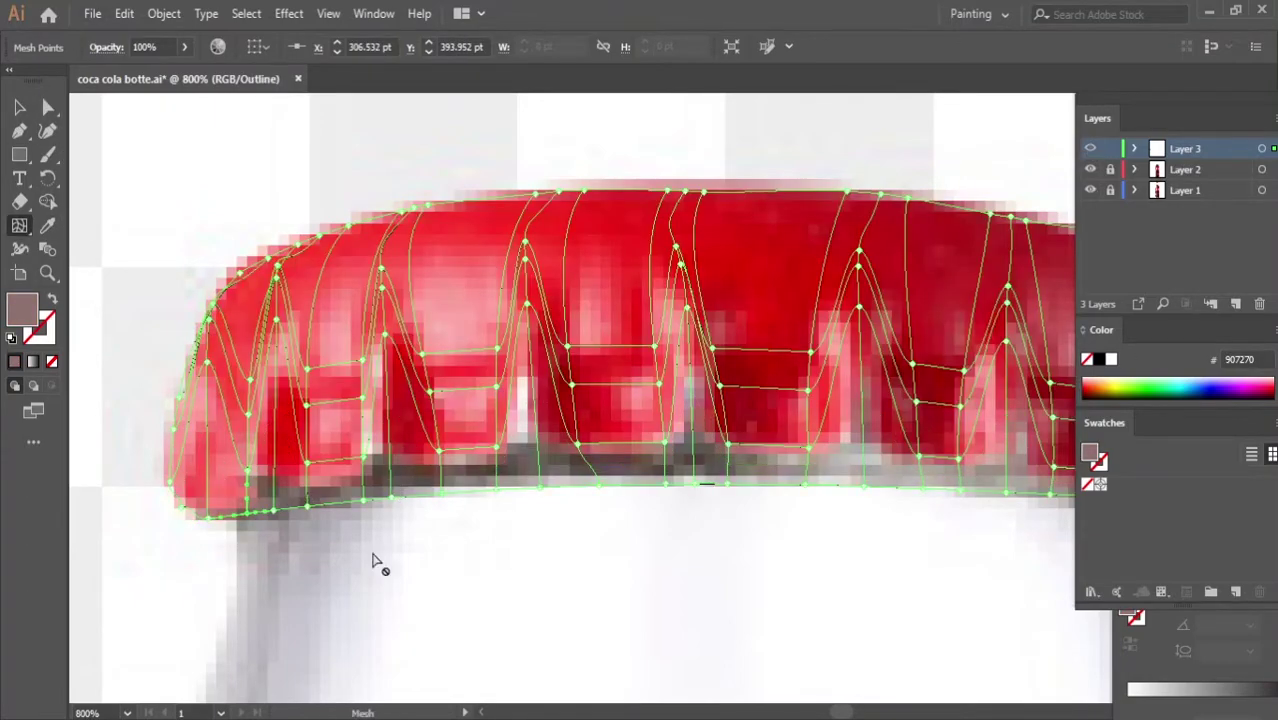
pyautogui.moveTo(248, 494)
pyautogui.mouseDown()
pyautogui.moveTo(365, 479)
pyautogui.moveTo(502, 490)
pyautogui.mouseUp()
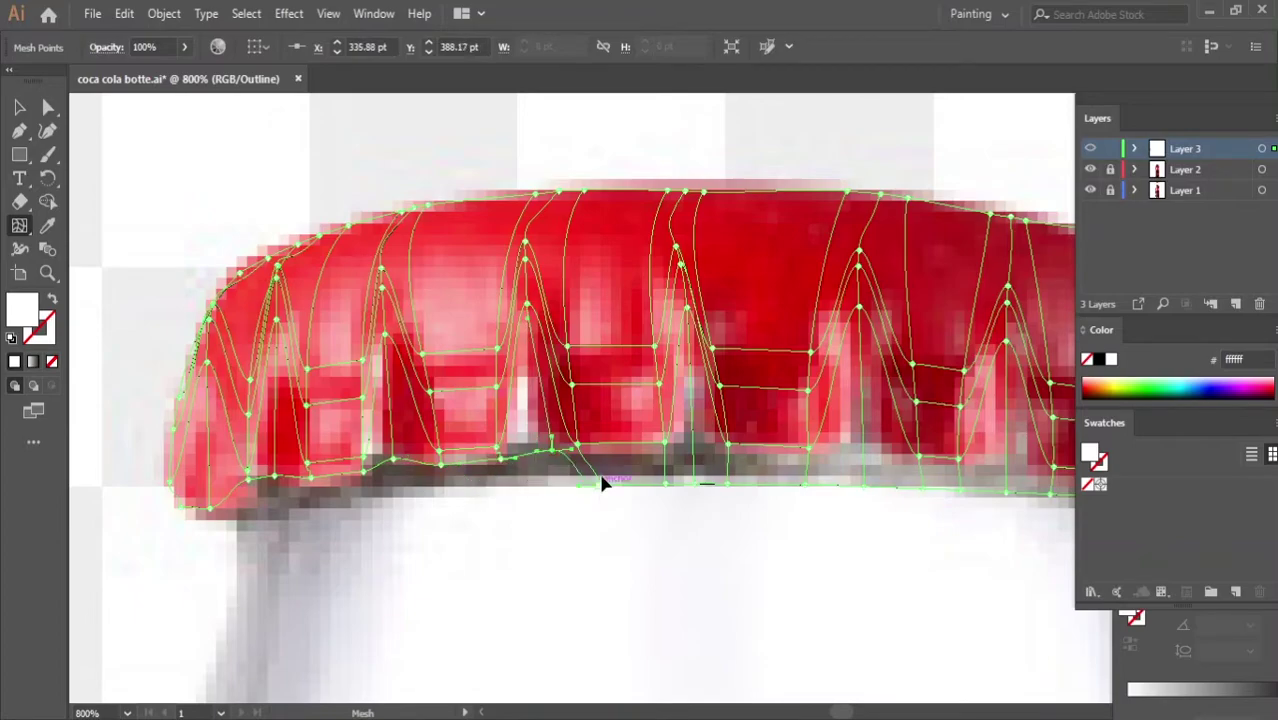
pyautogui.moveTo(665, 452); pyautogui.dragTo(728, 452)
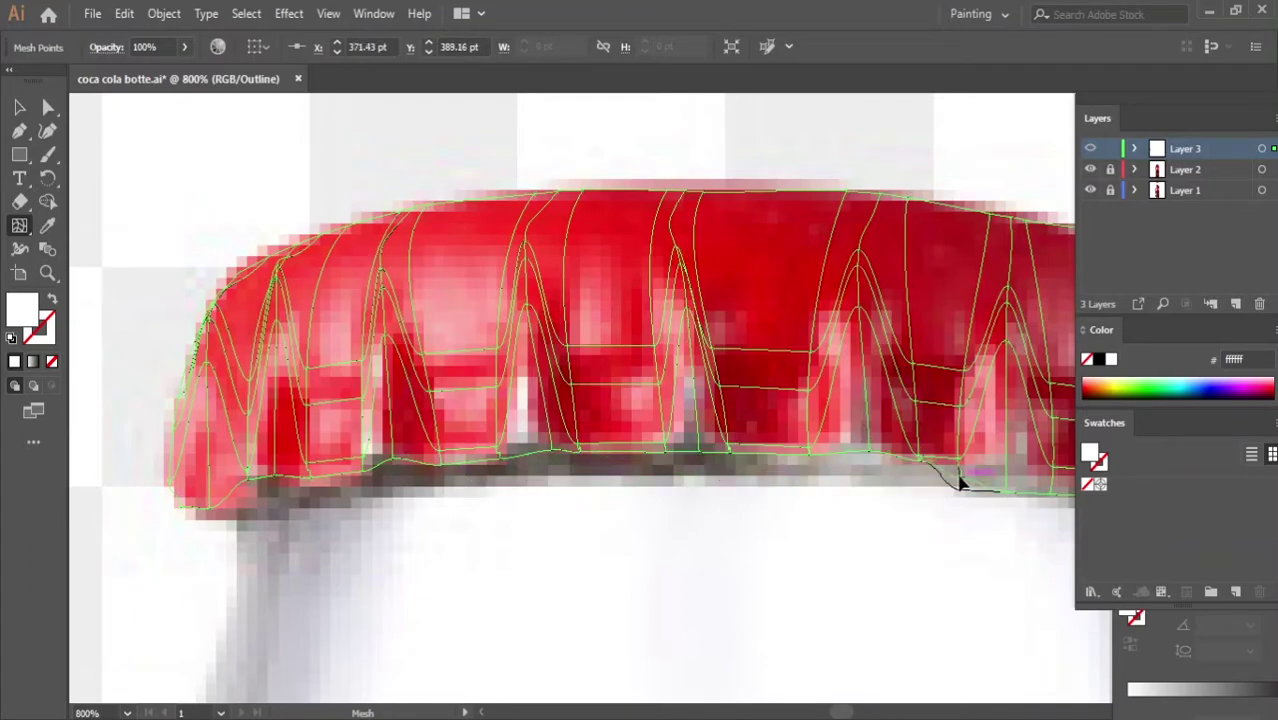
# Colour a mesh point on the cap's red edge with pale pink and red from the photo
pyautogui.hotkey('ctrl', '-')
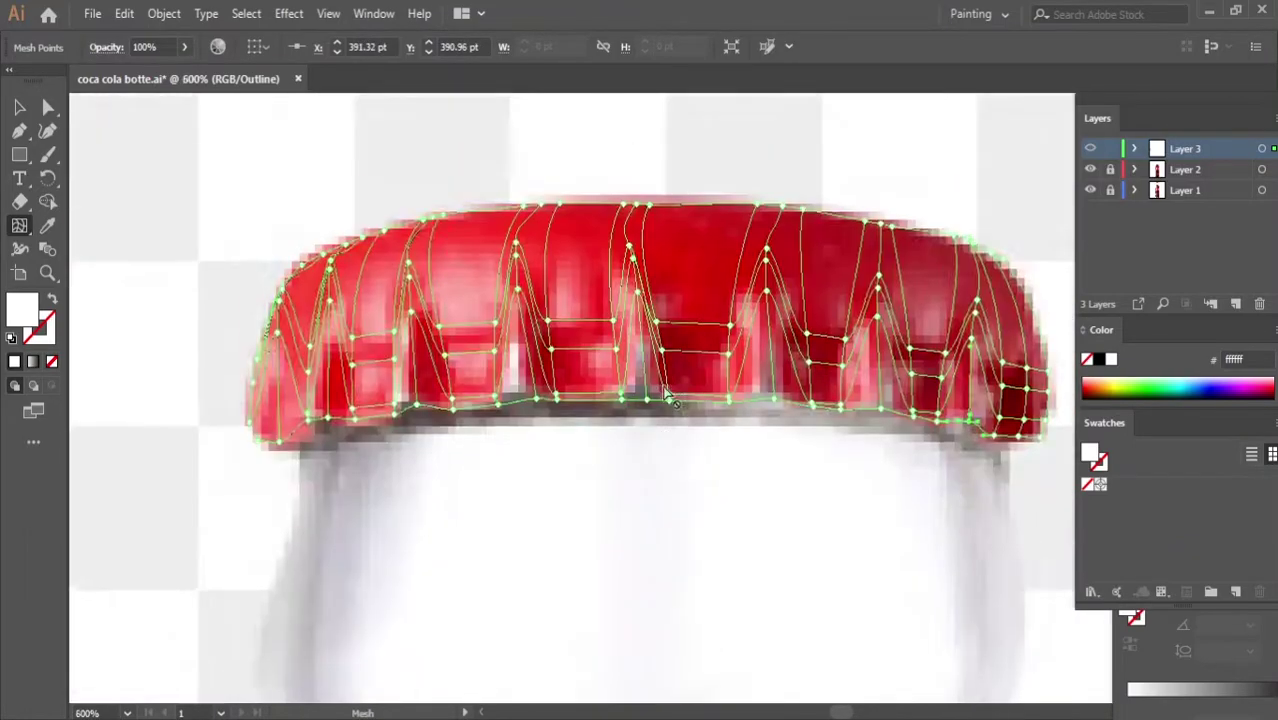
pyautogui.hotkey('ctrl', '+')
pyautogui.keyDown('ctrl'); pyautogui.click(152, 478); pyautogui.keyUp('ctrl')
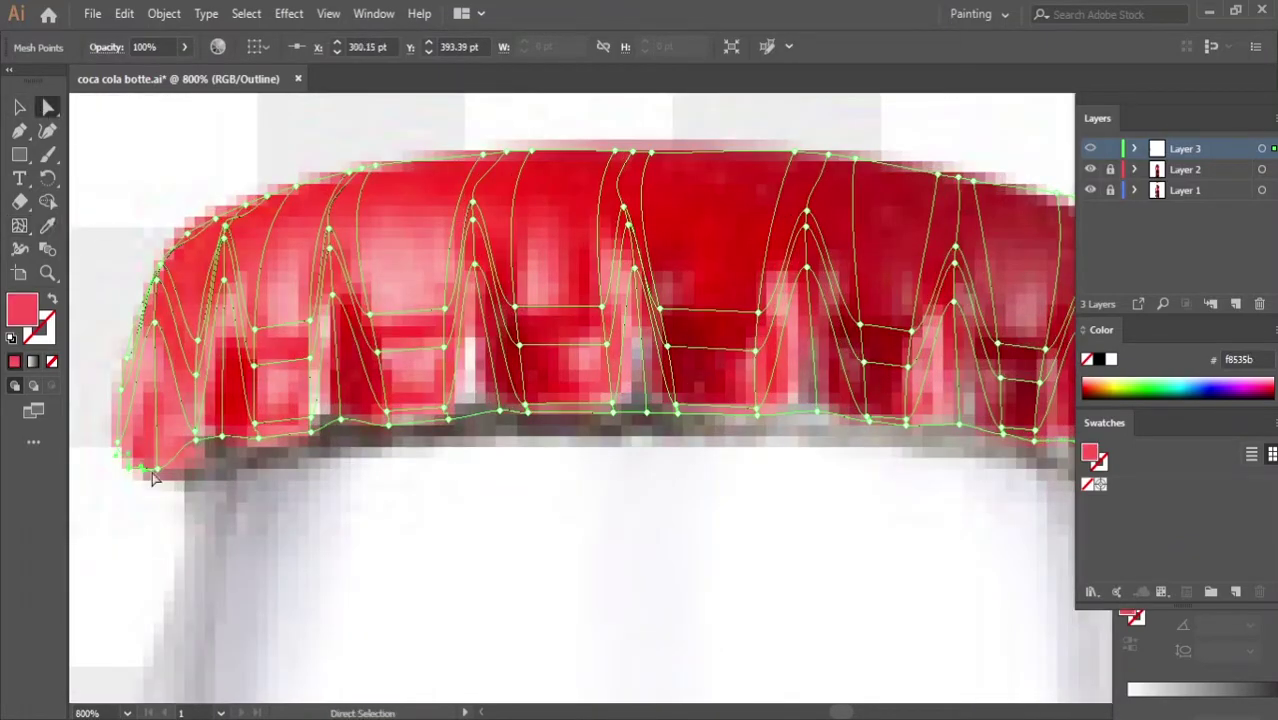
pyautogui.click(328, 396)
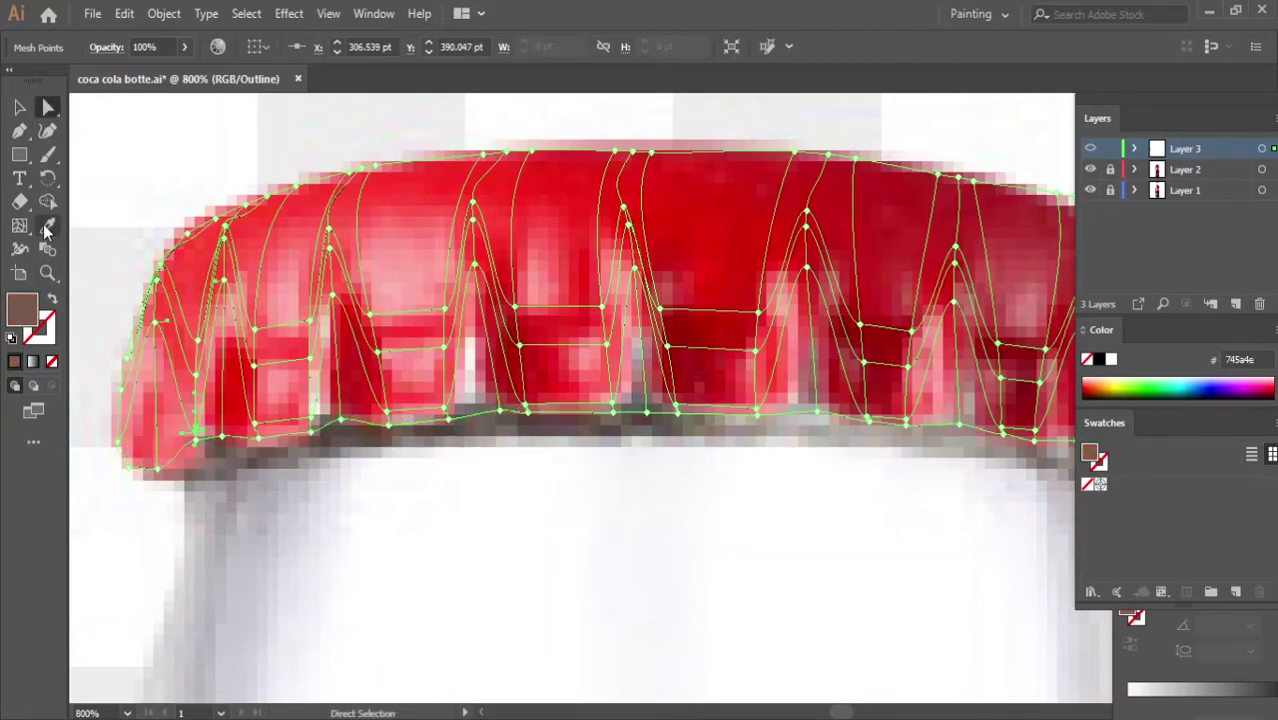
pyautogui.click(46, 227)
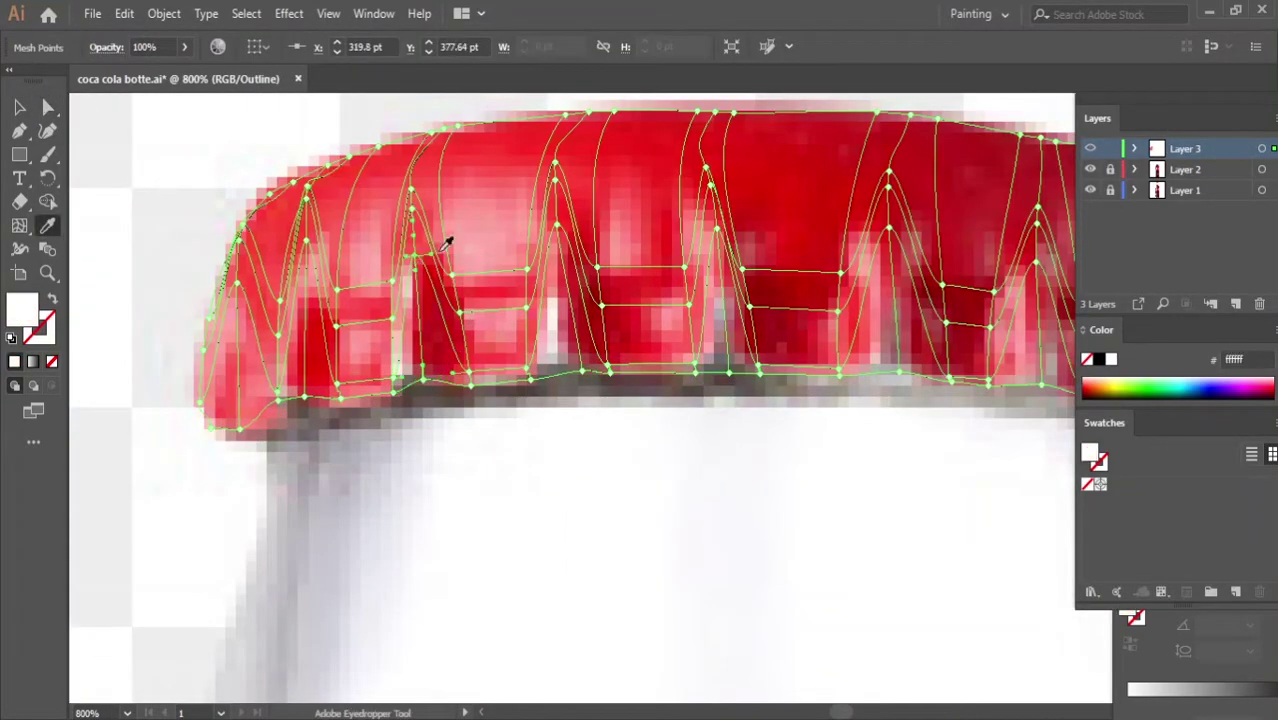
# Colour mesh points along the cap's left side and top with a sampled deep red
pyautogui.press('a')
pyautogui.click(411, 207)
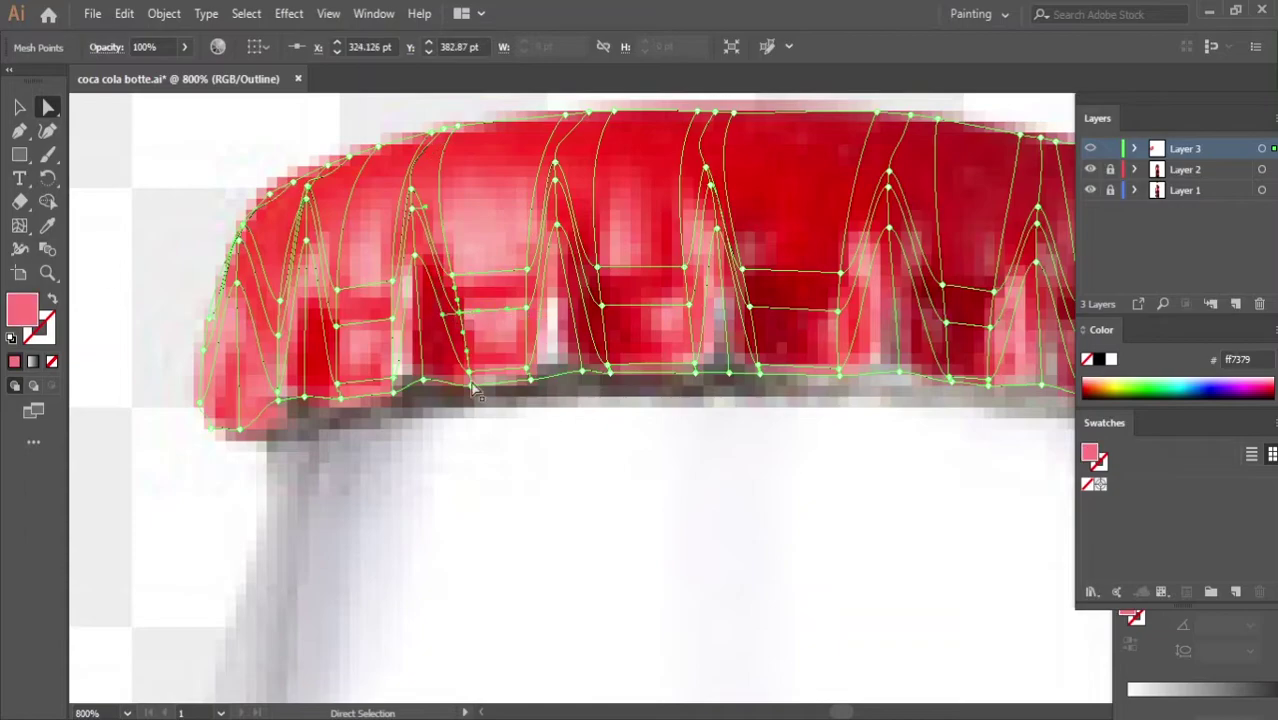
pyautogui.click(556, 163)
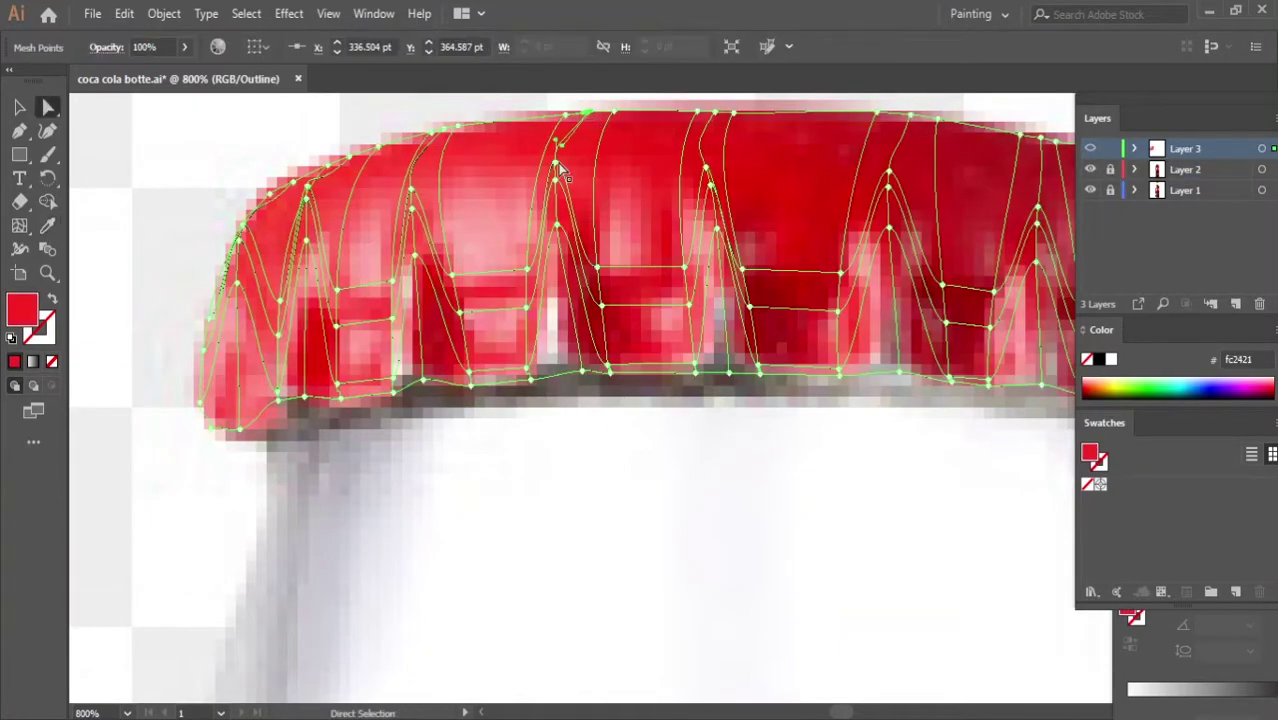
pyautogui.click(609, 371)
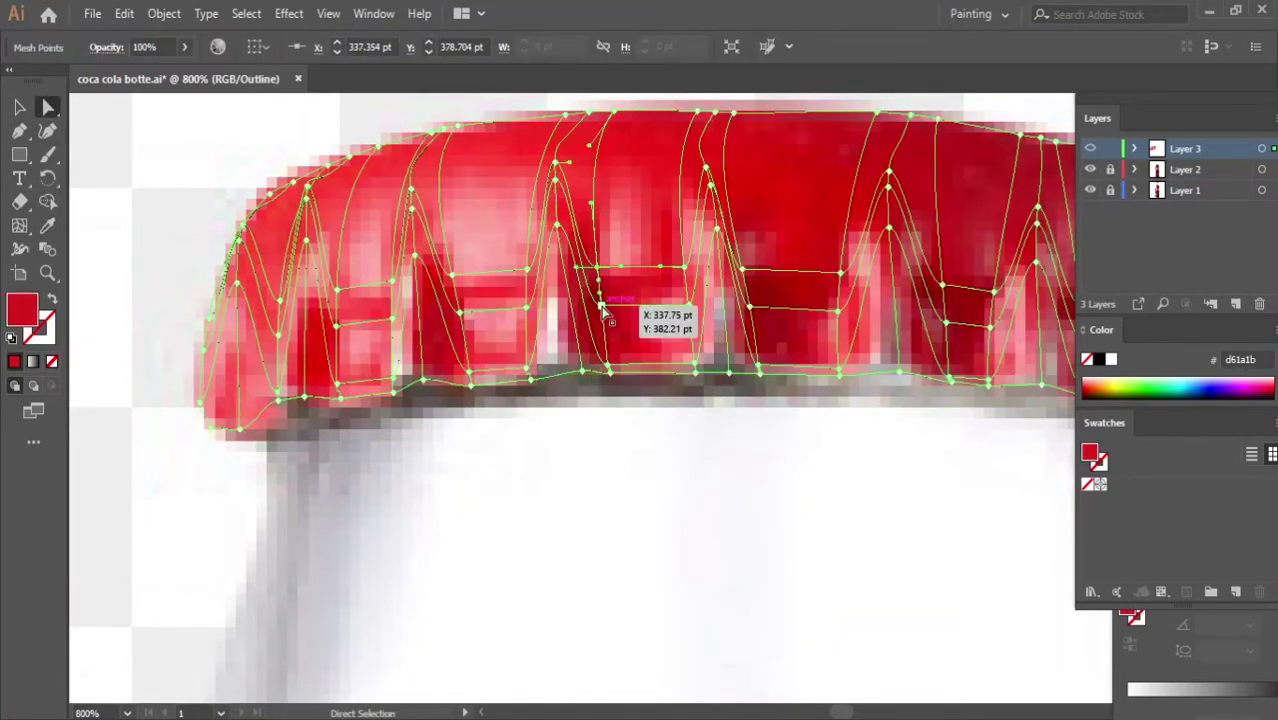
pyautogui.press('i')
pyautogui.click(493, 245)
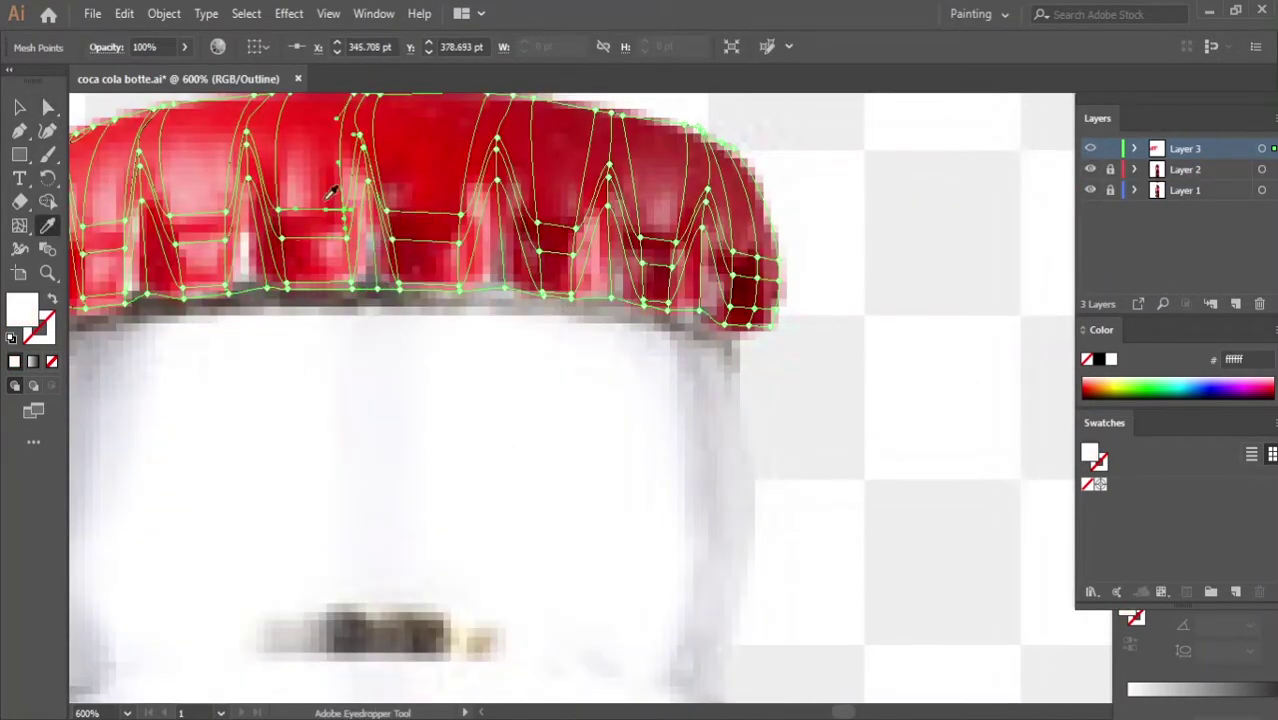
# Sample reds and a light pink highlight into the middle cap points along its top and bottom edges
pyautogui.press('a')
pyautogui.click(354, 287)
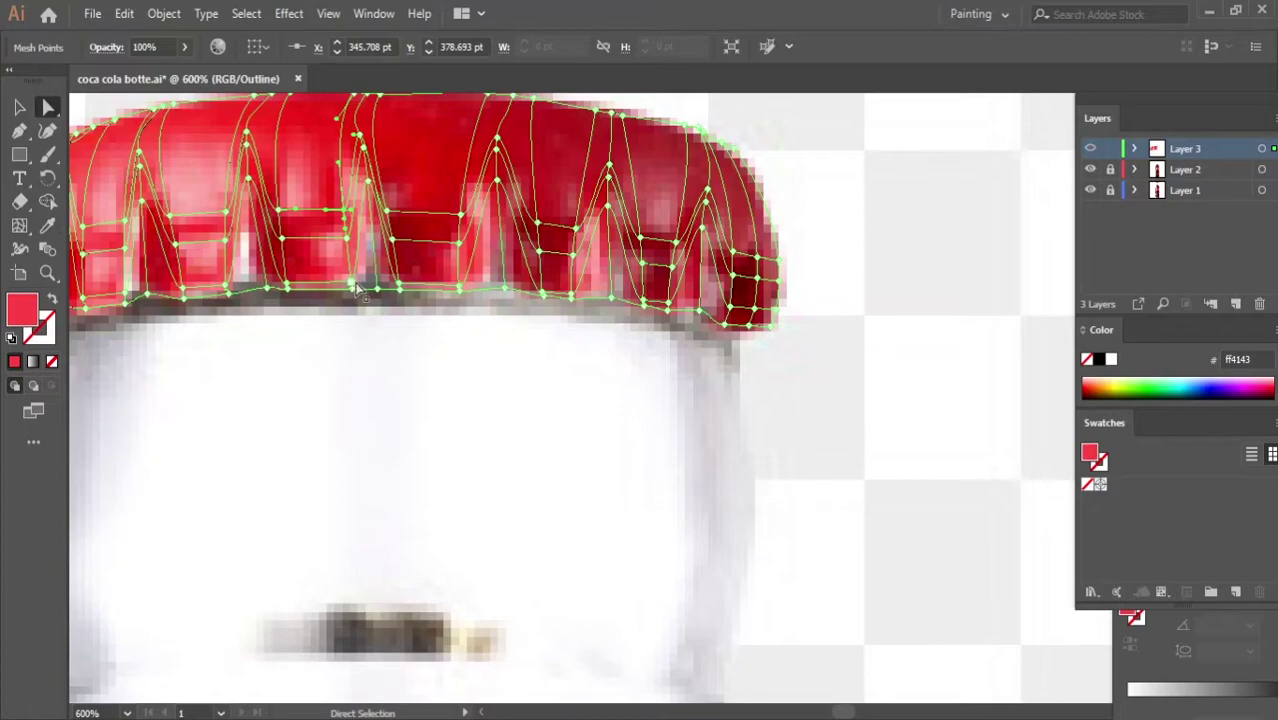
pyautogui.click(420, 280)
pyautogui.press('a')
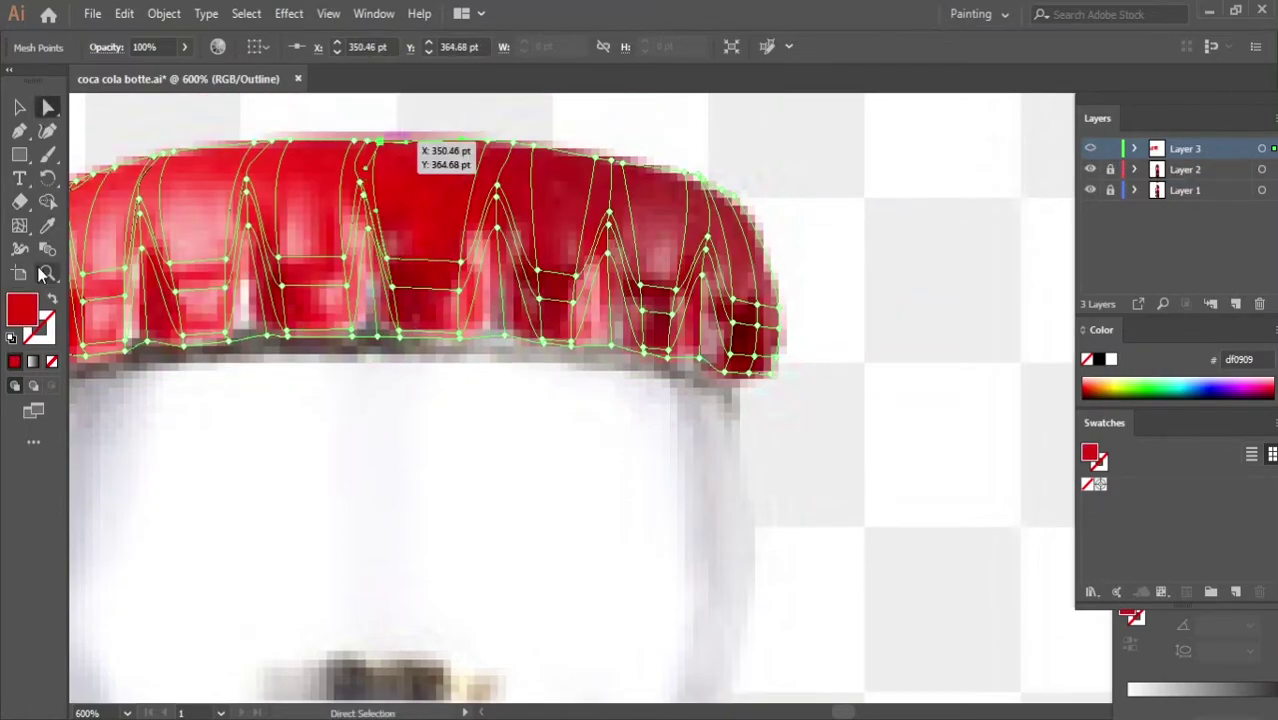
pyautogui.keyDown('ctrl'); pyautogui.click(458, 338); pyautogui.keyUp('ctrl')
pyautogui.click(470, 323)
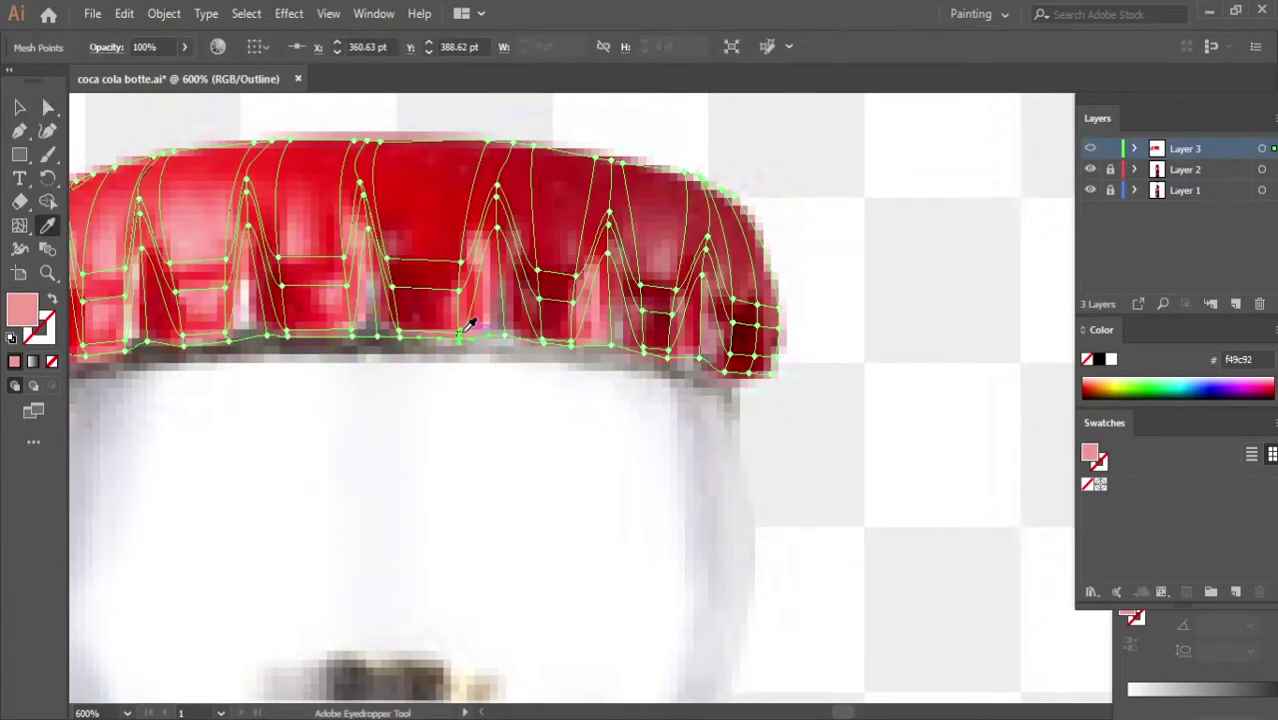
pyautogui.keyDown('ctrl'); pyautogui.click(500, 168); pyautogui.keyUp('ctrl')
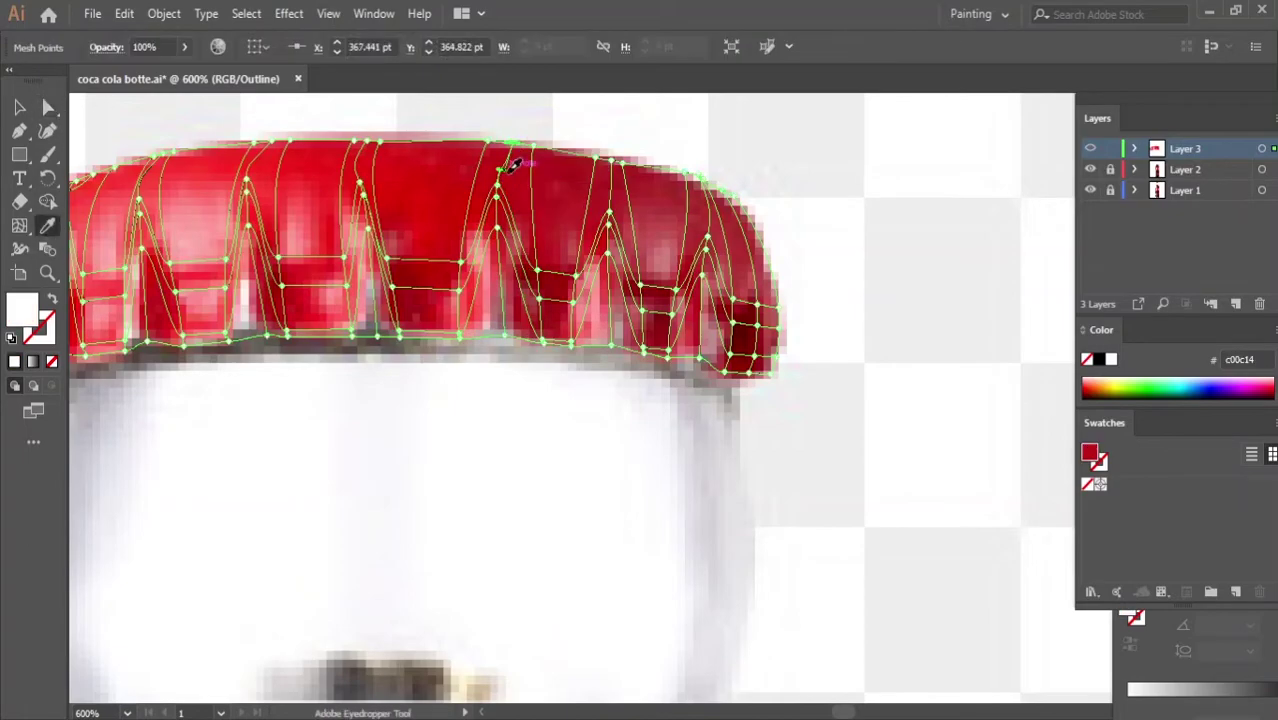
pyautogui.keyDown('ctrl'); pyautogui.click(530, 200); pyautogui.keyUp('ctrl')
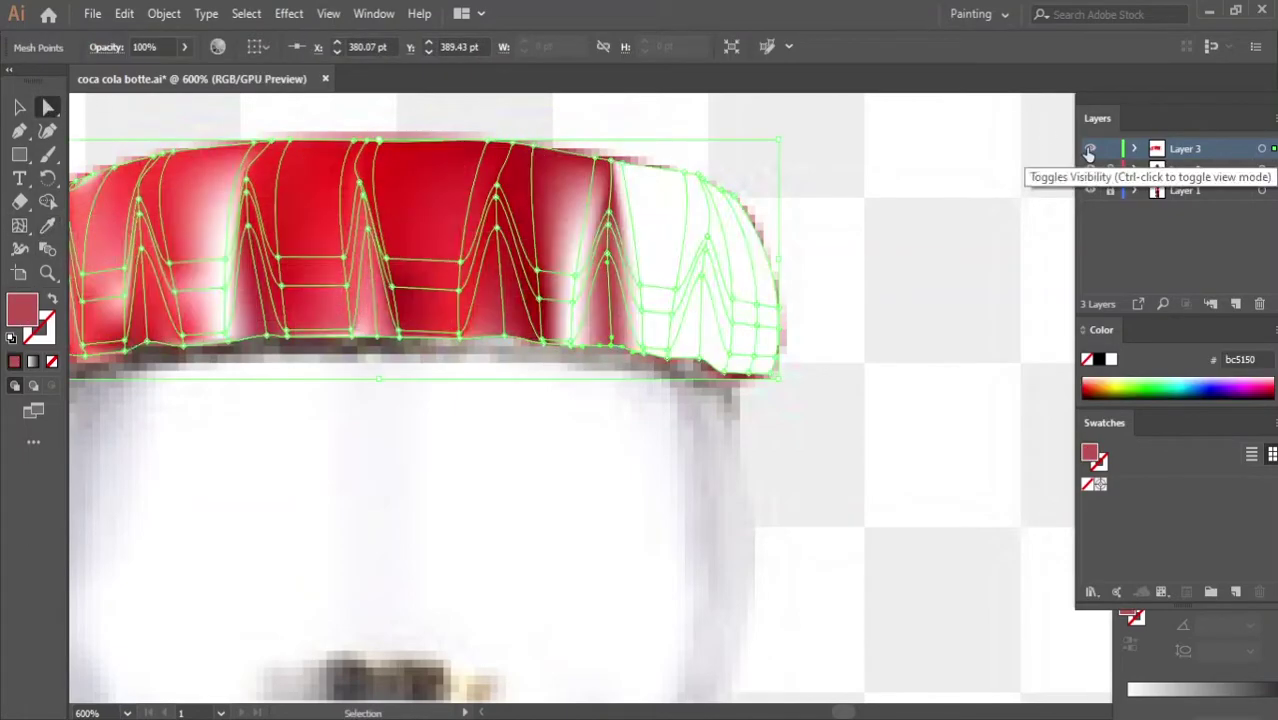
# Colour the cap's right-end mesh points with dark red and pink, checking the outline over the photo
pyautogui.keyDown('ctrl'); pyautogui.click(655, 340); pyautogui.keyUp('ctrl')
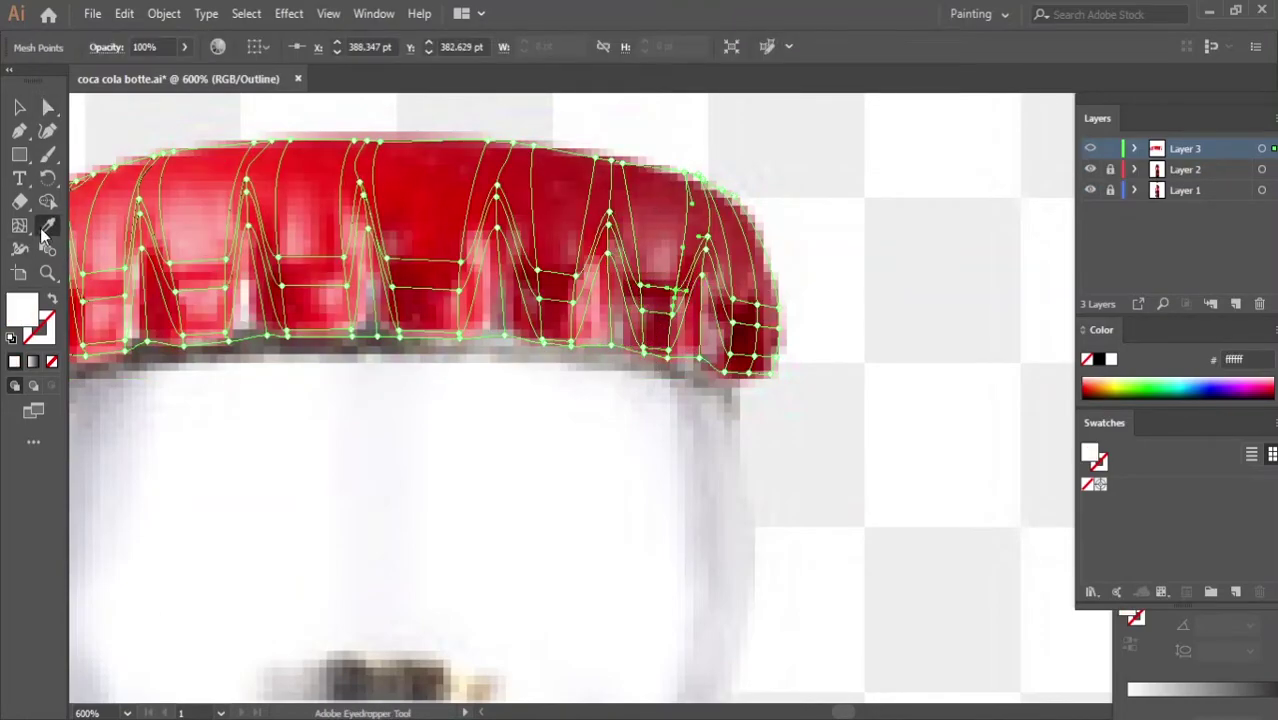
pyautogui.keyDown('ctrl'); pyautogui.click(706, 327); pyautogui.keyUp('ctrl')
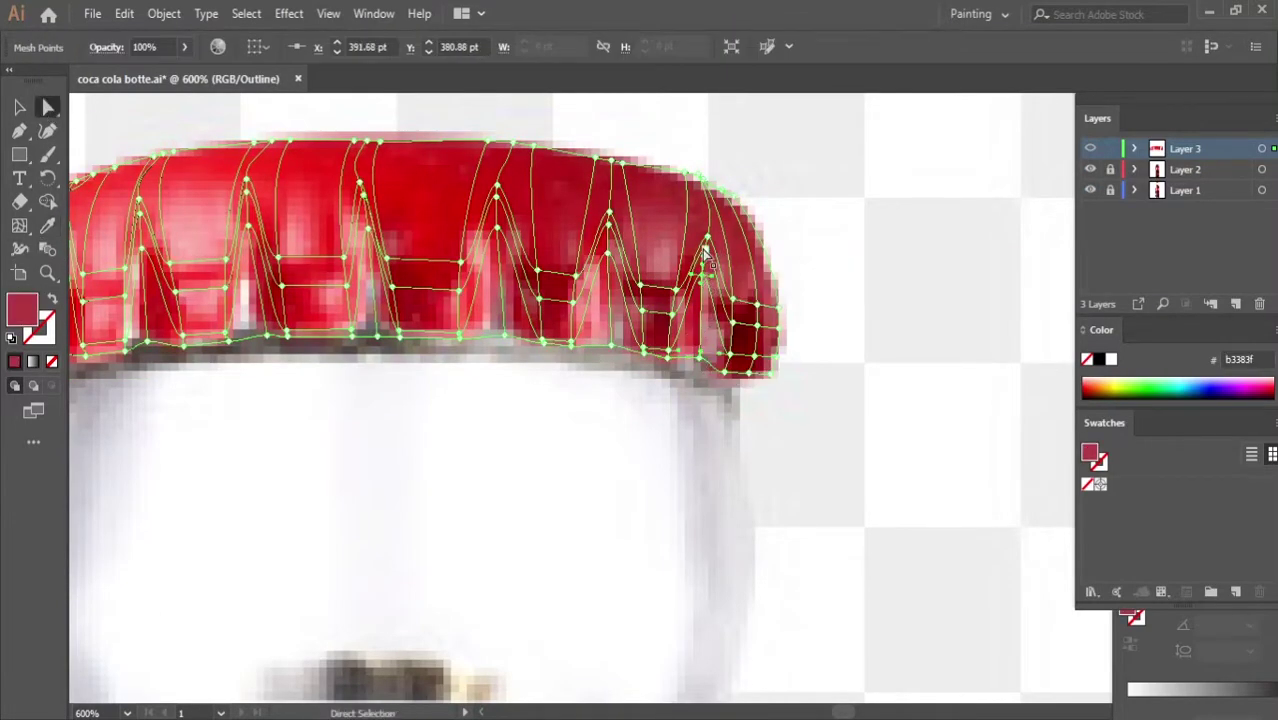
pyautogui.keyDown('ctrl'); pyautogui.click(705, 183); pyautogui.keyUp('ctrl')
pyautogui.hotkey('ctrl', '+')
pyautogui.hotkey('ctrl', '+')
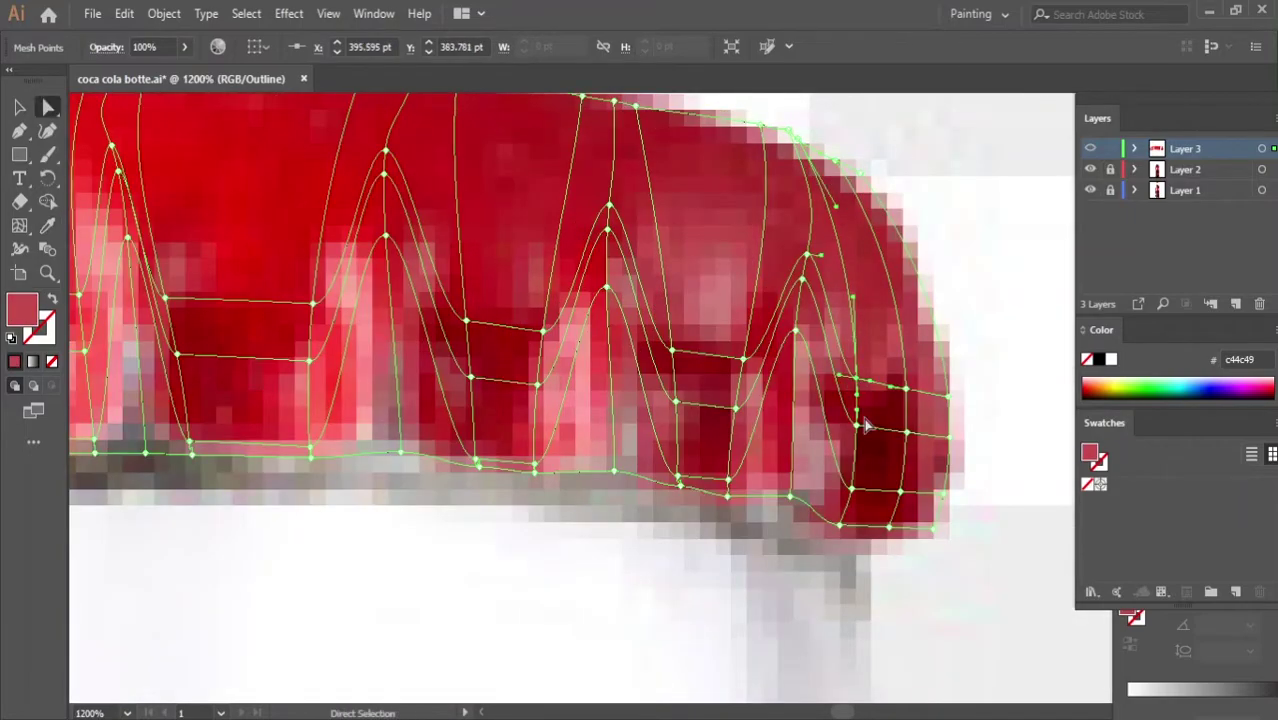
pyautogui.click(664, 404)
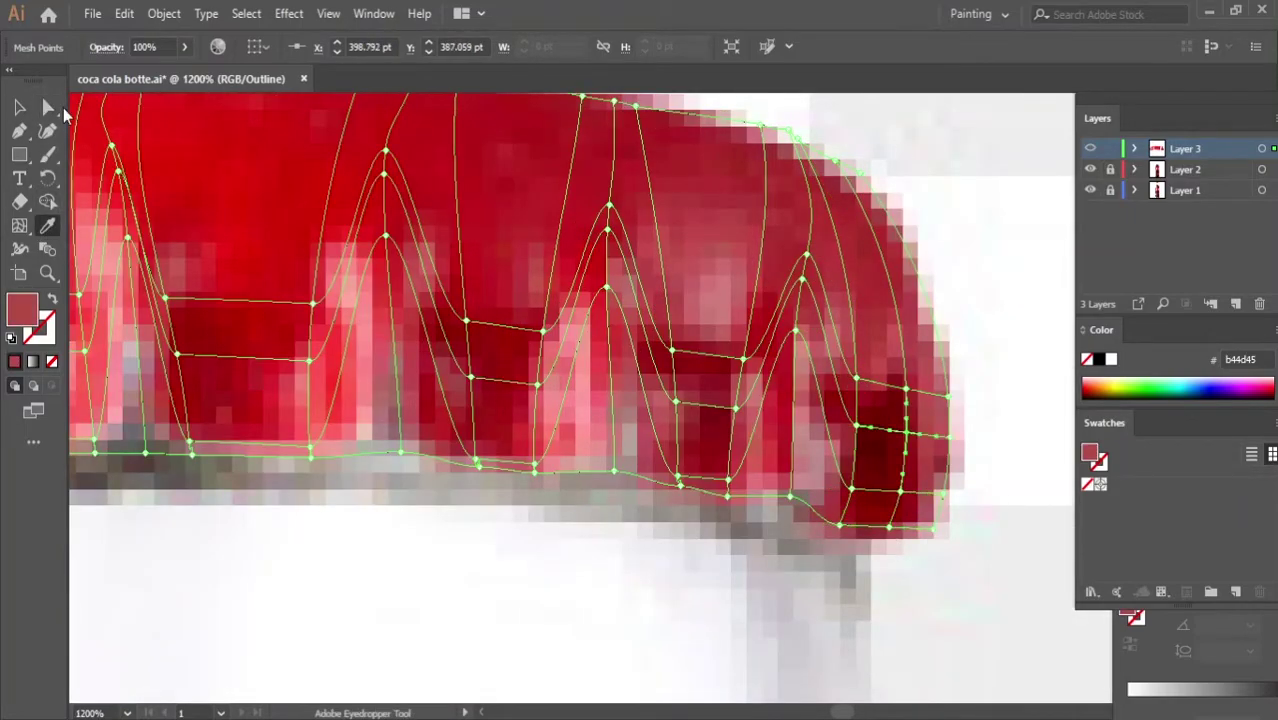
pyautogui.keyDown('ctrl'); pyautogui.click(903, 316); pyautogui.keyUp('ctrl')
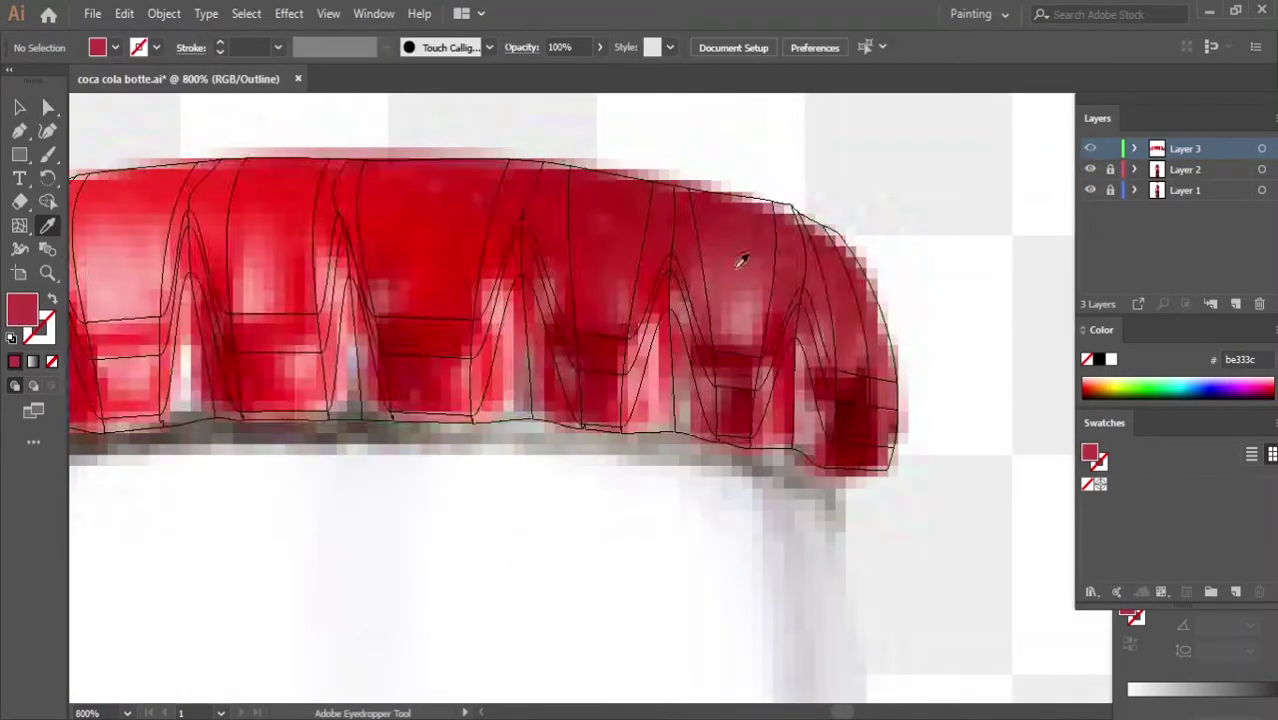
pyautogui.keyDown('ctrl'); pyautogui.click(630, 345); pyautogui.keyUp('ctrl')
pyautogui.hotkey('ctrl', 'y')
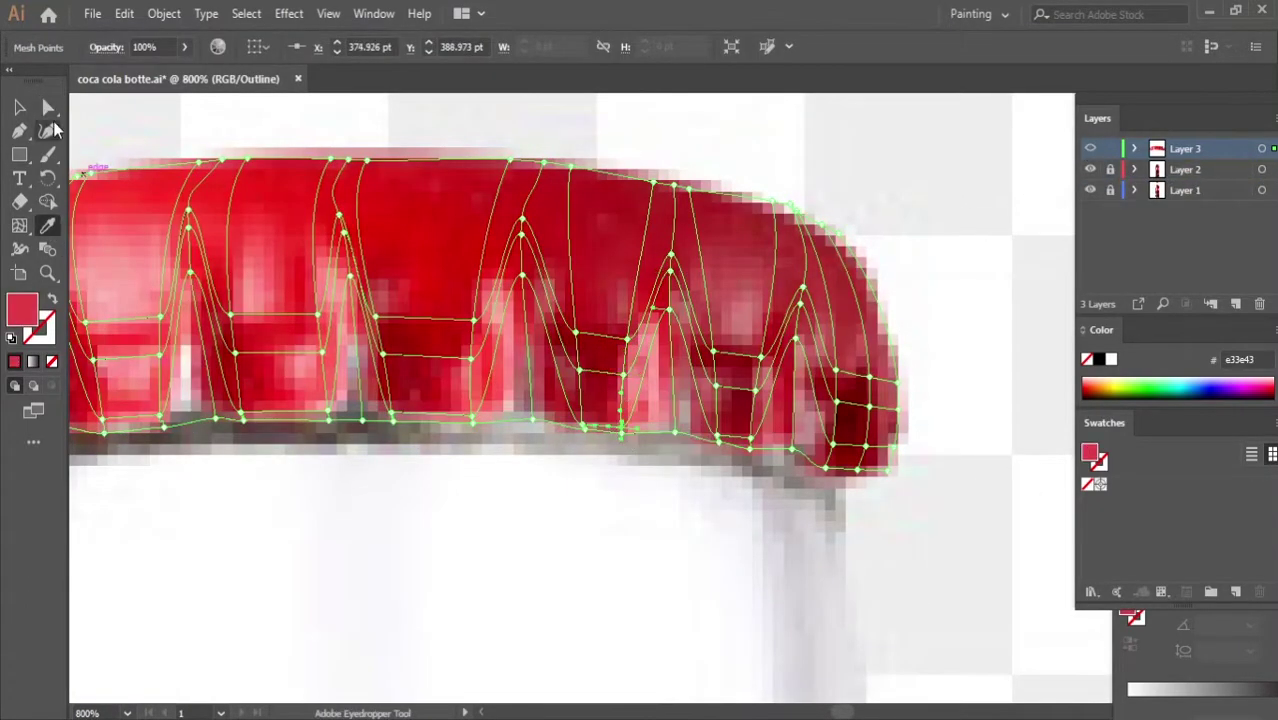
pyautogui.keyDown('ctrl'); pyautogui.click(1090, 148); pyautogui.keyUp('ctrl')
pyautogui.keyDown('ctrl'); pyautogui.click(1090, 148); pyautogui.keyUp('ctrl')
# Sample soft pink shades into the cap's left-end points, then preview and zoom out to both bottles
pyautogui.click(510, 346)
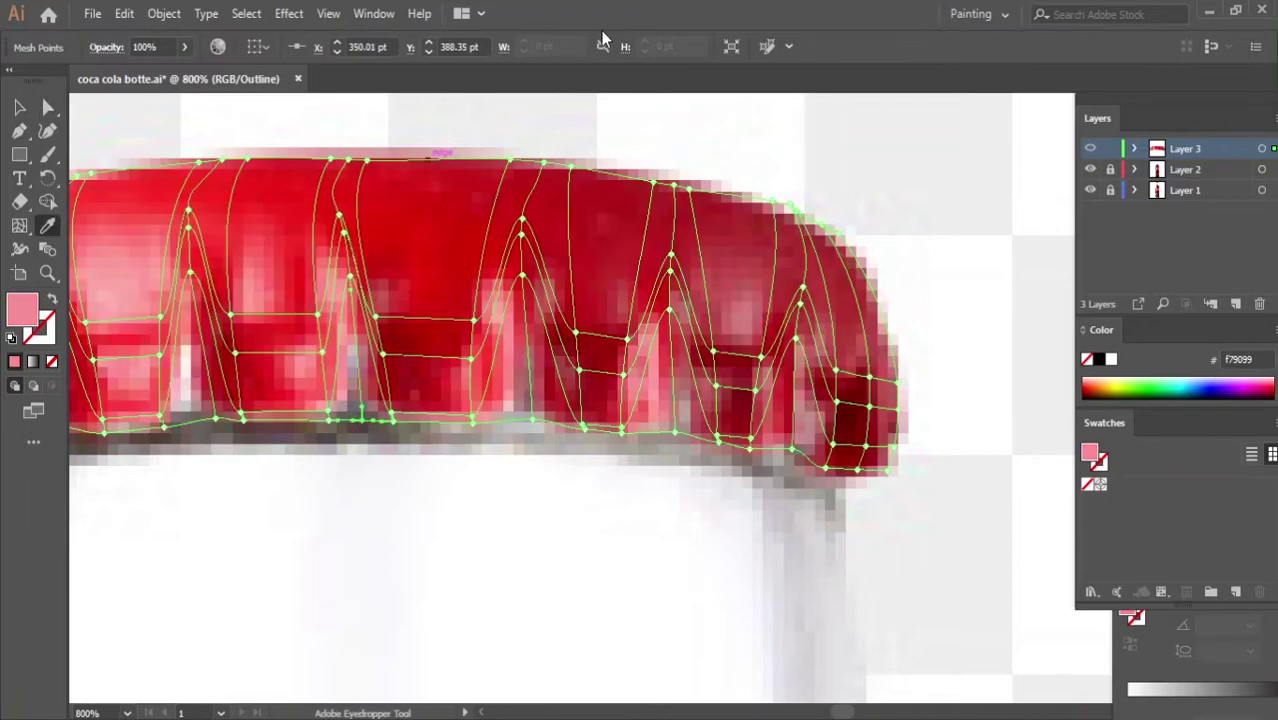
pyautogui.press('i')
pyautogui.click(496, 336)
pyautogui.moveTo(496, 336); pyautogui.dragTo(576, 376)
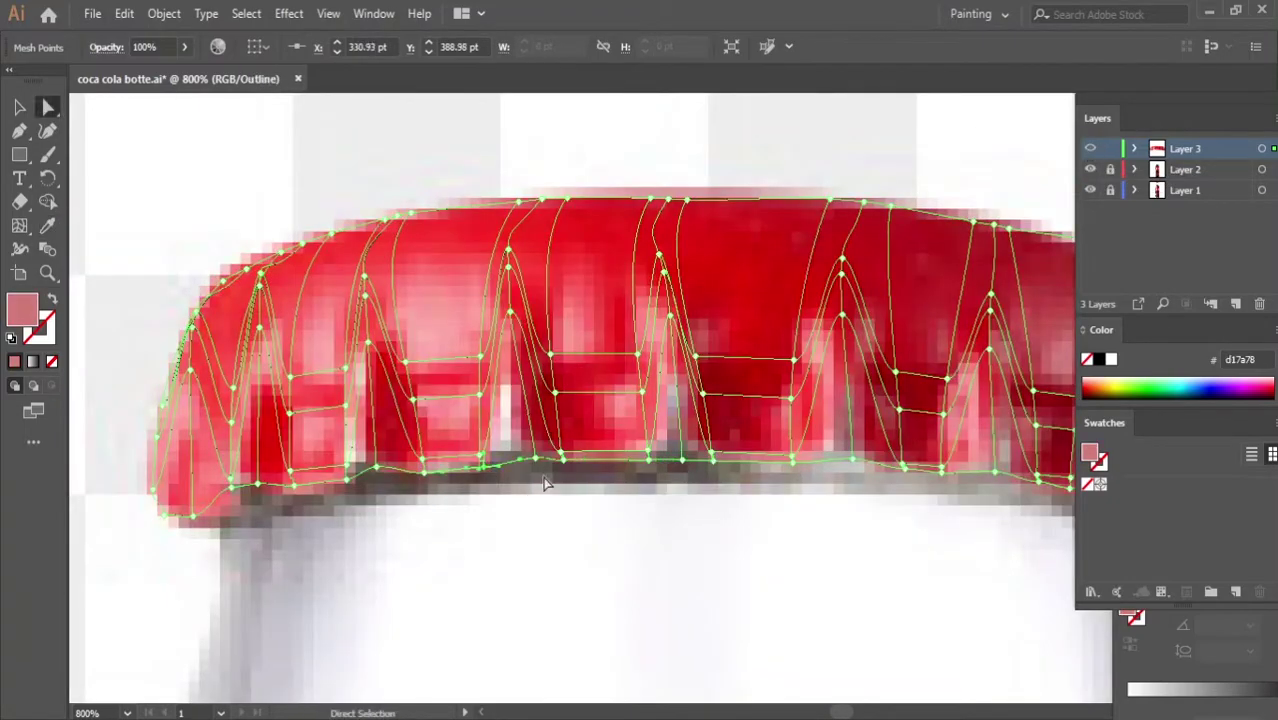
pyautogui.keyDown('ctrl'); pyautogui.click(483, 355); pyautogui.keyUp('ctrl')
pyautogui.click(350, 447)
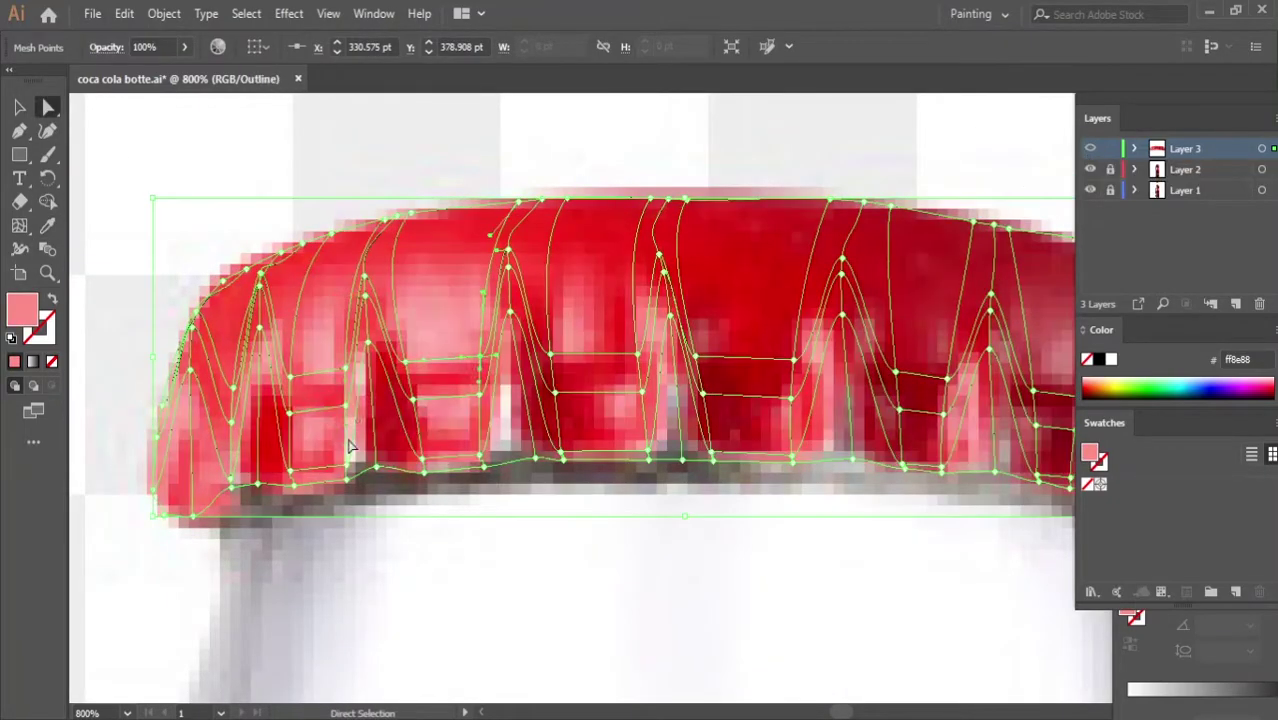
pyautogui.hotkey('ctrl', 'y')
pyautogui.hotkey('ctrl', 'y')
pyautogui.hotkey('ctrl', '-')
pyautogui.hotkey('ctrl', '-')
pyautogui.hotkey('ctrl', '-')
pyautogui.hotkey('ctrl', 'shift', 'a')
pyautogui.click(19, 110)
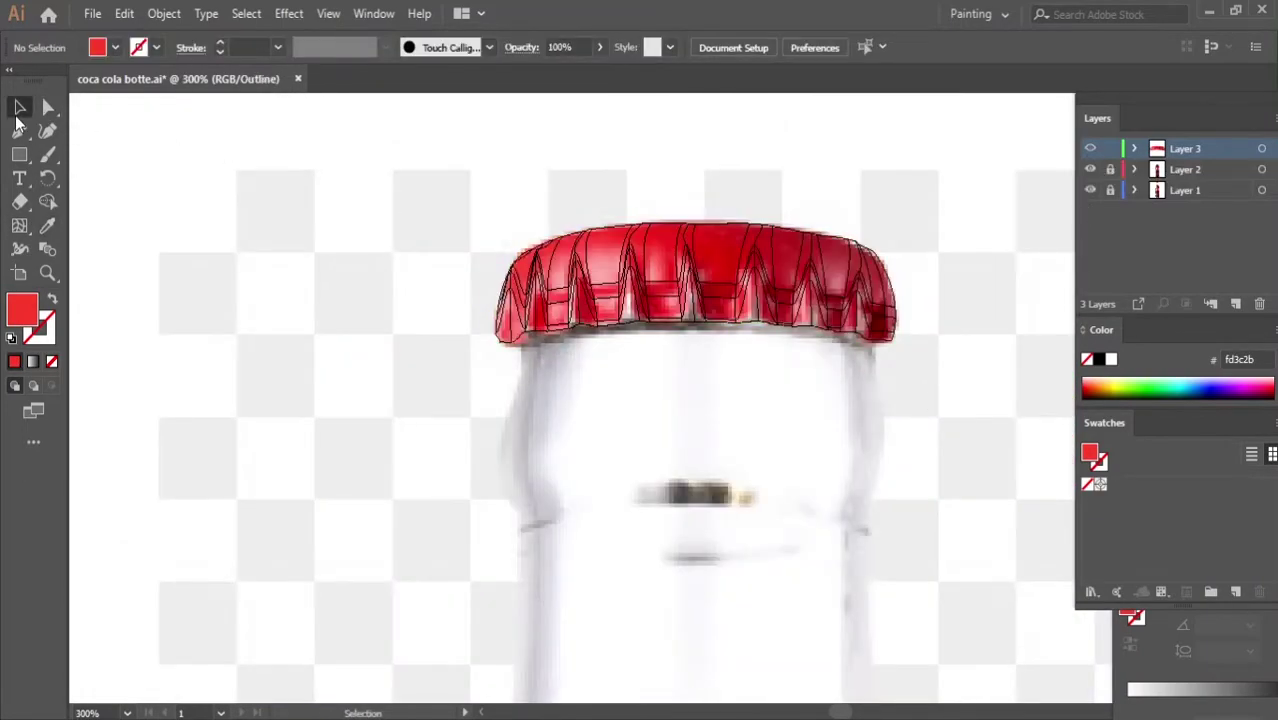
pyautogui.hotkey('ctrl', '-')
pyautogui.hotkey('ctrl', '-')
pyautogui.hotkey('ctrl', '-')
pyautogui.hotkey('ctrl', 'y')
pyautogui.hotkey('ctrl', '-')
pyautogui.hotkey('ctrl', '-')
# Move the cap onto the second bottle and fit a rectangle over the bottle neck up to the cap
pyautogui.moveTo(290, 170); pyautogui.dragTo(903, 168)
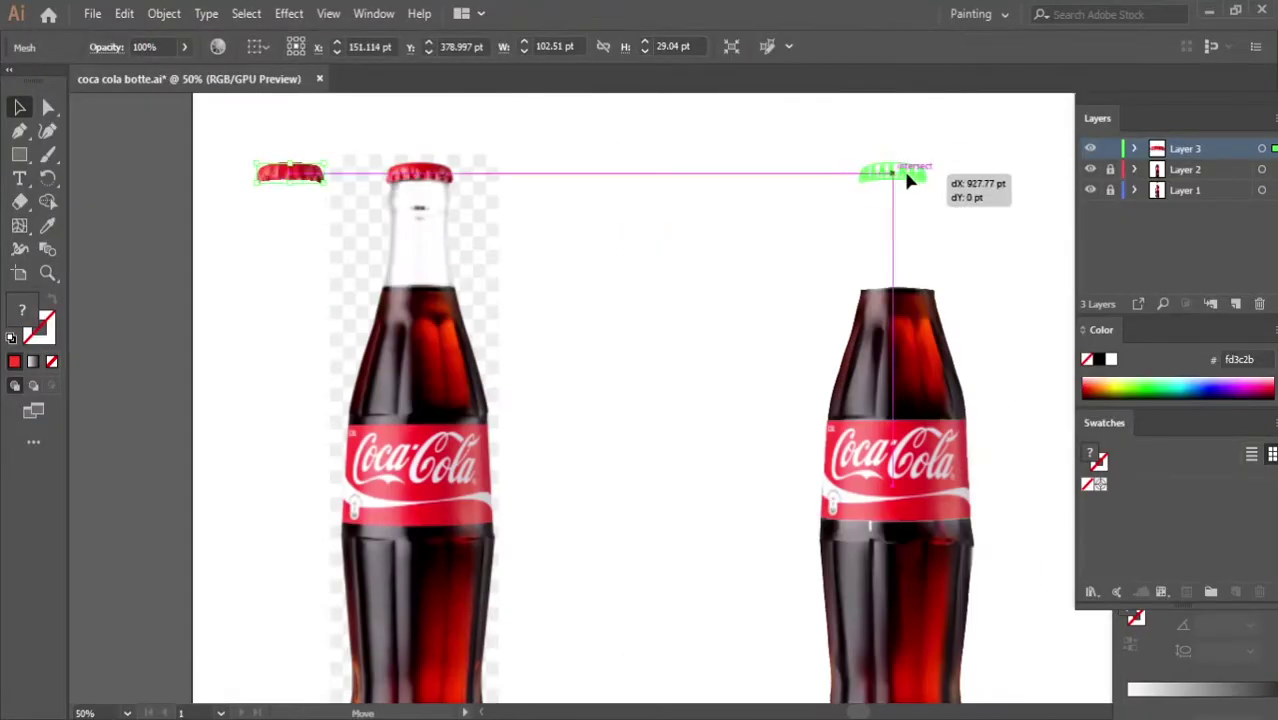
pyautogui.moveTo(386, 143)
pyautogui.mouseDown()
pyautogui.moveTo(450, 215)
pyautogui.moveTo(656, 552)
pyautogui.mouseUp()
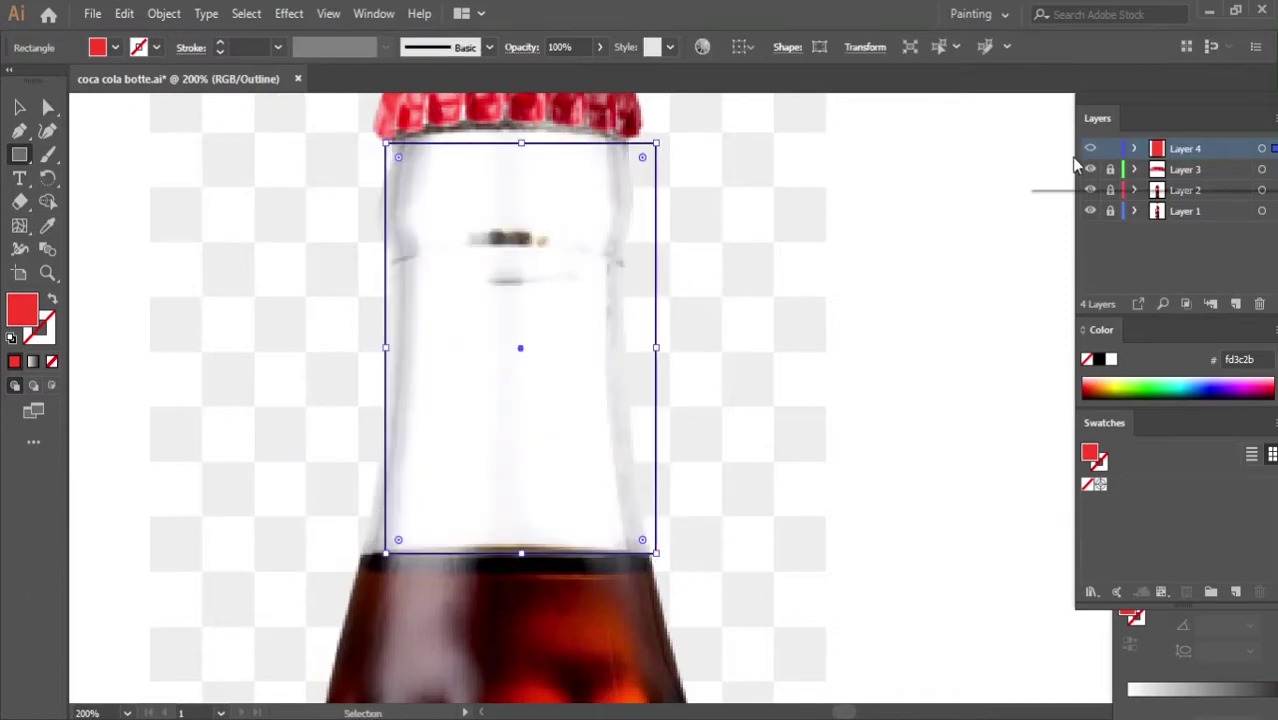
pyautogui.press('v')
pyautogui.moveTo(385, 347); pyautogui.dragTo(358, 347)
pyautogui.scroll(1, 565, 336)
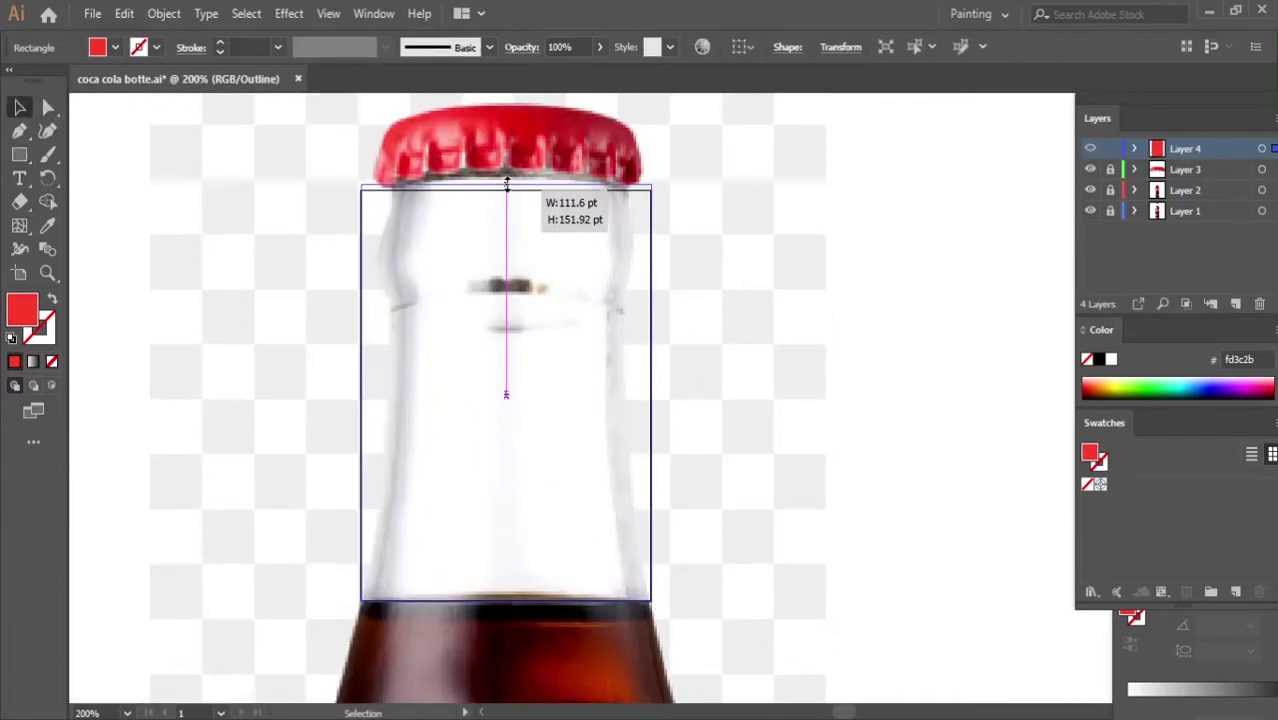
pyautogui.moveTo(505, 190); pyautogui.dragTo(500, 110)
# Turn the neck rectangle into a mesh, curve its left edge, and add horizontal and vertical mesh lines
pyautogui.press('u')
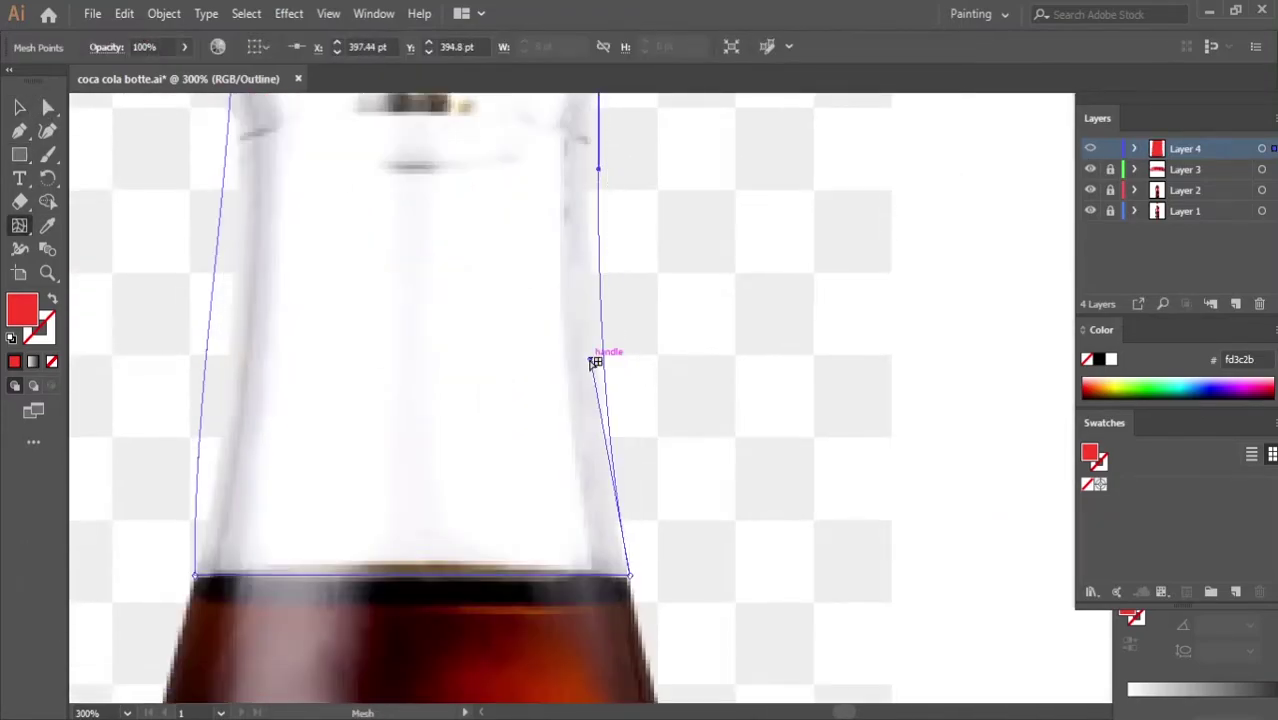
pyautogui.click(588, 306)
pyautogui.moveTo(242, 308); pyautogui.dragTo(201, 229)
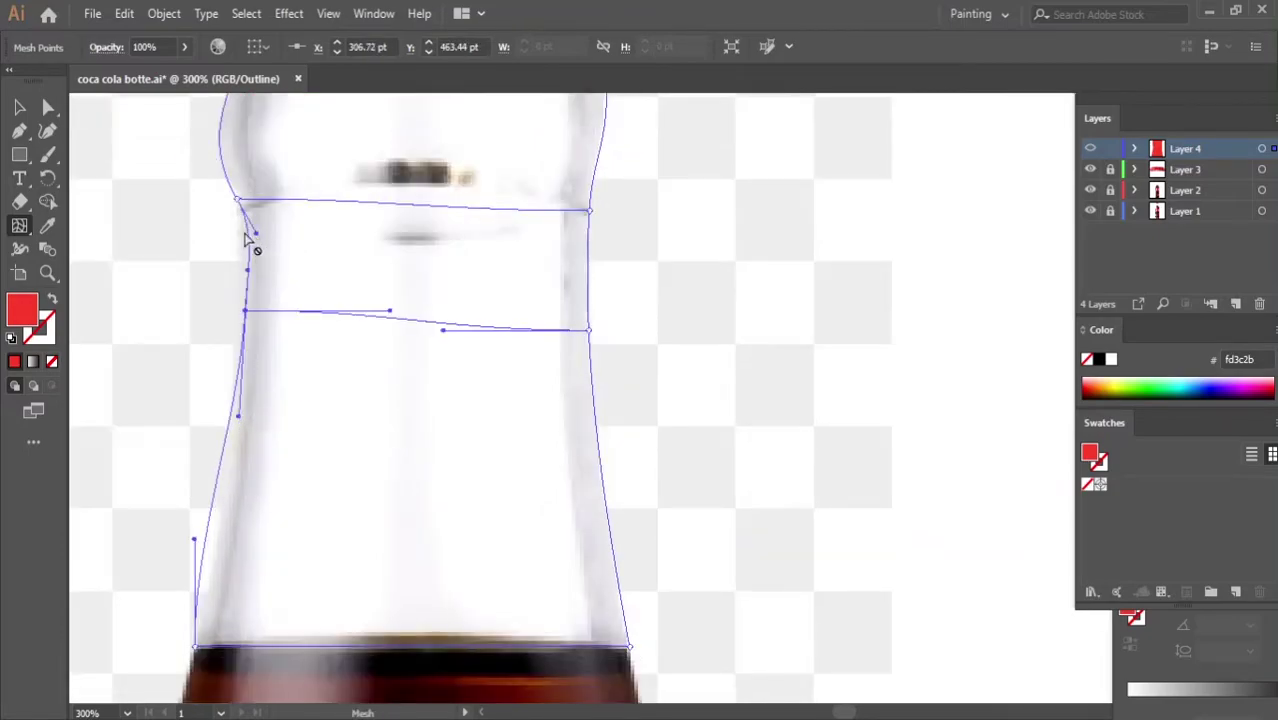
pyautogui.scroll(3, 251, 243)
pyautogui.click(222, 252)
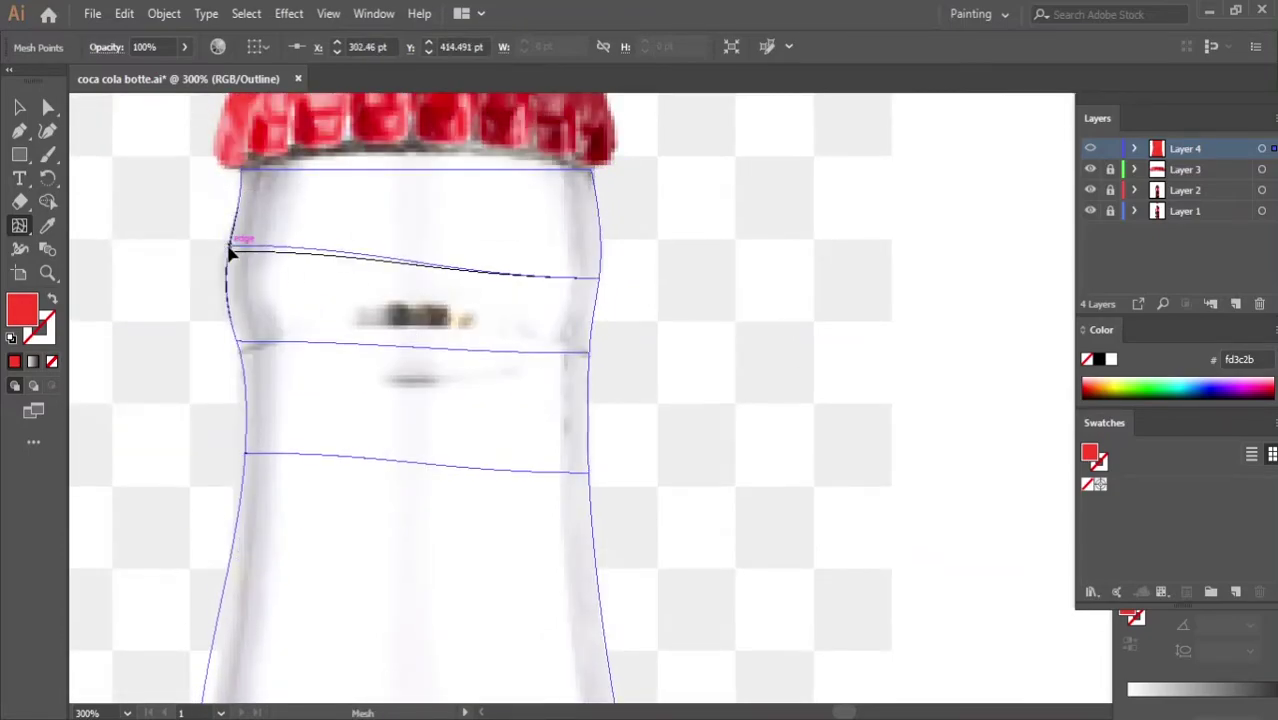
pyautogui.click(412, 158)
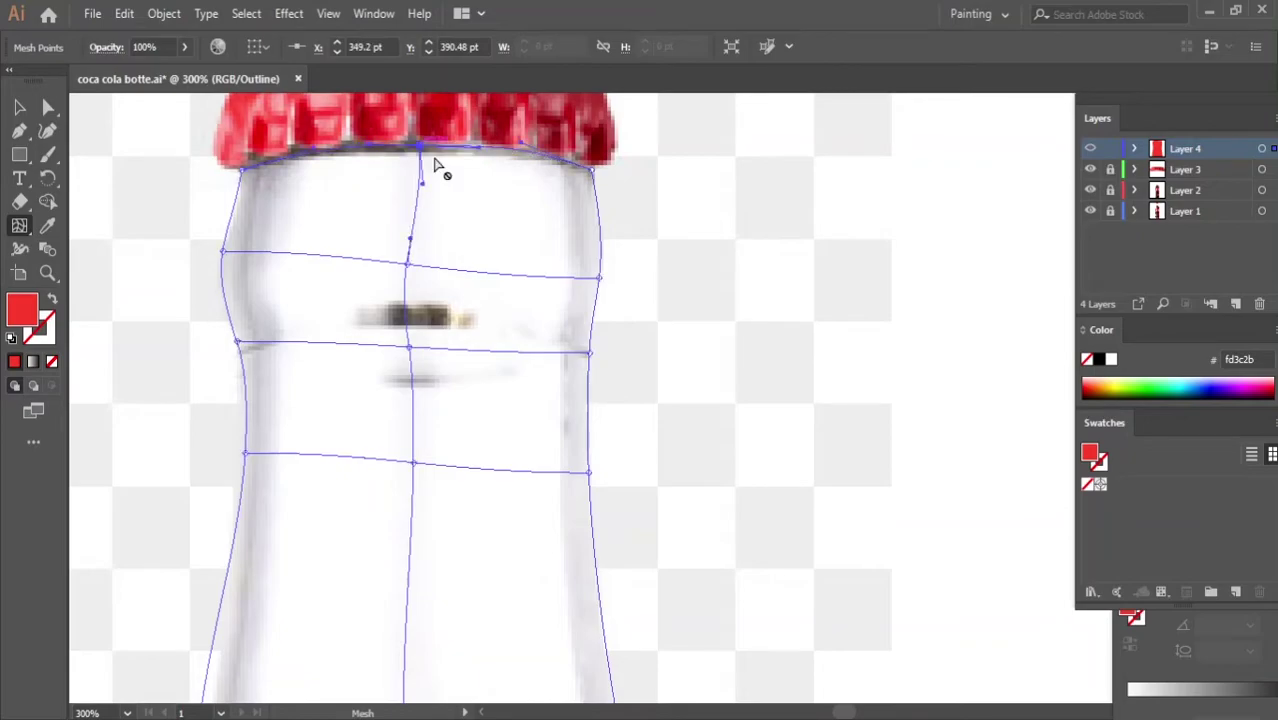
pyautogui.scroll(-5, 420, 330)
pyautogui.scroll(5, 590, 500)
# Move the neck's central mesh point upward
pyautogui.scroll(-3, 586, 425)
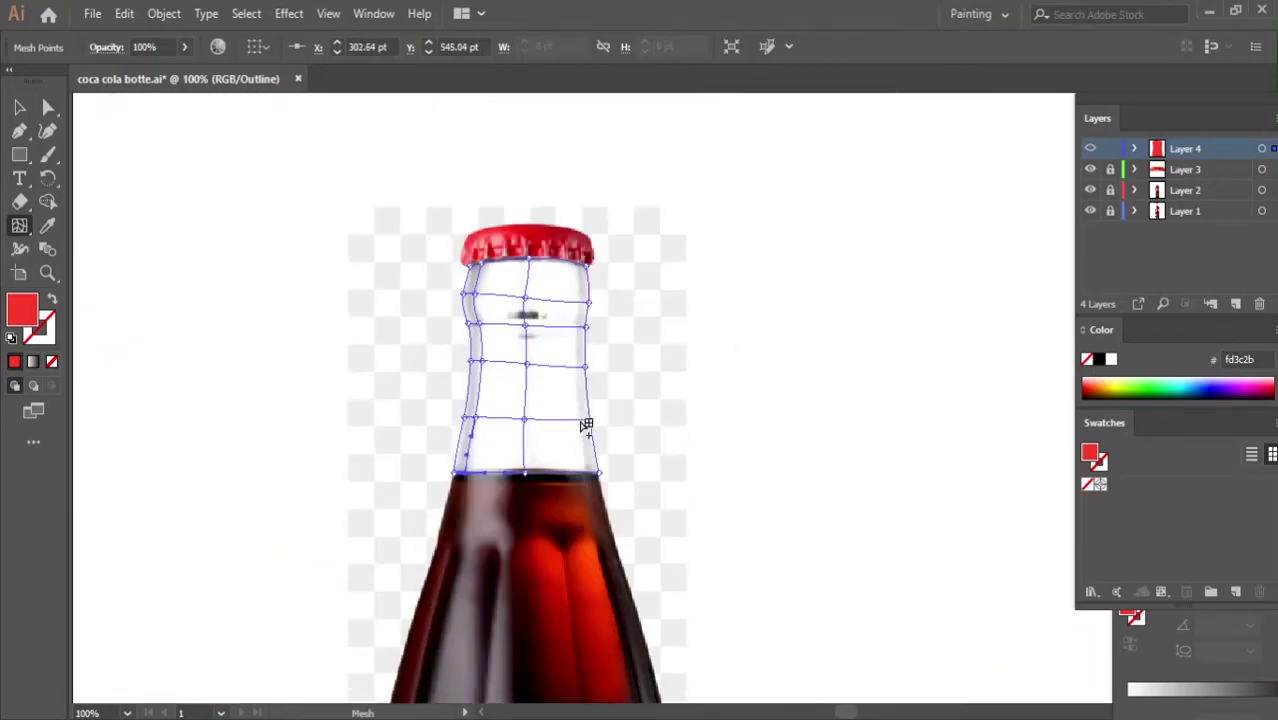
pyautogui.scroll(3, 586, 425)
pyautogui.scroll(-2, 580, 360)
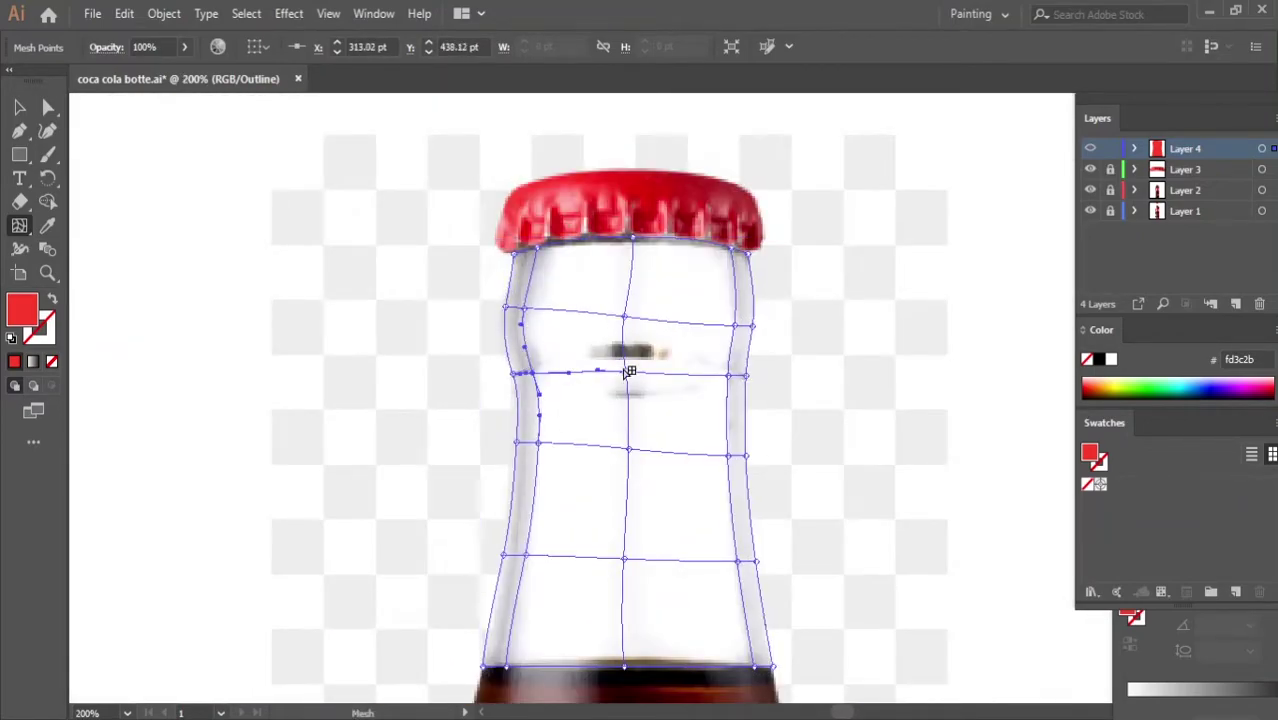
pyautogui.moveTo(628, 372)
pyautogui.mouseDown()
pyautogui.moveTo(624, 351)
pyautogui.moveTo(599, 414)
pyautogui.mouseUp()
pyautogui.scroll(2, 595, 330)
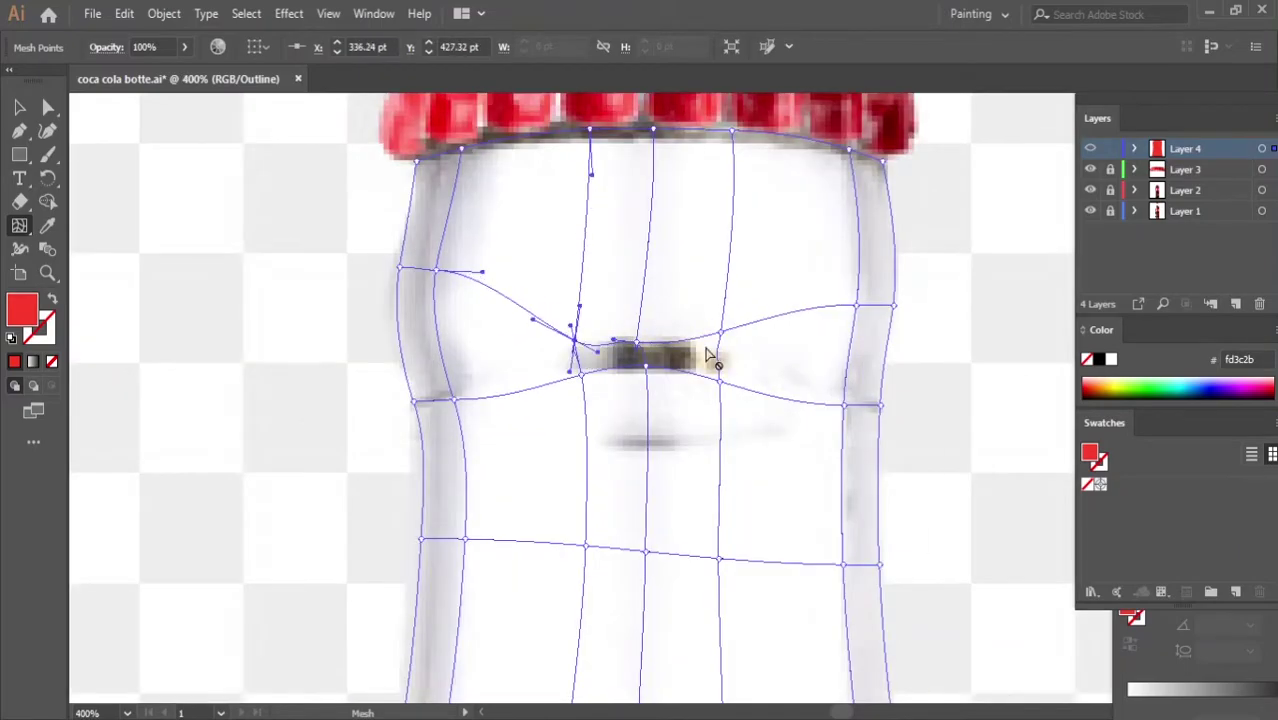
pyautogui.scroll(-2, 599, 414)
pyautogui.scroll(1, 379, 285)
pyautogui.scroll(1, 513, 285)
# Add a vertical mesh line down the neck and sample a light grey into a mesh point
pyautogui.press('a')
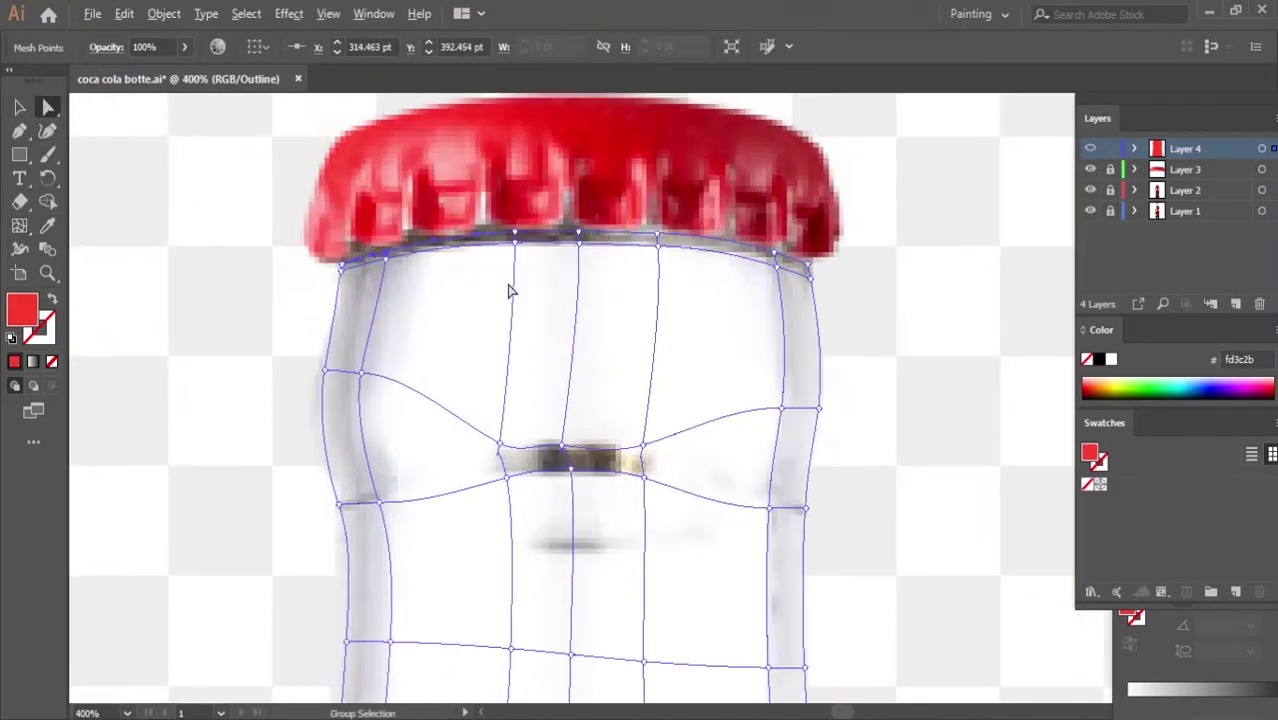
pyautogui.press('u')
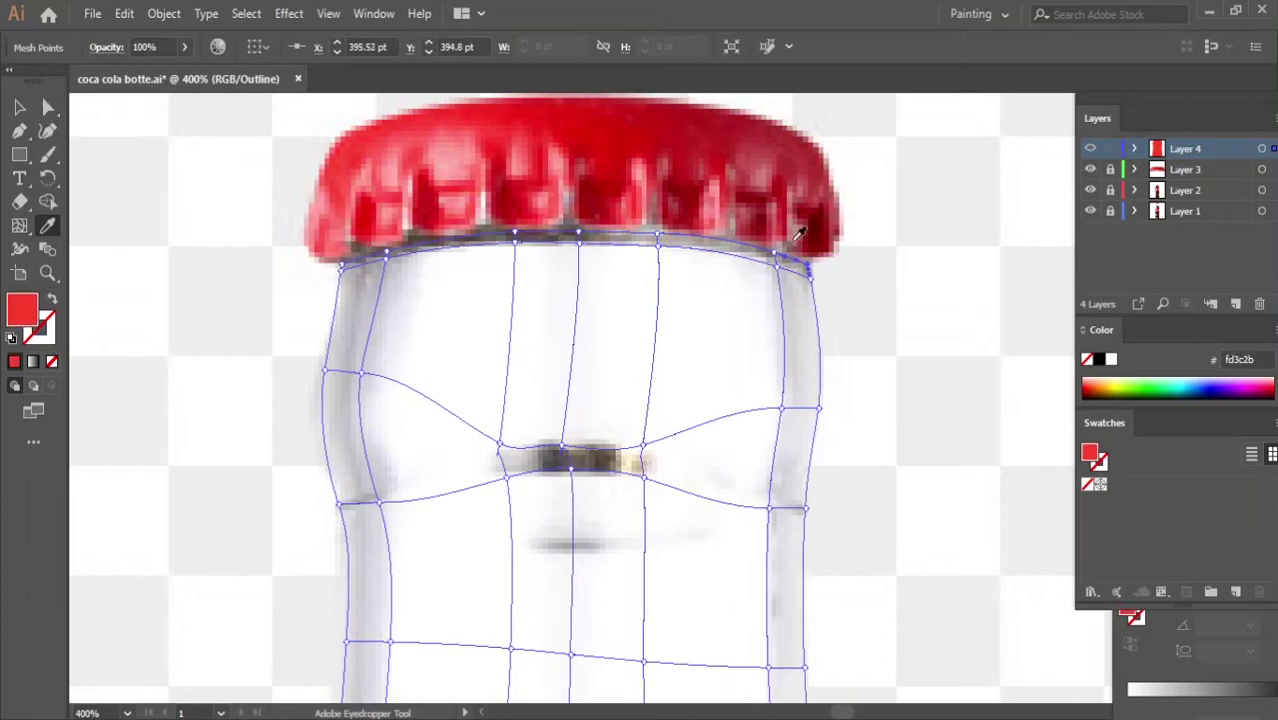
pyautogui.click(410, 248)
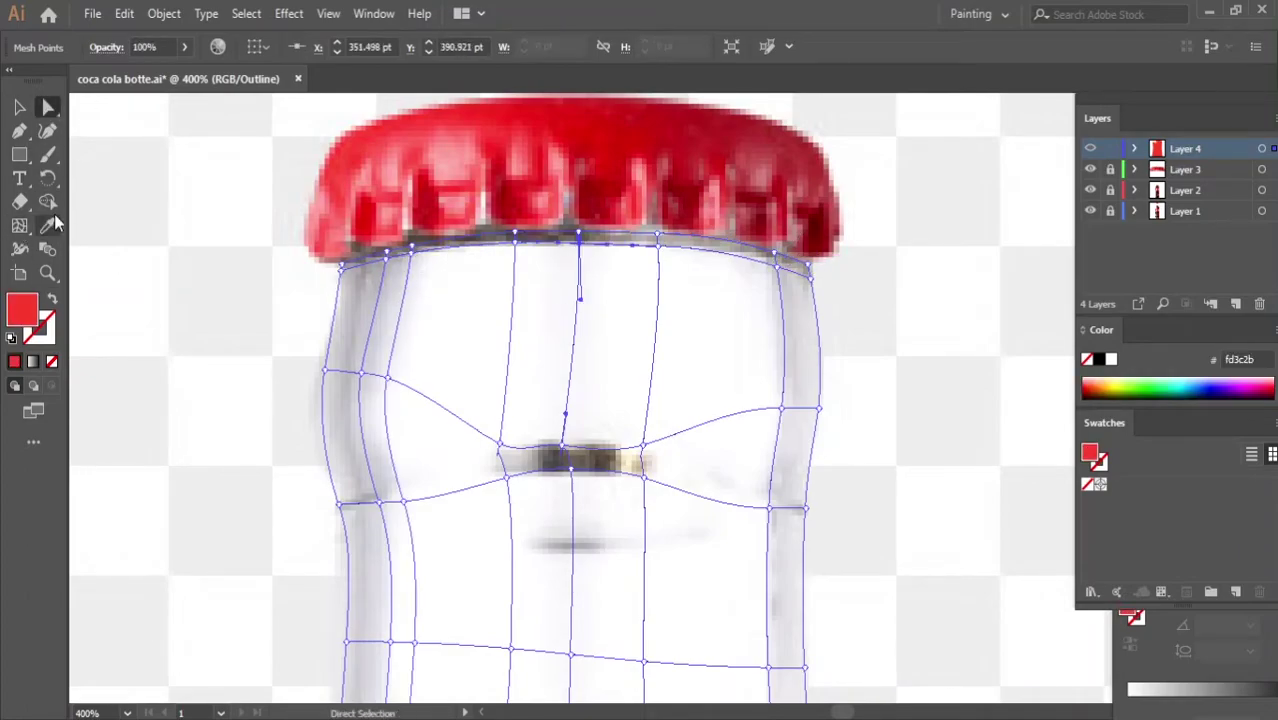
pyautogui.press('i')
pyautogui.click(812, 277)
# Sample a photo colour into the neck mesh point beside the dark band
pyautogui.scroll(-2, 812, 277)
pyautogui.keyDown('ctrl'); pyautogui.click(1090, 148); pyautogui.keyUp('ctrl')
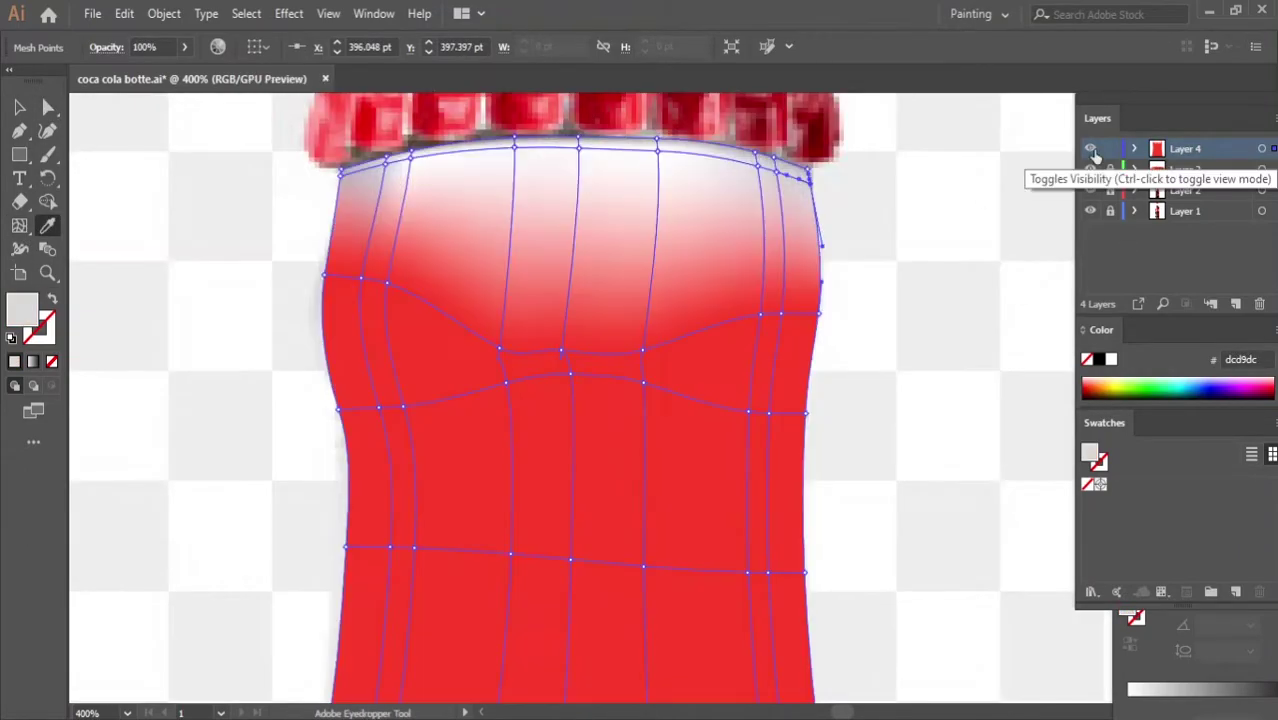
pyautogui.keyDown('ctrl'); pyautogui.click(1090, 148); pyautogui.keyUp('ctrl')
pyautogui.scroll(1, 350, 395)
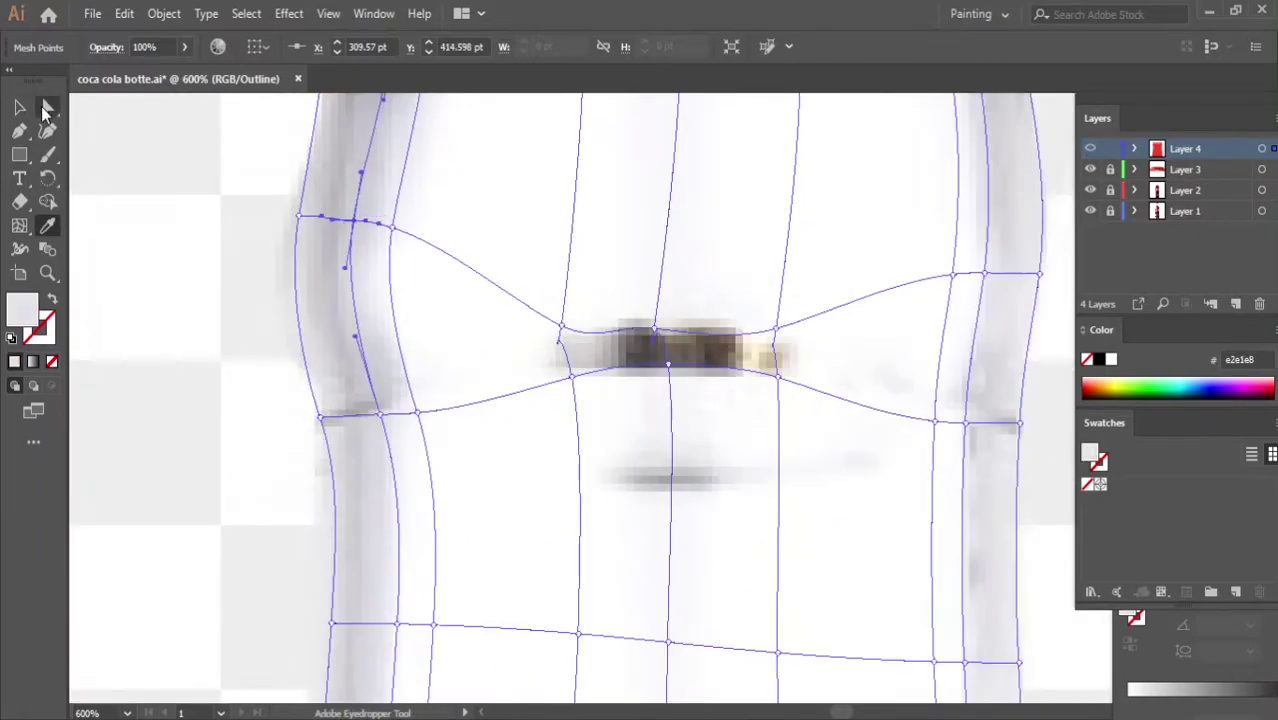
pyautogui.click(600, 350)
pyautogui.press('u')
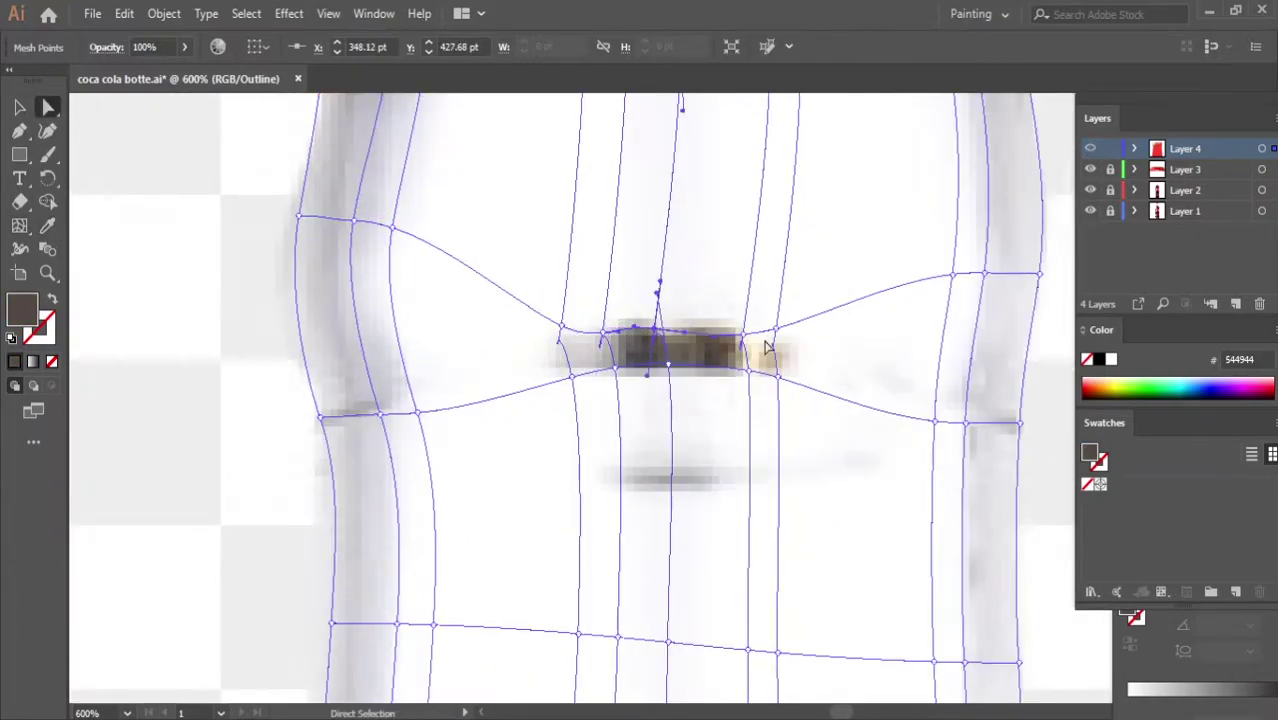
pyautogui.press('i')
pyautogui.scroll(-1, 388, 330)
pyautogui.click(388, 330)
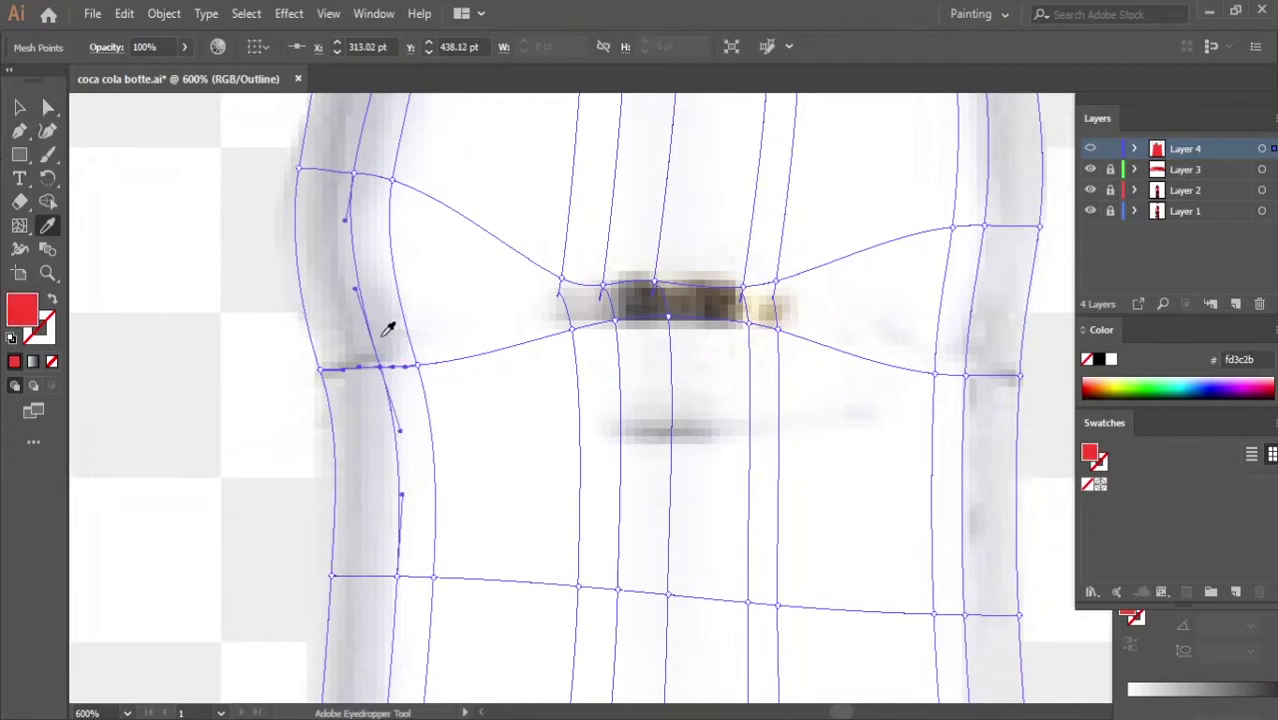
# Colour the right-side neck mesh points with a sampled near-white and beige tone
pyautogui.press('a')
pyautogui.click(668, 319)
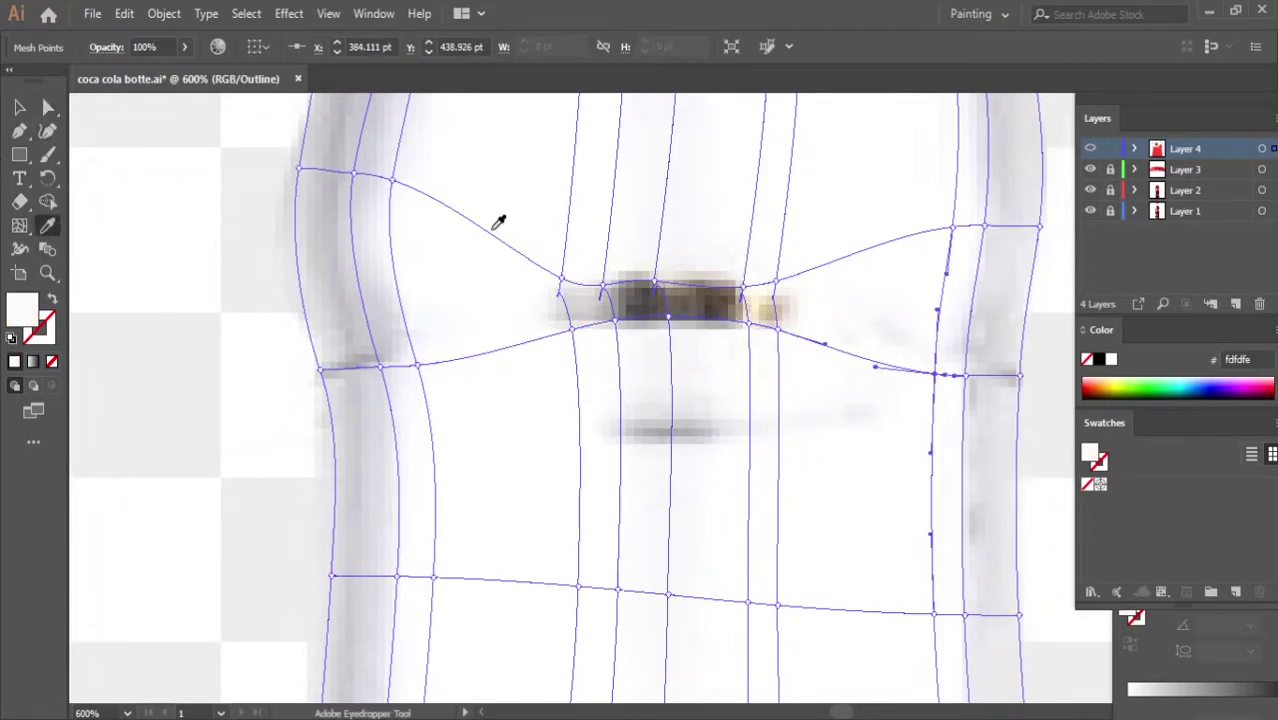
pyautogui.click(998, 400)
pyautogui.hotkey('ctrl', 'y')
pyautogui.scroll(-1, 893, 249)
pyautogui.scroll(3, 893, 249)
pyautogui.hotkey('ctrl', 'y')
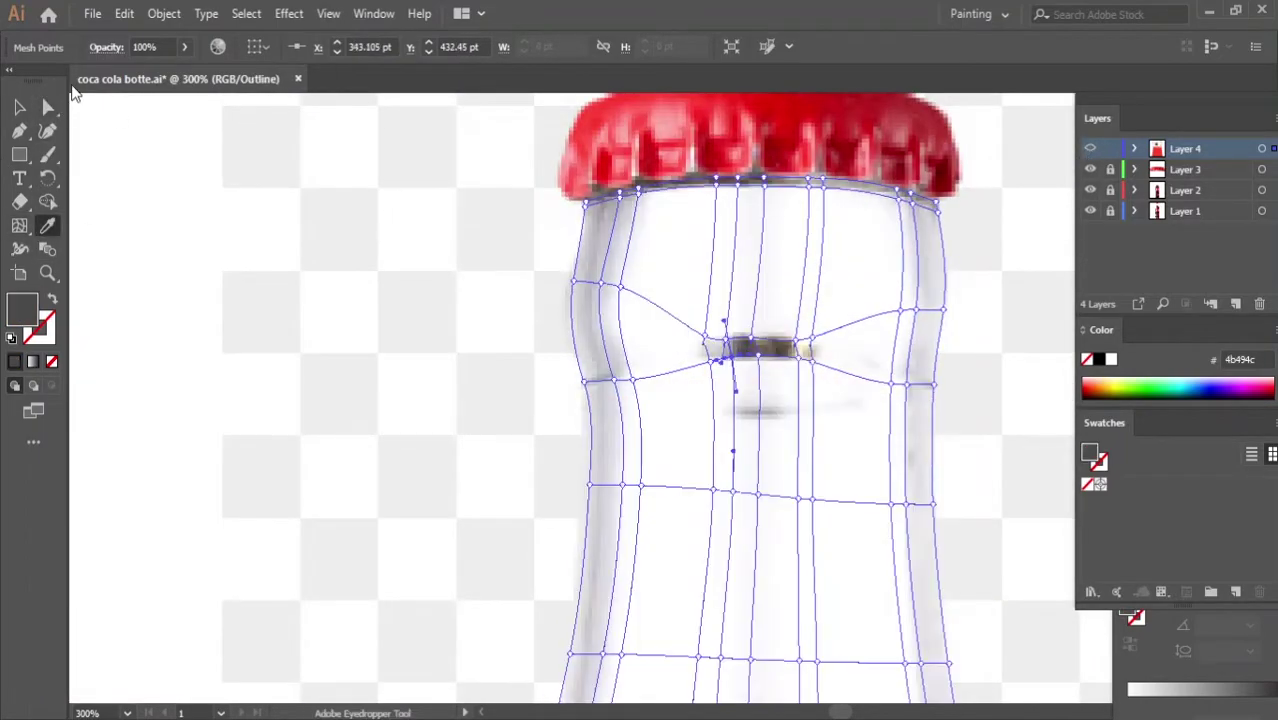
pyautogui.click(773, 352)
pyautogui.keyDown('ctrl'); pyautogui.click(1091, 149); pyautogui.keyUp('ctrl')
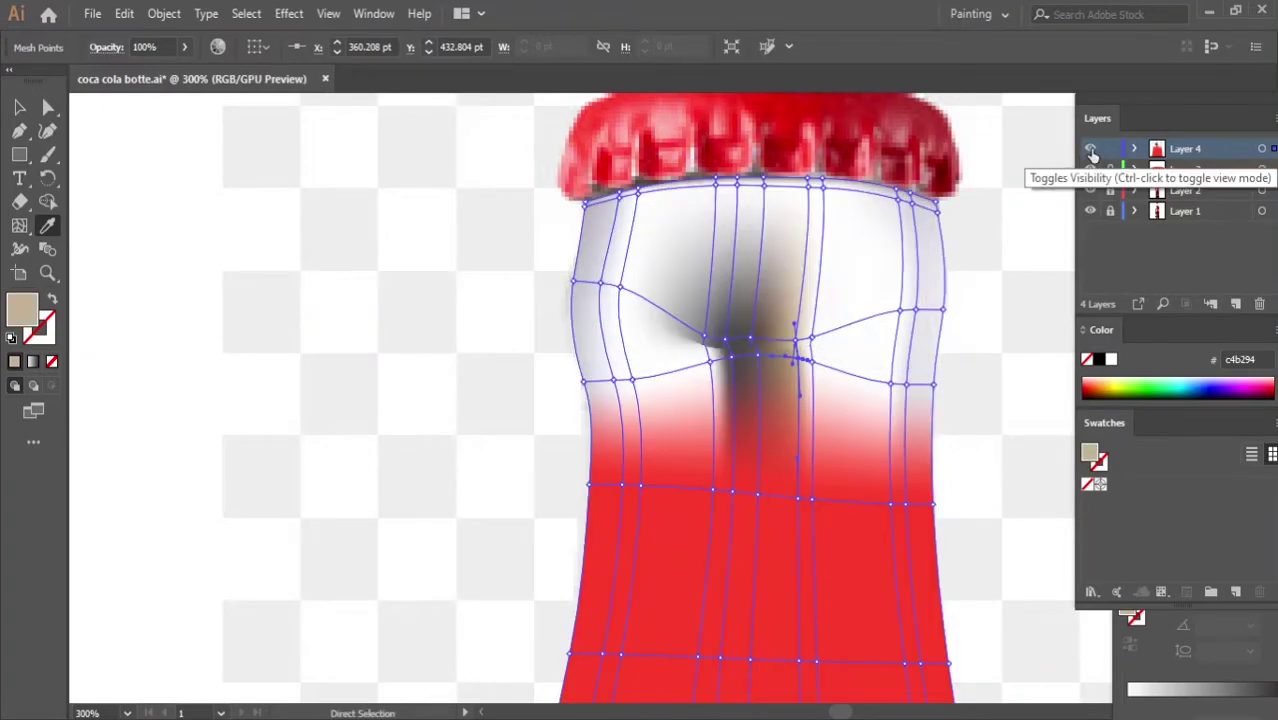
pyautogui.hotkey('ctrl', 'z')
# Select the neck's centre mesh point and undo the stray red colouring
pyautogui.press('a')
pyautogui.press('i')
pyautogui.click(763, 470)
pyautogui.press('a')
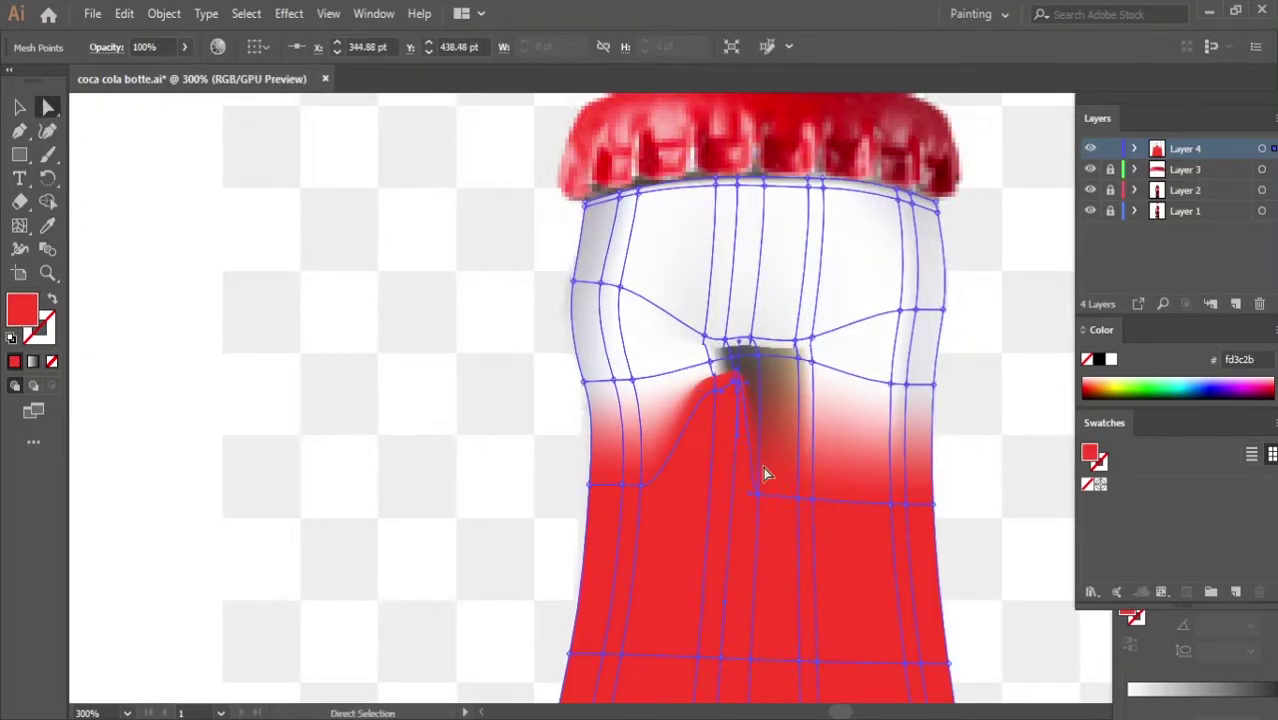
pyautogui.hotkey('ctrl', 'z')
pyautogui.hotkey('ctrl', 'y')
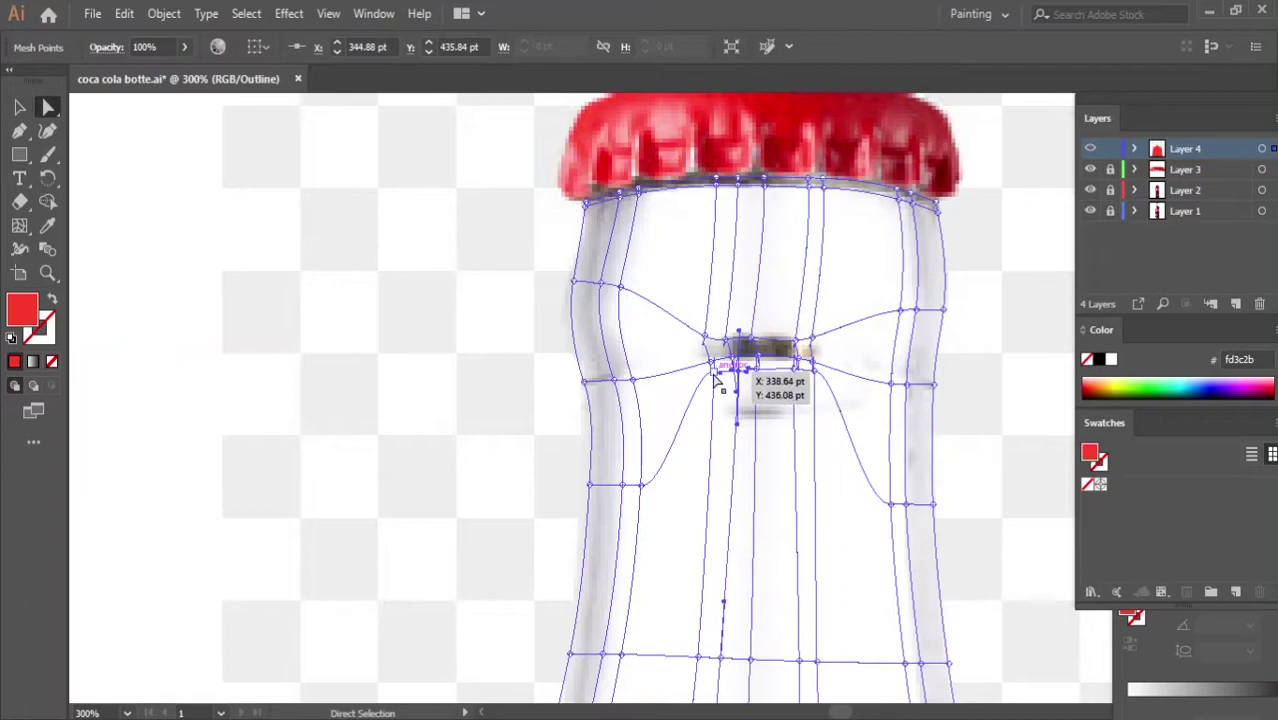
pyautogui.press('i')
pyautogui.press('a')
pyautogui.hotkey('ctrl', 'y')
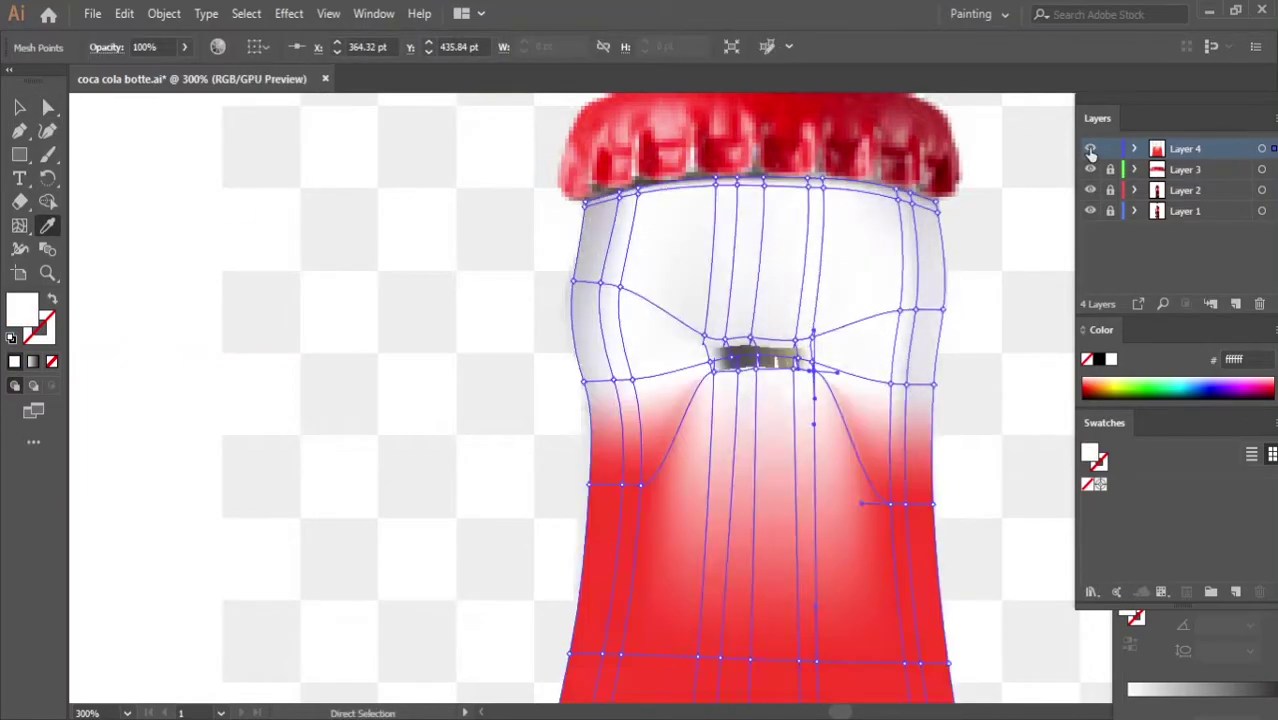
pyautogui.hotkey('ctrl', 'y')
# Fill the neck's left and right mesh points with a sampled light grey
pyautogui.click(636, 485)
pyautogui.click(888, 502)
pyautogui.scroll(-3, 56, 108)
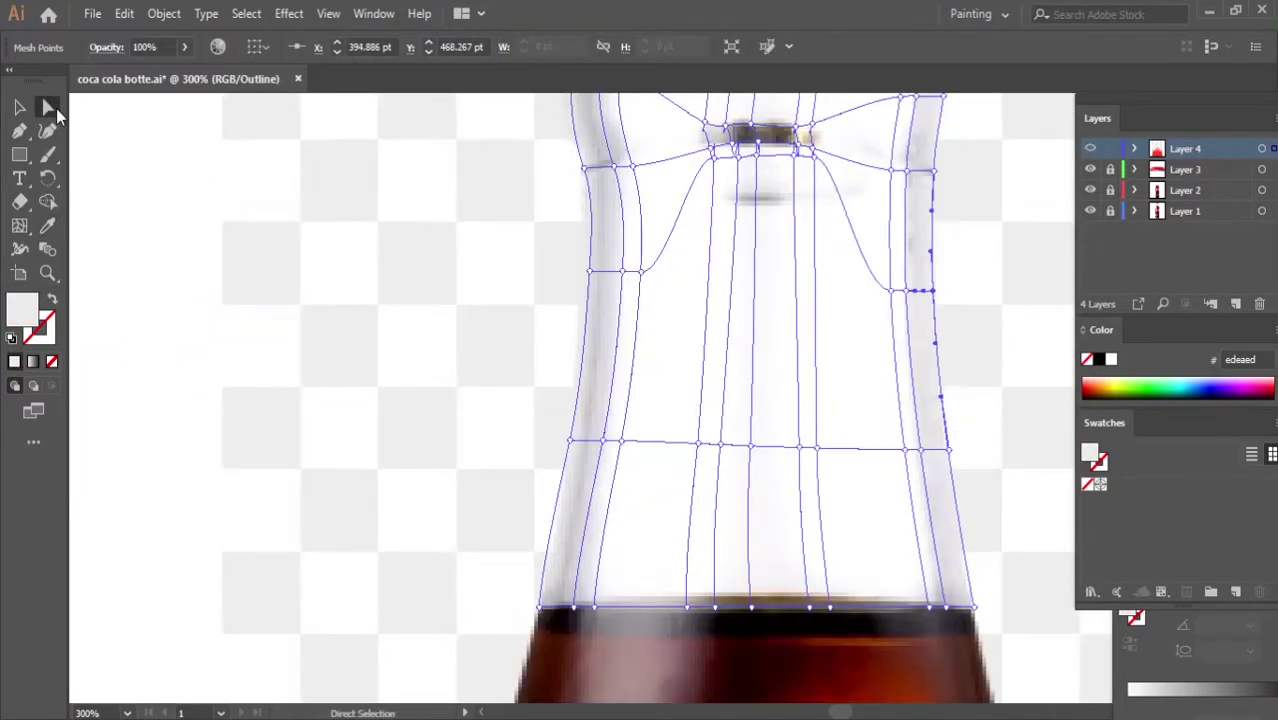
pyautogui.hotkey('ctrl', 'shift', 'z')
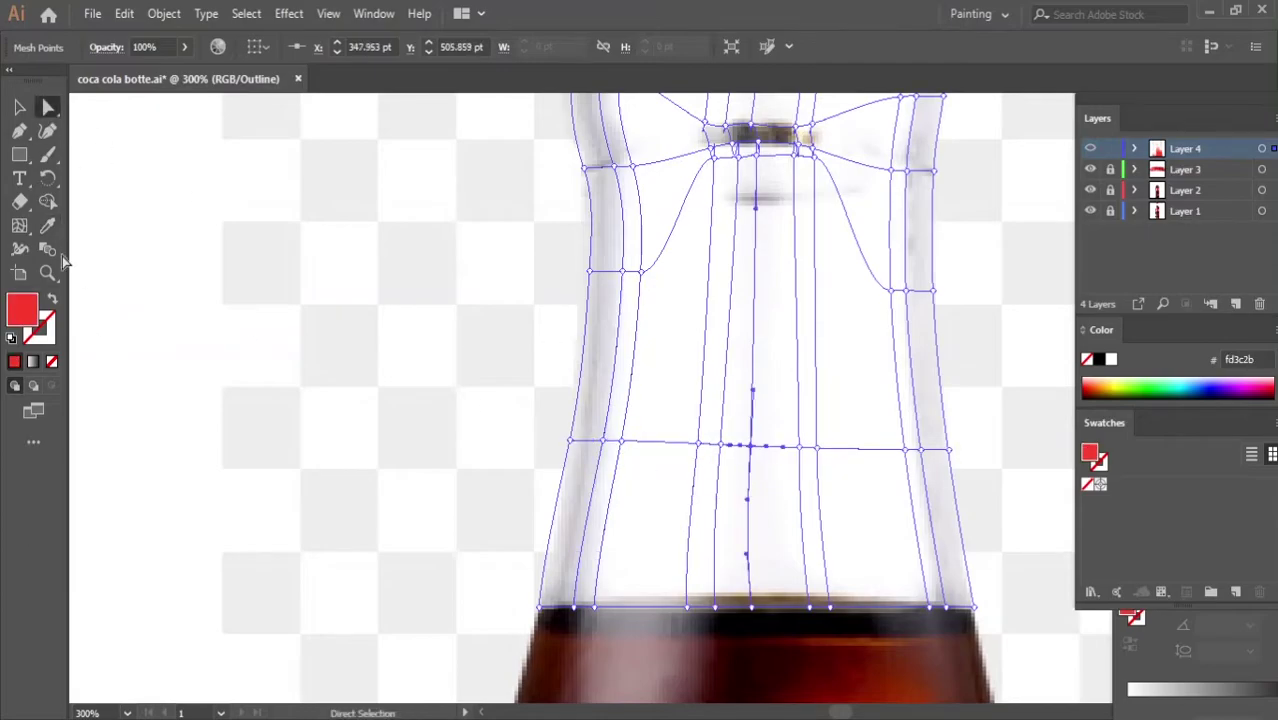
pyautogui.press('a')
pyautogui.press('i')
pyautogui.click(950, 484)
# Colour a lower-left mesh point and reshape the neck's bottom edge
pyautogui.press('a')
pyautogui.click(556, 607)
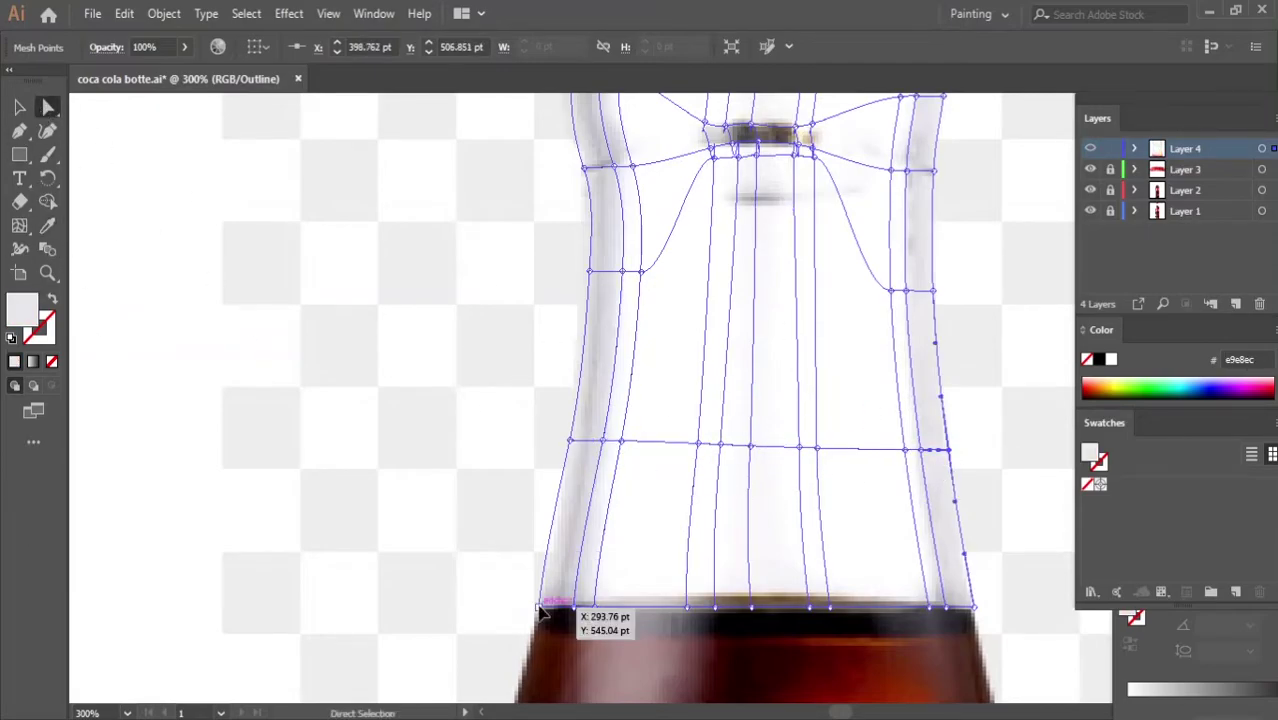
pyautogui.press('i')
pyautogui.press('a')
pyautogui.moveTo(713, 542); pyautogui.dragTo(813, 608)
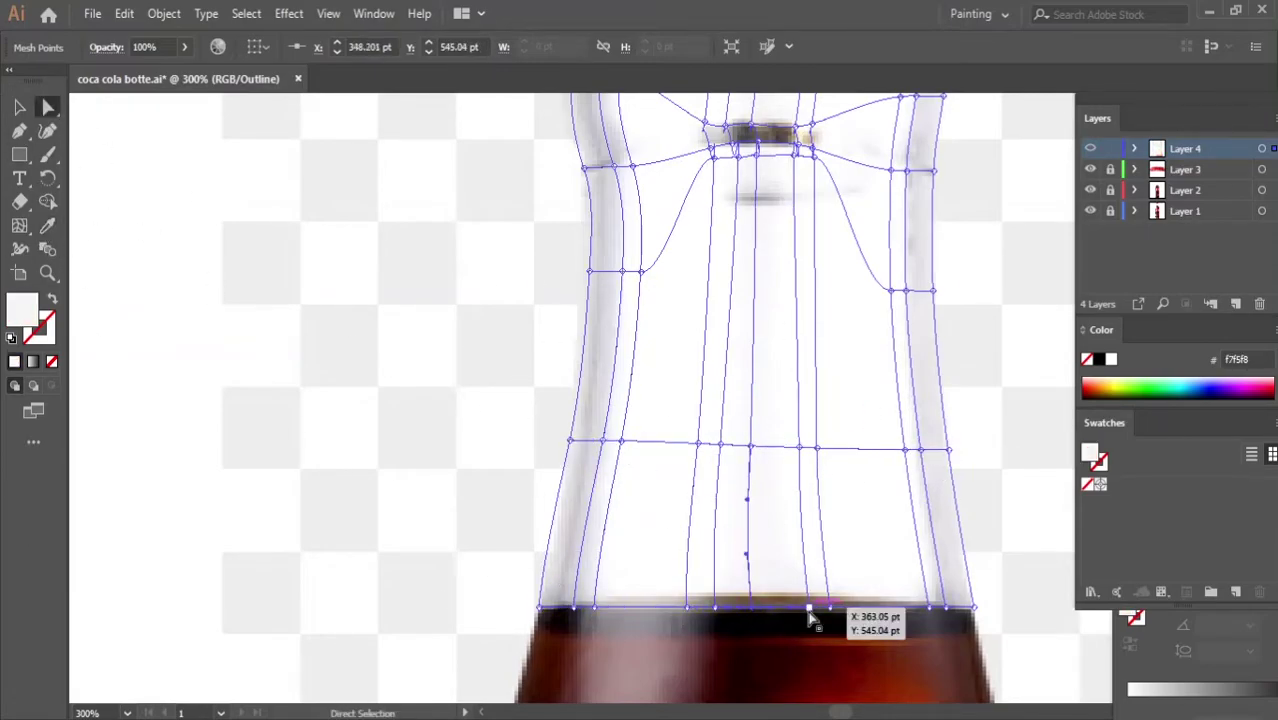
pyautogui.hotkey('ctrl', '-')
pyautogui.hotkey('ctrl', '-')
# Show the artwork in full colour, deselect everything and zoom out around the finished bottle
pyautogui.hotkey('ctrl', 'y')
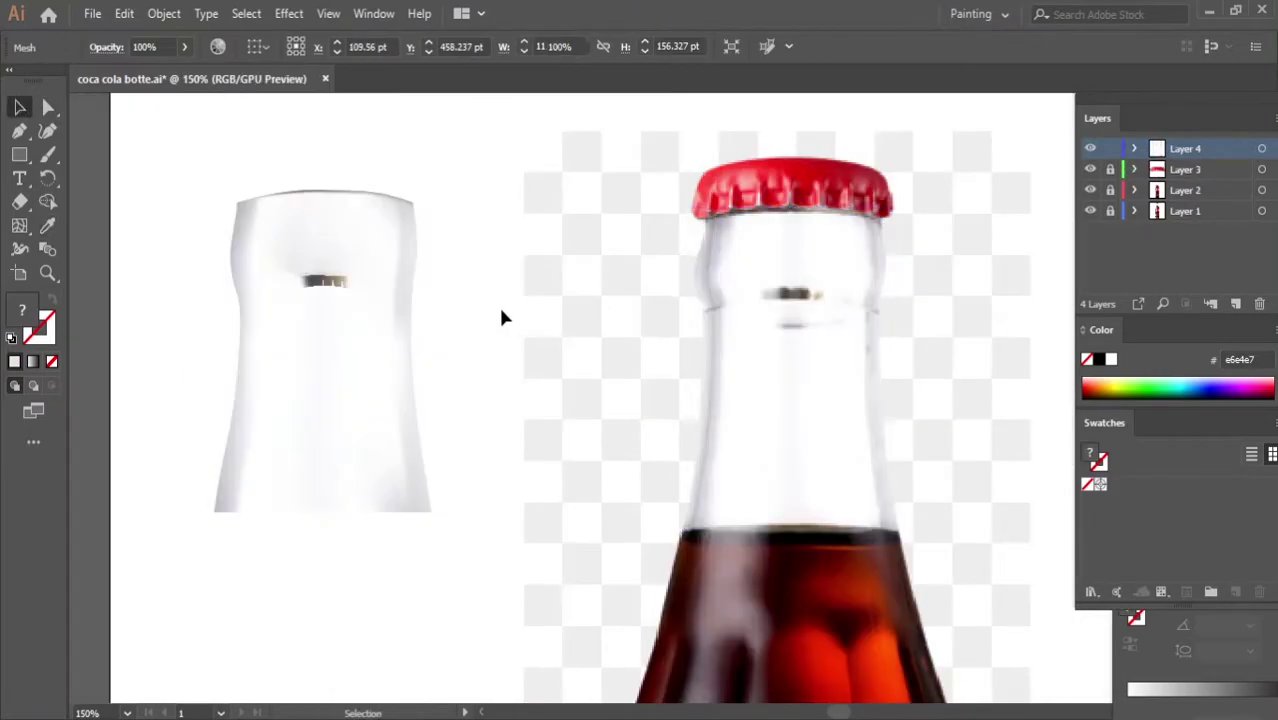
pyautogui.hotkey('ctrl', 'shift', 'a')
pyautogui.hotkey('ctrl', '-')
pyautogui.hotkey('ctrl', '-')
pyautogui.hotkey('ctrl', '-')
pyautogui.press('space')
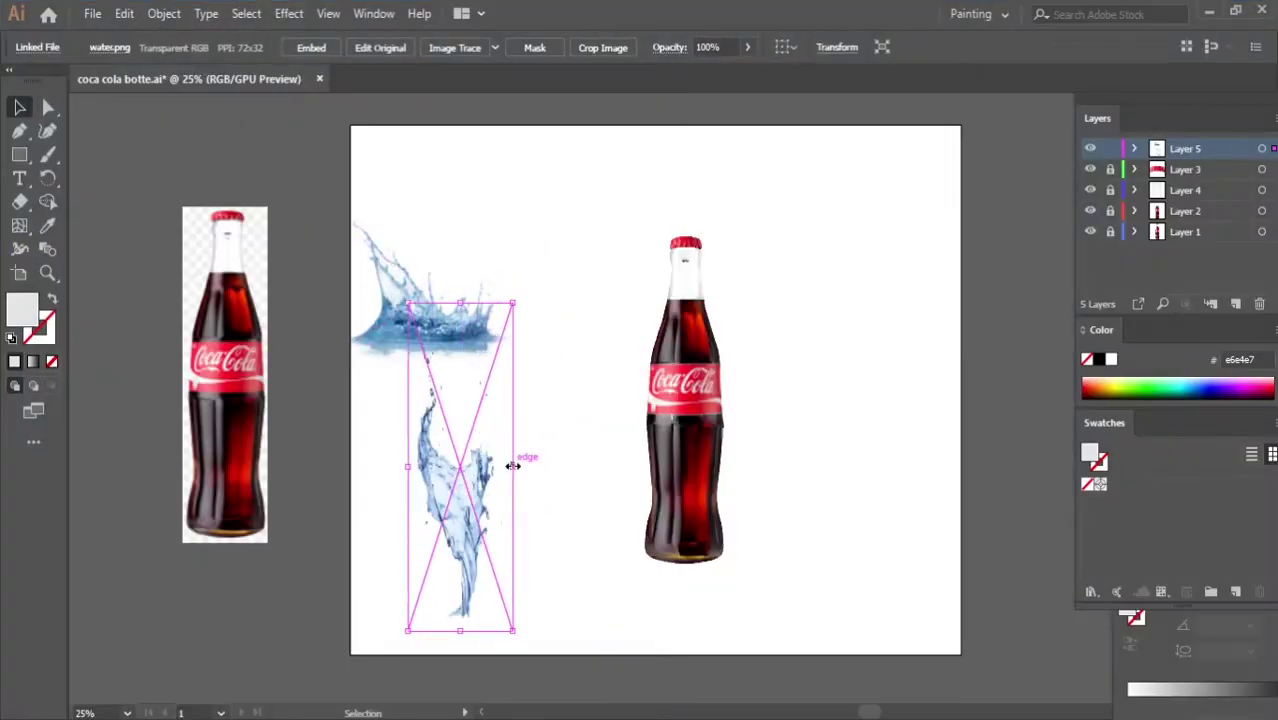
# Place a mirrored splash behind the bottle and move the other splash under its base
pyautogui.rightClick(617, 505)
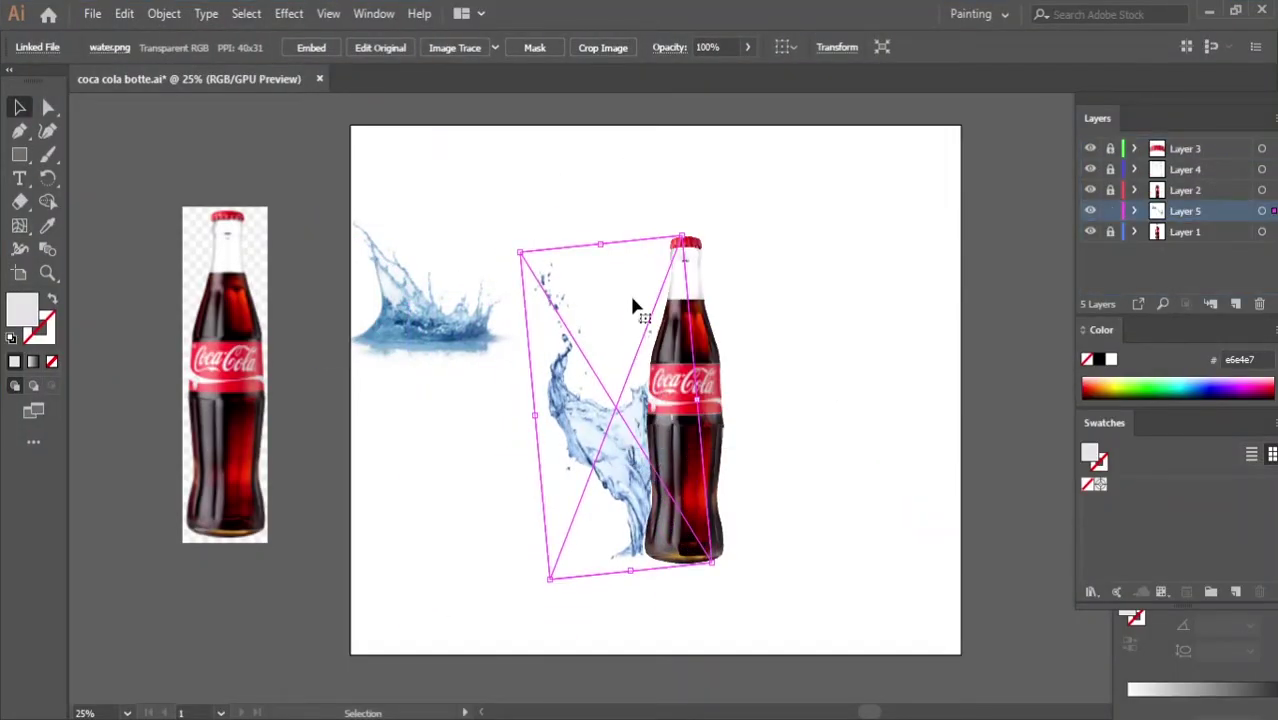
pyautogui.moveTo(779, 462); pyautogui.dragTo(759, 557)
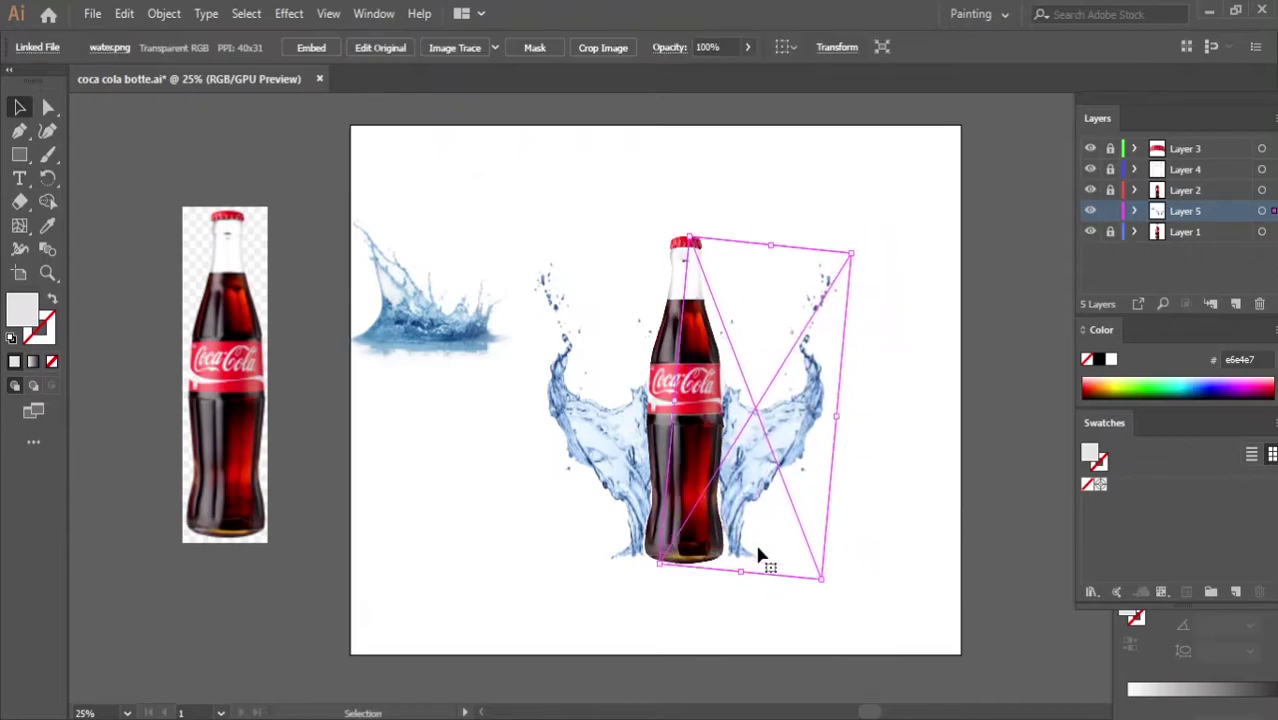
pyautogui.hotkey('ctrl', '=')
pyautogui.moveTo(251, 194); pyautogui.dragTo(470, 520)
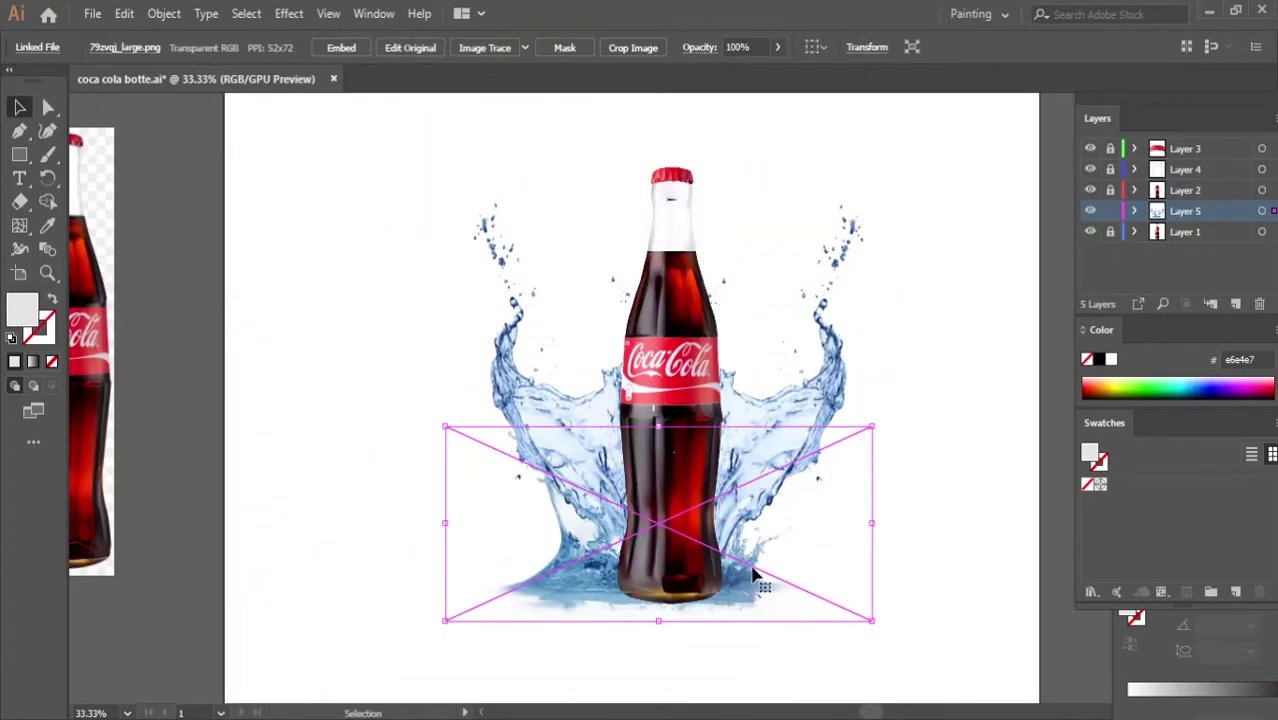
# Reflect the splash pooled under the bottle, then review the whole composition
pyautogui.rightClick(842, 532)
pyautogui.click(674, 459)
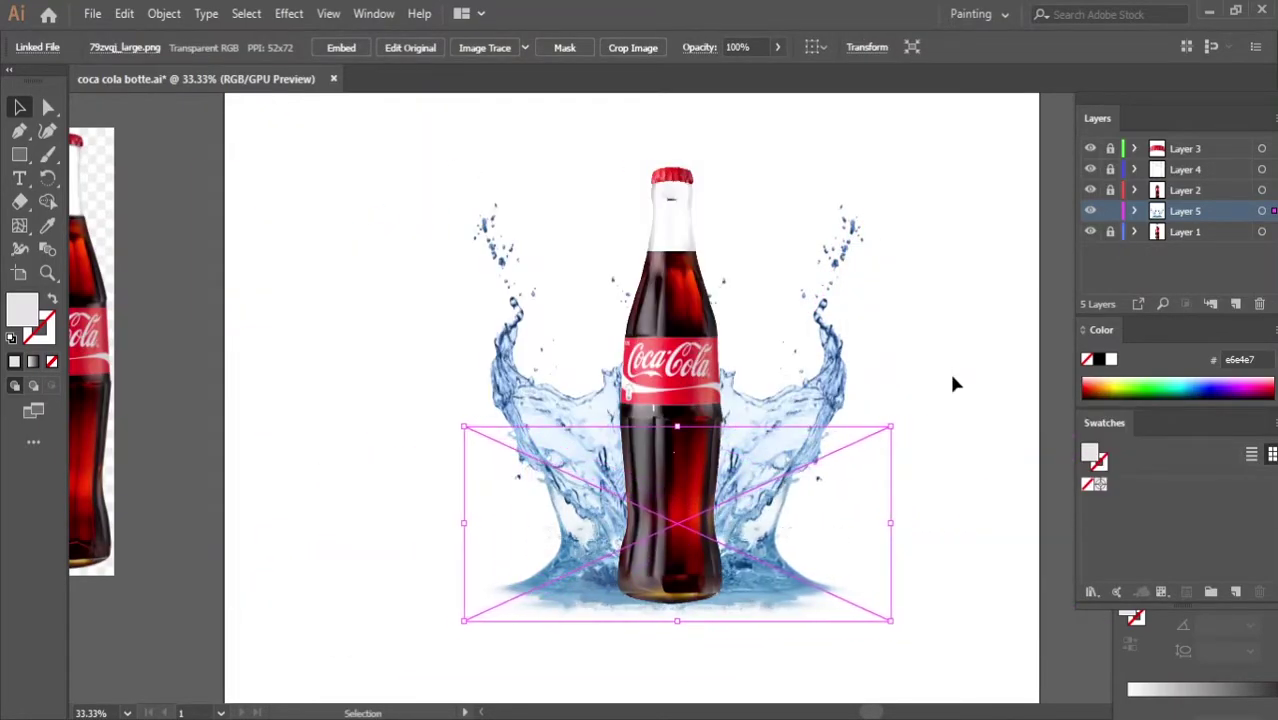
pyautogui.click(957, 604)
pyautogui.click(561, 308)
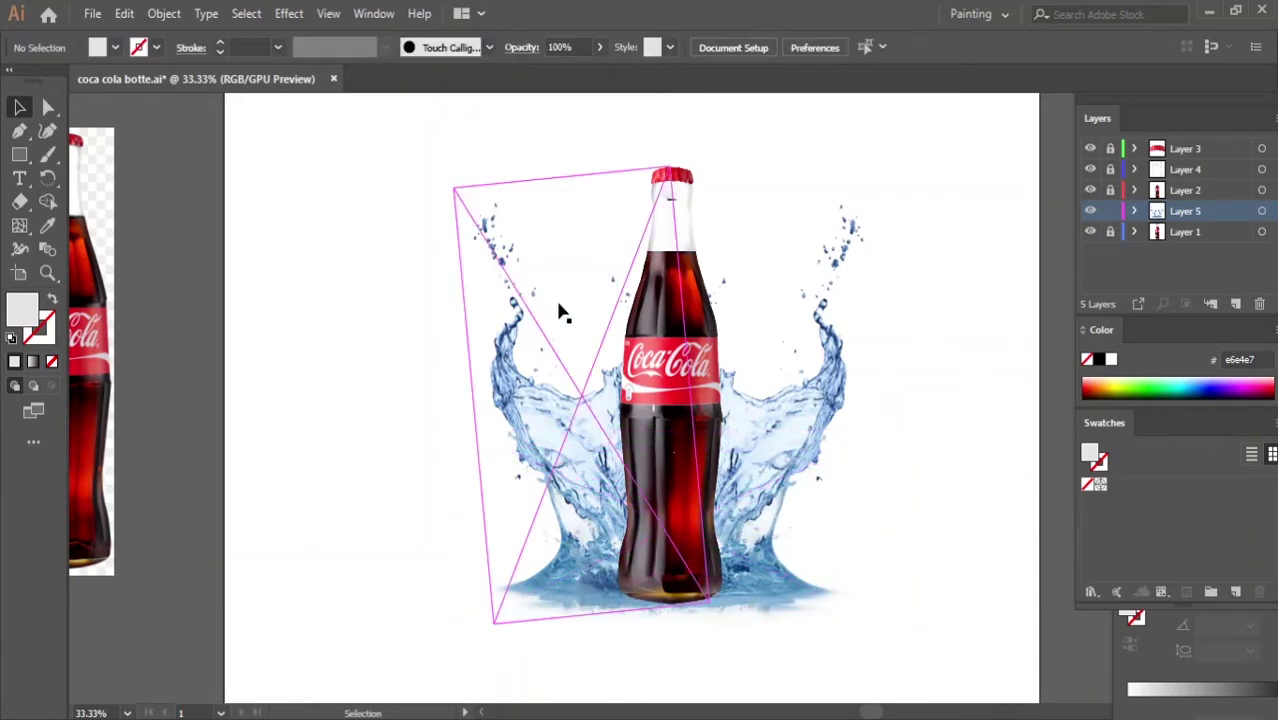
pyautogui.keyDown('shift'); pyautogui.click(870, 500); pyautogui.keyUp('shift')
pyautogui.hotkey('ctrl', '-')
pyautogui.hotkey('ctrl', 'shift', 'a')
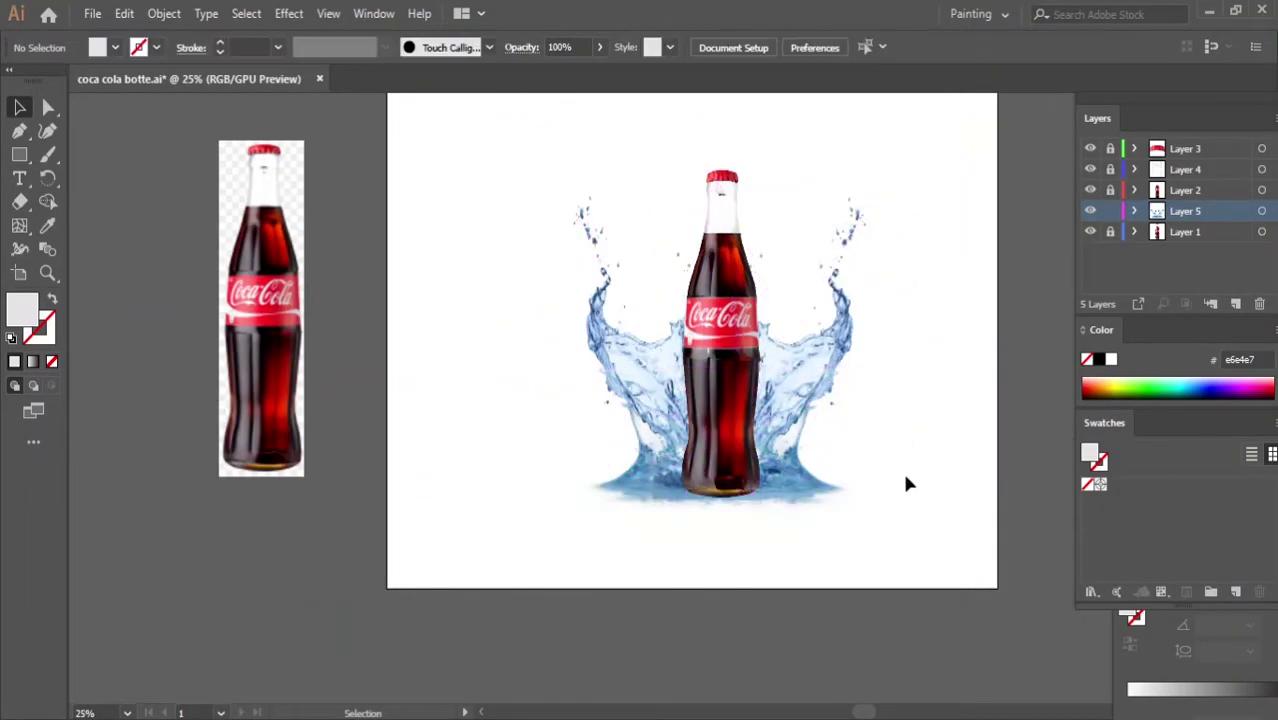
pyautogui.hotkey('ctrl', '+')
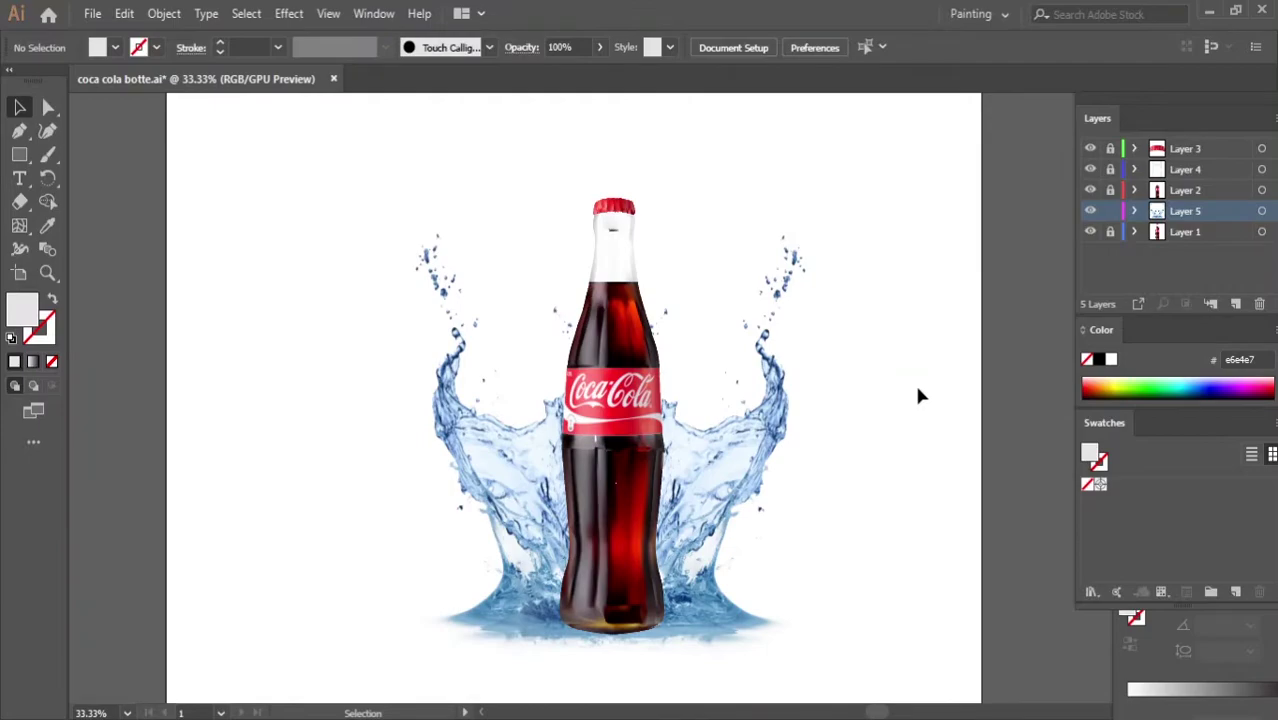